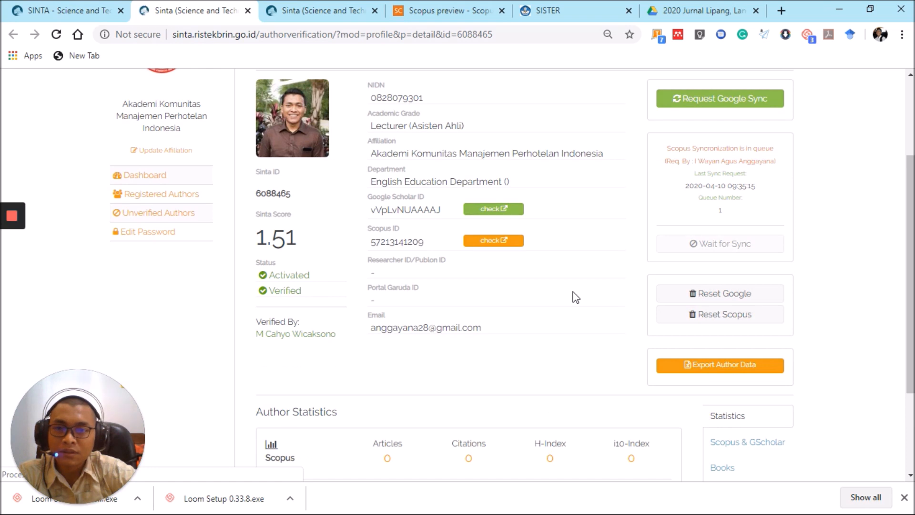
pyautogui.scroll(-3, 575, 296)
pyautogui.scroll(1, 575, 296)
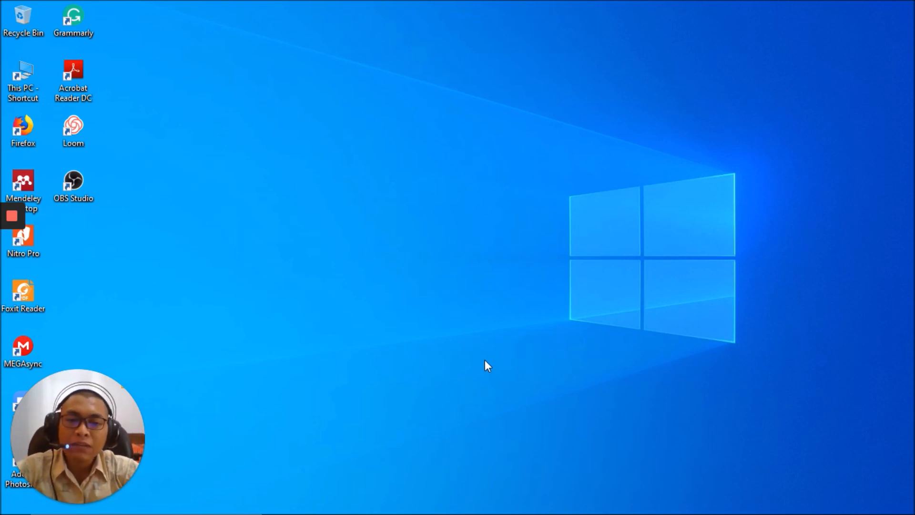
# - Switch to File Explorer and open the "1. Bukti Komunikasi dengan Jurnal" folder inside "YT Sinkron SCOPUS, SINTA, SISTER"
pyautogui.moveTo(336, 512)
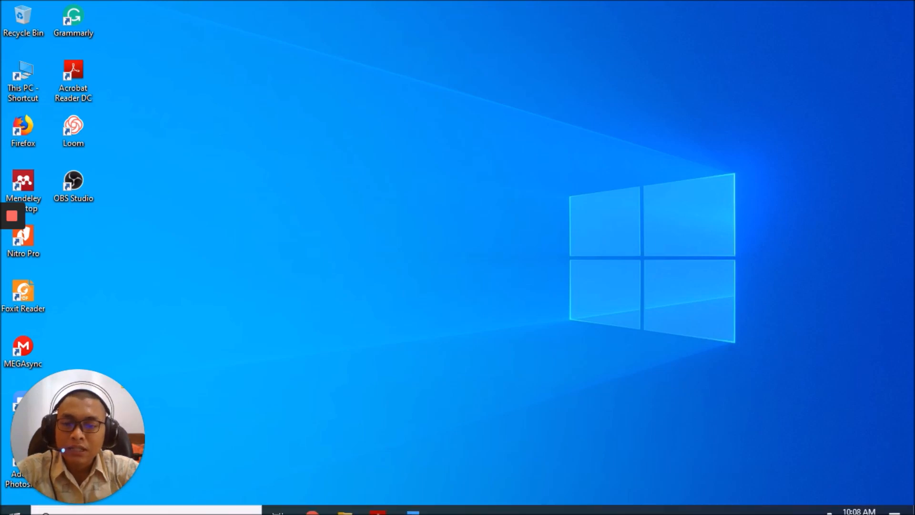
pyautogui.click(344, 502)
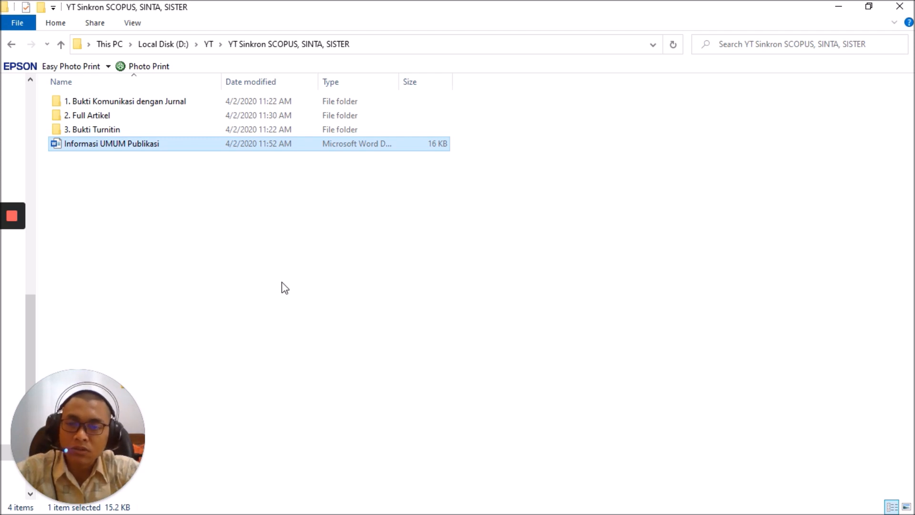
pyautogui.click(287, 105)
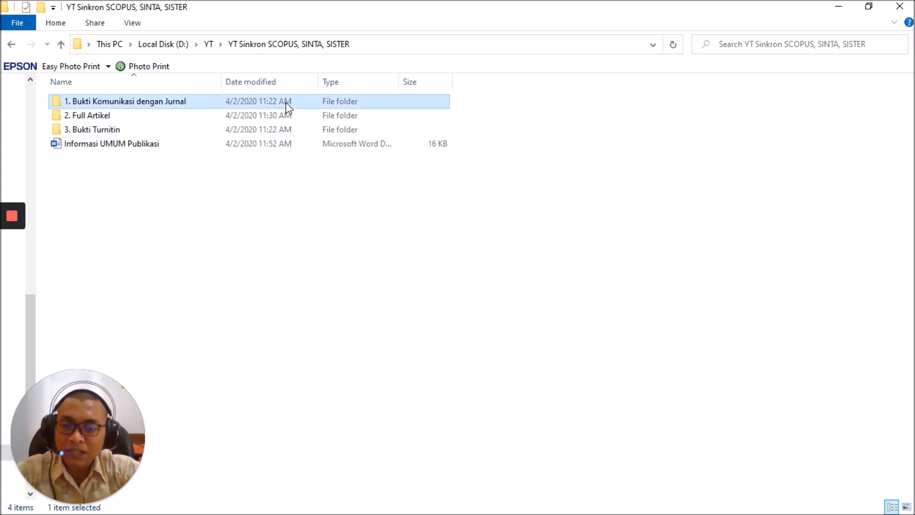
pyautogui.doubleClick(286, 104)
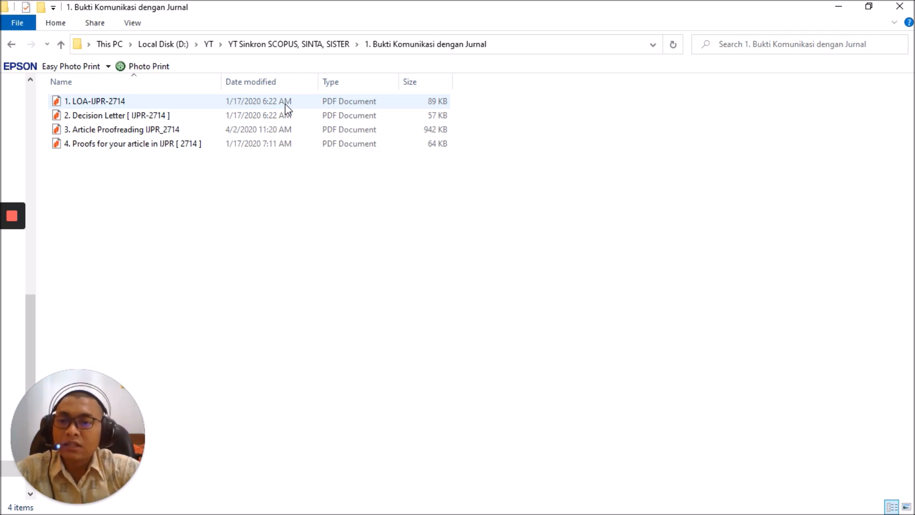
# - Open the "1. LOA-IJPR-2714" PDF, read through the acceptance letter down to its indexing section, and close it
pyautogui.click(284, 104)
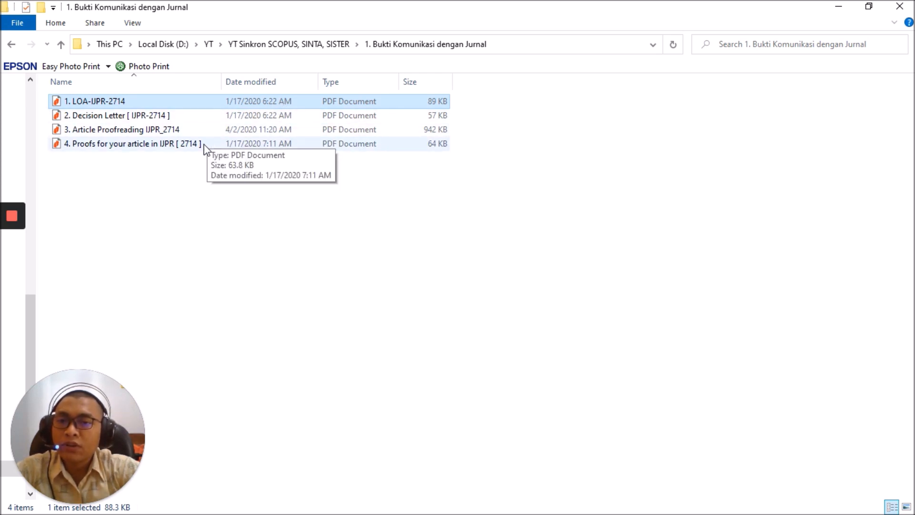
pyautogui.doubleClick(214, 106)
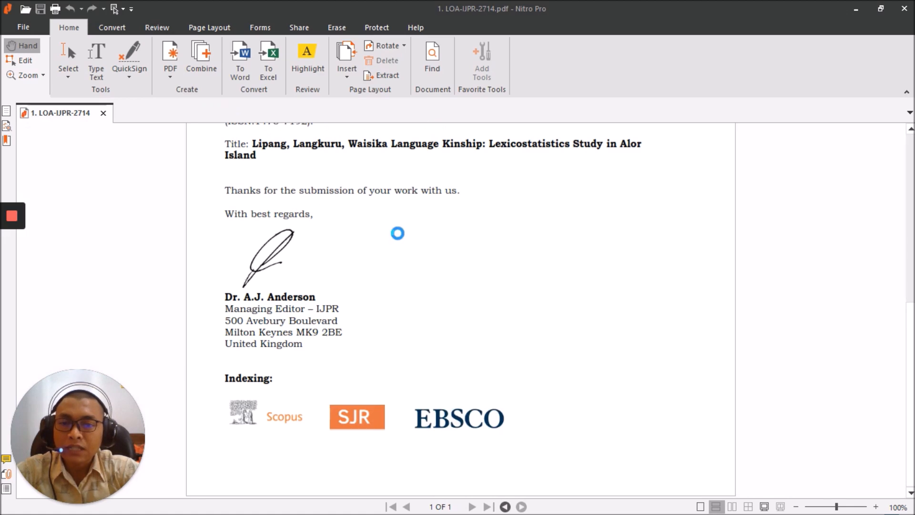
pyautogui.scroll(7, 398, 233)
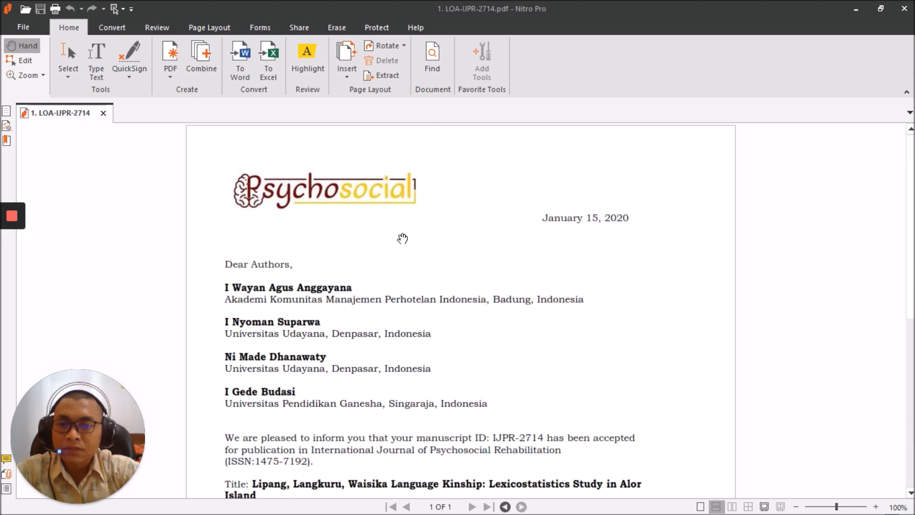
pyautogui.scroll(-7, 402, 238)
pyautogui.scroll(5, 403, 238)
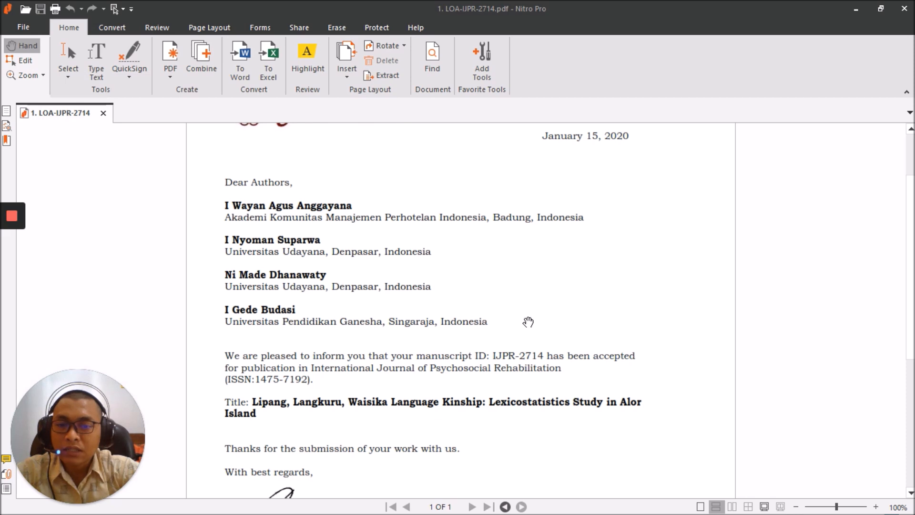
pyautogui.scroll(-5, 528, 322)
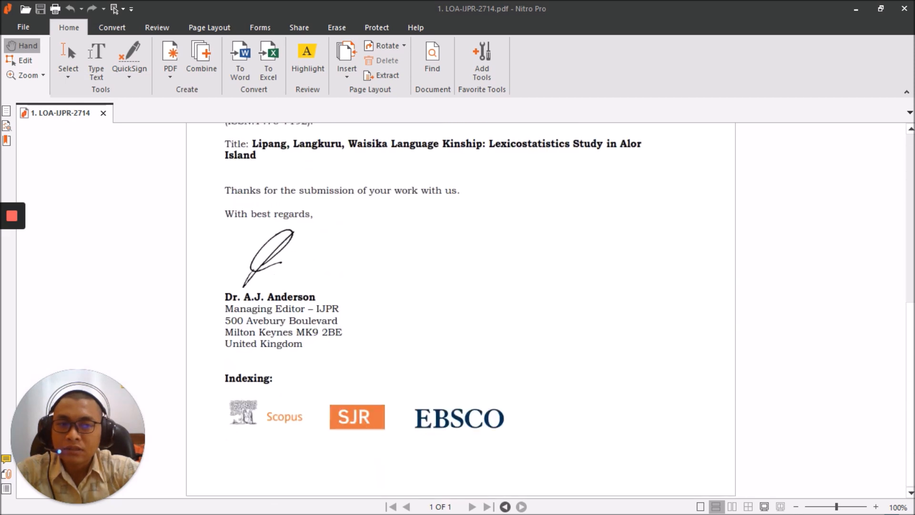
pyautogui.click(905, 8)
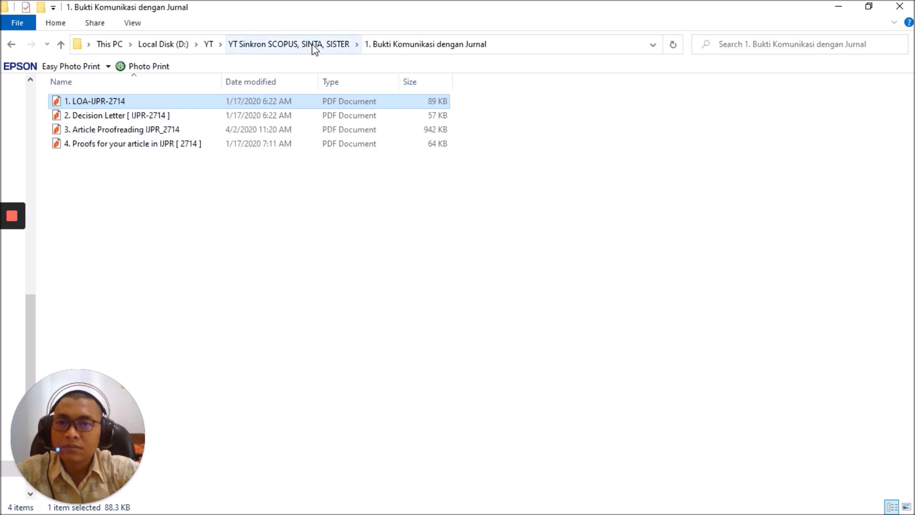
# - Look through the published article PDF in the "2. Full Artikel" folder, close it and return to the parent folder
pyautogui.click(292, 44)
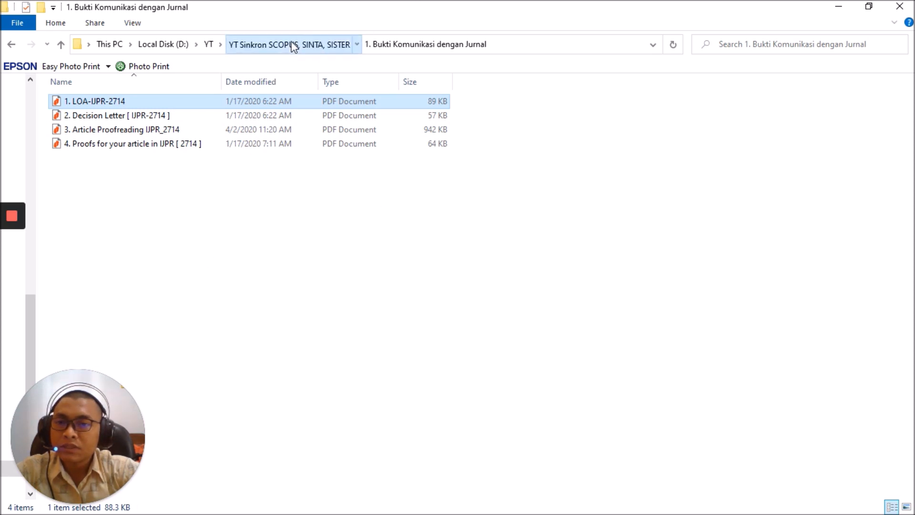
pyautogui.doubleClick(201, 118)
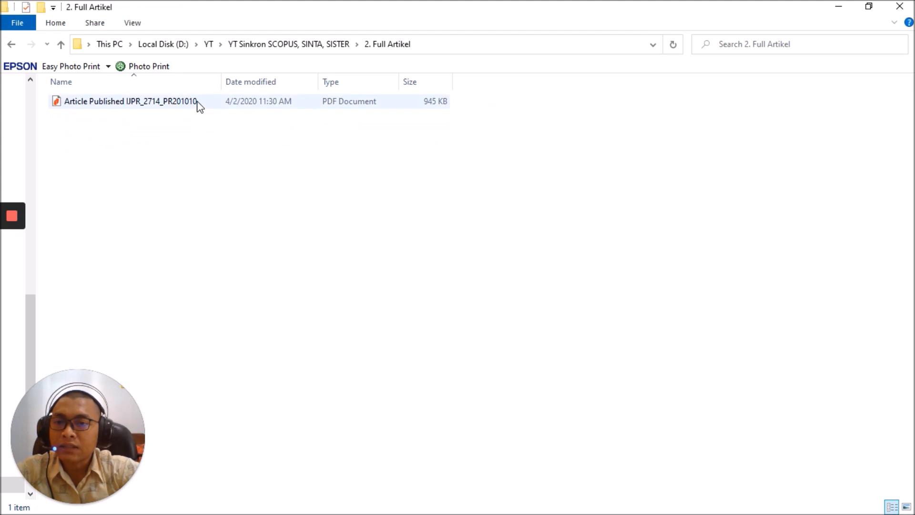
pyautogui.doubleClick(201, 102)
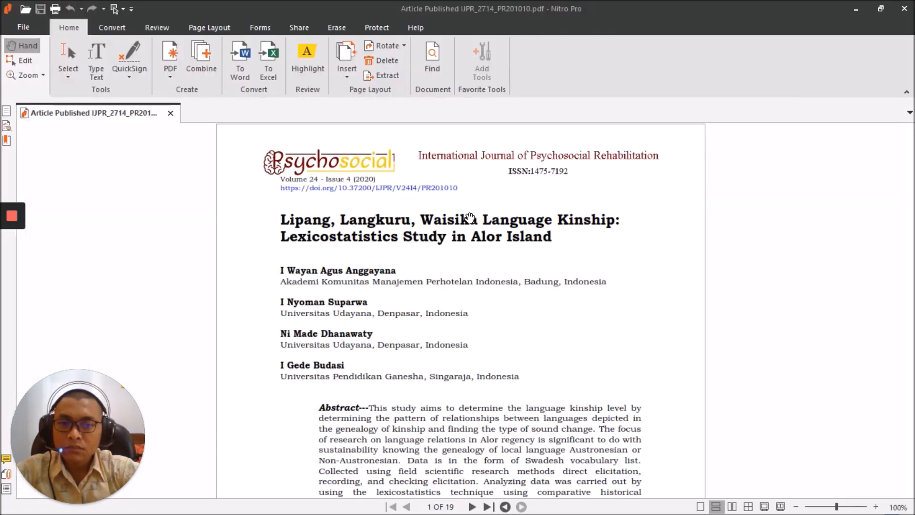
pyautogui.scroll(-10, 630, 246)
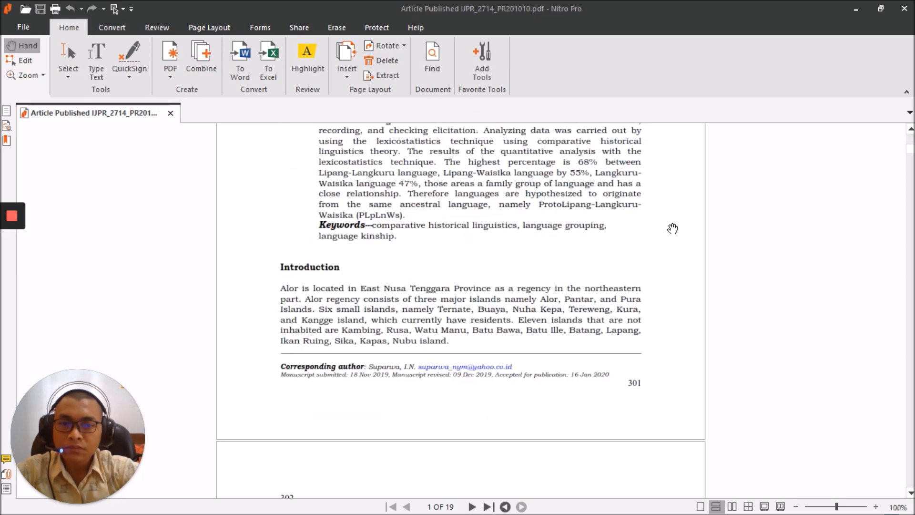
pyautogui.moveTo(912, 155); pyautogui.dragTo(911, 329)
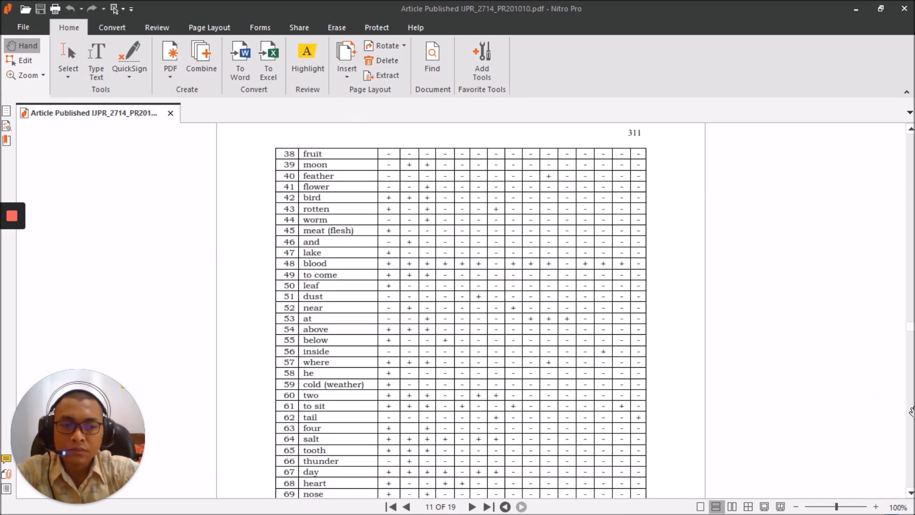
pyautogui.click(904, 8)
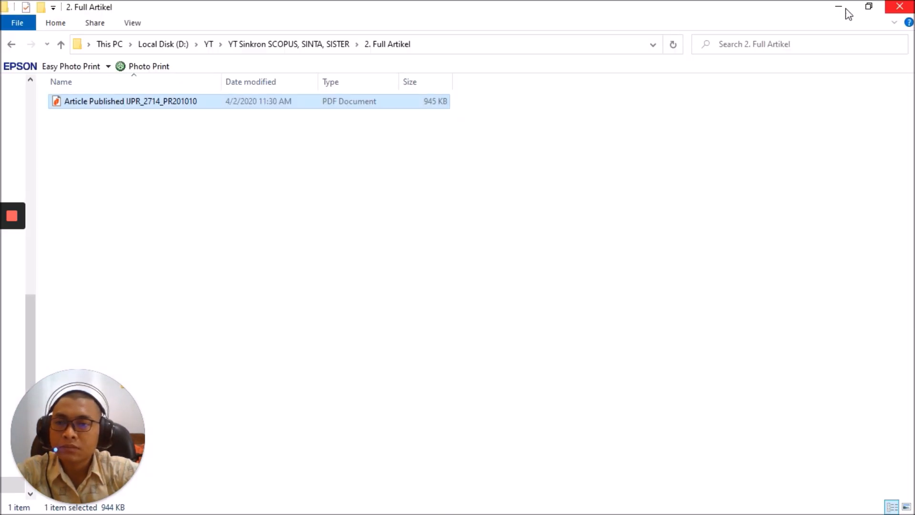
pyautogui.click(11, 46)
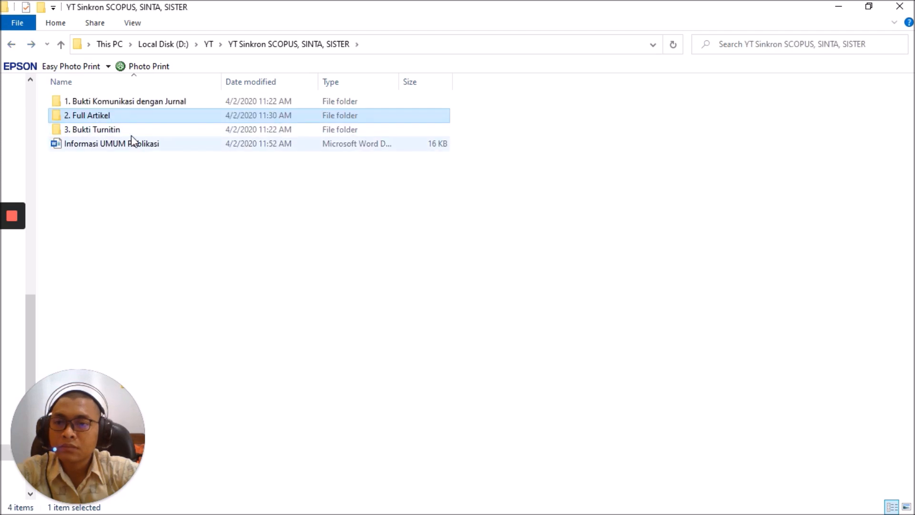
# - Examine the originality summary of the "5% Turnitin report" PDF in "3. Bukti Turnitin", close it and return to the parent folder
pyautogui.doubleClick(131, 129)
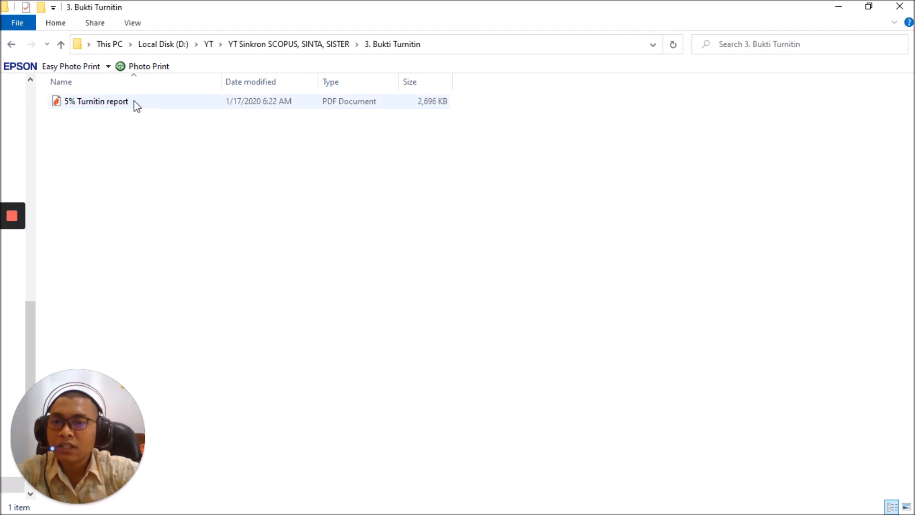
pyautogui.doubleClick(136, 104)
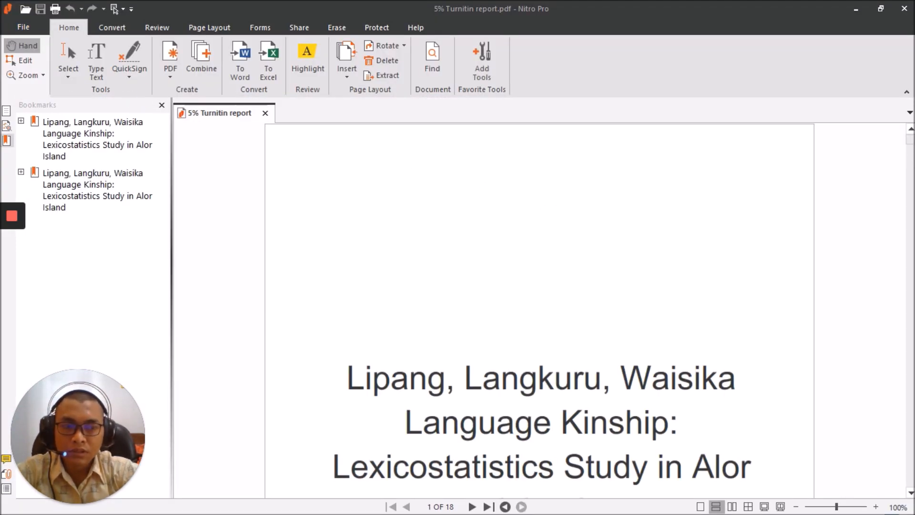
pyautogui.scroll(-4, 911, 150)
pyautogui.scroll(-3, 912, 150)
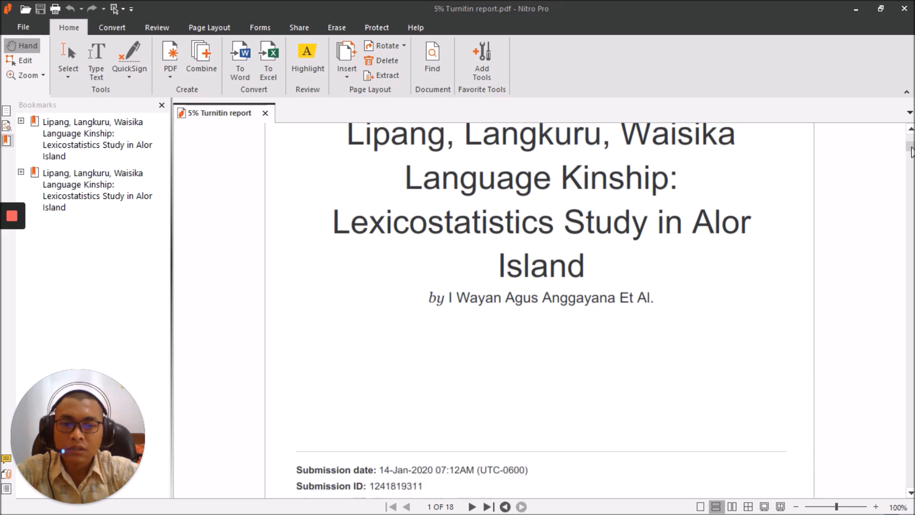
pyautogui.moveTo(914, 195); pyautogui.dragTo(913, 465)
pyautogui.scroll(12, 540, 310)
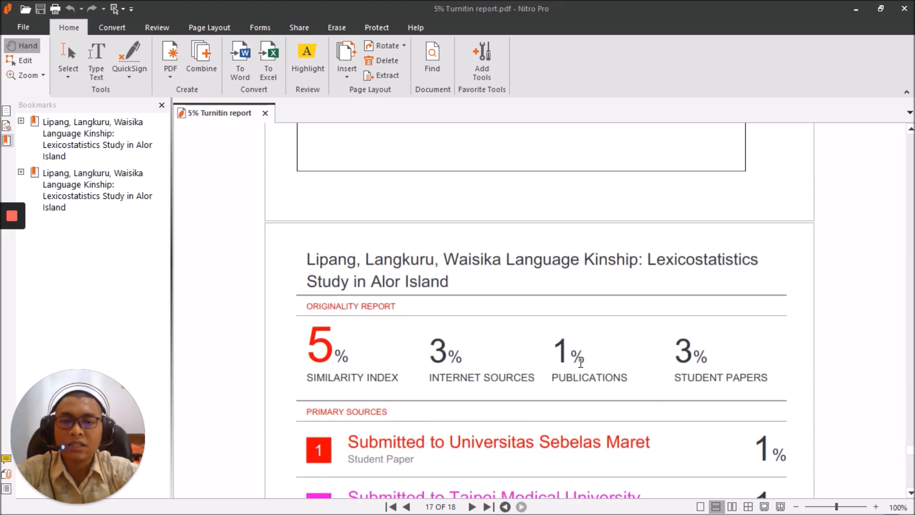
pyautogui.click(911, 7)
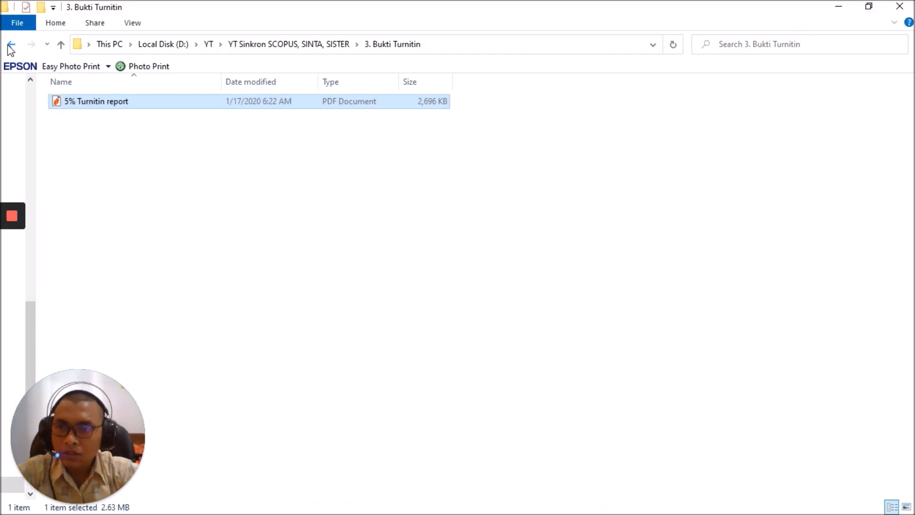
pyautogui.click(11, 44)
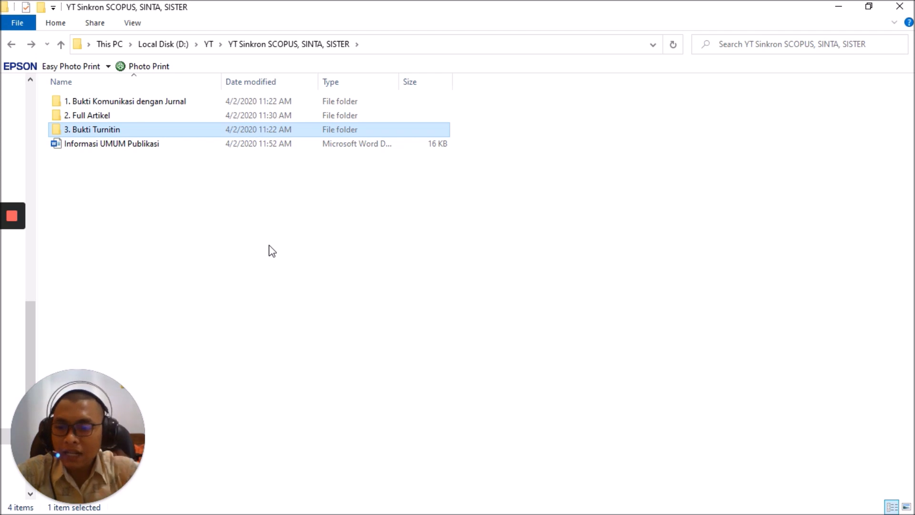
# - Switch to the "Informasi UMUM Publikasi" document in Word and review the article's publication details and access links
pyautogui.click(225, 150)
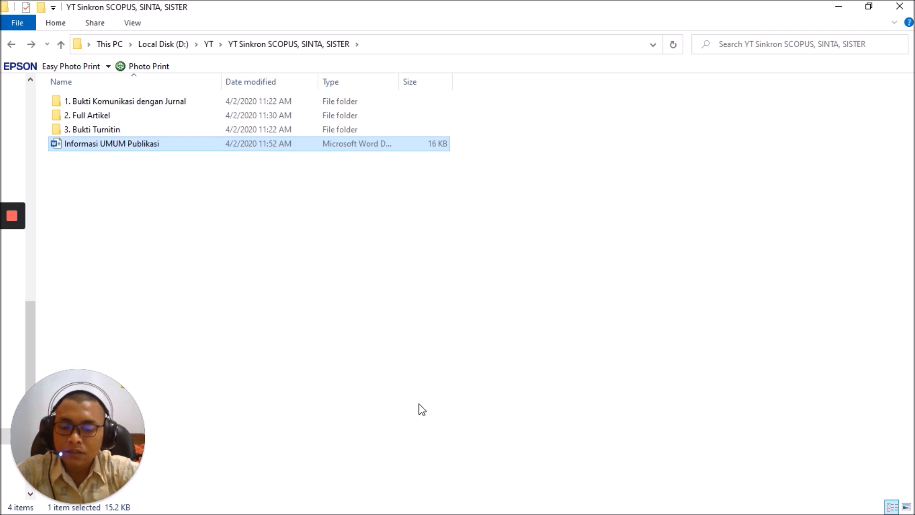
pyautogui.press('super')
pyautogui.click(411, 502)
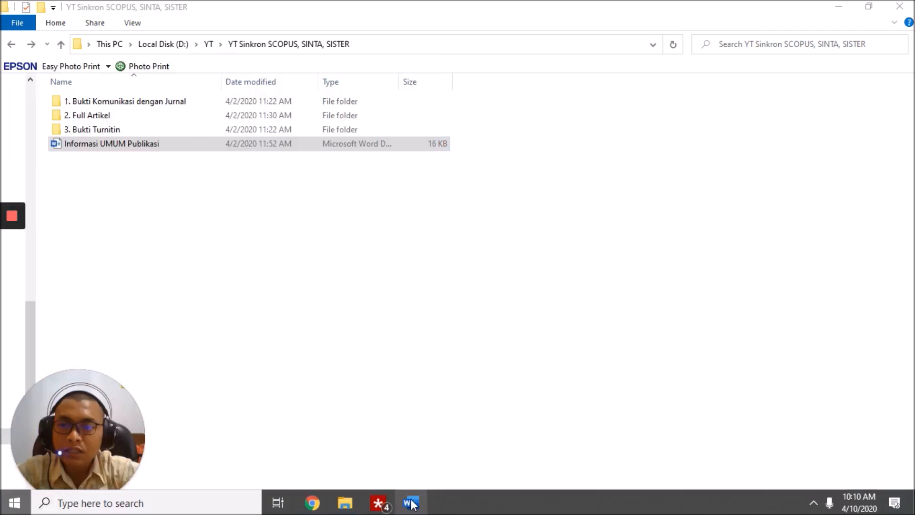
pyautogui.scroll(-3, 516, 258)
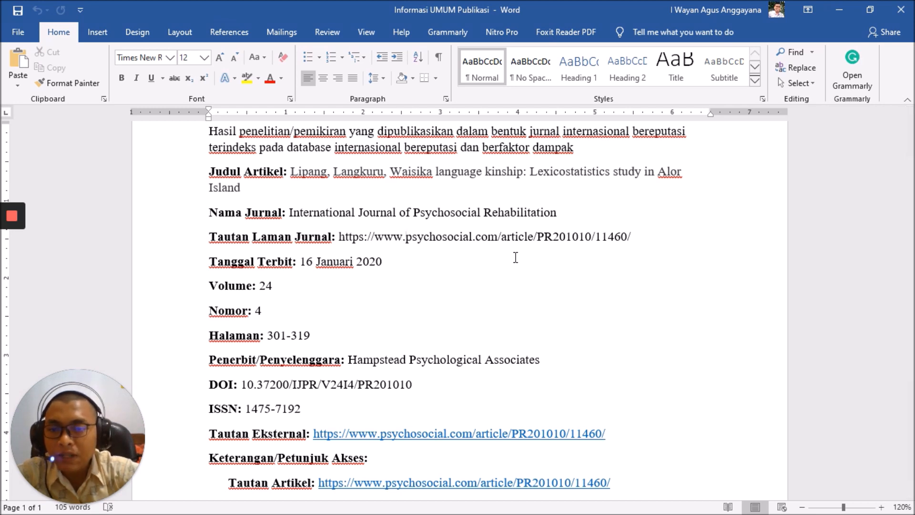
pyautogui.scroll(-1, 525, 305)
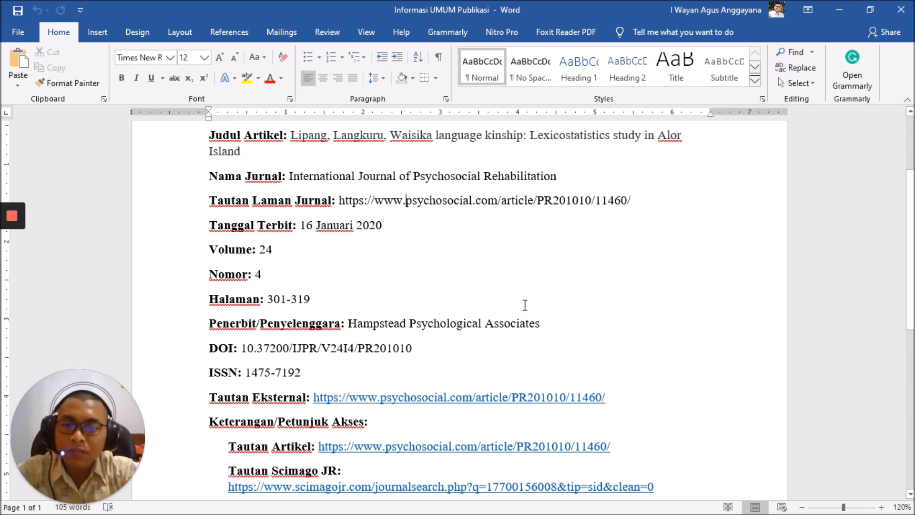
pyautogui.scroll(-1, 558, 323)
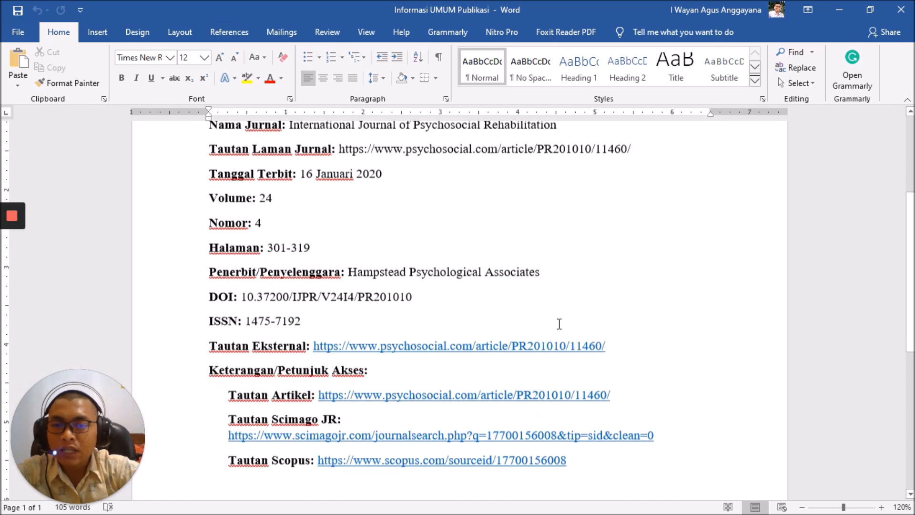
pyautogui.scroll(-1, 559, 324)
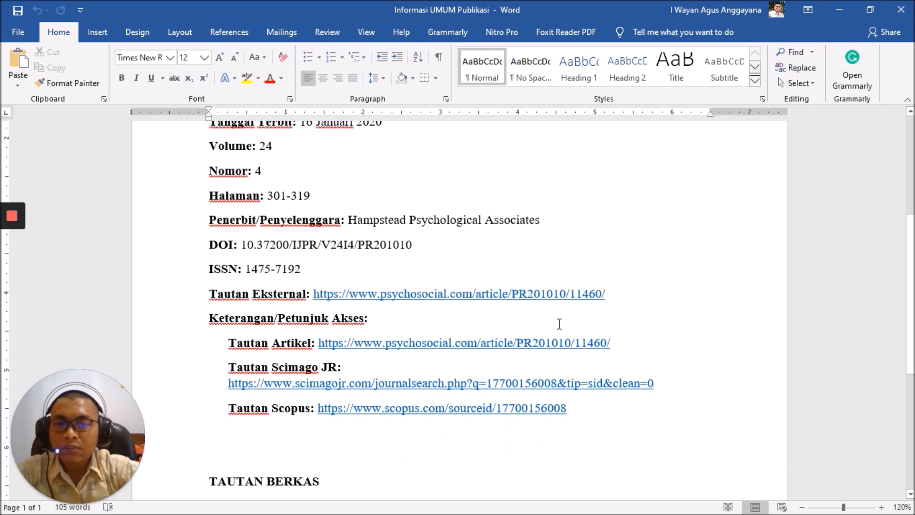
pyautogui.scroll(-1, 510, 353)
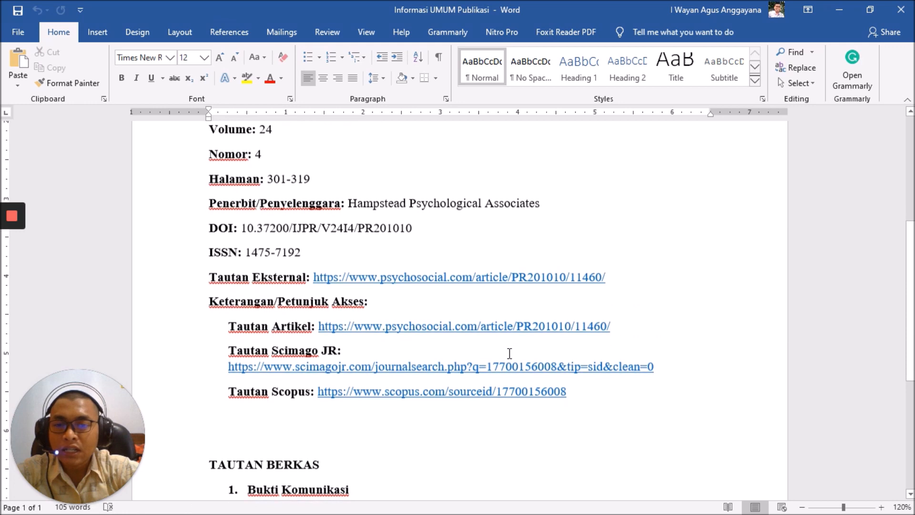
pyautogui.scroll(-1, 509, 353)
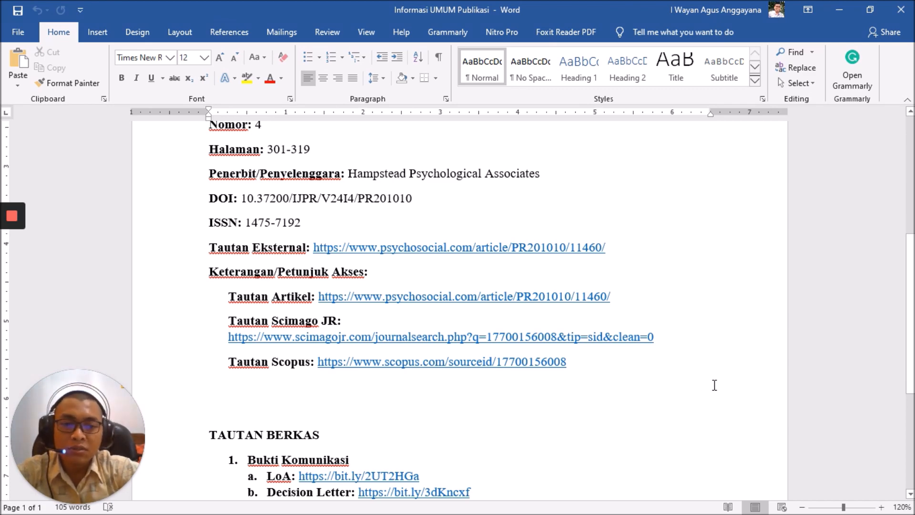
# - Review the evidence file links under "TAUTAN BERKAS" and minimize the document to return to File Explorer
pyautogui.scroll(-2, 715, 387)
pyautogui.scroll(-5, 714, 385)
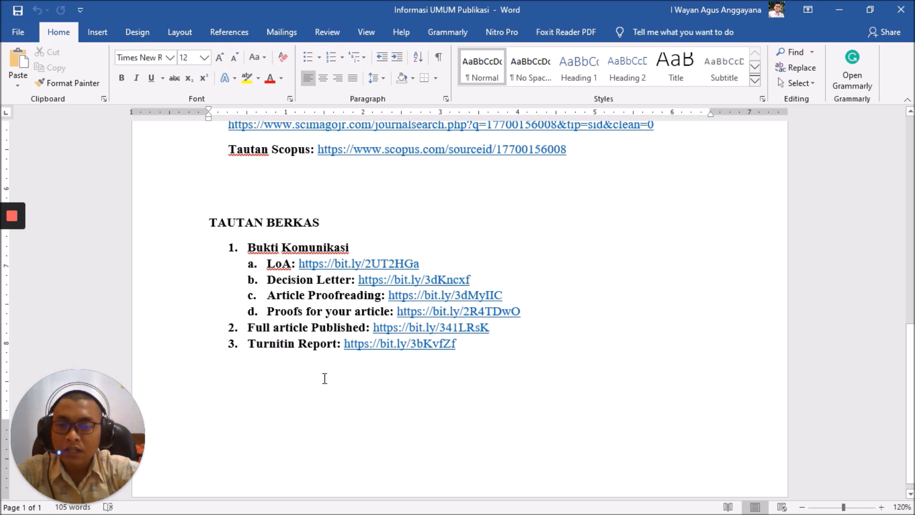
pyautogui.scroll(-1, 528, 363)
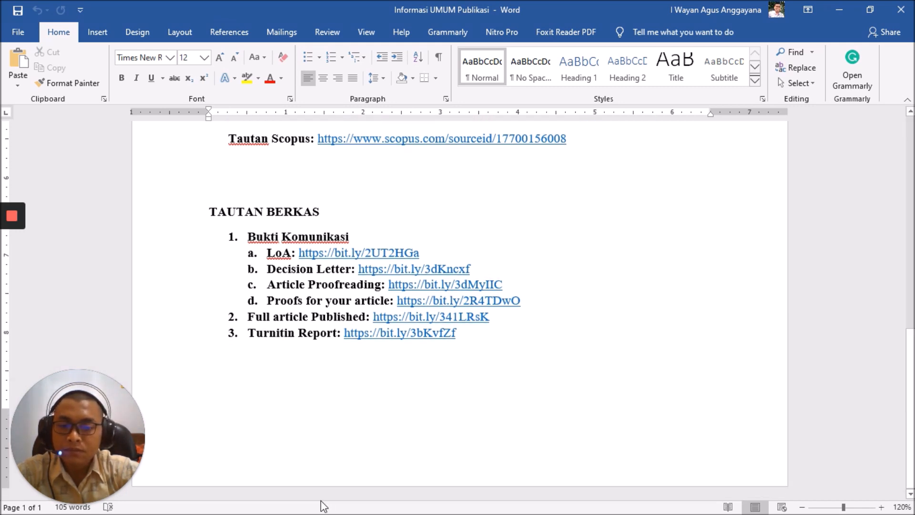
pyautogui.click(849, 8)
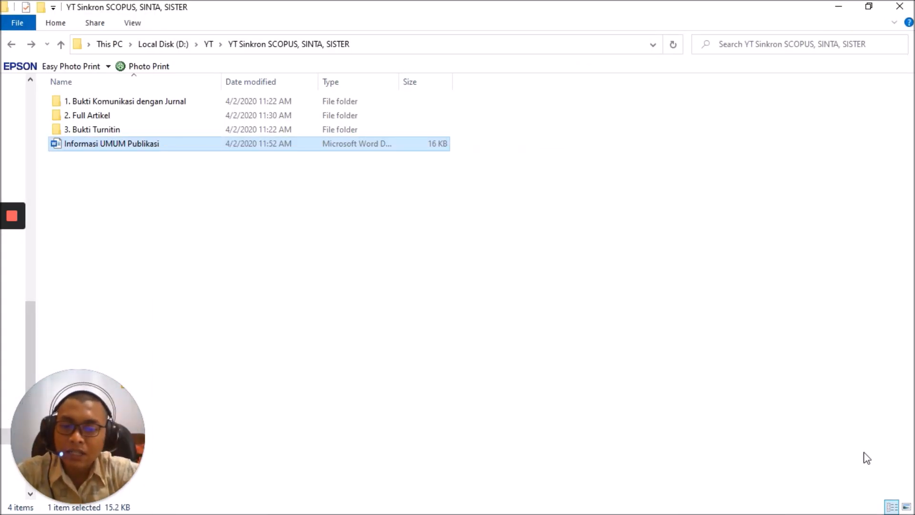
# - Switch to Chrome and look over the open SINTA home, SINTA author login, Scopus Preview and SISTER login pages
pyautogui.press('super')
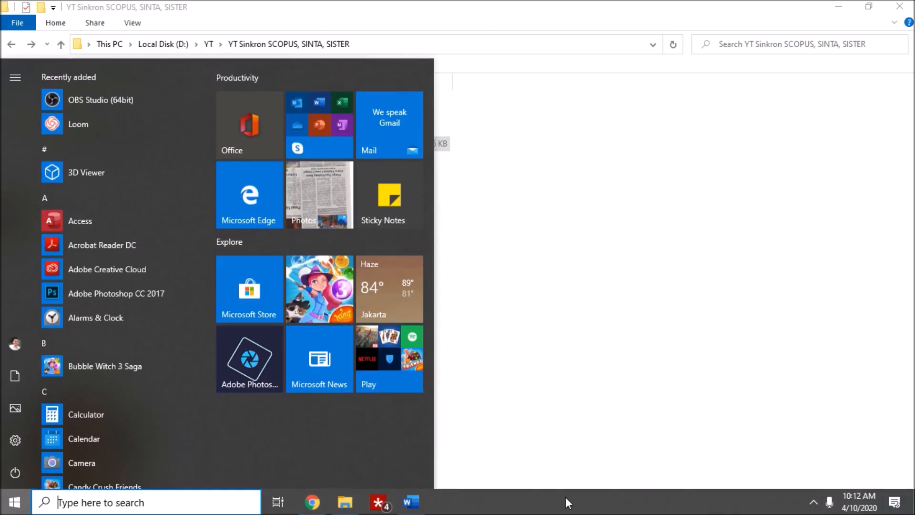
pyautogui.click(312, 502)
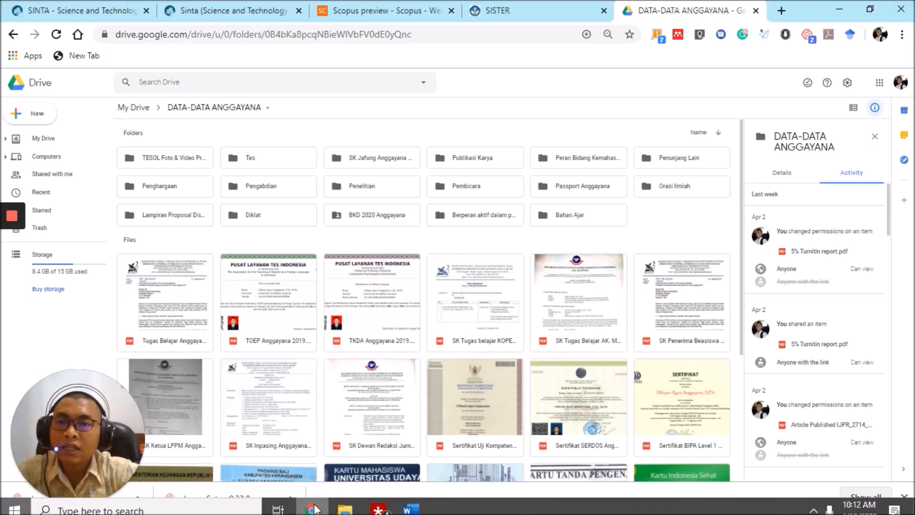
pyautogui.click(43, 6)
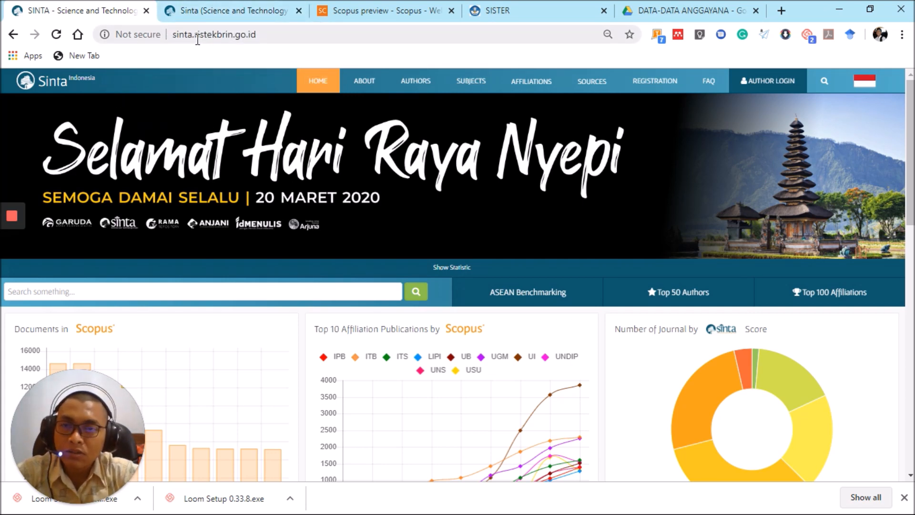
pyautogui.click(234, 11)
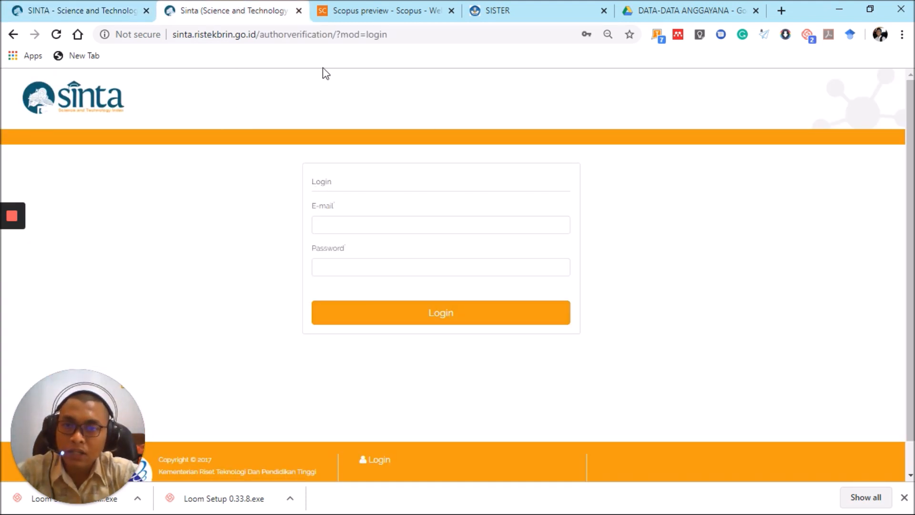
pyautogui.click(361, 6)
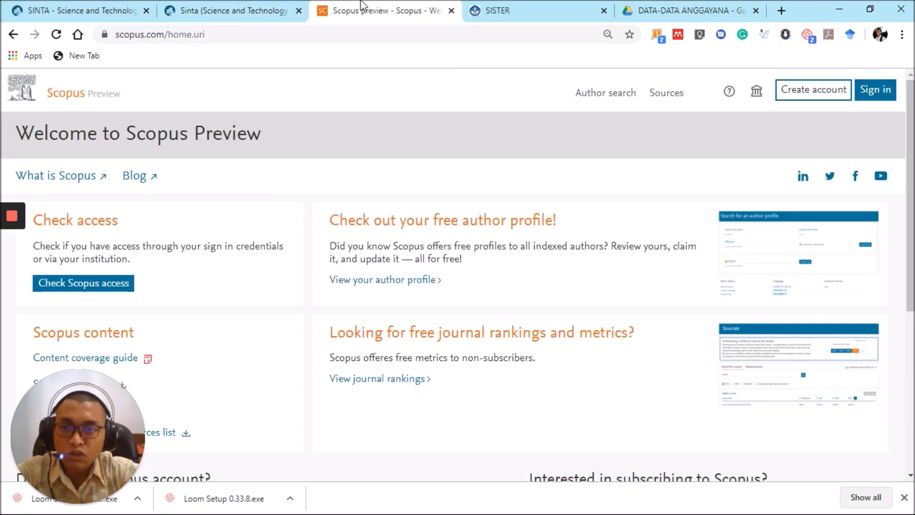
pyautogui.click(491, 5)
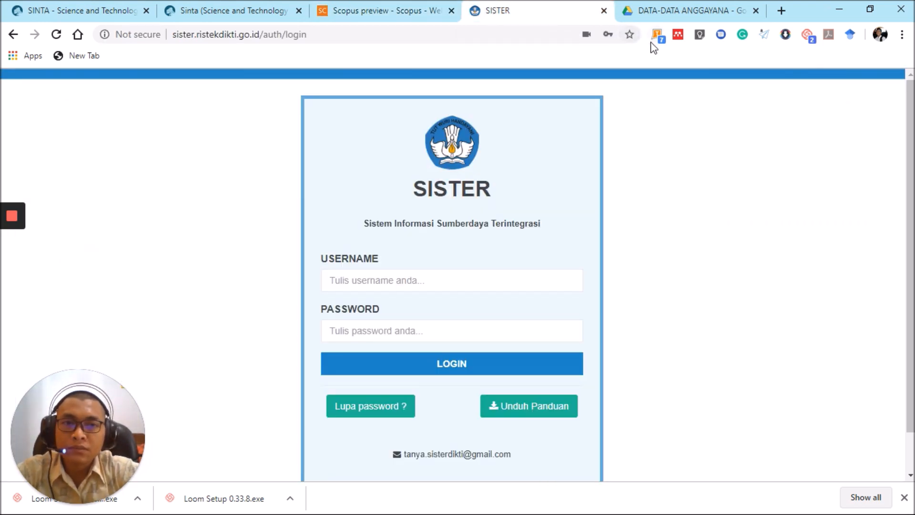
# - Load the institution's own SISTER login page at 203.84.141.245/auth/login in the SISTER tab
pyautogui.click(515, 33)
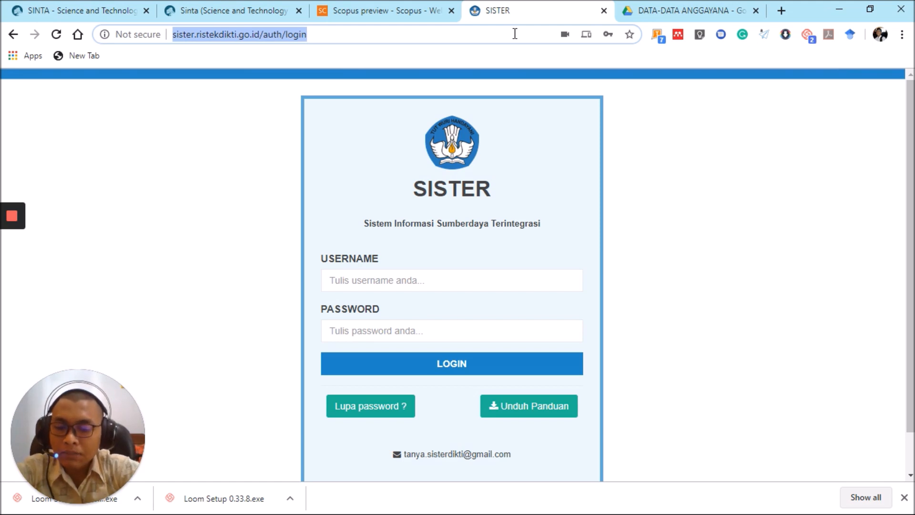
pyautogui.write('203')
pyautogui.press('Return')
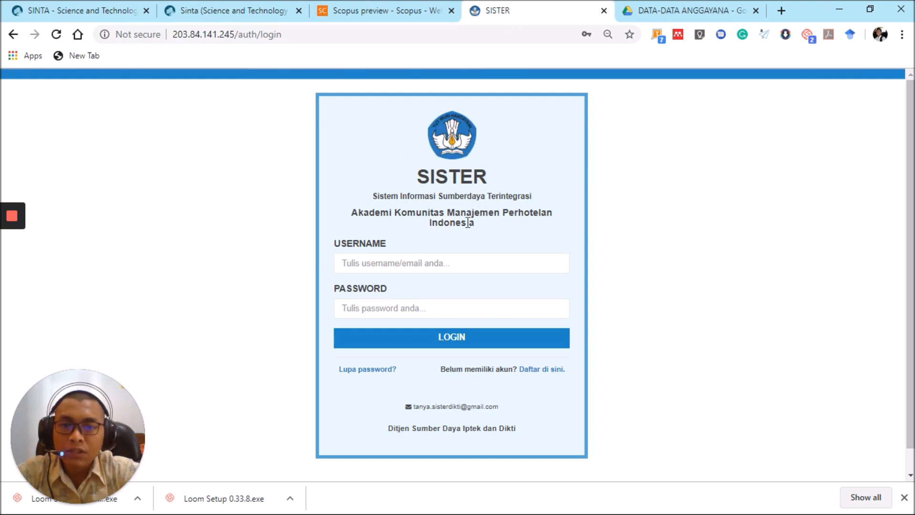
# - In Google Drive, open "1. Bukti Komunikasi dengan Jurnal" inside the "2020 Jurnal Lipang, Langkuru" folder of "Publikasi Karya"
pyautogui.click(673, 6)
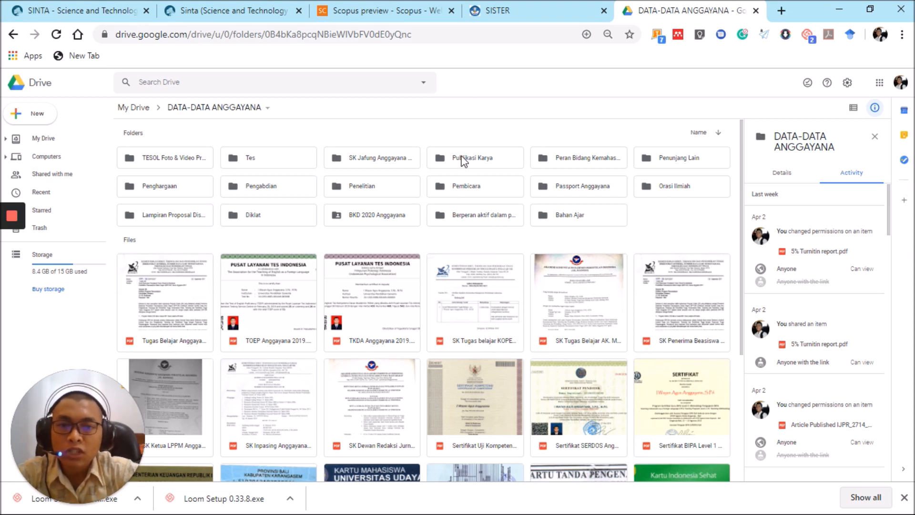
pyautogui.click(485, 161)
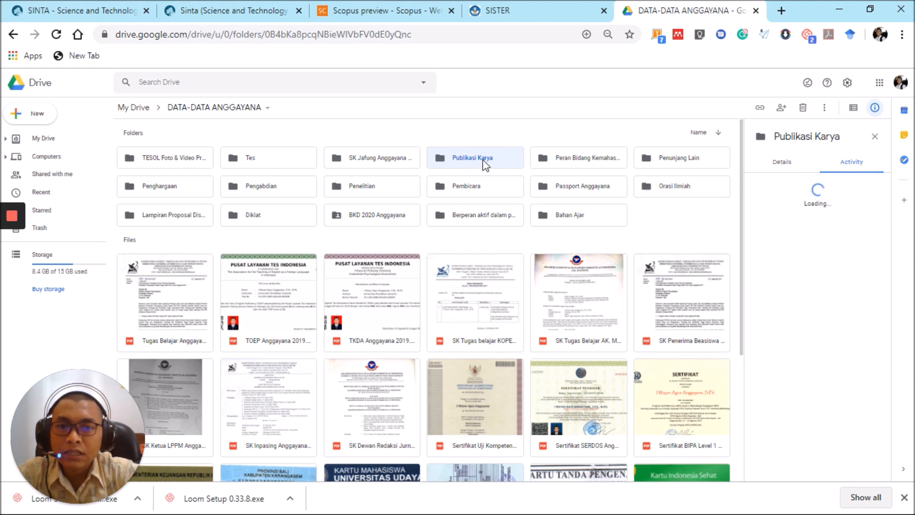
pyautogui.doubleClick(484, 161)
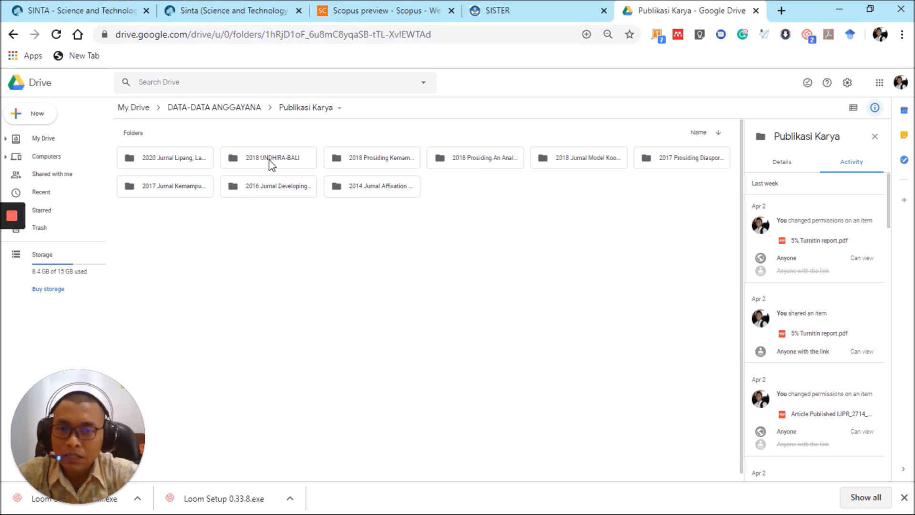
pyautogui.click(184, 162)
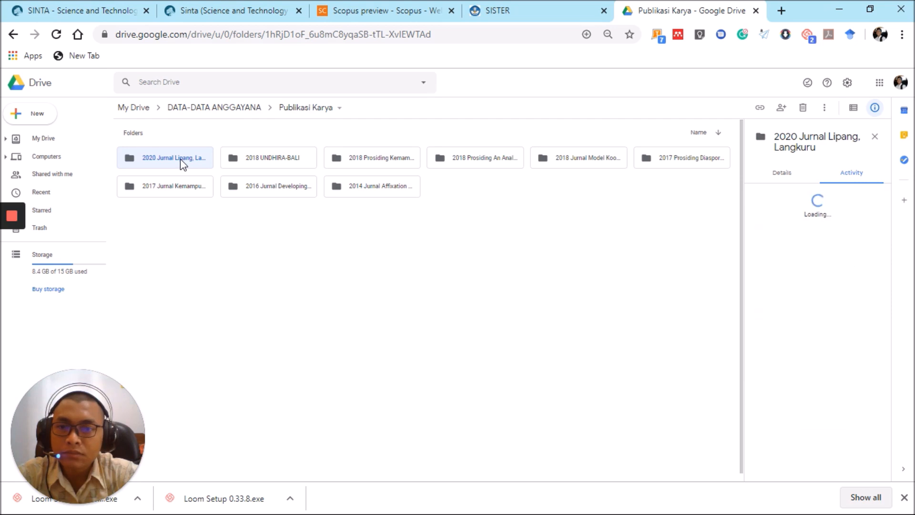
pyautogui.doubleClick(182, 160)
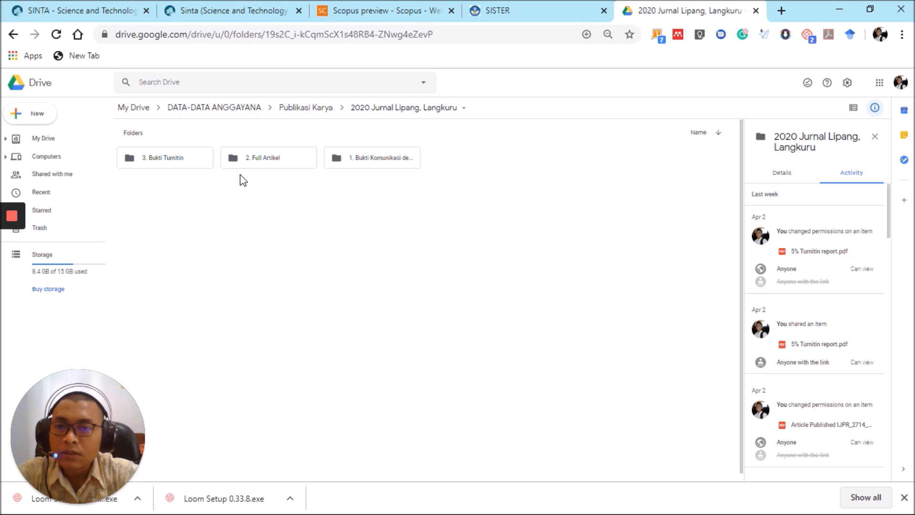
pyautogui.doubleClick(364, 161)
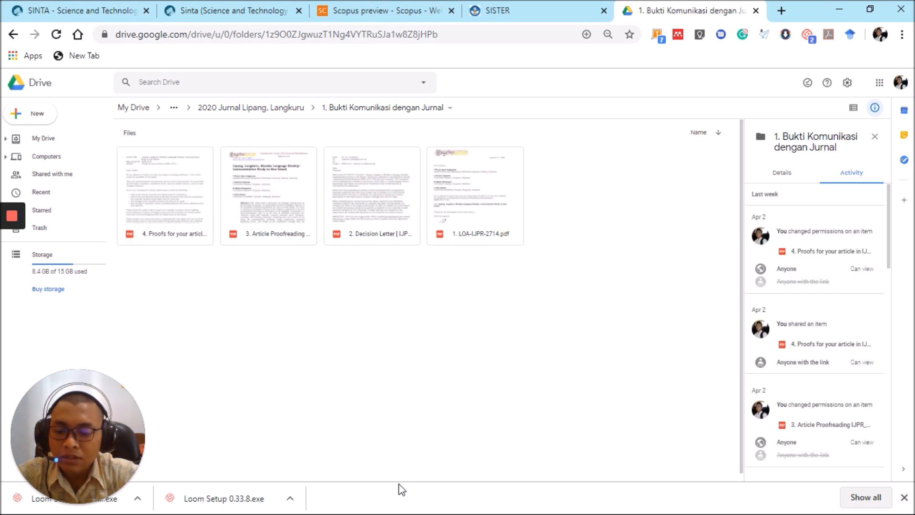
# - Compare the Drive folder with the local "1. Bukti Komunikasi dengan Jurnal" folder in File Explorer, minimizing that window to return to Chrome
pyautogui.press('super')
pyautogui.click(342, 504)
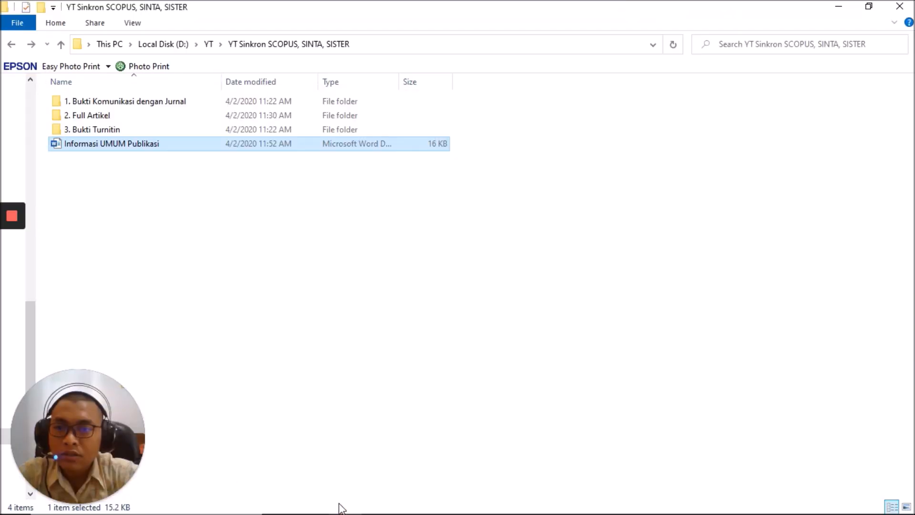
pyautogui.click(193, 105)
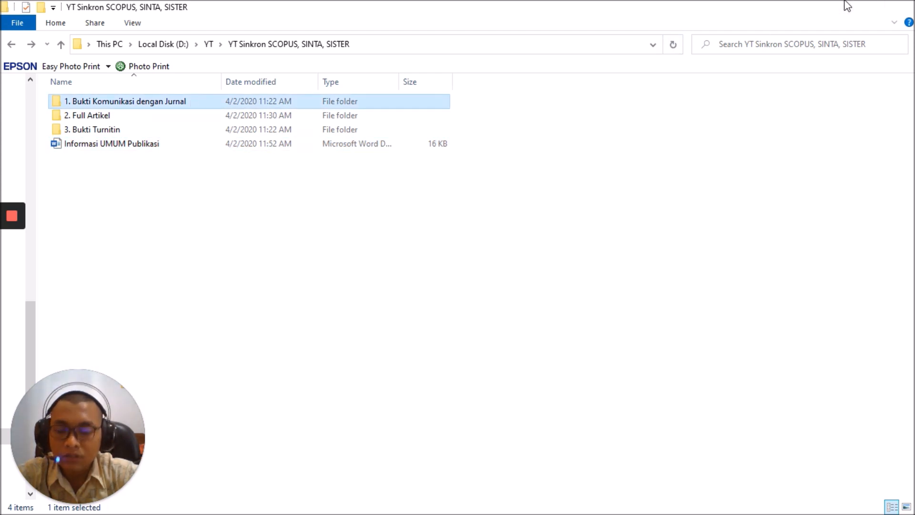
pyautogui.click(845, 6)
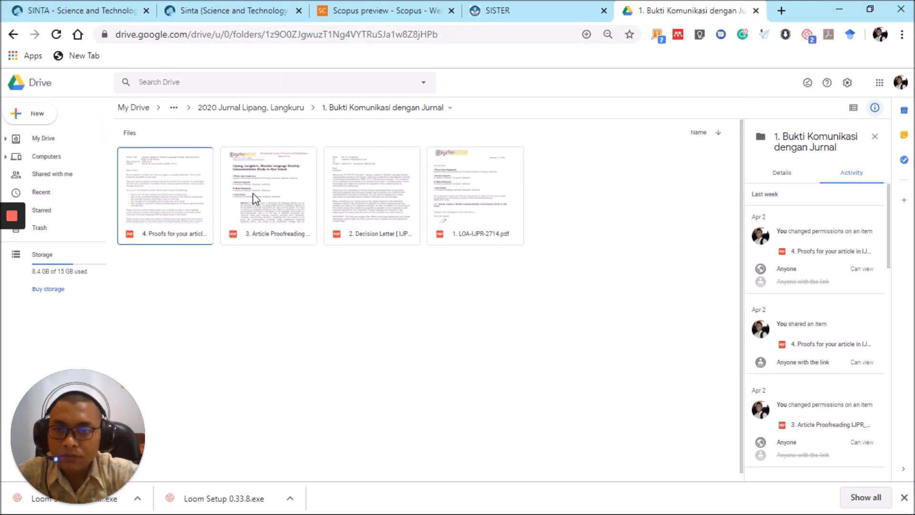
# - Check the Drive contents of "2. Full Artikel" and "1. Bukti Komunikasi dengan Jurnal", returning to the "2020 Jurnal Lipang, Langkuru" folder
pyautogui.click(275, 111)
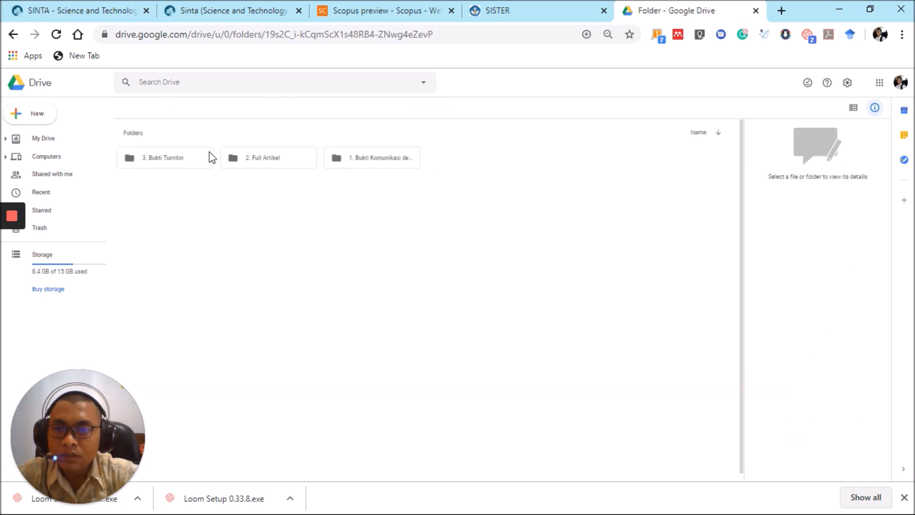
pyautogui.doubleClick(263, 161)
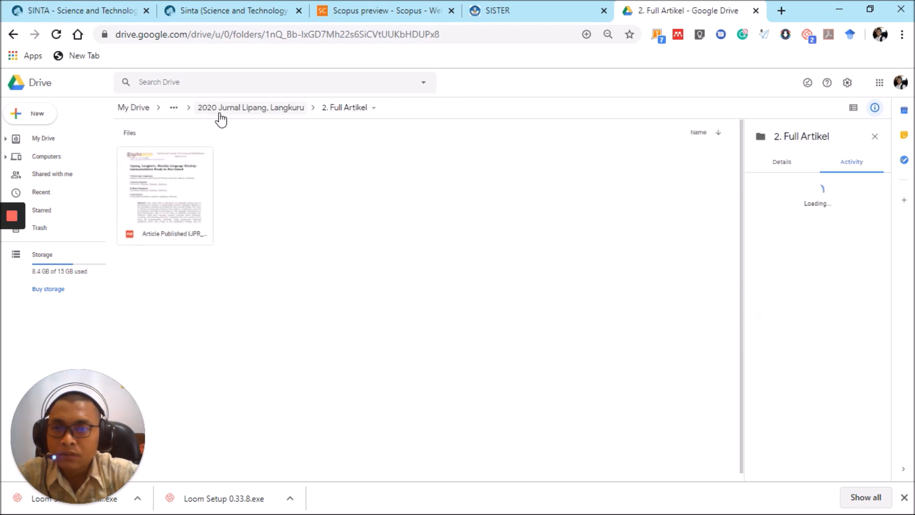
pyautogui.click(223, 111)
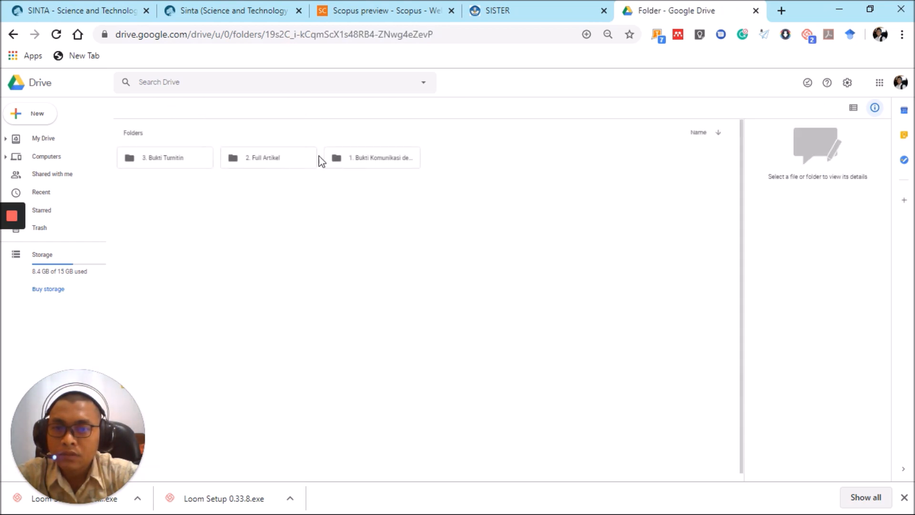
pyautogui.doubleClick(359, 155)
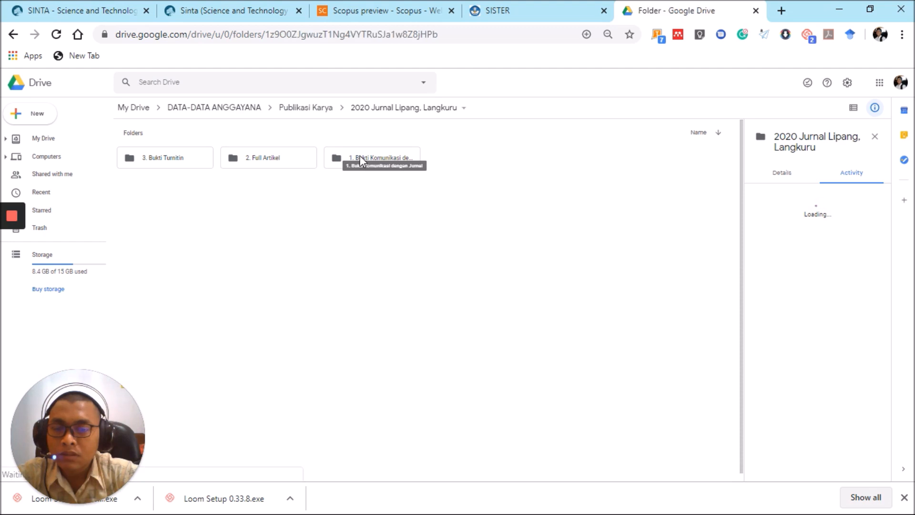
pyautogui.click(359, 156)
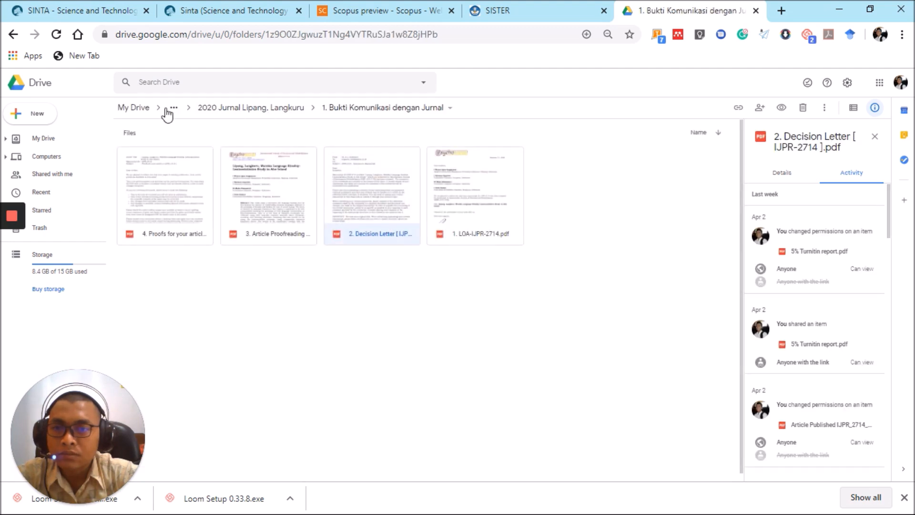
pyautogui.click(228, 110)
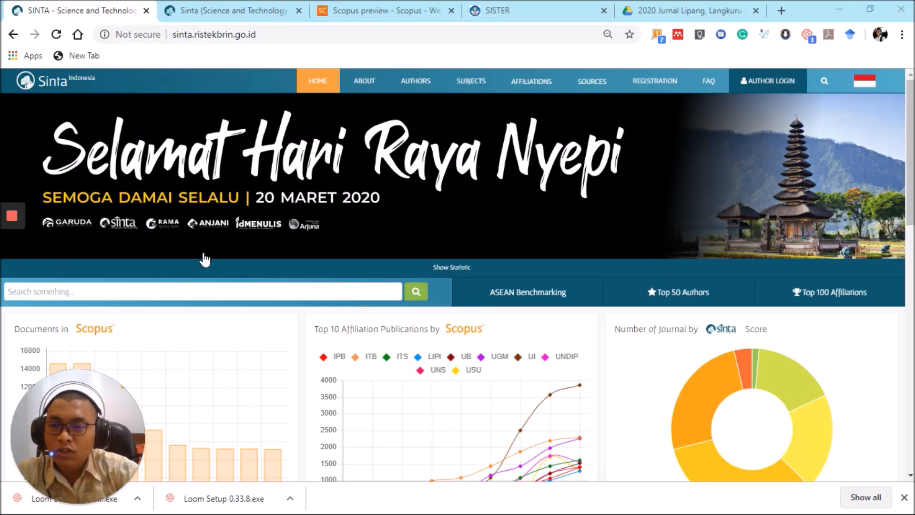
# - Search SINTA for the author's full name and open the matching author profile
pyautogui.click(208, 291)
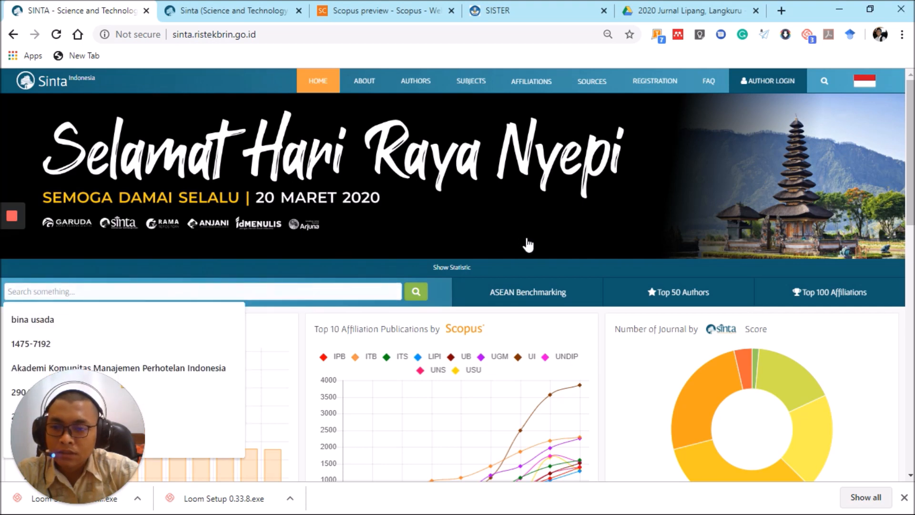
pyautogui.write('I W')
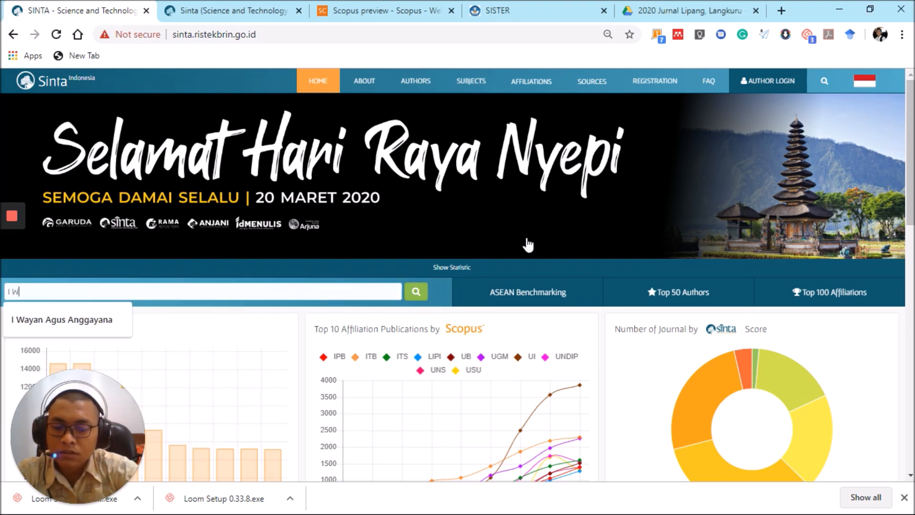
pyautogui.click(62, 320)
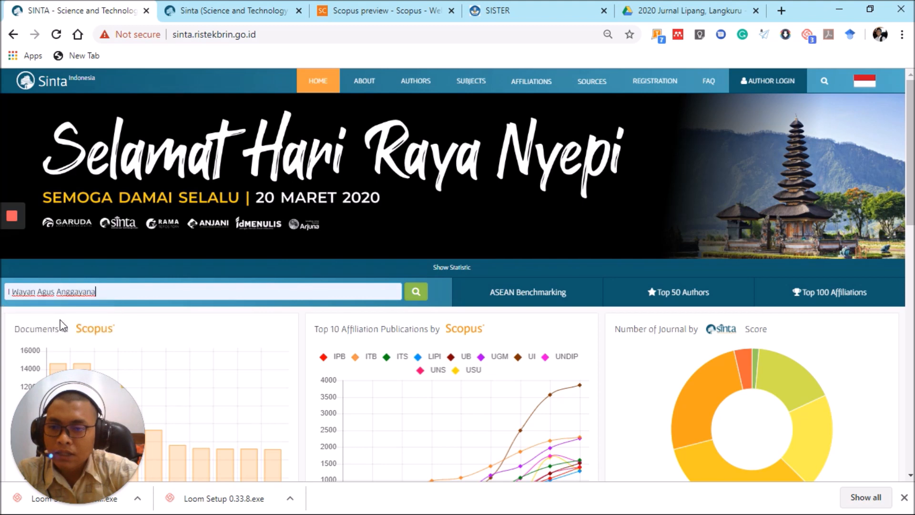
pyautogui.click(416, 293)
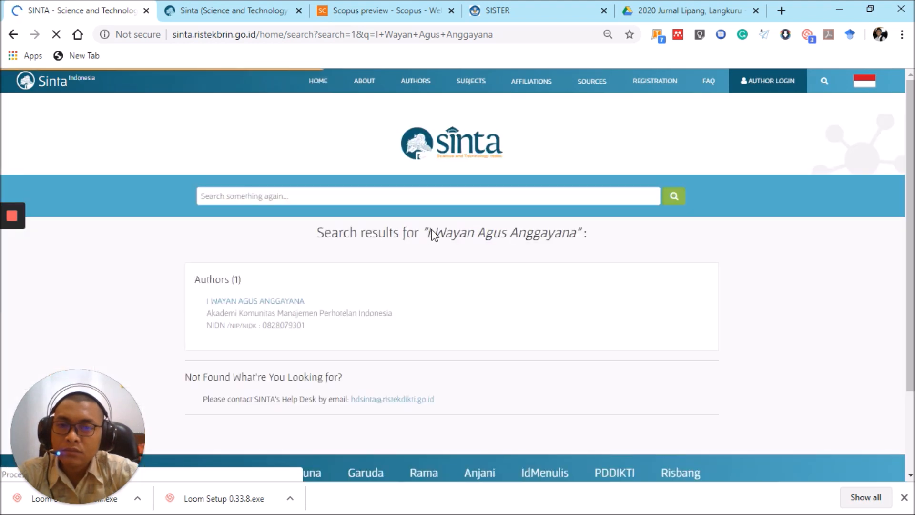
pyautogui.click(283, 305)
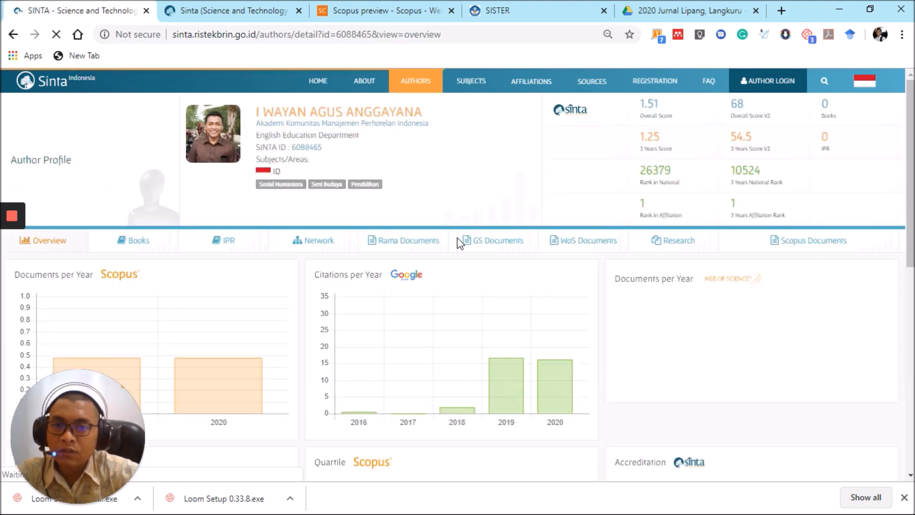
# - Review the author profile's Scopus documents per year, research output, quartile, score and top papers by citations
pyautogui.scroll(-3, 571, 202)
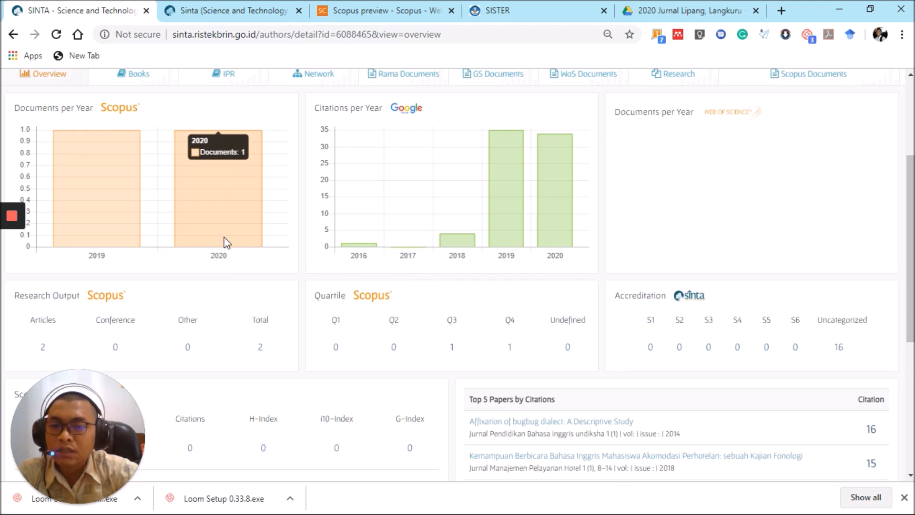
pyautogui.scroll(-2, 225, 239)
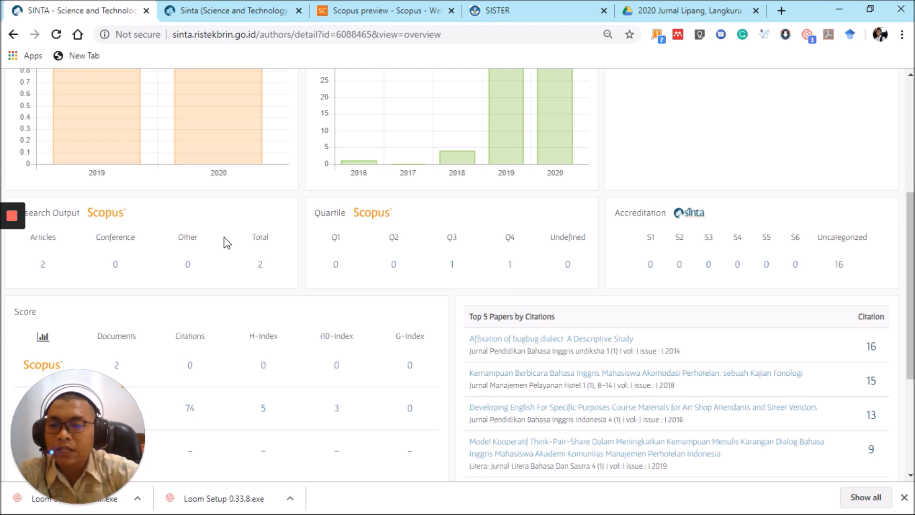
pyautogui.scroll(-2, 203, 215)
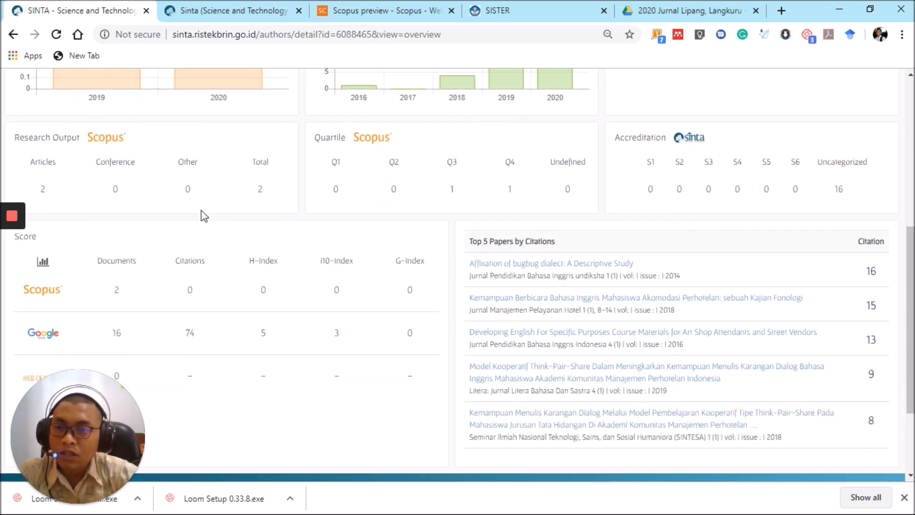
pyautogui.scroll(1, 204, 216)
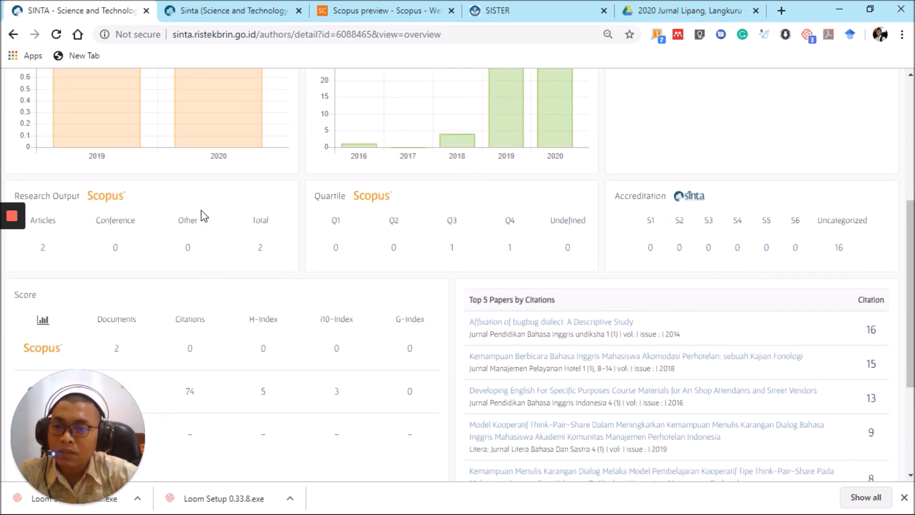
pyautogui.scroll(-1, 204, 215)
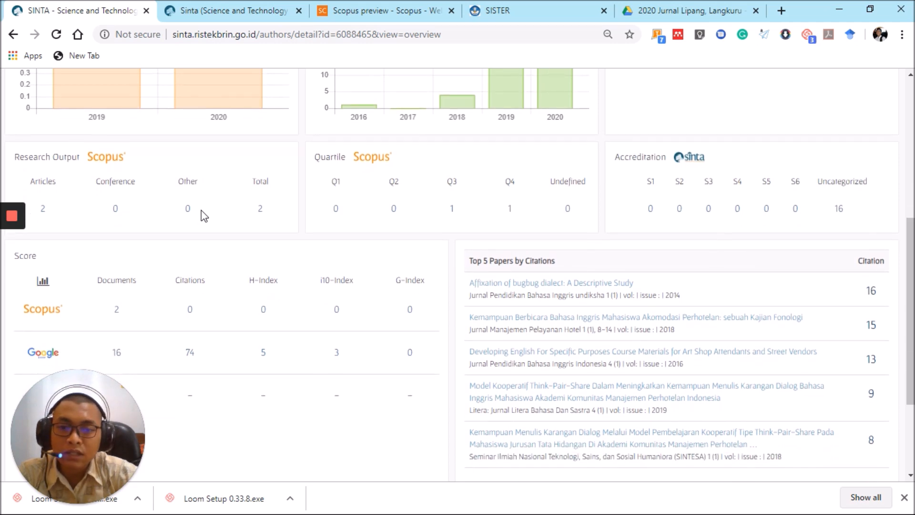
pyautogui.scroll(6, 204, 215)
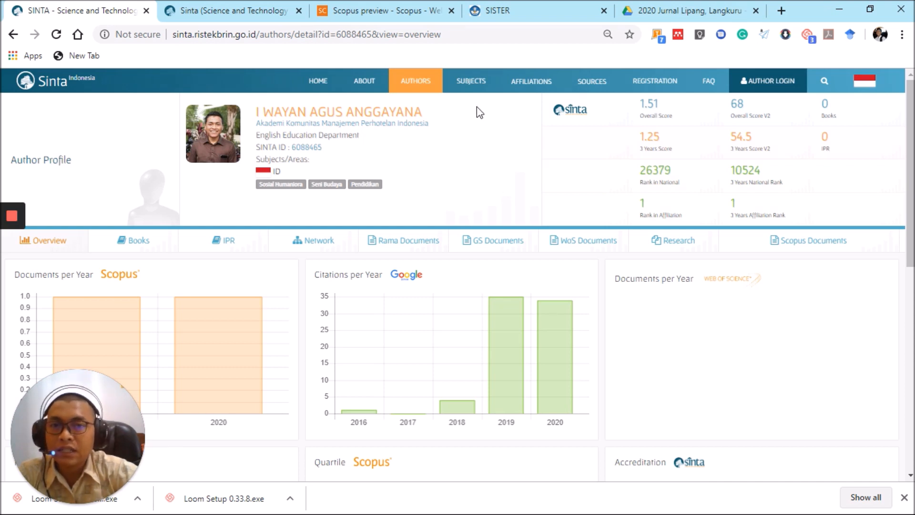
# - Move the Scopus Preview browser tab directly after the SINTA author profile tab and show its page
pyautogui.moveTo(379, 4); pyautogui.dragTo(248, 7)
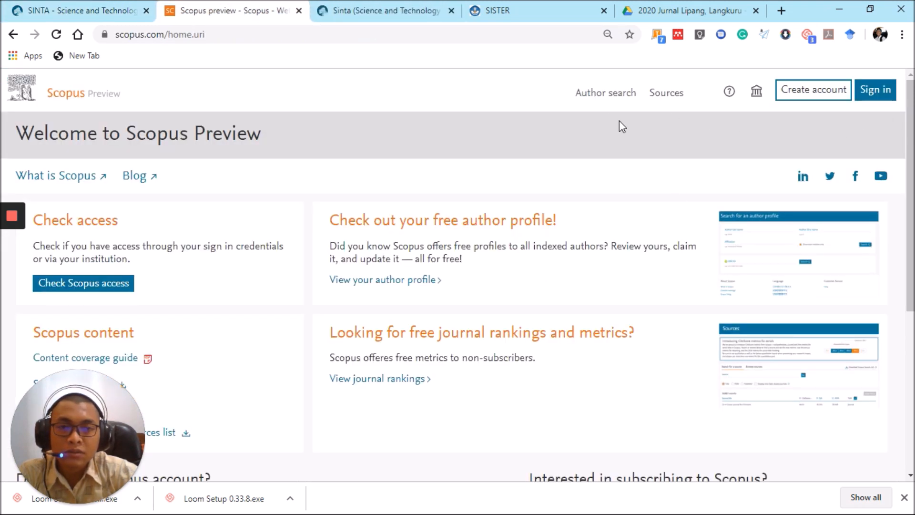
# - Search Scopus Preview authors by the author's last name and open the profile affiliated with Akademi Komunitas Manajemen Perhotelan Indonesia
pyautogui.click(603, 94)
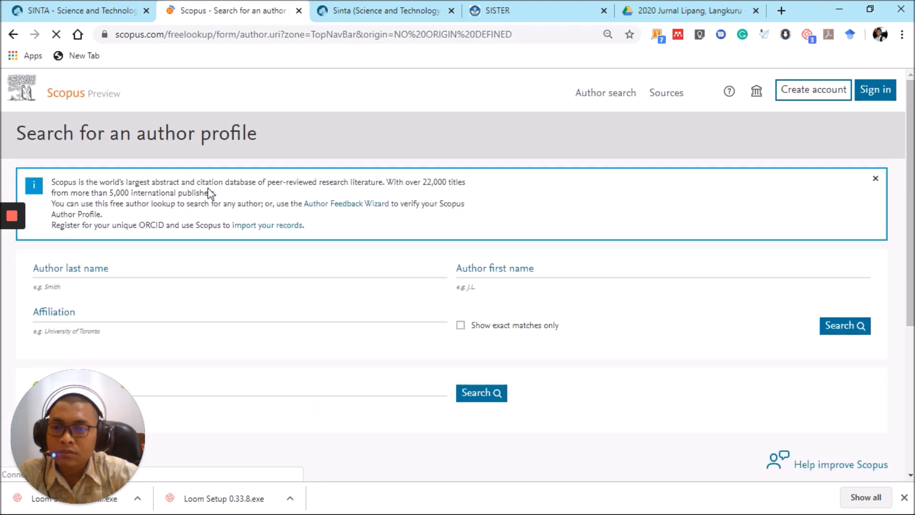
pyautogui.click(163, 269)
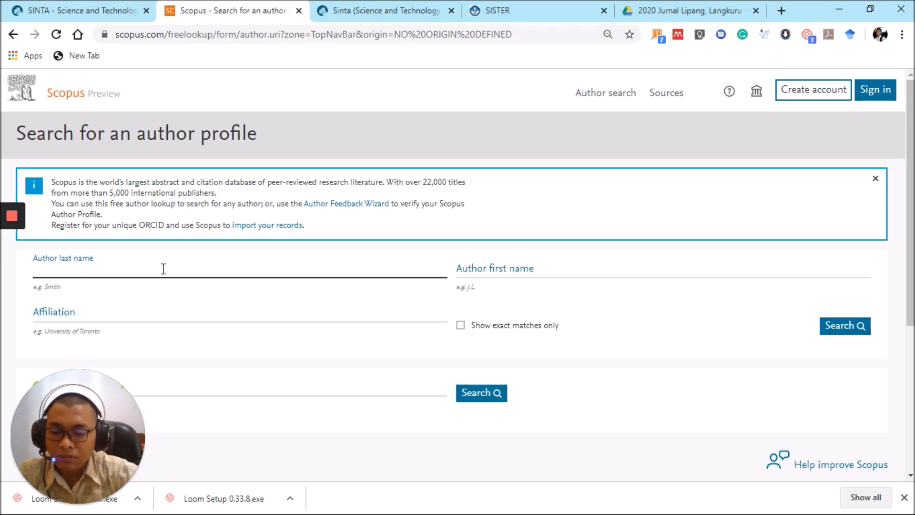
pyautogui.write('Anggayana')
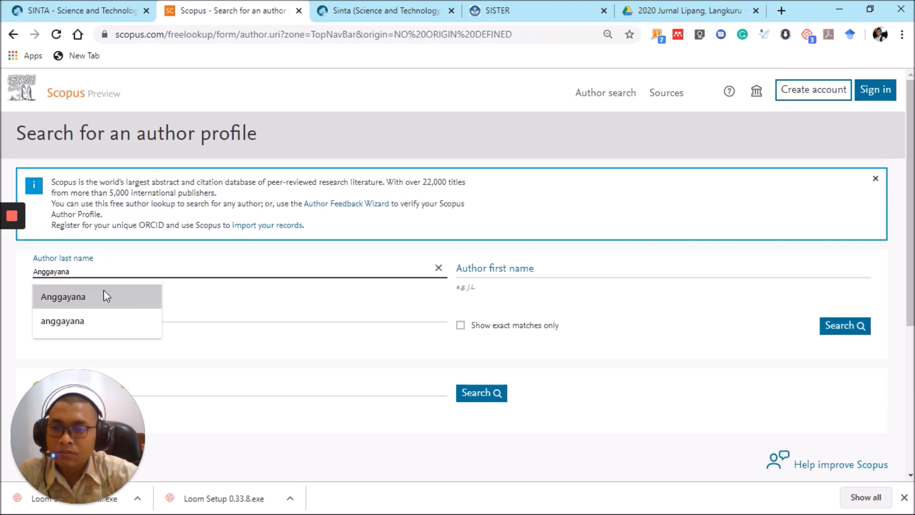
pyautogui.click(103, 293)
pyautogui.click(856, 330)
pyautogui.click(856, 329)
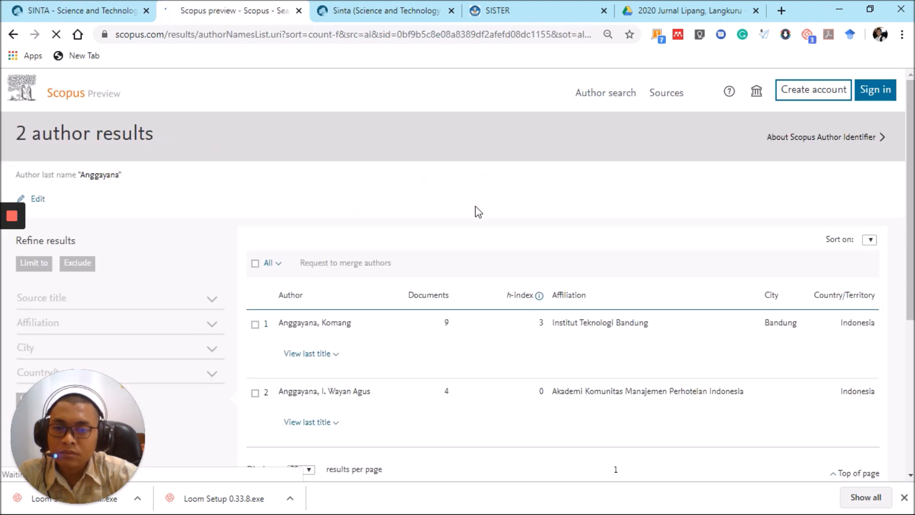
pyautogui.scroll(-2, 476, 208)
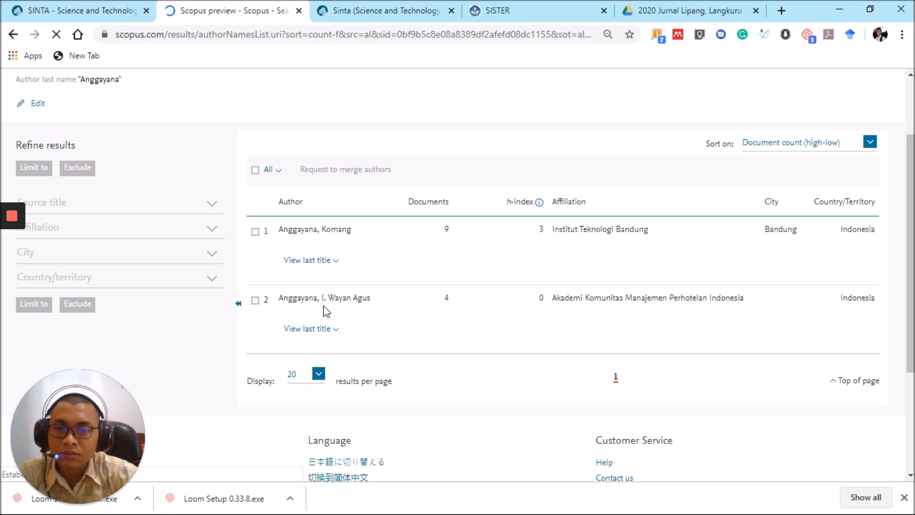
pyautogui.click(322, 302)
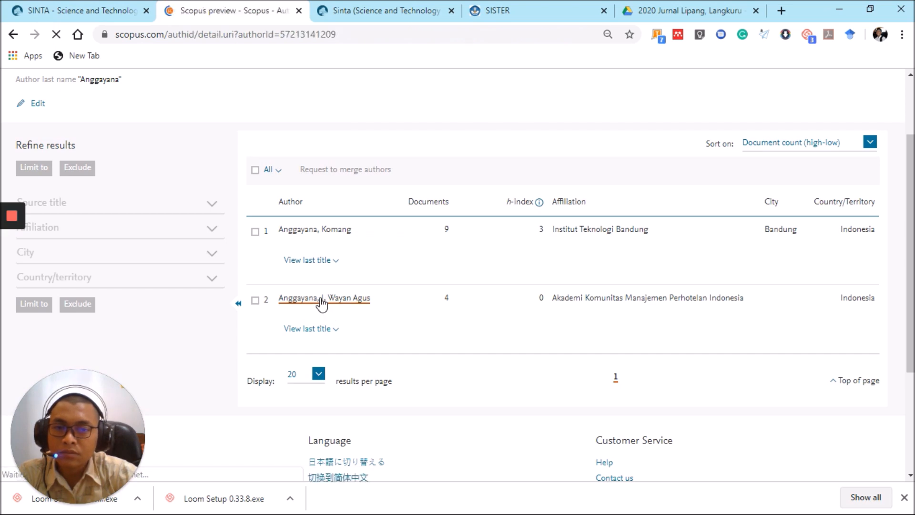
# - Review the Scopus author profile's document and citation figures, yearly trend chart and list of indexed documents
pyautogui.scroll(-1, 316, 199)
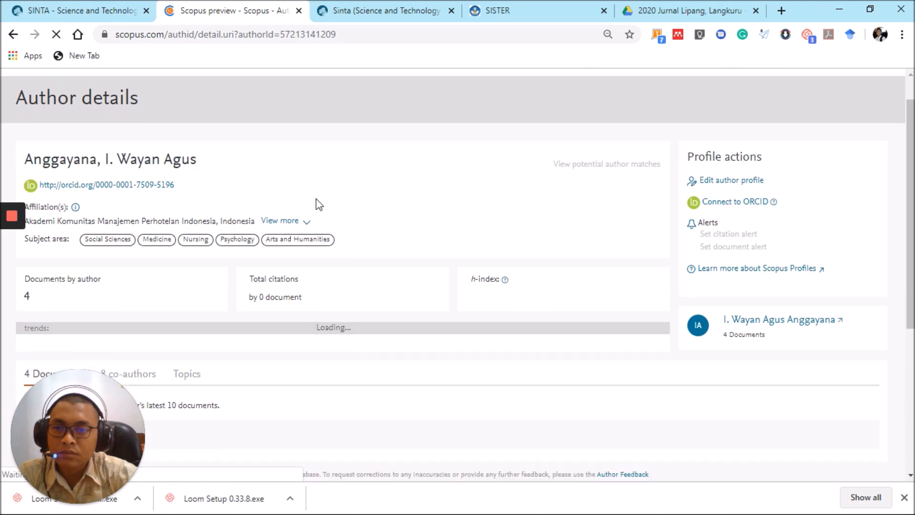
pyautogui.scroll(-1, 316, 198)
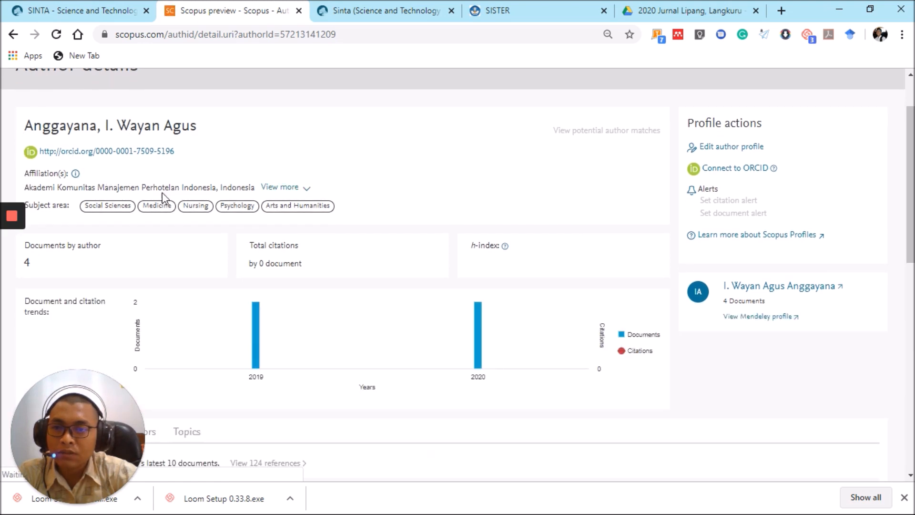
pyautogui.scroll(-1, 386, 185)
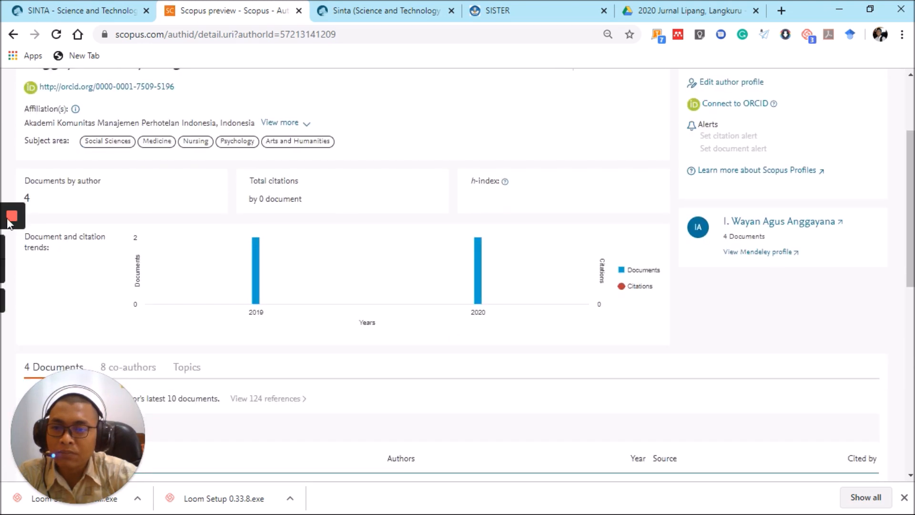
pyautogui.scroll(-3, 303, 252)
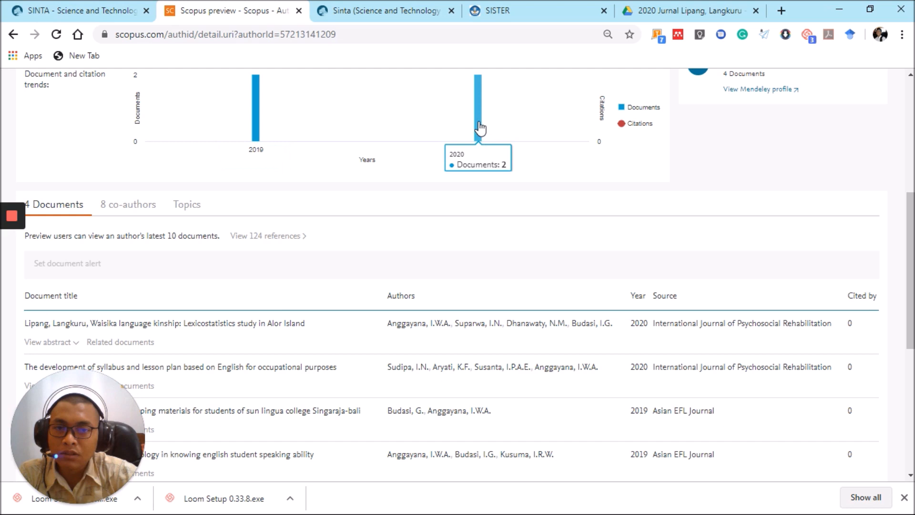
pyautogui.scroll(-3, 393, 269)
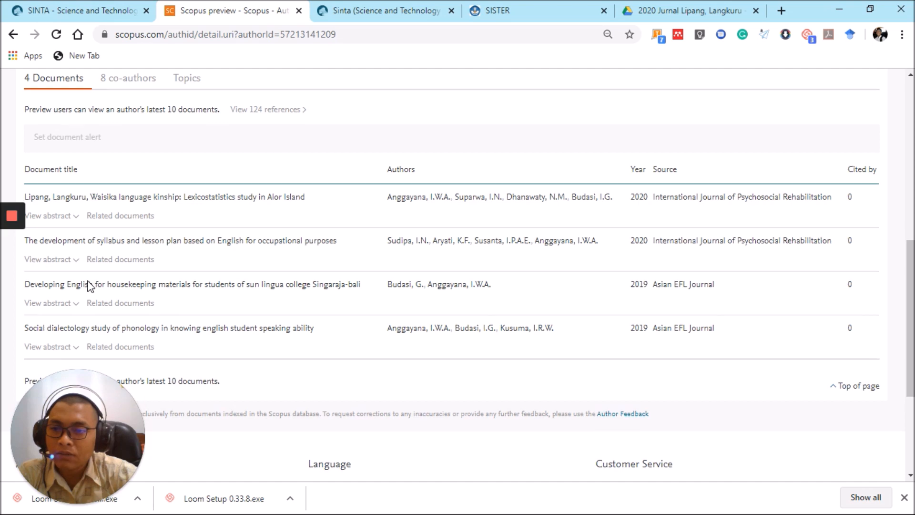
pyautogui.scroll(-1, 88, 285)
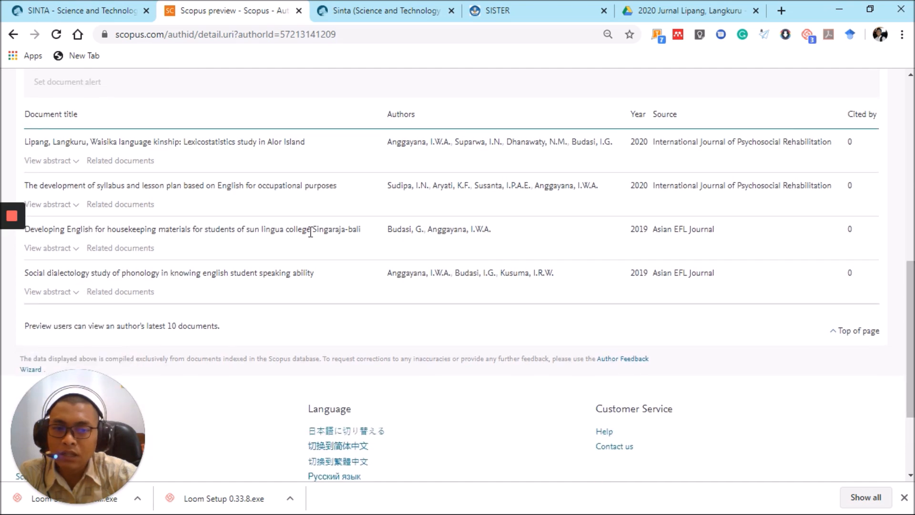
pyautogui.scroll(3, 310, 232)
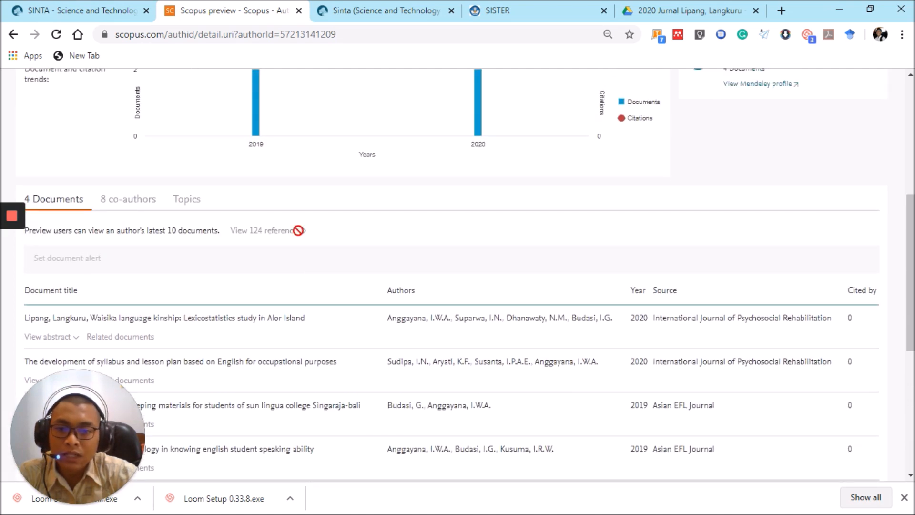
pyautogui.scroll(1, 294, 350)
pyautogui.scroll(3, 294, 350)
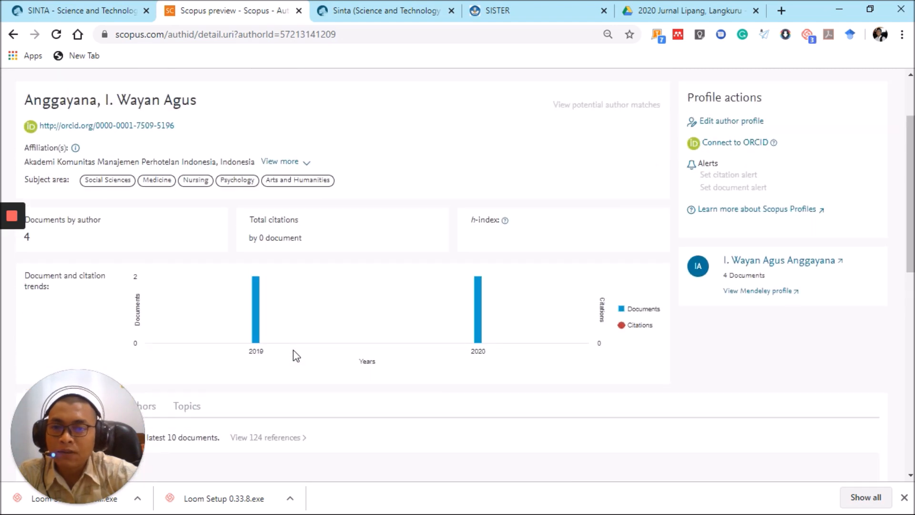
pyautogui.scroll(2, 293, 351)
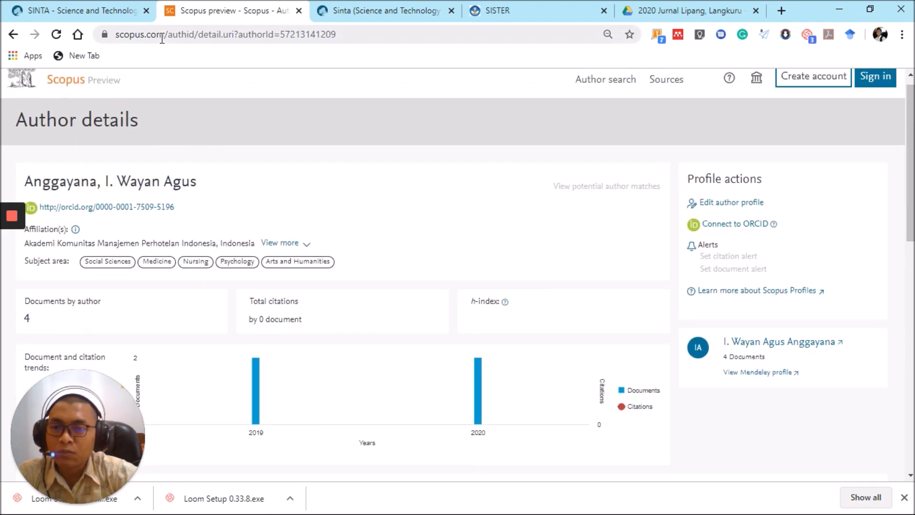
# - Compare the Scopus figures on the SINTA author profile with the Scopus author details, checking documents per year, research output, quartile and score
pyautogui.click(133, 7)
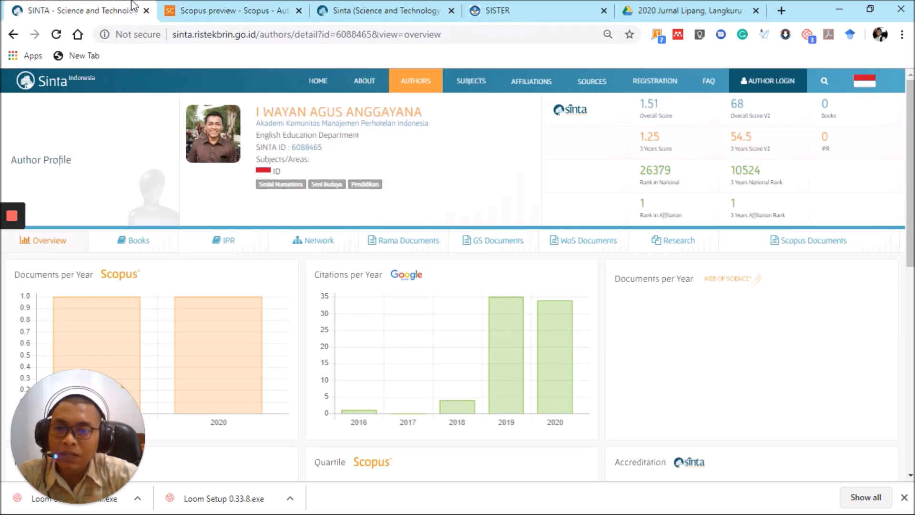
pyautogui.scroll(-1, 253, 259)
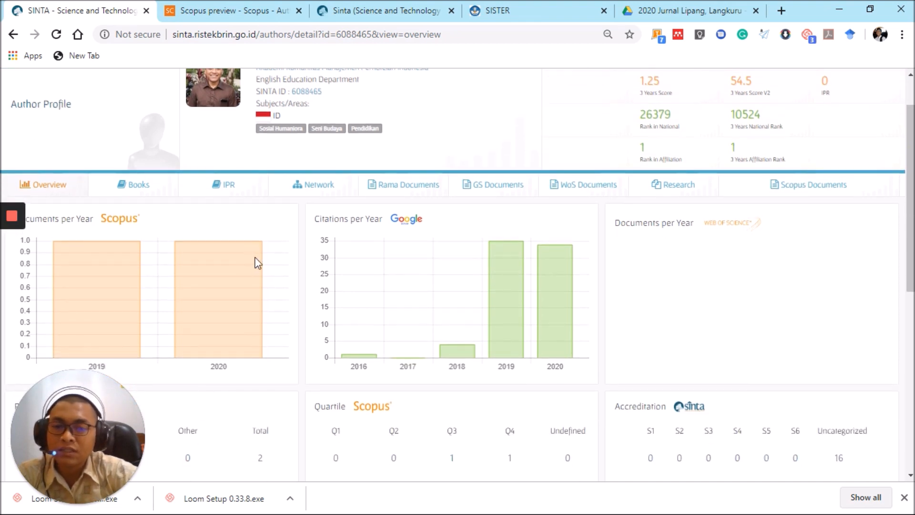
pyautogui.scroll(-1, 355, 263)
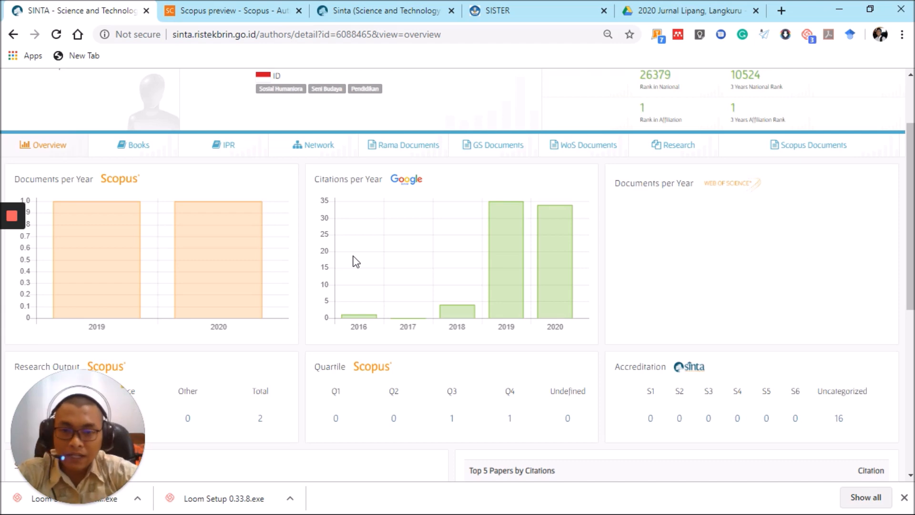
pyautogui.scroll(-5, 460, 260)
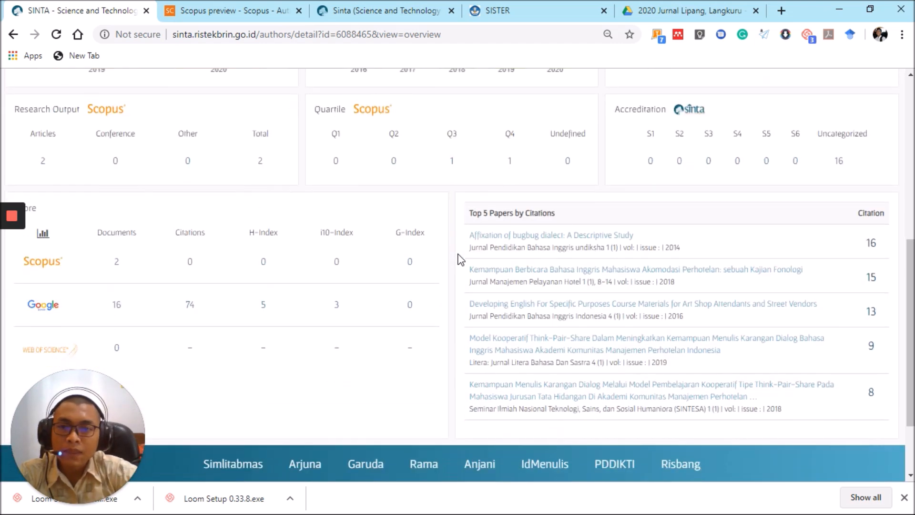
pyautogui.scroll(7, 459, 259)
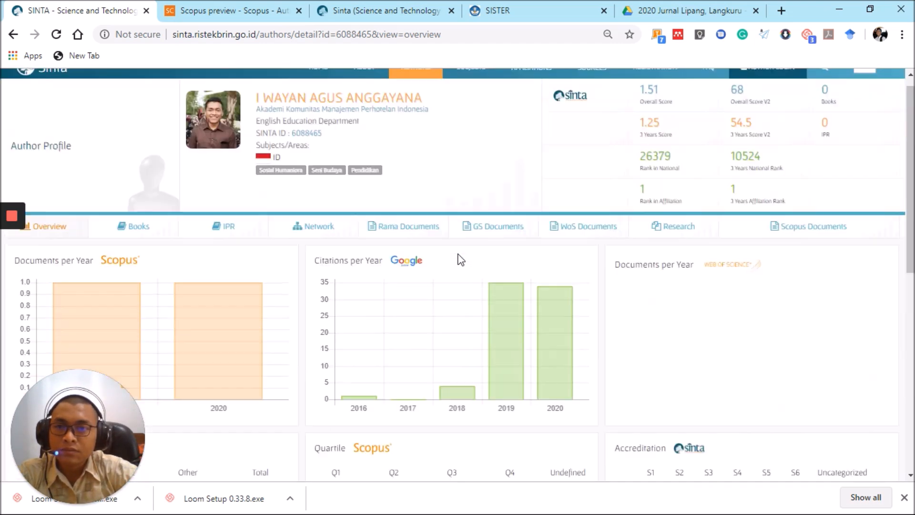
pyautogui.click(260, 6)
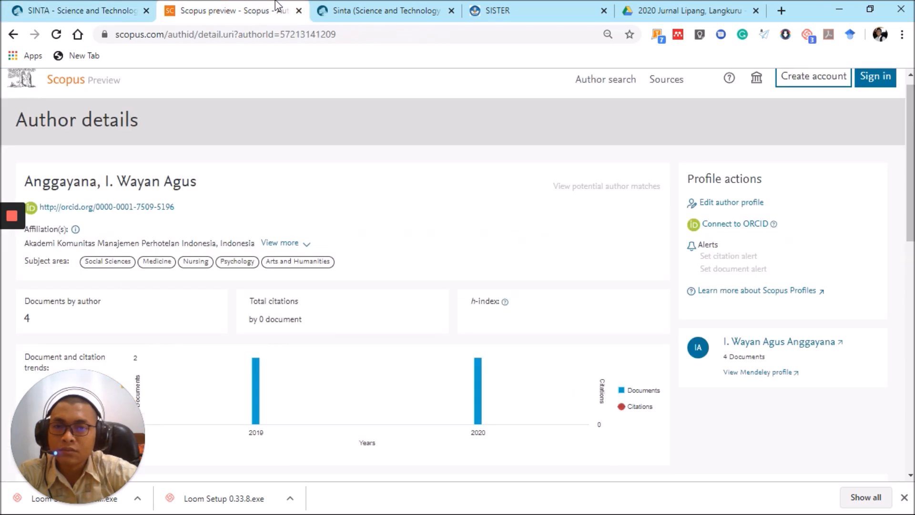
# - Sign in to the SINTA author verification page with the saved account e-mail and password
pyautogui.click(312, 9)
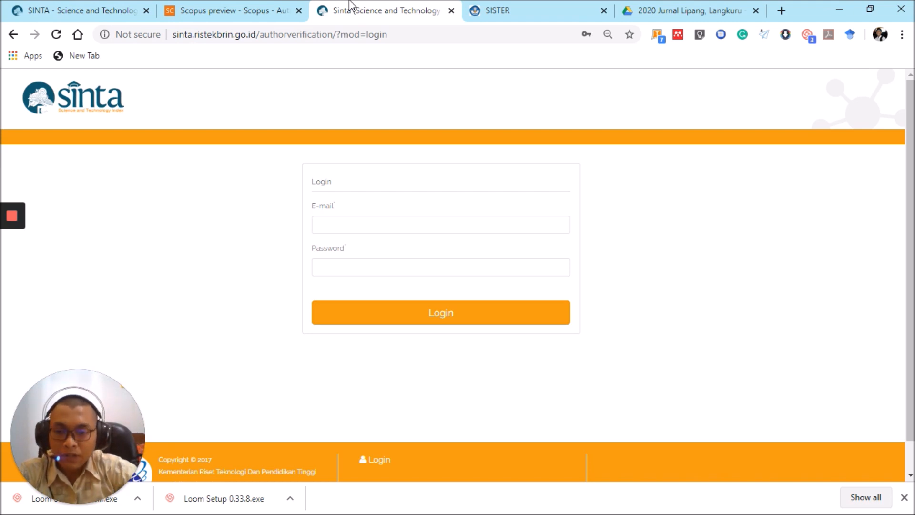
pyautogui.click(423, 225)
pyautogui.click(423, 253)
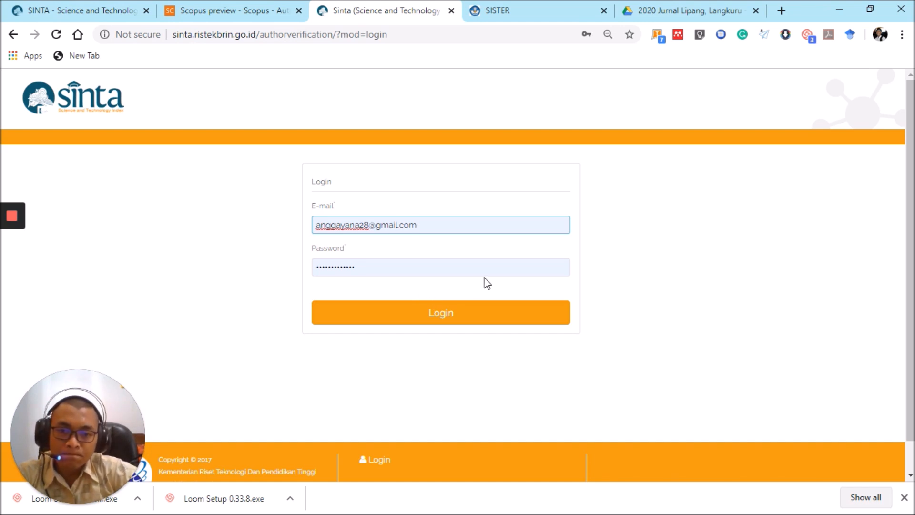
pyautogui.click(487, 311)
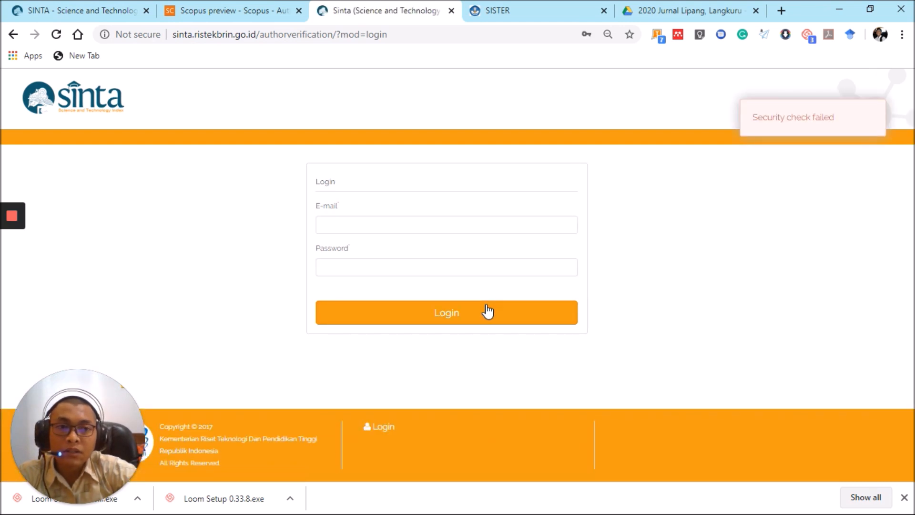
pyautogui.click(430, 226)
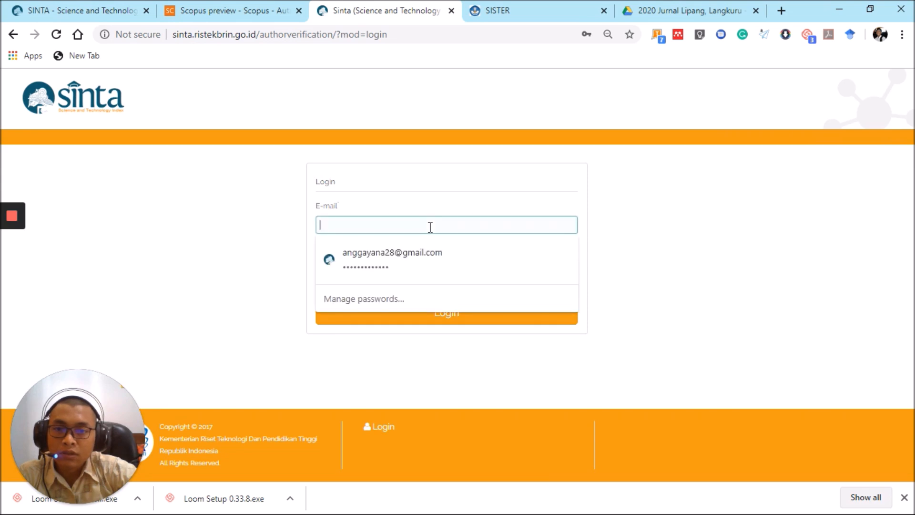
pyautogui.click(406, 269)
pyautogui.click(374, 316)
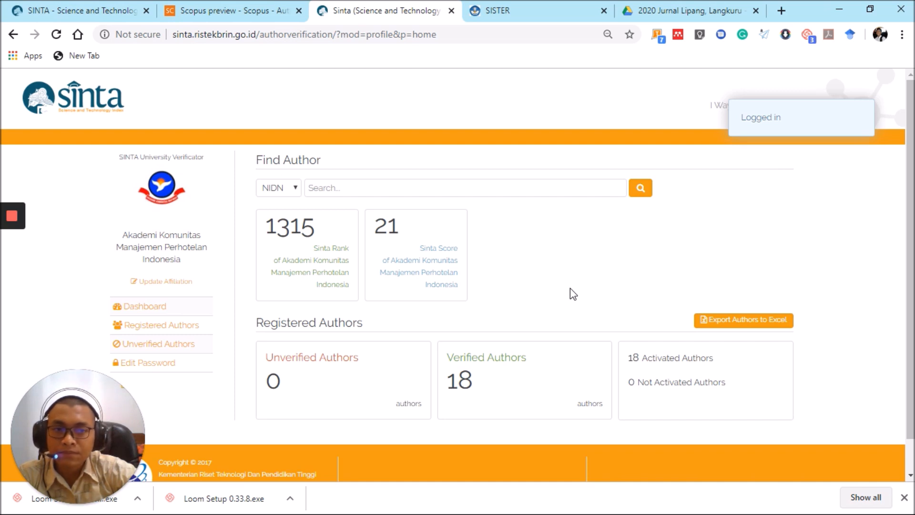
# - Look over the verificator dashboard and try to find the author by full name with the search type left on NIDN
pyautogui.scroll(-1, 578, 248)
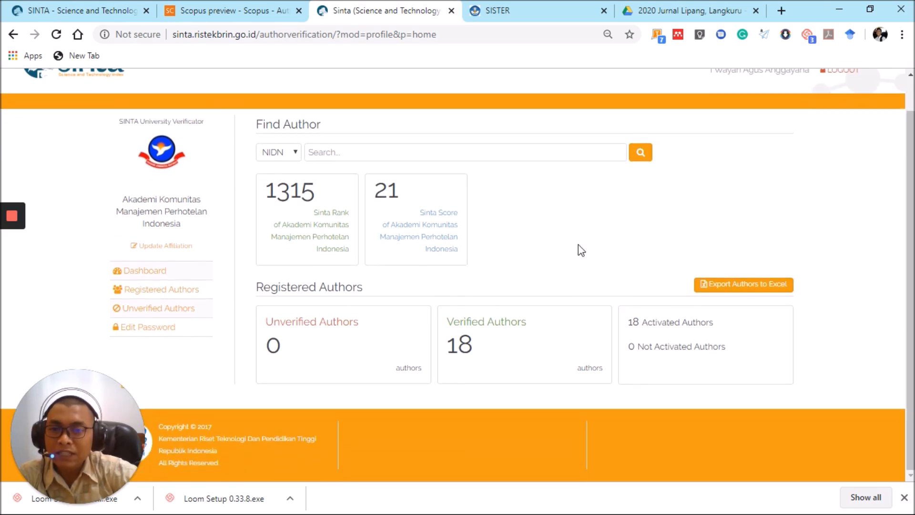
pyautogui.scroll(1, 581, 250)
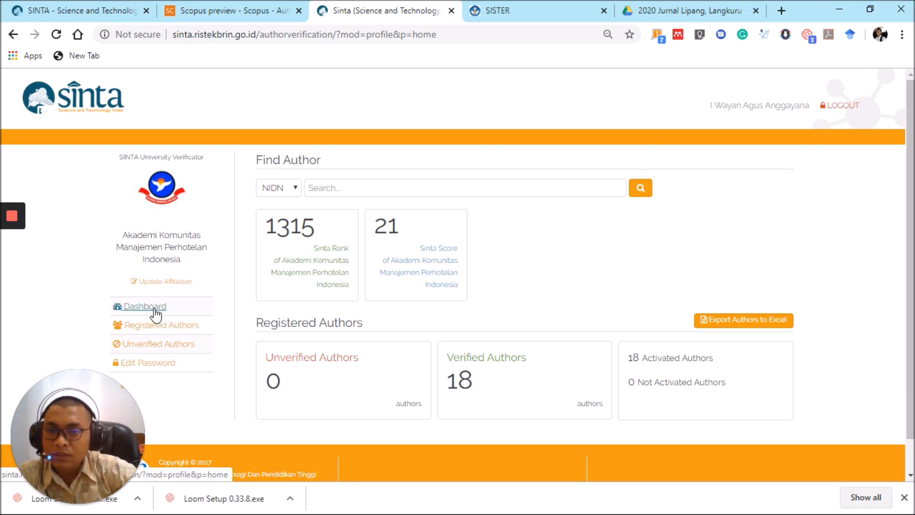
pyautogui.click(317, 188)
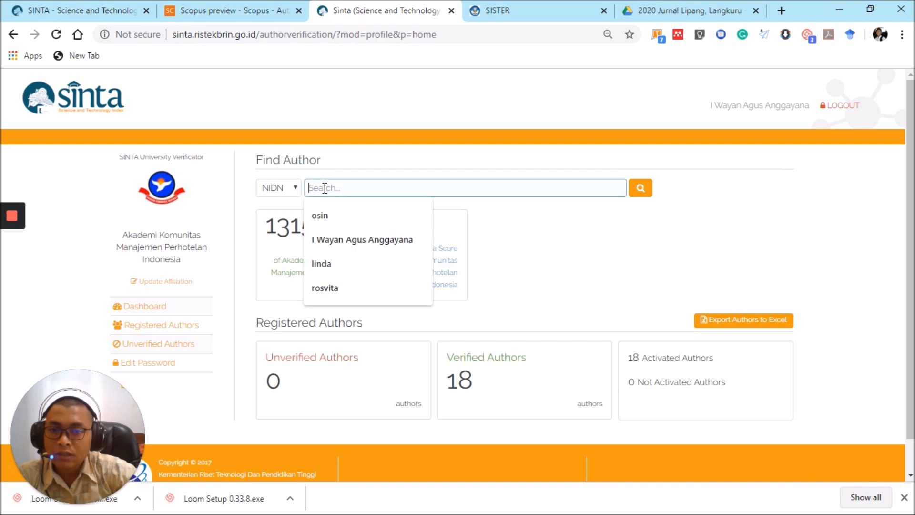
pyautogui.click(362, 243)
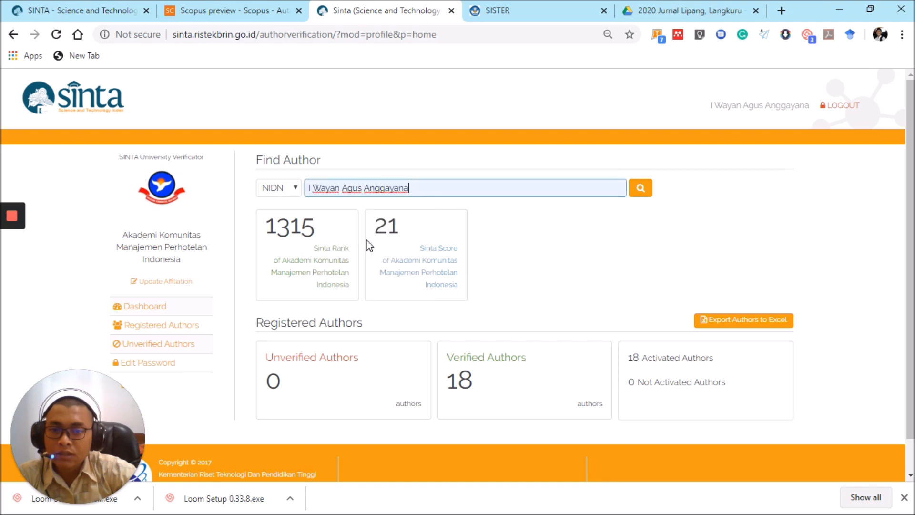
pyautogui.click(647, 188)
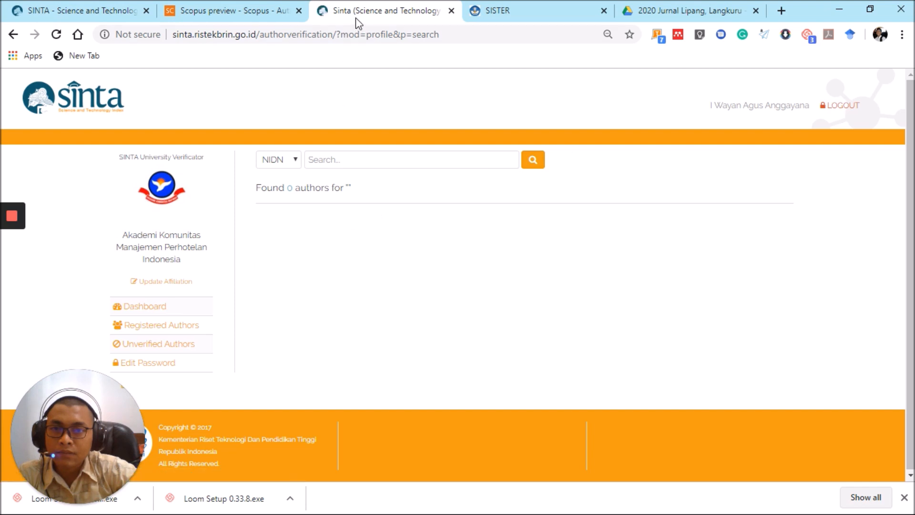
# - Move the SINTA verification tab directly before the Scopus tab and search authors by Name for the author's full name
pyautogui.moveTo(360, 19); pyautogui.dragTo(218, 20)
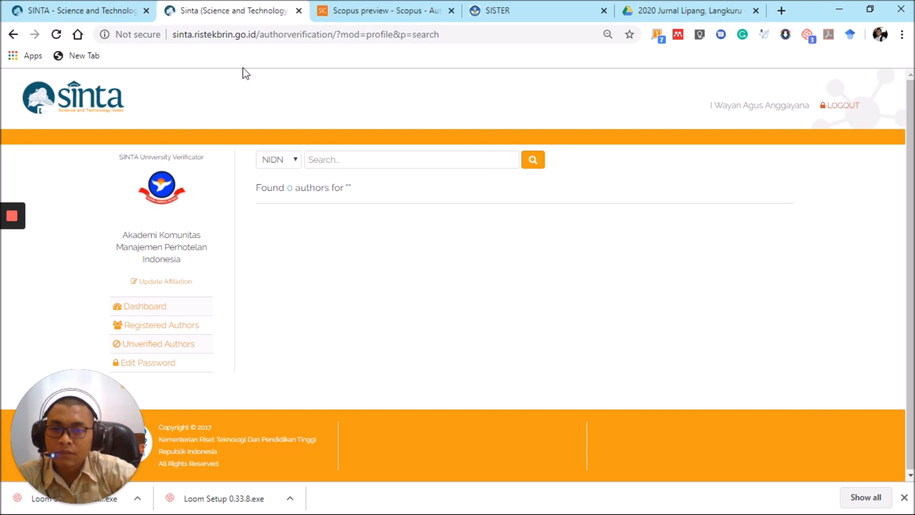
pyautogui.click(337, 164)
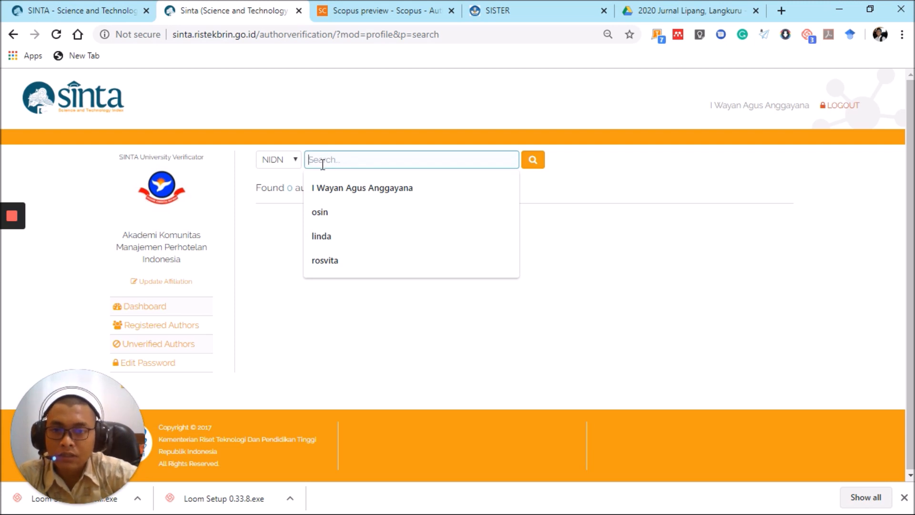
pyautogui.click(292, 164)
pyautogui.click(285, 185)
pyautogui.click(357, 159)
pyautogui.click(361, 190)
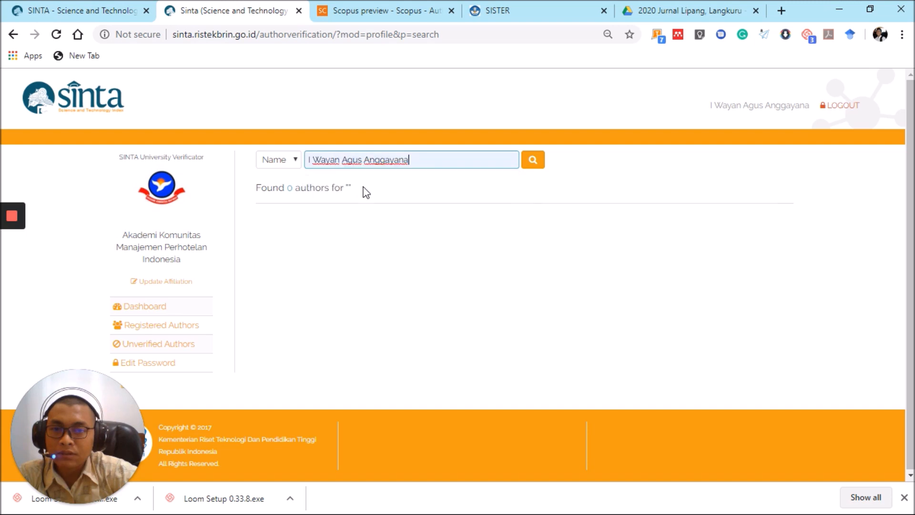
pyautogui.click(540, 159)
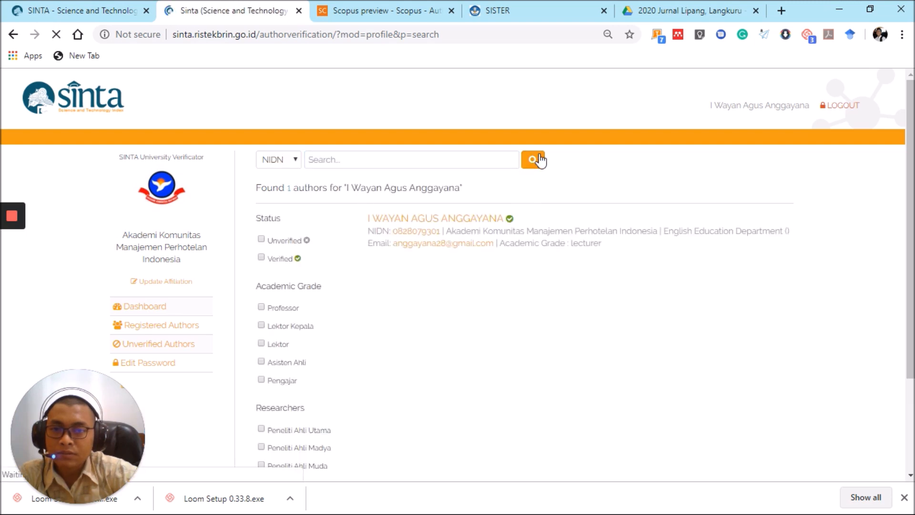
# - Open the found author's detail page in a new tab, place it directly after the SINTA profile tab, and view its author statistics
pyautogui.click(428, 220)
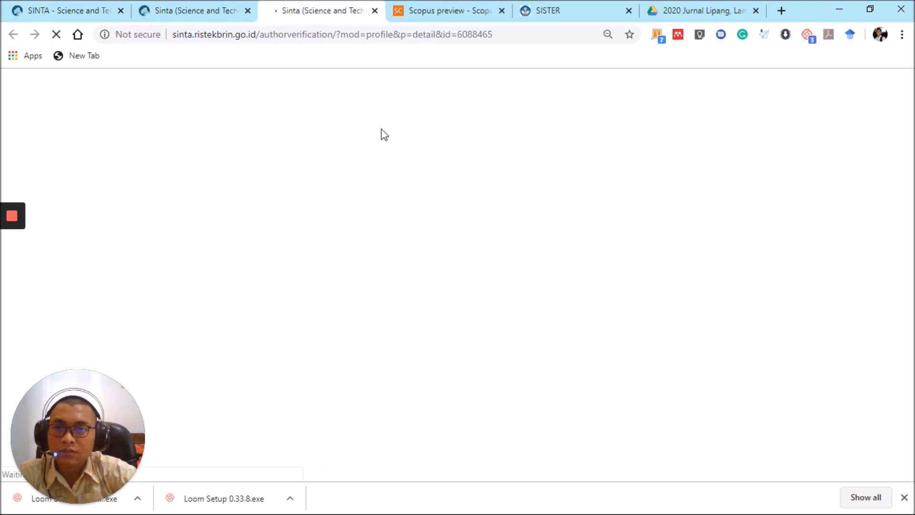
pyautogui.moveTo(290, 9); pyautogui.dragTo(189, 15)
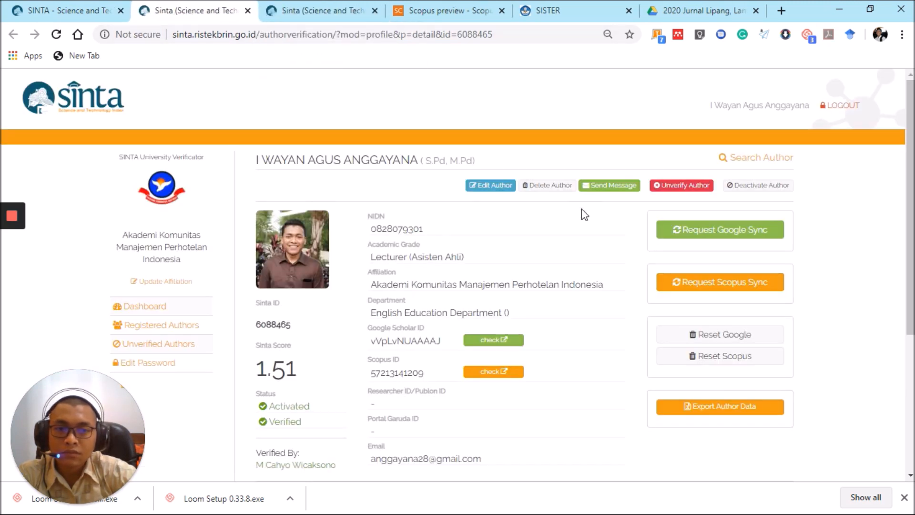
pyautogui.scroll(-5, 585, 215)
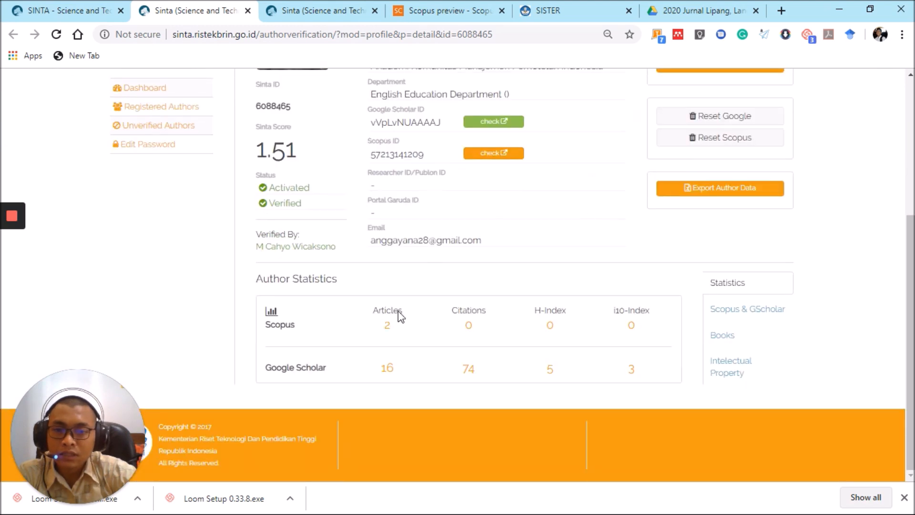
# - Compare the Scopus documents per year and research output on the SINTA profile with the document count and list in Scopus
pyautogui.click(86, 10)
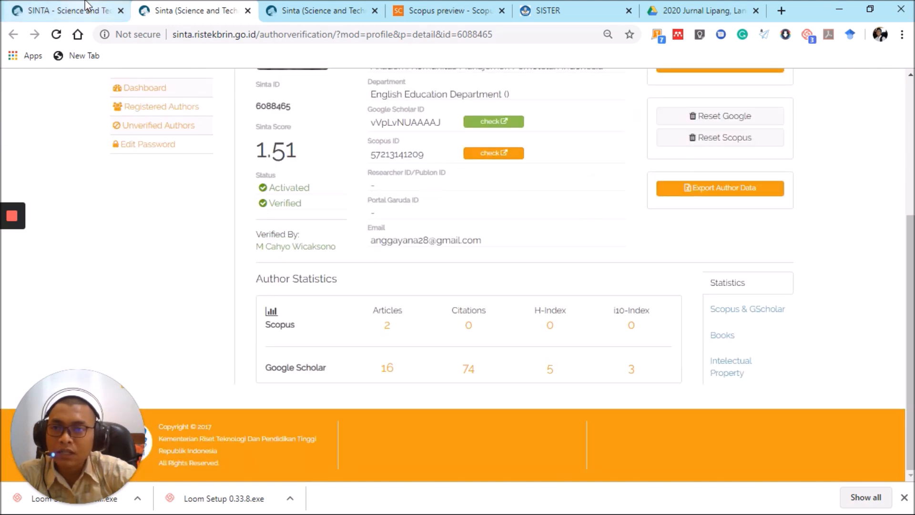
pyautogui.scroll(-2, 125, 305)
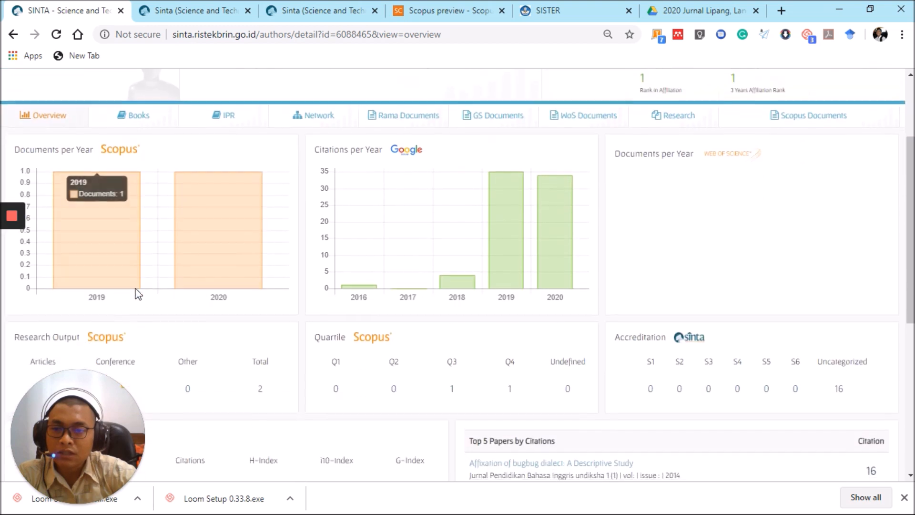
pyautogui.scroll(-2, 204, 323)
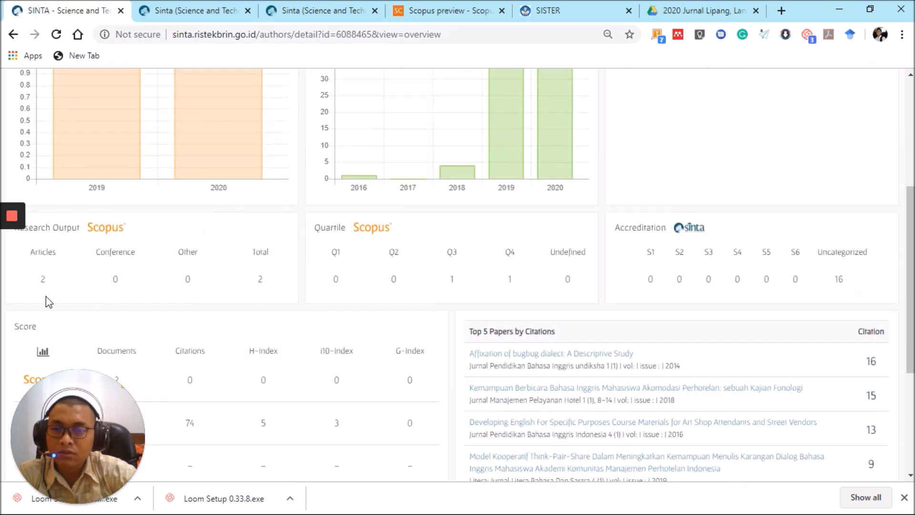
pyautogui.scroll(4, 72, 256)
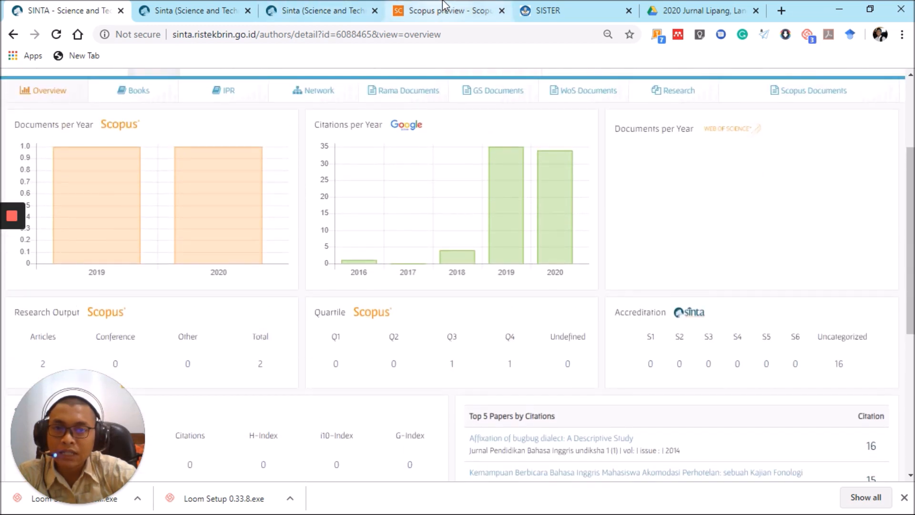
pyautogui.click(444, 10)
pyautogui.scroll(-4, 204, 311)
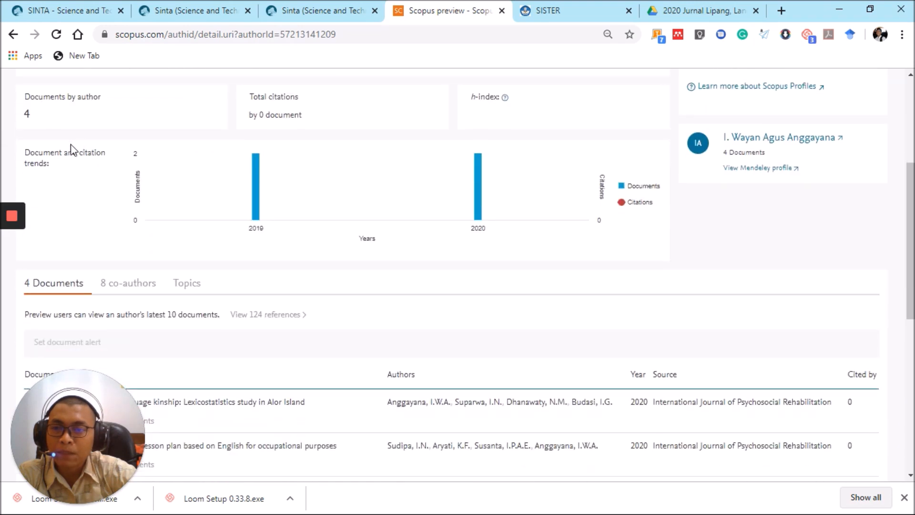
pyautogui.scroll(-3, 59, 145)
pyautogui.scroll(3, 59, 145)
pyautogui.scroll(5, 59, 144)
# - Return to the author's verification detail page and send a Scopus document synchronization request
pyautogui.click(313, 5)
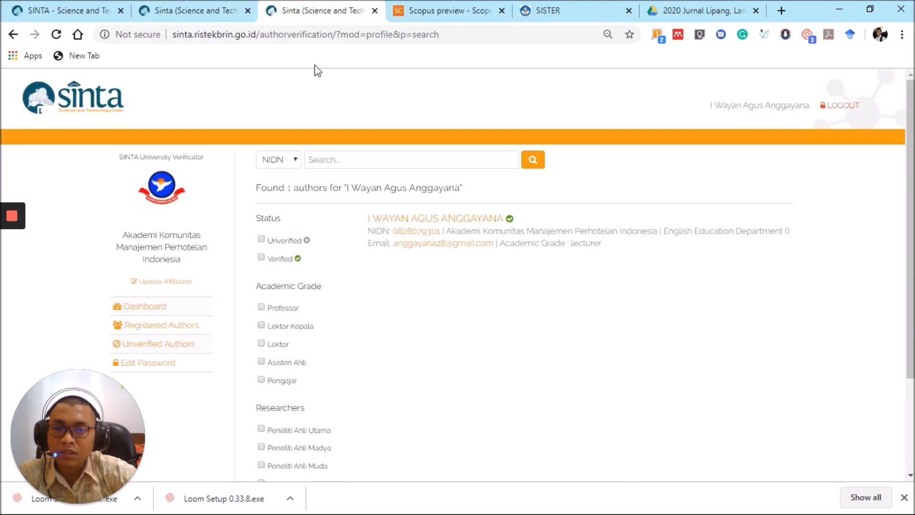
pyautogui.click(231, 6)
pyautogui.scroll(3, 594, 199)
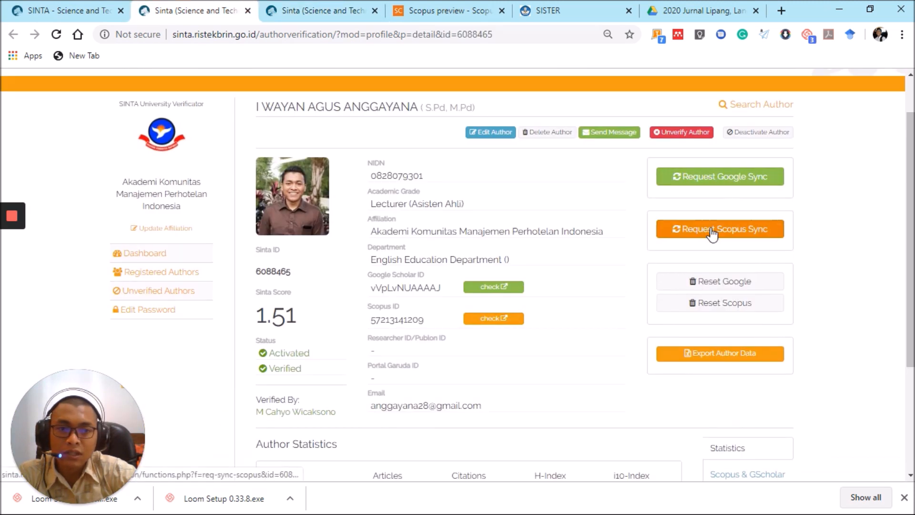
pyautogui.click(712, 232)
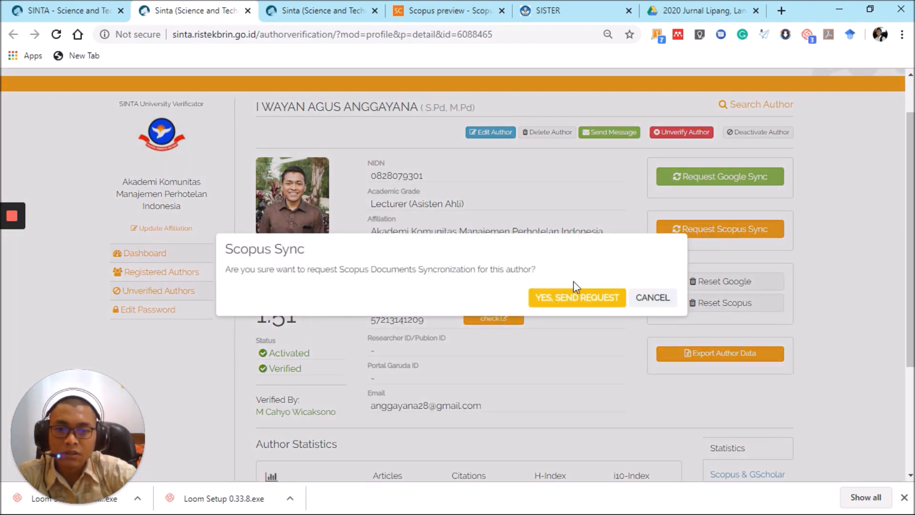
pyautogui.click(561, 298)
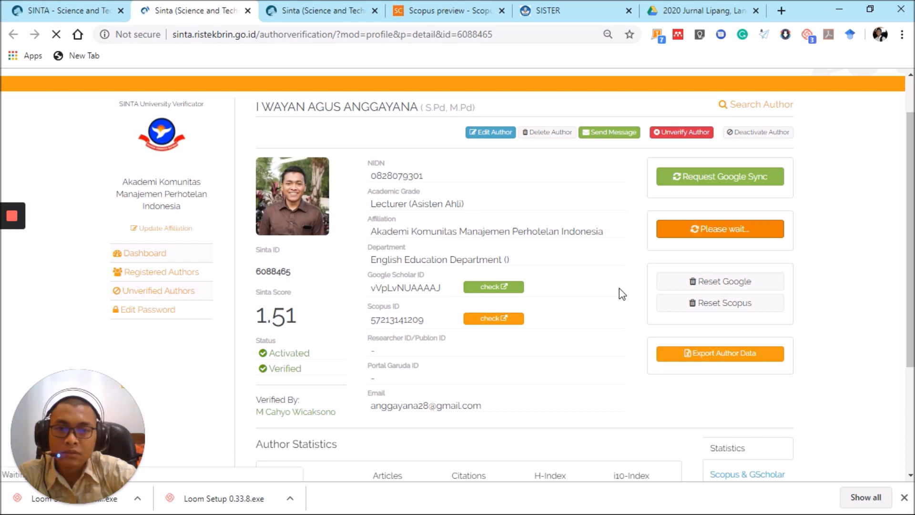
# - Check the Scopus article count in the author statistics and send the Scopus synchronization request again
pyautogui.scroll(-3, 619, 288)
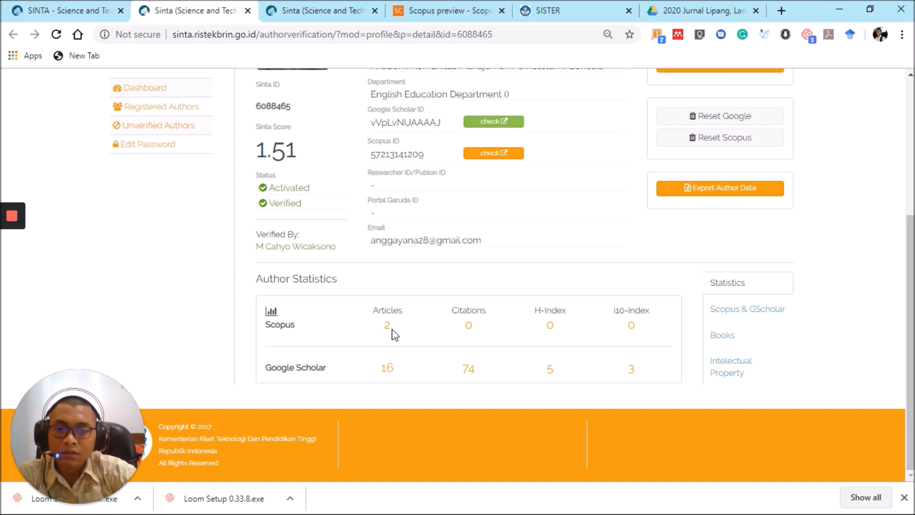
pyautogui.scroll(2, 627, 167)
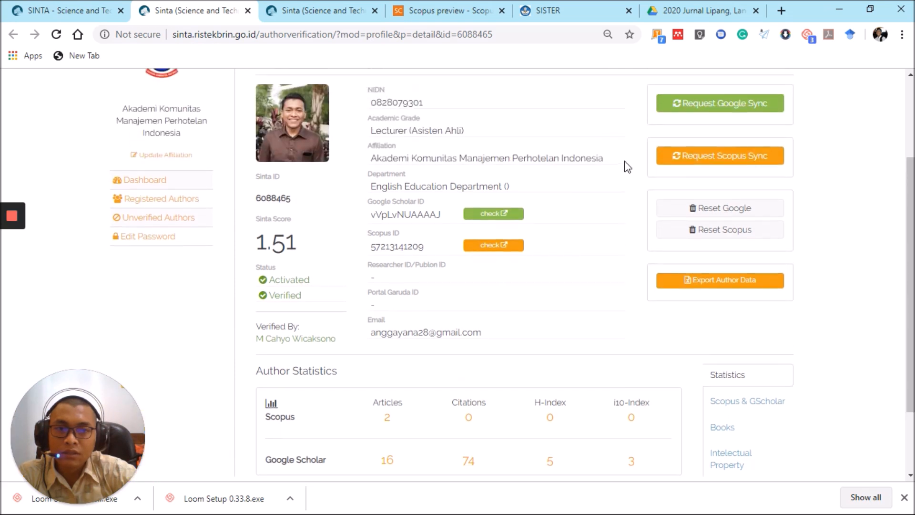
pyautogui.scroll(-1, 570, 187)
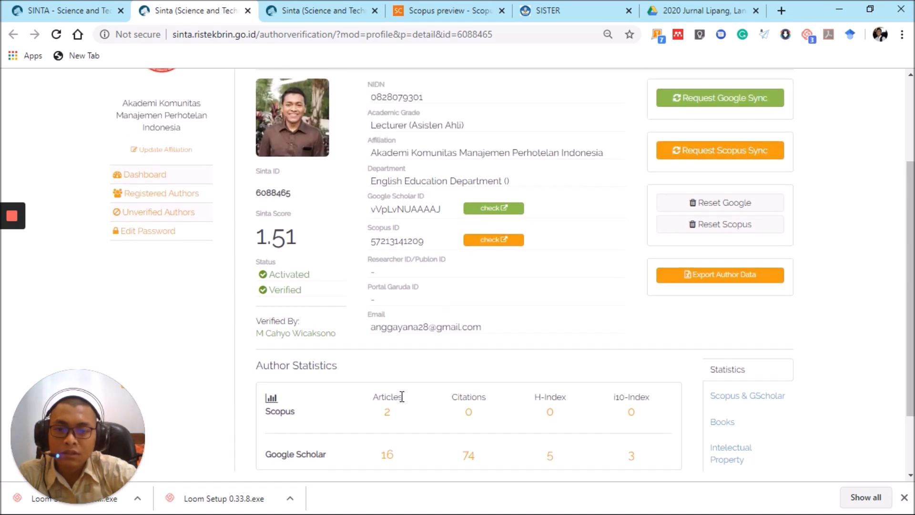
pyautogui.click(696, 151)
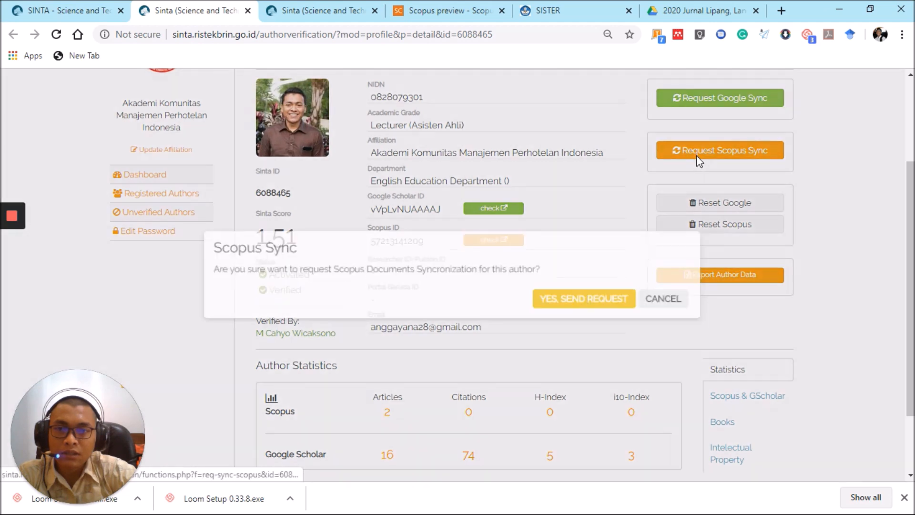
pyautogui.click(583, 295)
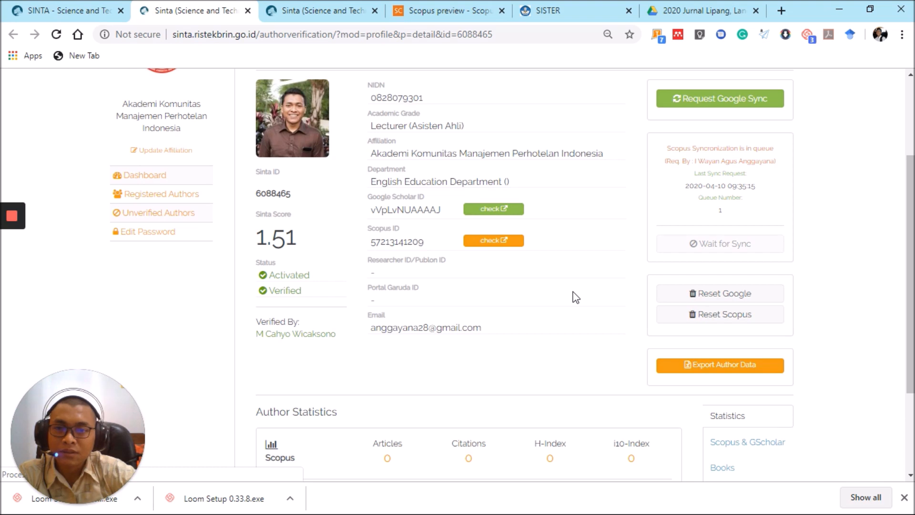
# - Check the Scopus synchronization queue status, reload the author's verification page, and review the SINTA score and author statistics
pyautogui.scroll(-2, 576, 298)
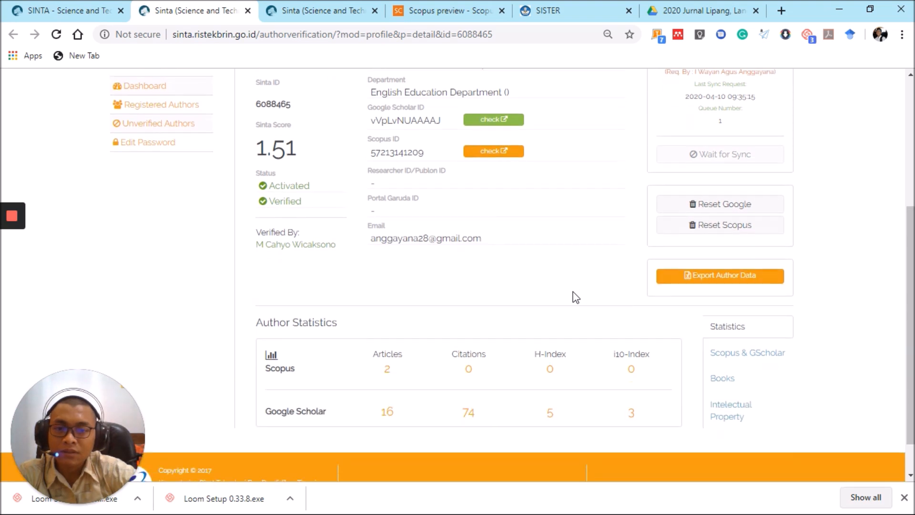
pyautogui.scroll(1, 576, 298)
pyautogui.scroll(1, 576, 297)
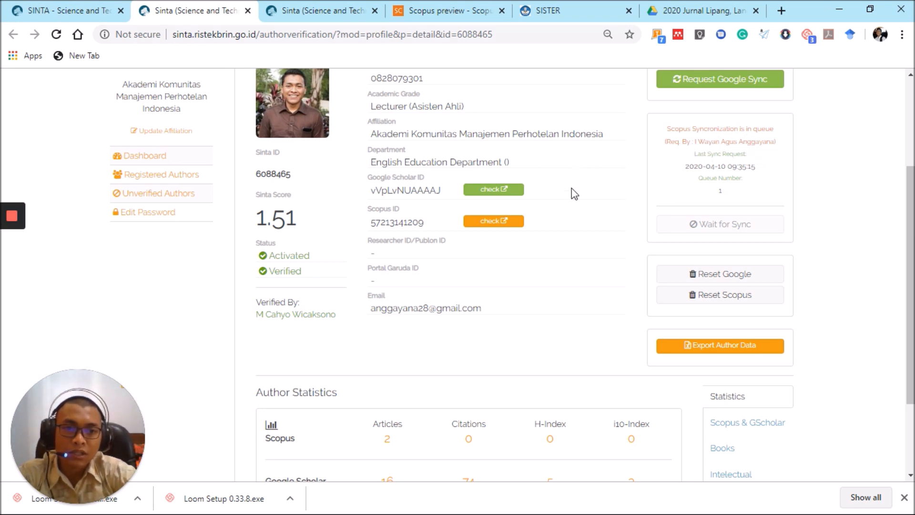
pyautogui.scroll(-3, 619, 237)
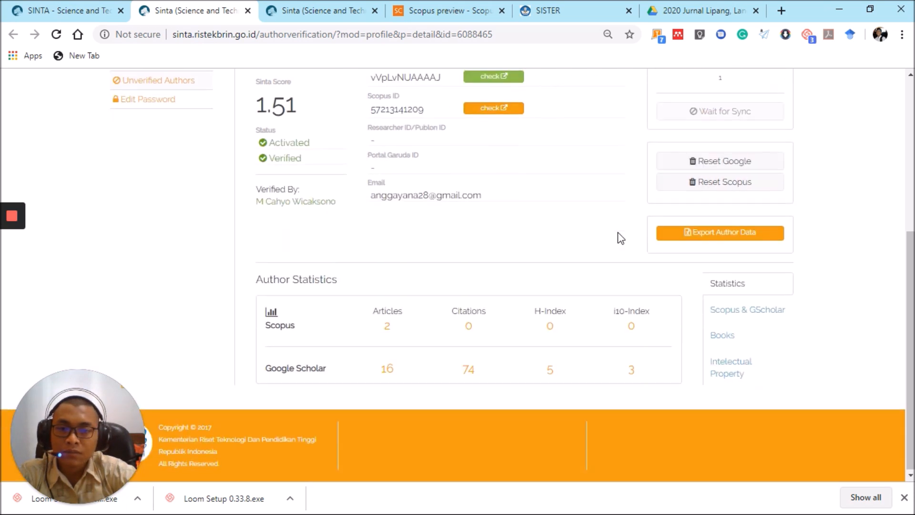
pyautogui.scroll(3, 618, 232)
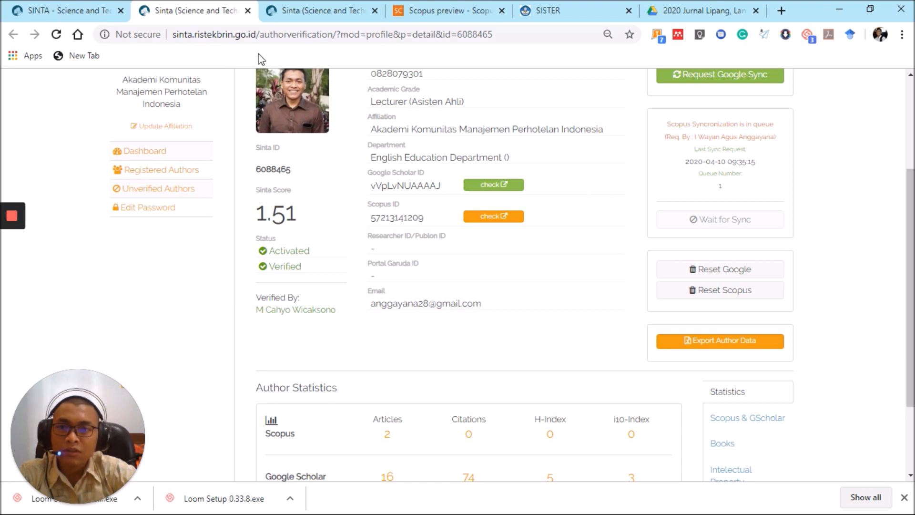
pyautogui.rightClick(195, 17)
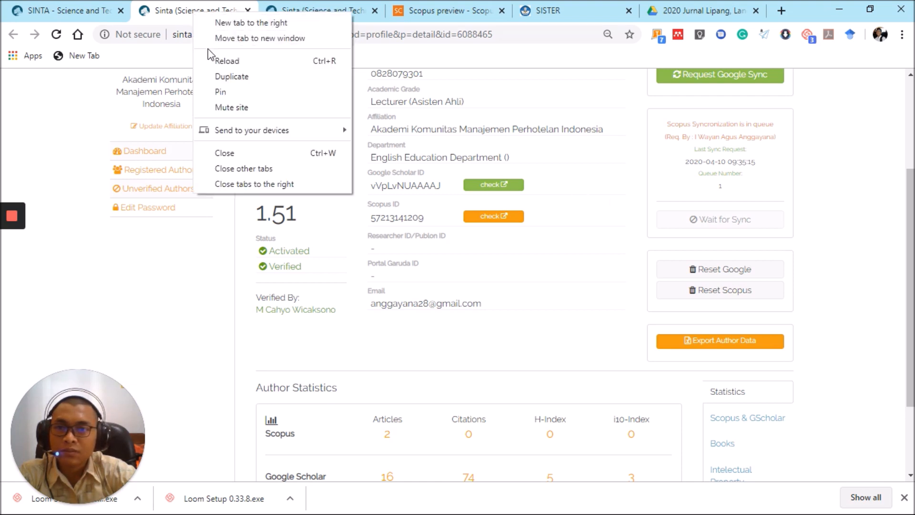
pyautogui.click(212, 62)
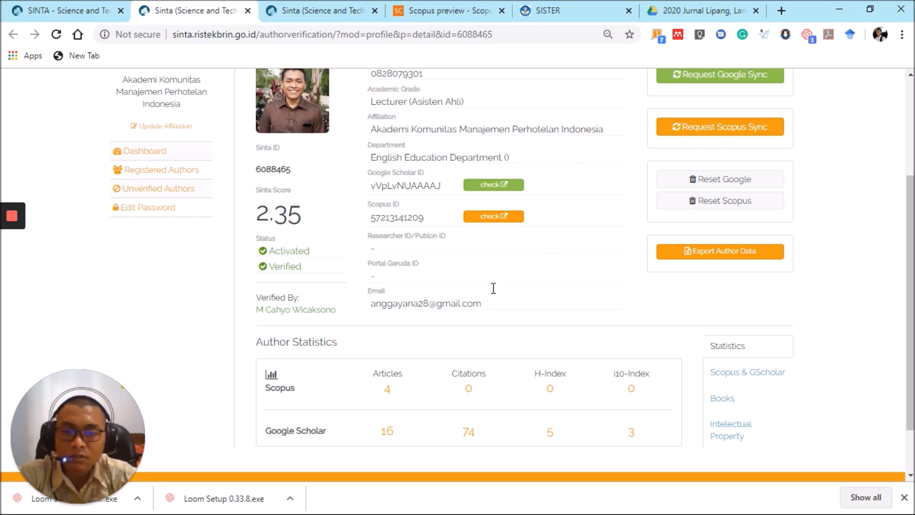
pyautogui.scroll(3, 553, 255)
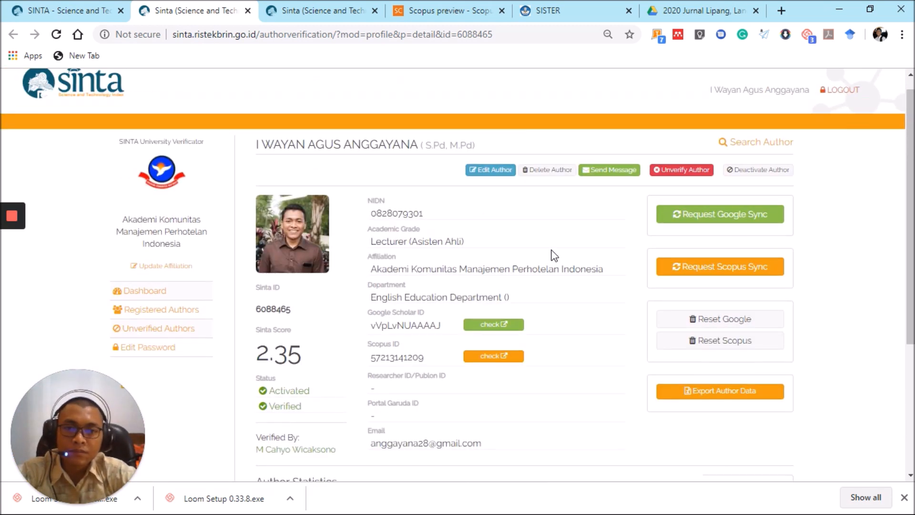
pyautogui.scroll(-1, 554, 256)
pyautogui.scroll(-4, 553, 255)
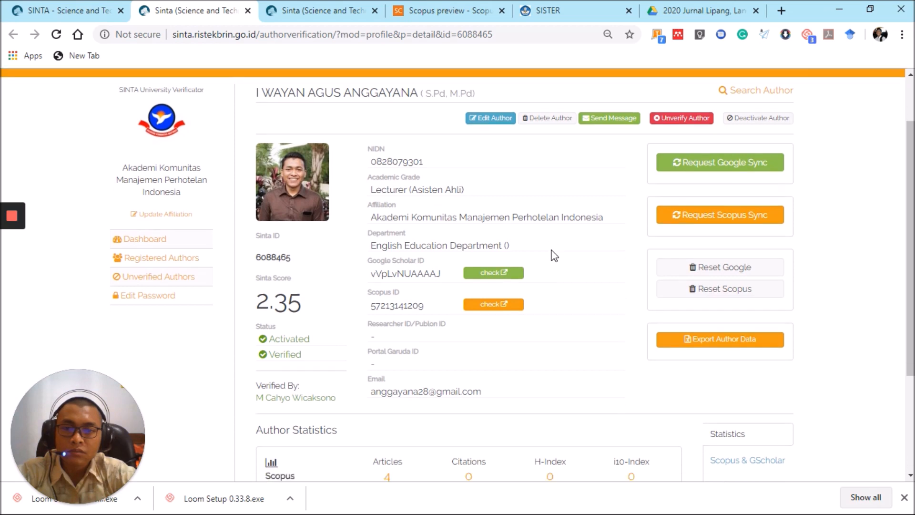
pyautogui.scroll(2, 553, 256)
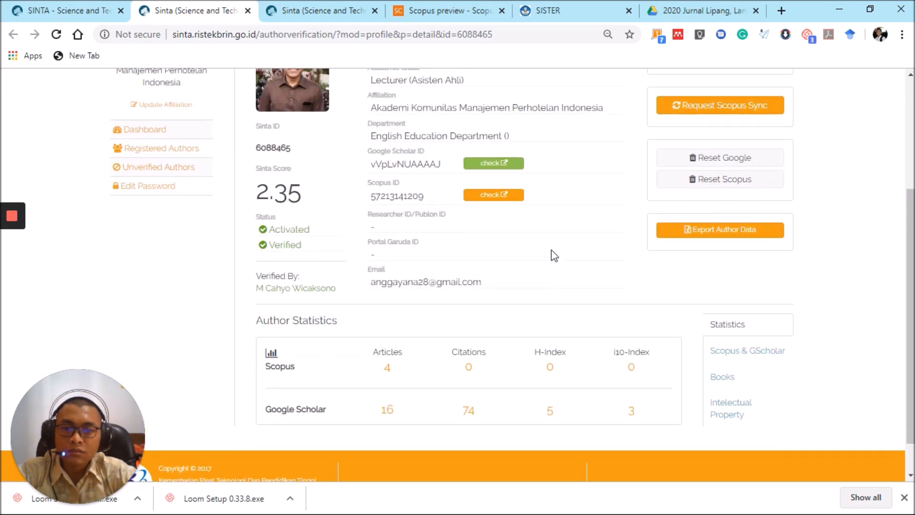
# - Look over the Scopus figures on the public SINTA author profile and reload that page
pyautogui.click(41, 6)
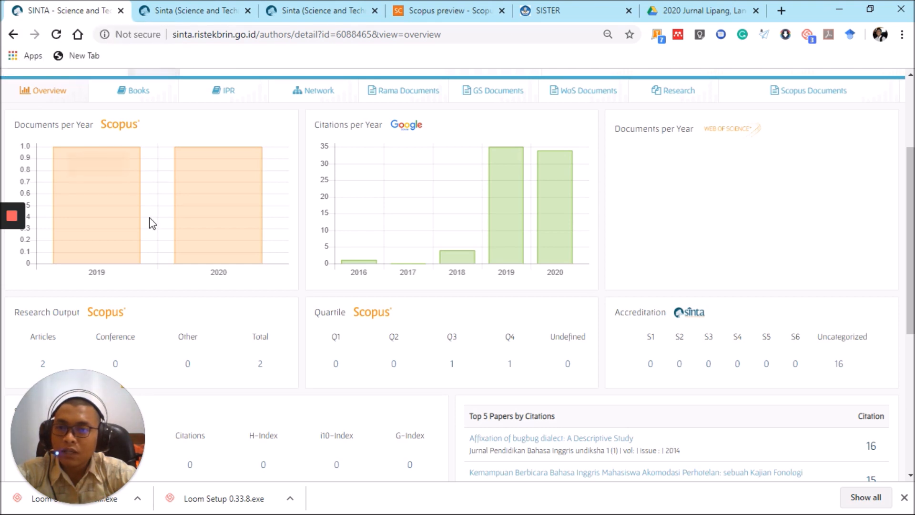
pyautogui.scroll(-3, 150, 221)
pyautogui.scroll(2, 150, 221)
pyautogui.scroll(4, 149, 218)
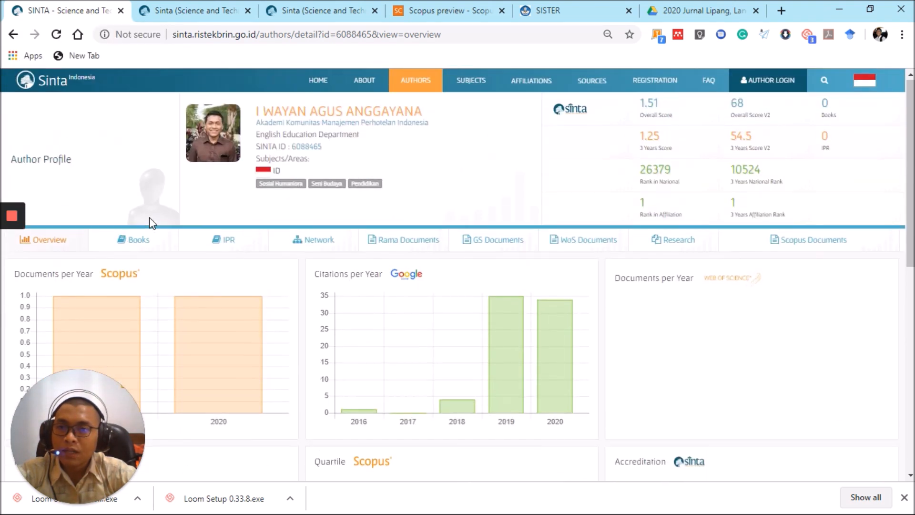
pyautogui.rightClick(40, 20)
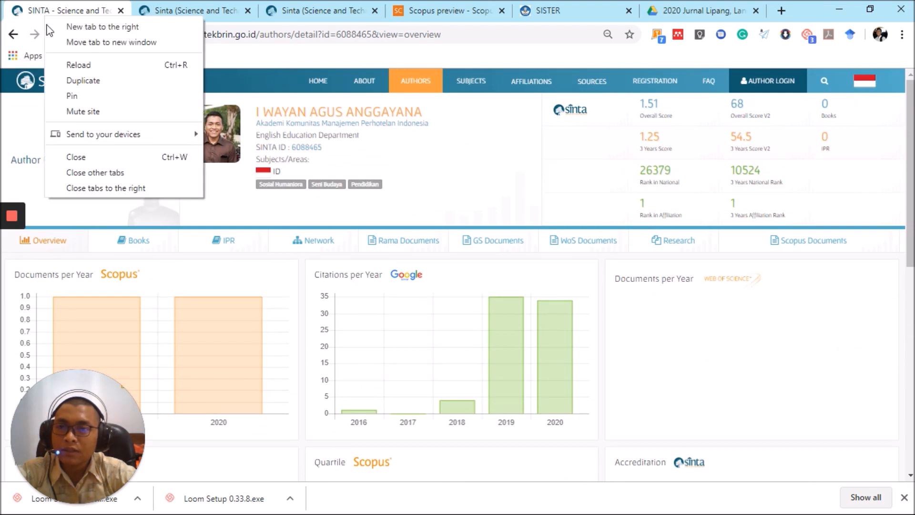
pyautogui.click(74, 63)
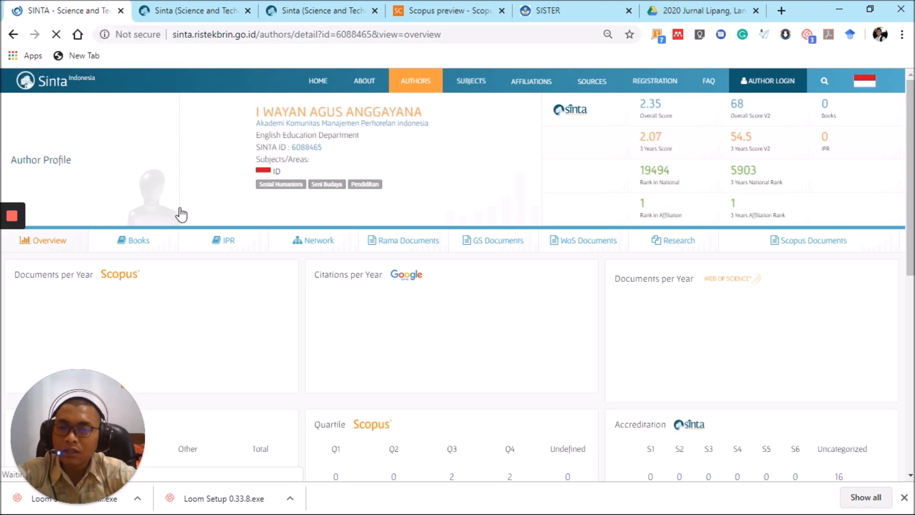
# - Examine the Scopus documents per year, research output, quartile and score on the reloaded SINTA author profile
pyautogui.scroll(-5, 180, 213)
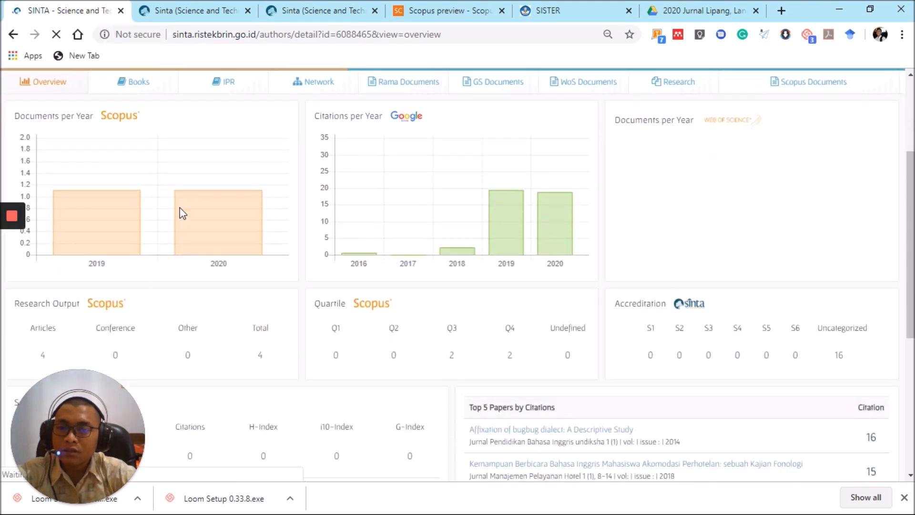
pyautogui.scroll(2, 180, 213)
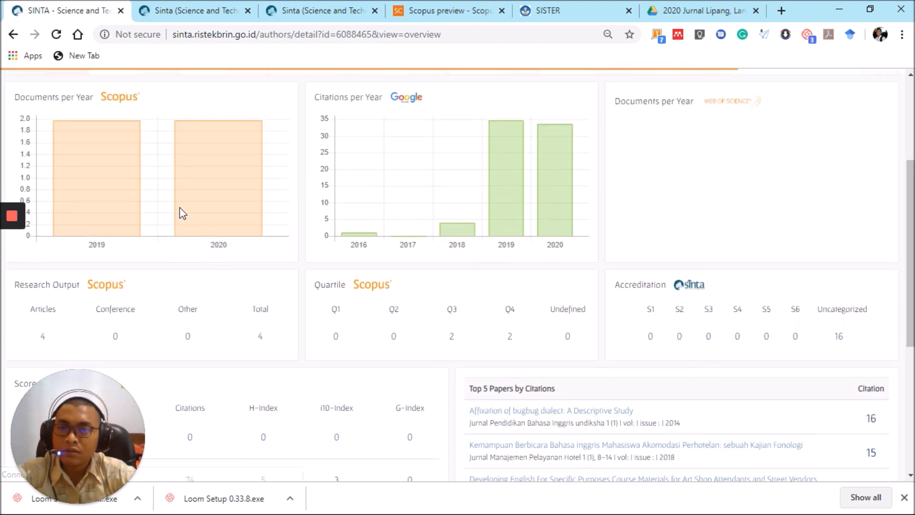
pyautogui.scroll(1, 180, 213)
pyautogui.moveTo(99, 254)
pyautogui.moveTo(190, 265)
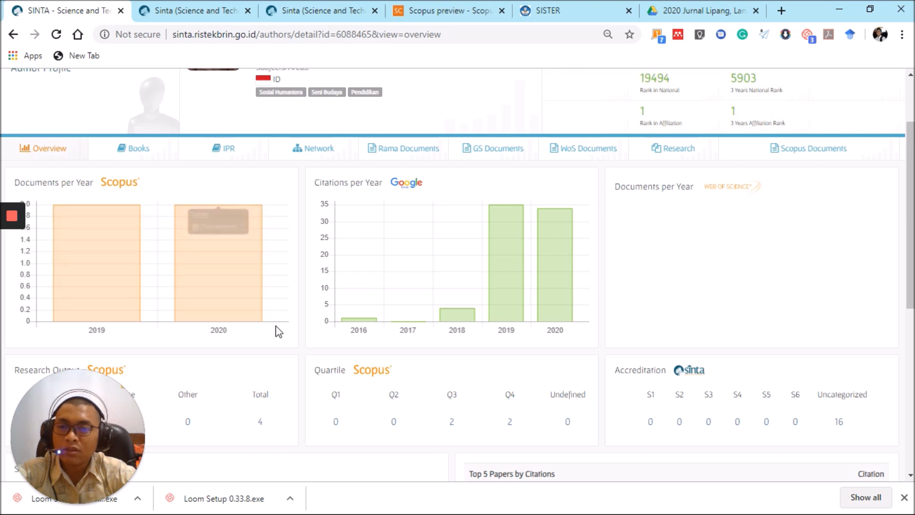
pyautogui.scroll(-1, 279, 331)
pyautogui.scroll(-5, 279, 331)
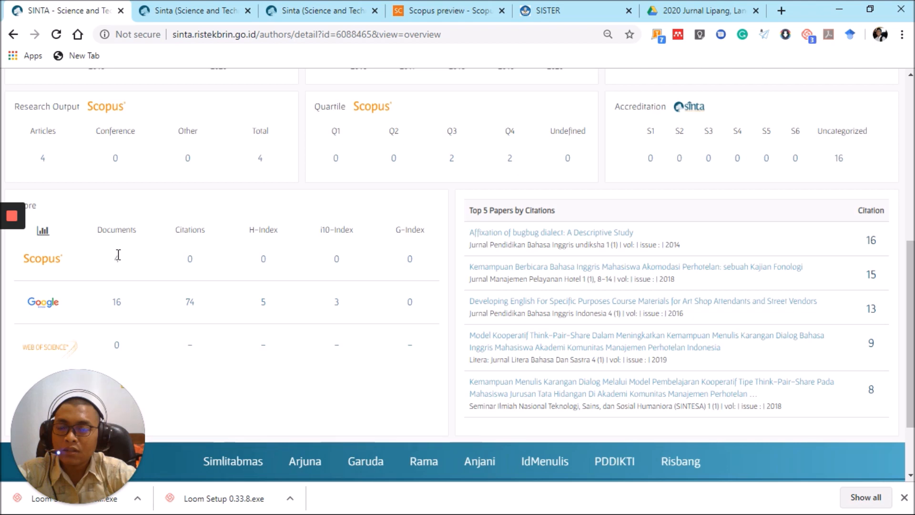
pyautogui.scroll(5, 219, 265)
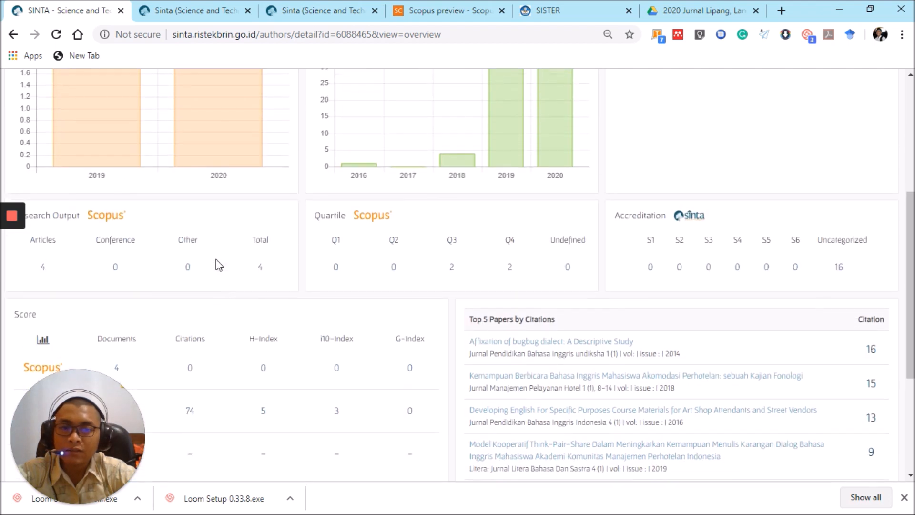
# - Review the SINTA overview scores and the Scopus and Google charts on the author's public profile once more
pyautogui.scroll(2, 219, 265)
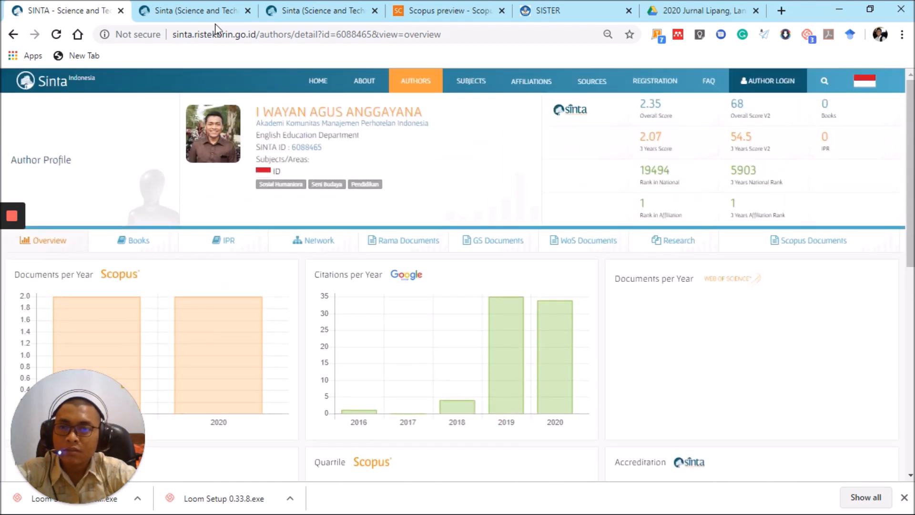
pyautogui.click(211, 9)
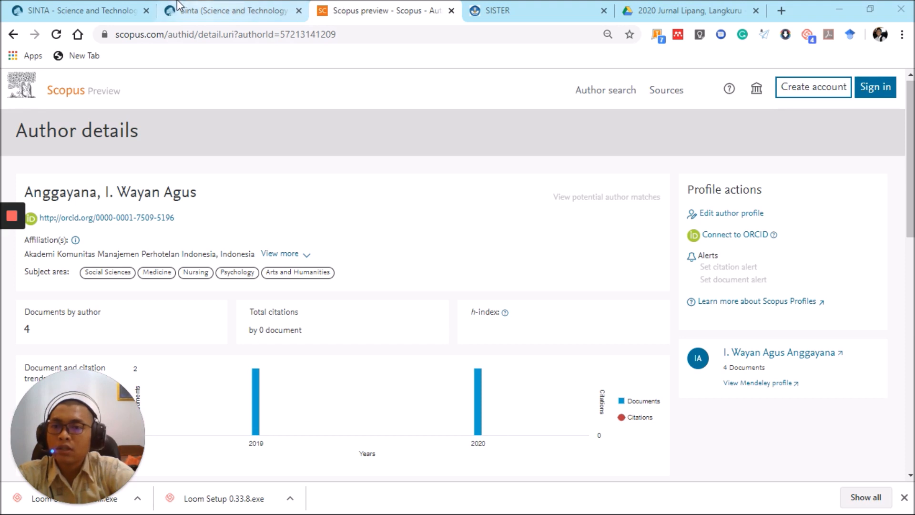
pyautogui.click(143, 7)
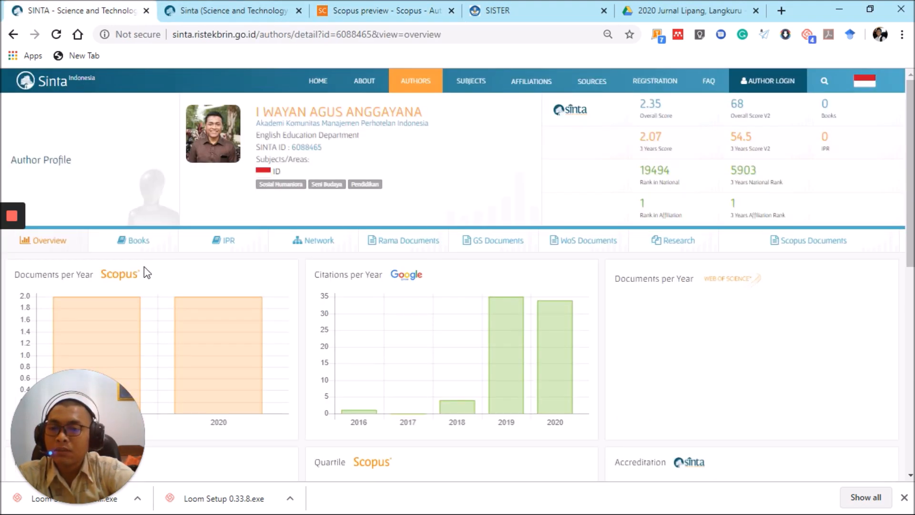
pyautogui.moveTo(187, 334)
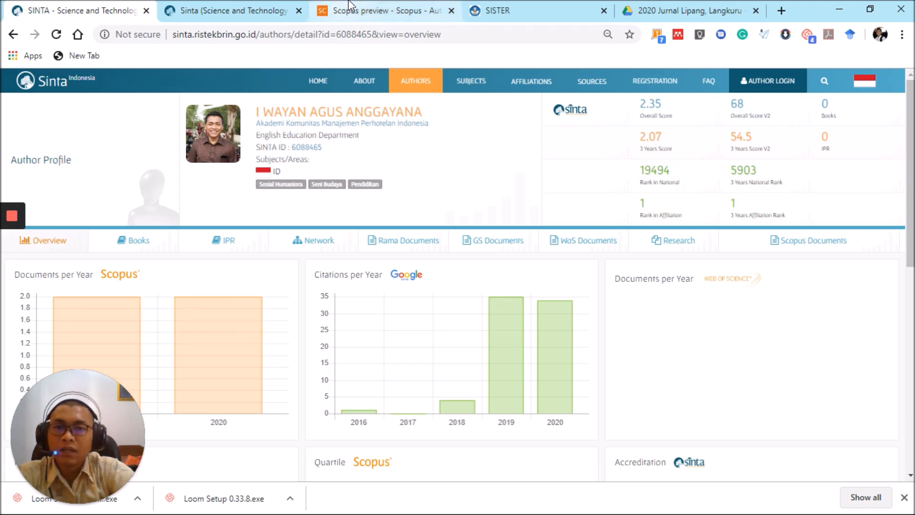
# - Switch to SISTER and log in with the lecturer's saved username and account password
pyautogui.click(496, 8)
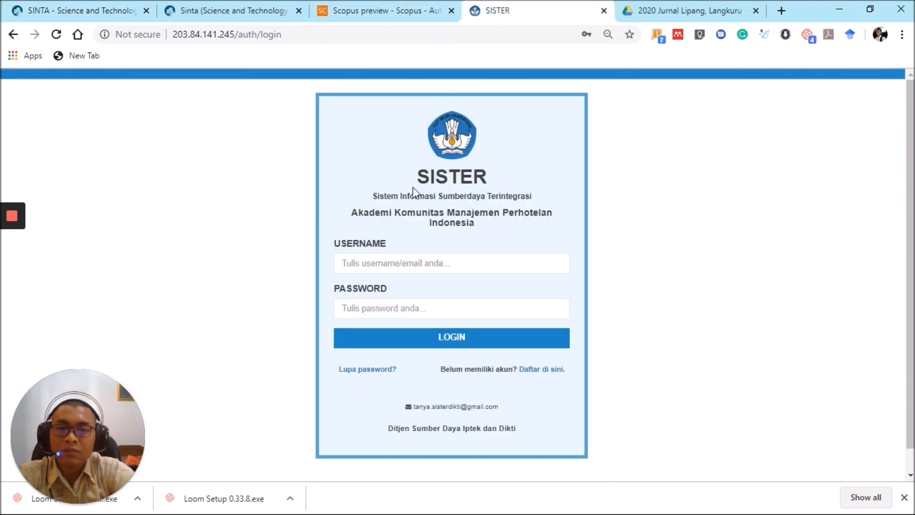
pyautogui.click(353, 267)
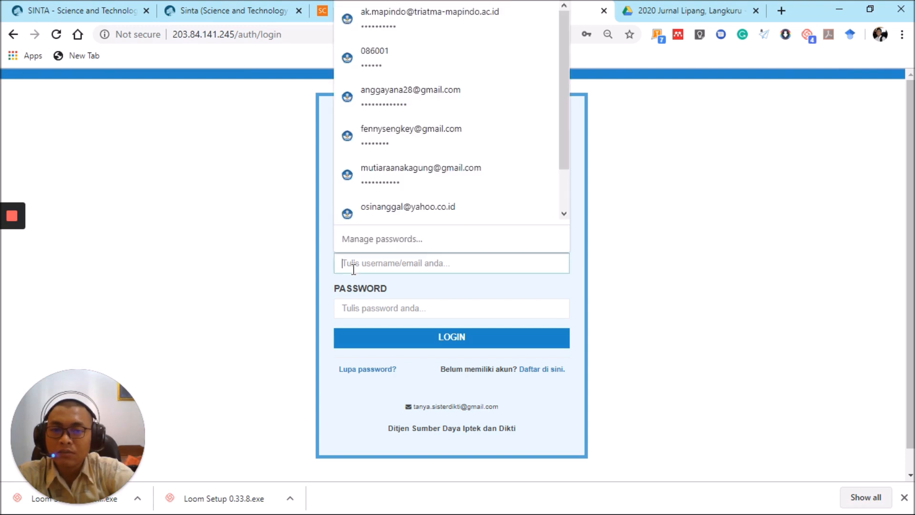
pyautogui.click(417, 98)
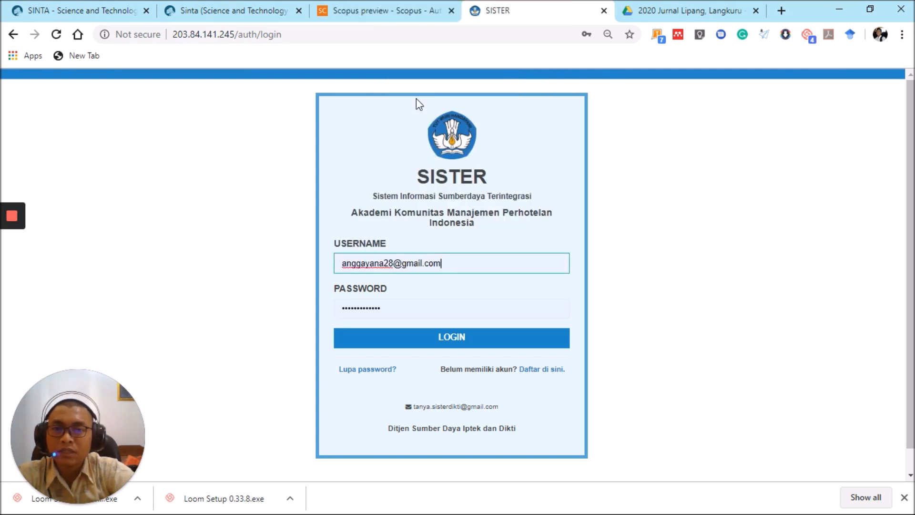
pyautogui.click(386, 339)
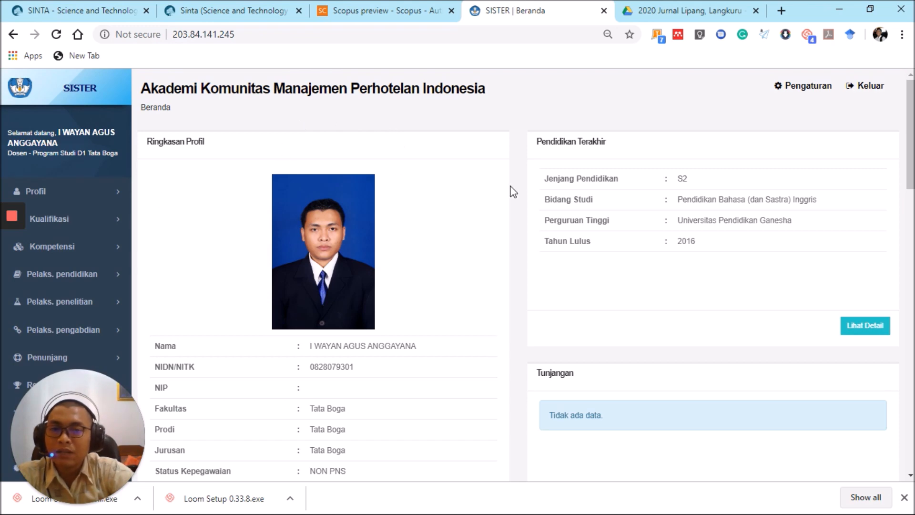
# - Look over the SISTER home page summary and open the Publikasi karya list under Pelaks. penelitian
pyautogui.scroll(-8, 512, 191)
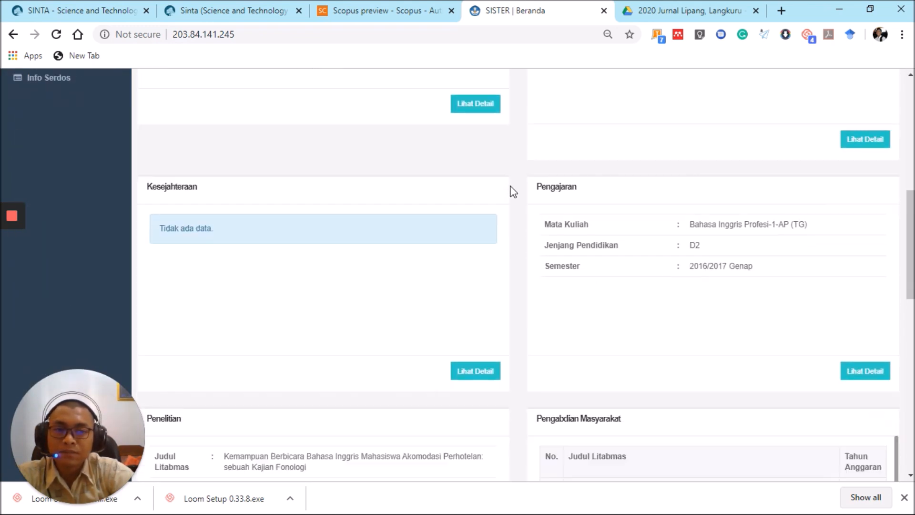
pyautogui.scroll(-12, 513, 191)
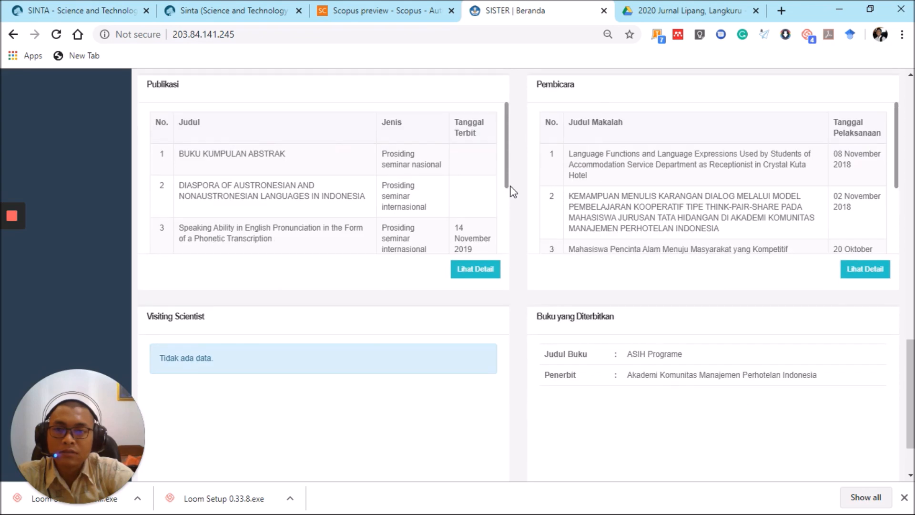
pyautogui.scroll(-2, 512, 191)
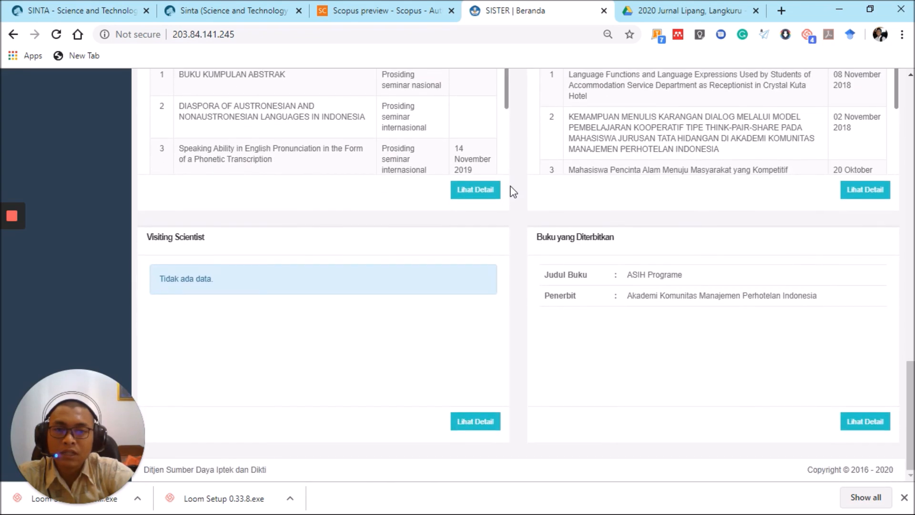
pyautogui.scroll(20, 512, 190)
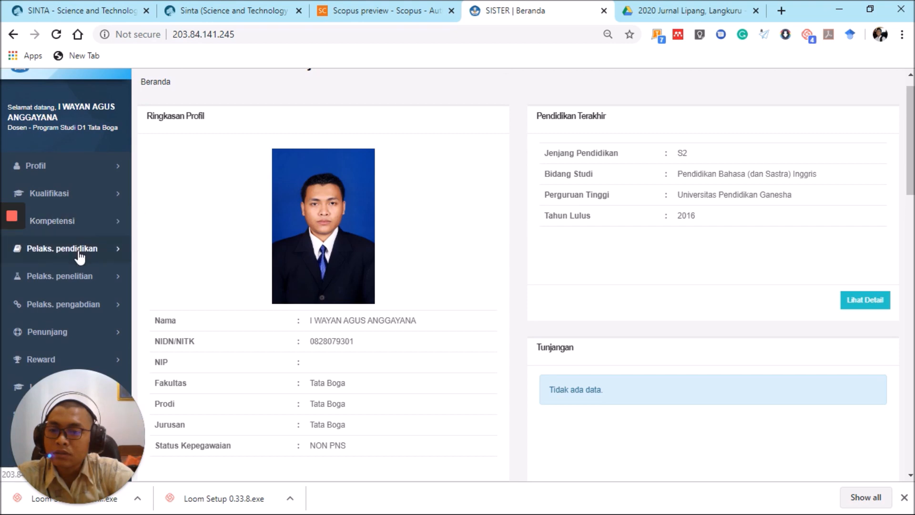
pyautogui.click(103, 278)
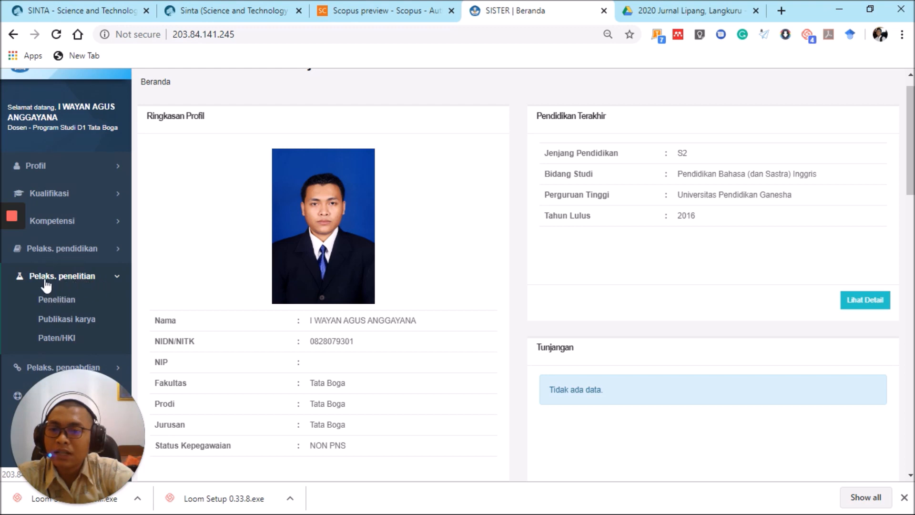
pyautogui.click(41, 324)
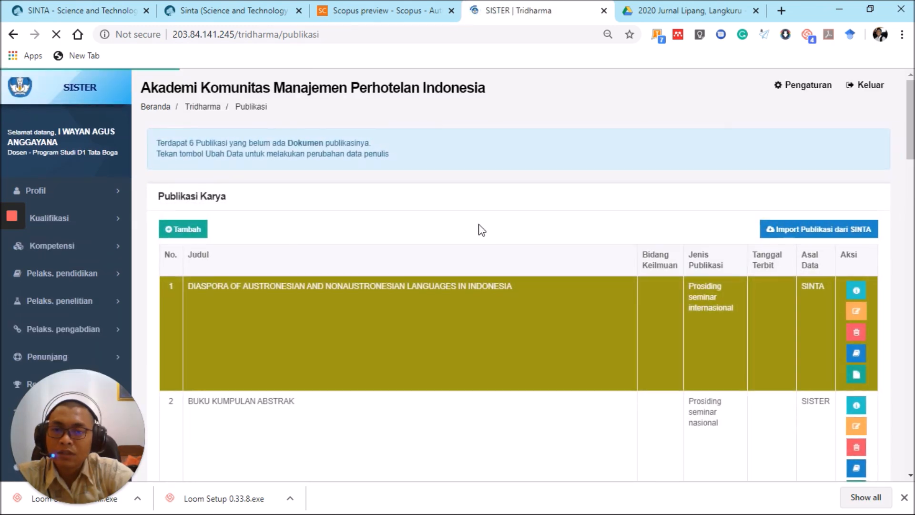
# - Look through the recorded publications, then open the publication import from SINTA and review the titles offered
pyautogui.scroll(-8, 479, 225)
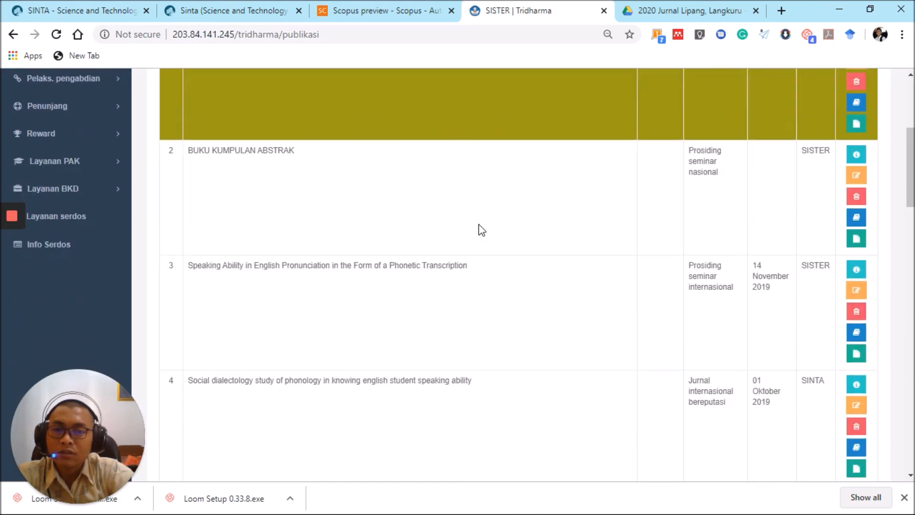
pyautogui.scroll(-18, 479, 225)
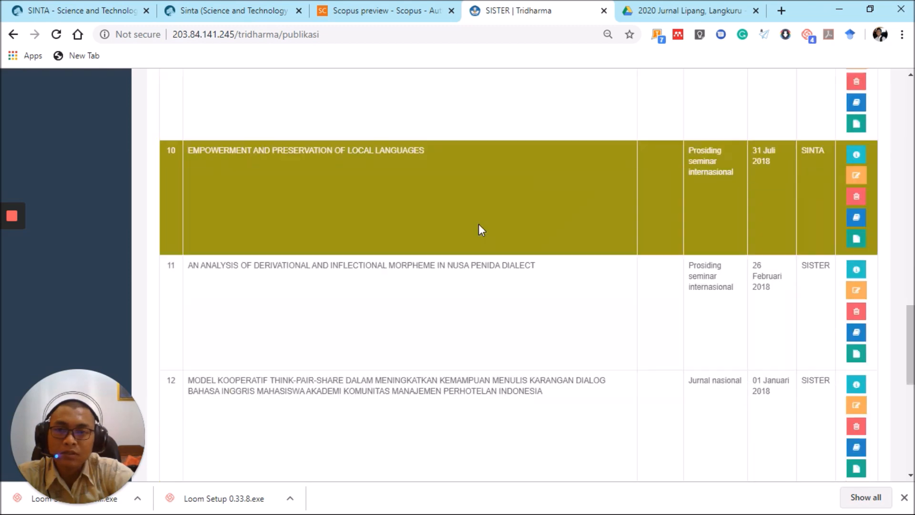
pyautogui.scroll(20, 479, 225)
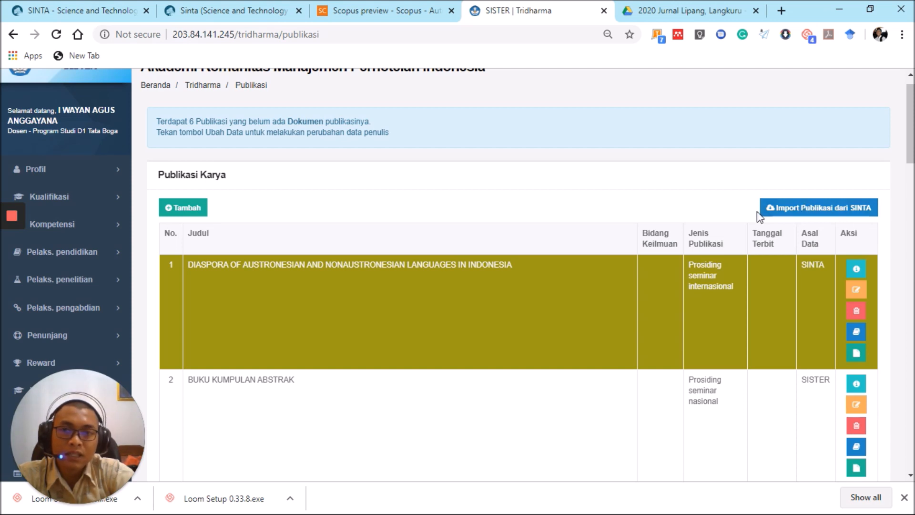
pyautogui.click(817, 209)
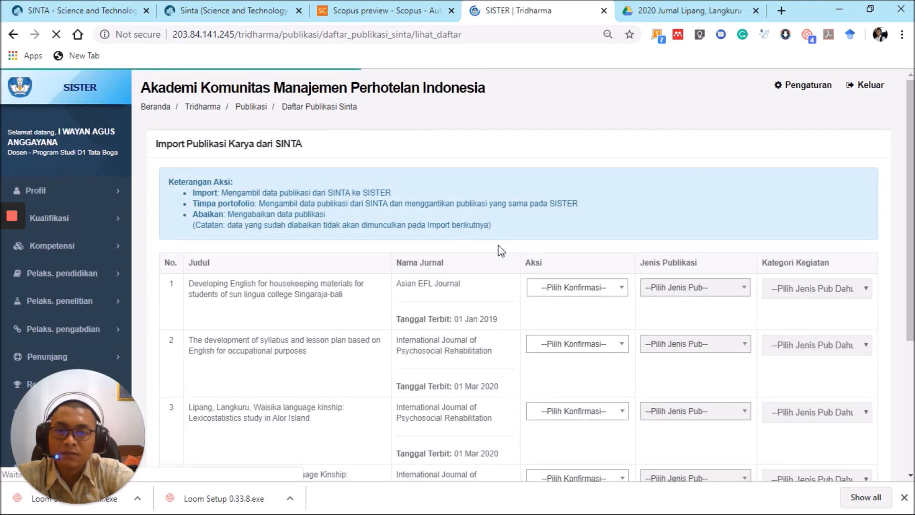
pyautogui.scroll(-4, 499, 245)
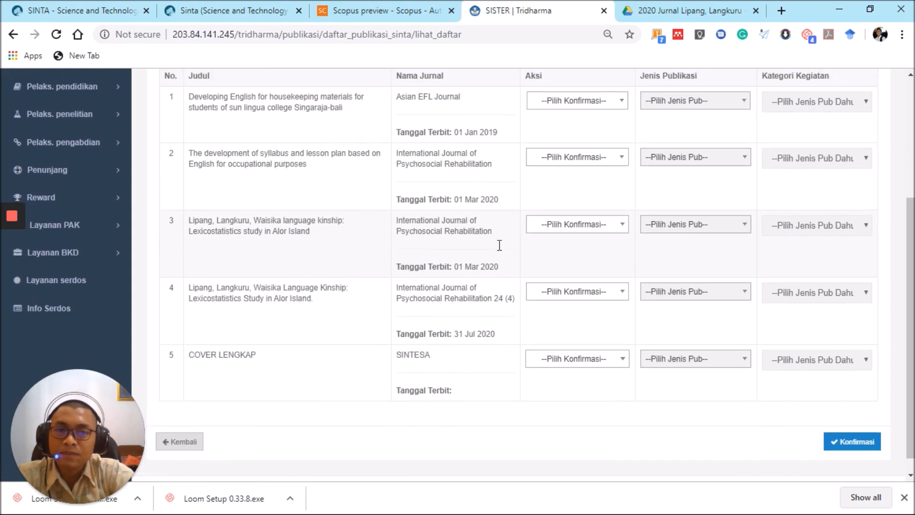
pyautogui.scroll(1, 499, 245)
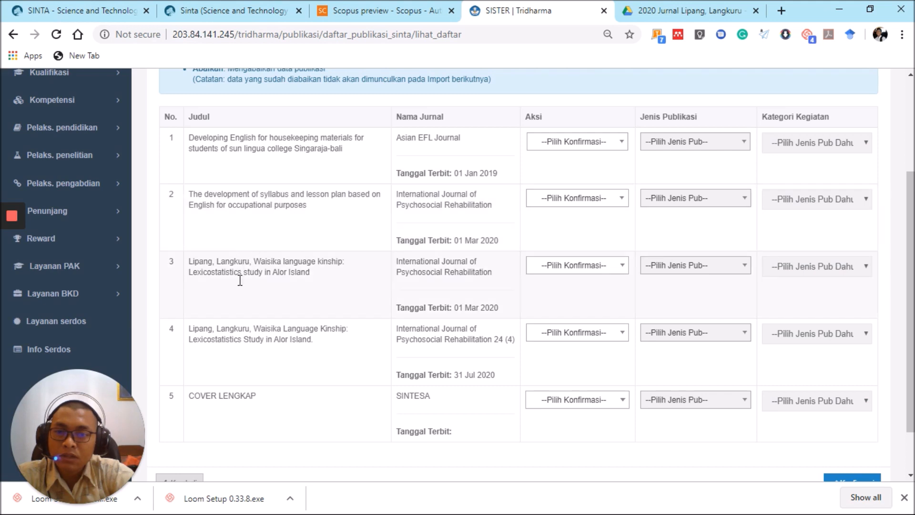
pyautogui.scroll(-1, 334, 313)
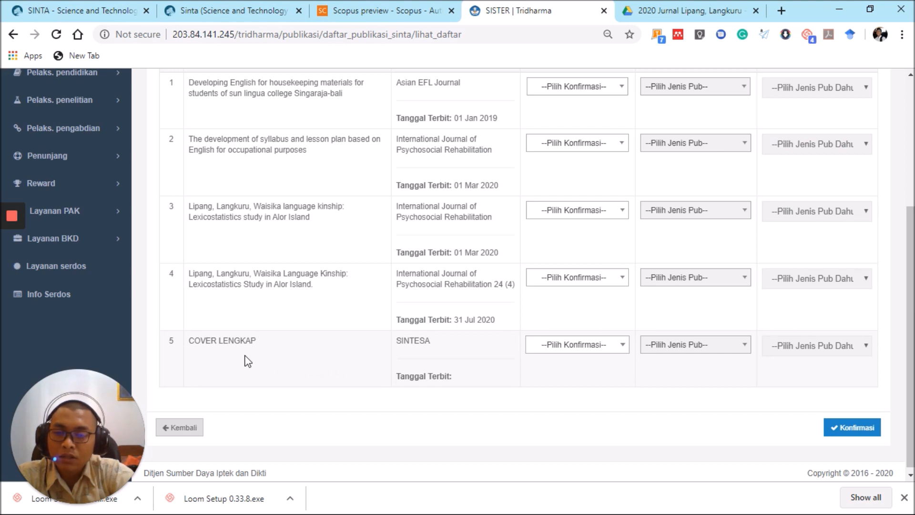
pyautogui.scroll(2, 419, 305)
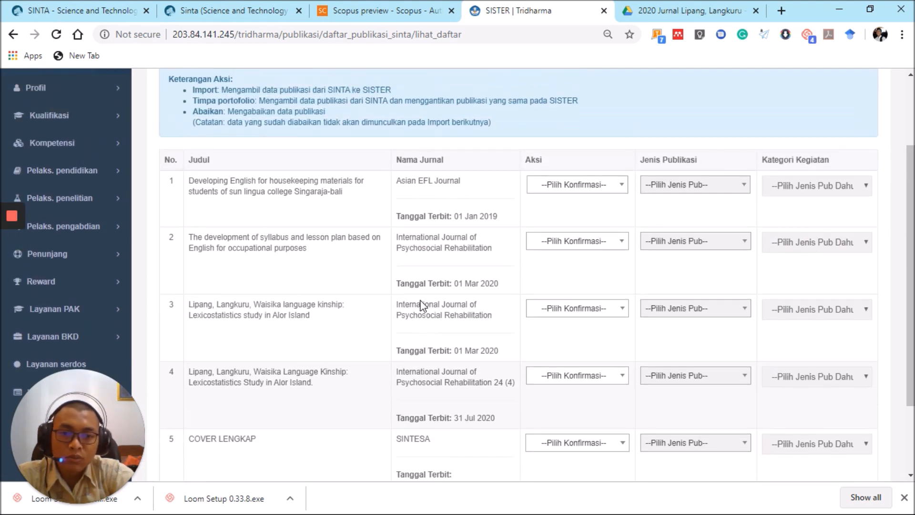
# - Set the Asian EFL Journal article to Import as Jurnal internasional bereputasi, with the activity category for reputable indexing "dan berfaktor dampak"
pyautogui.click(620, 189)
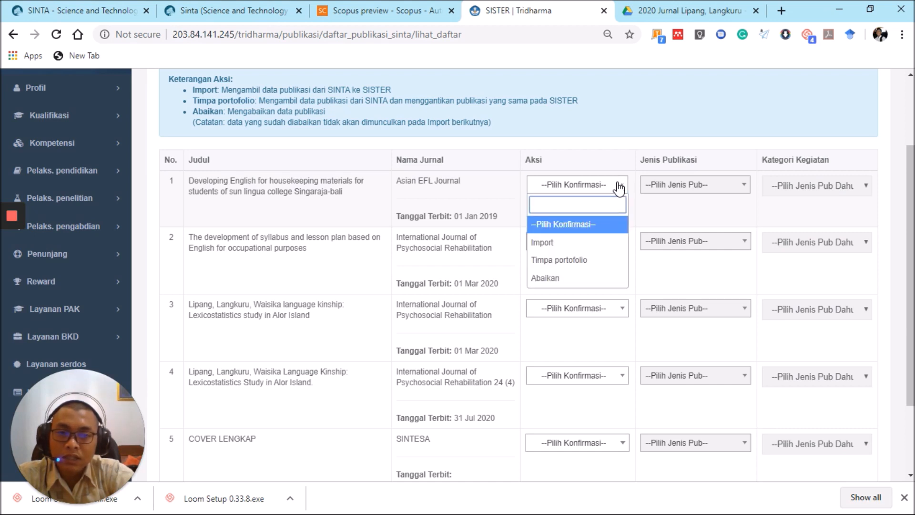
pyautogui.click(579, 243)
pyautogui.click(698, 187)
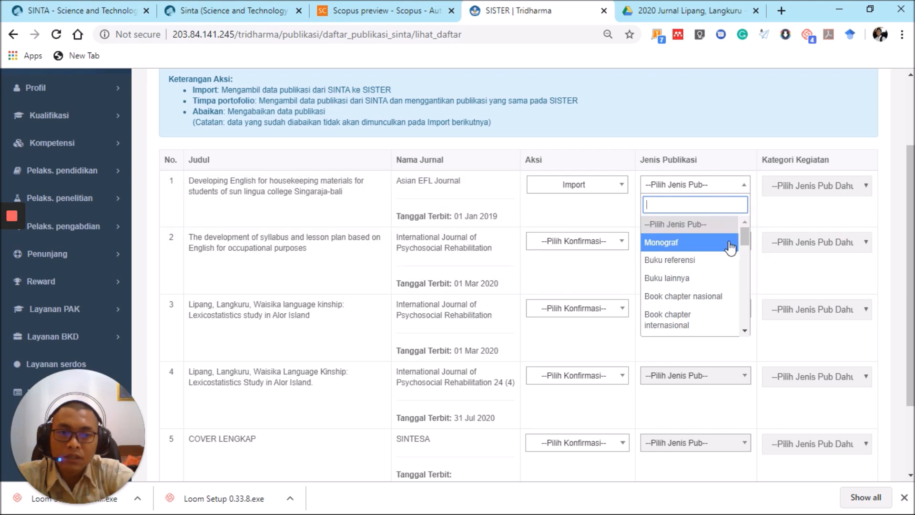
pyautogui.click(620, 188)
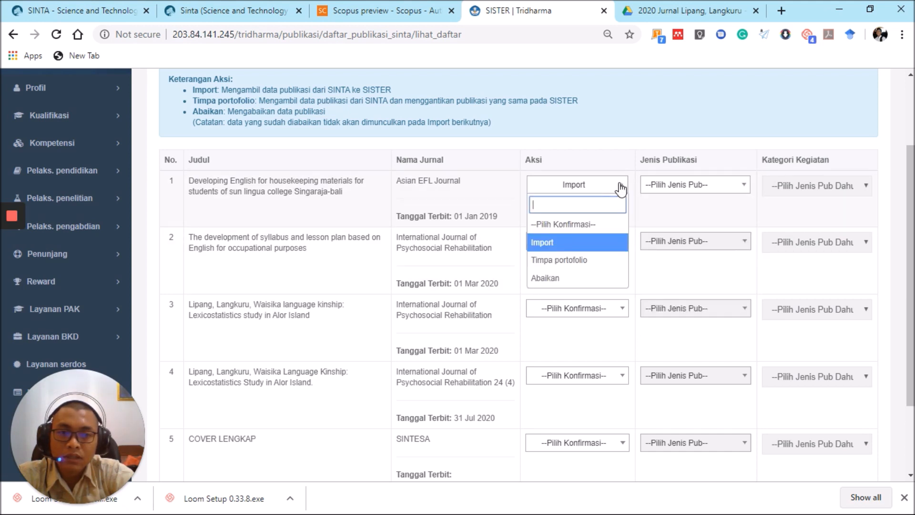
pyautogui.click(672, 186)
pyautogui.moveTo(748, 244); pyautogui.dragTo(747, 266)
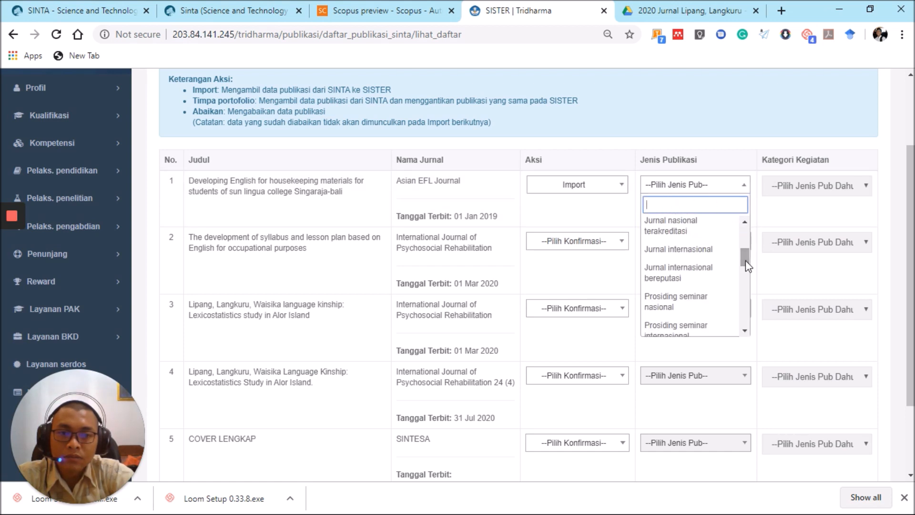
pyautogui.click(704, 276)
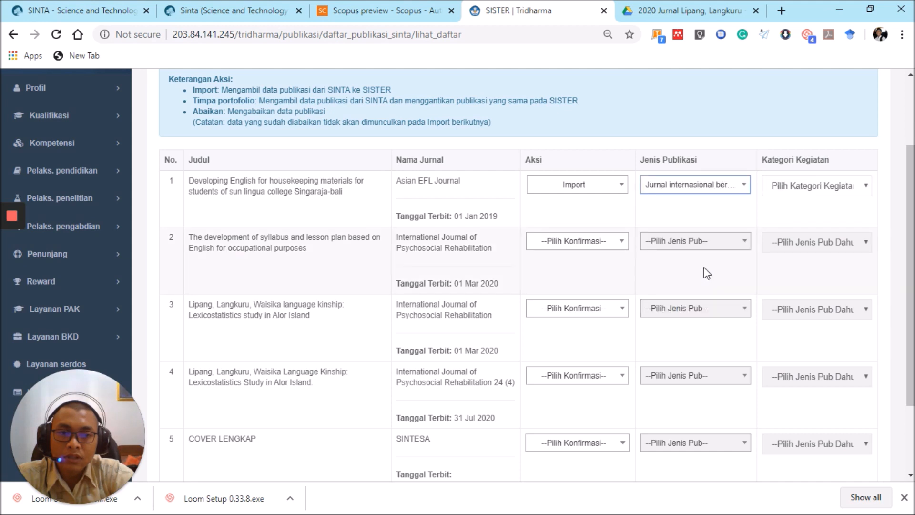
pyautogui.click(849, 189)
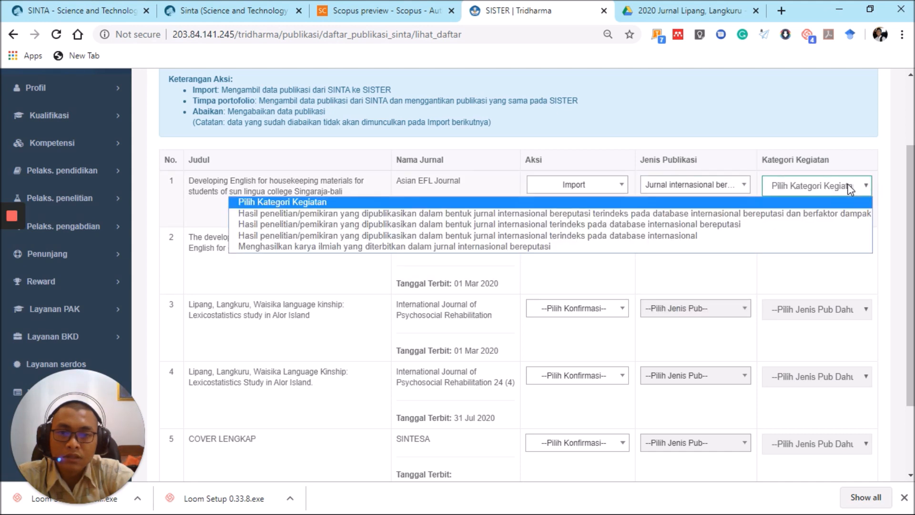
pyautogui.click(847, 213)
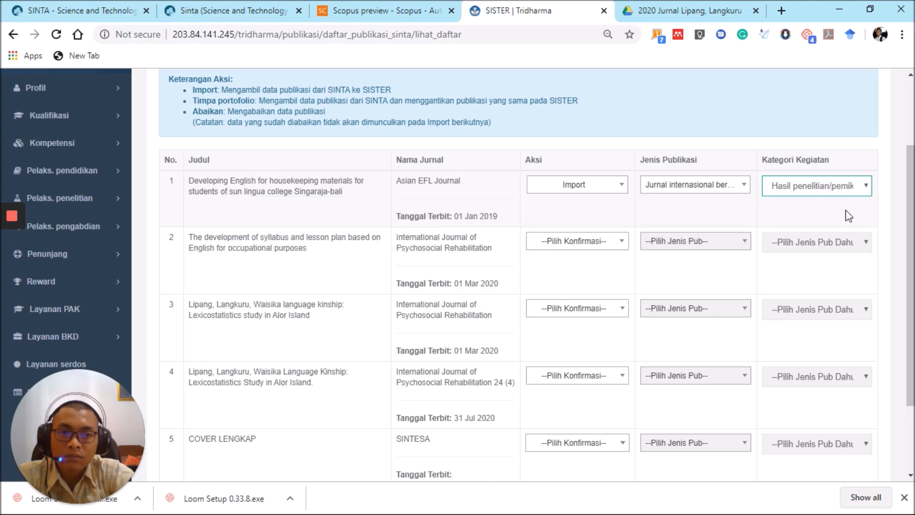
# - Set the syllabus and lesson plan article to Import as Jurnal internasional bereputasi, with the activity category for reputable indexing "dan berfaktor dampak"
pyautogui.scroll(-2, 612, 213)
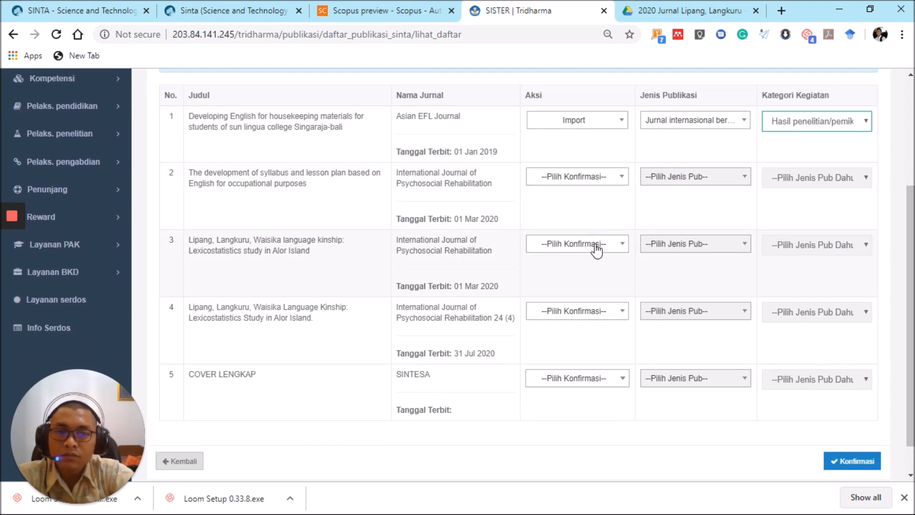
pyautogui.click(609, 178)
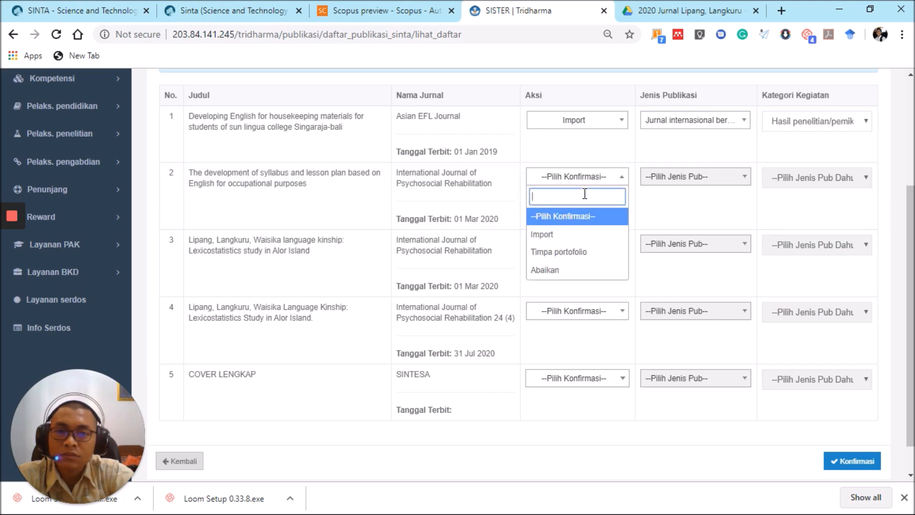
pyautogui.click(579, 238)
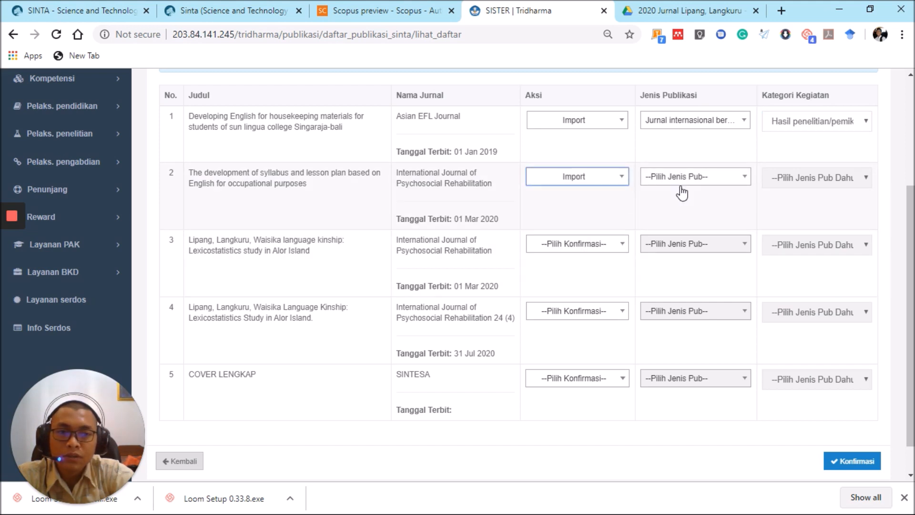
pyautogui.click(679, 181)
pyautogui.moveTo(749, 234); pyautogui.dragTo(751, 254)
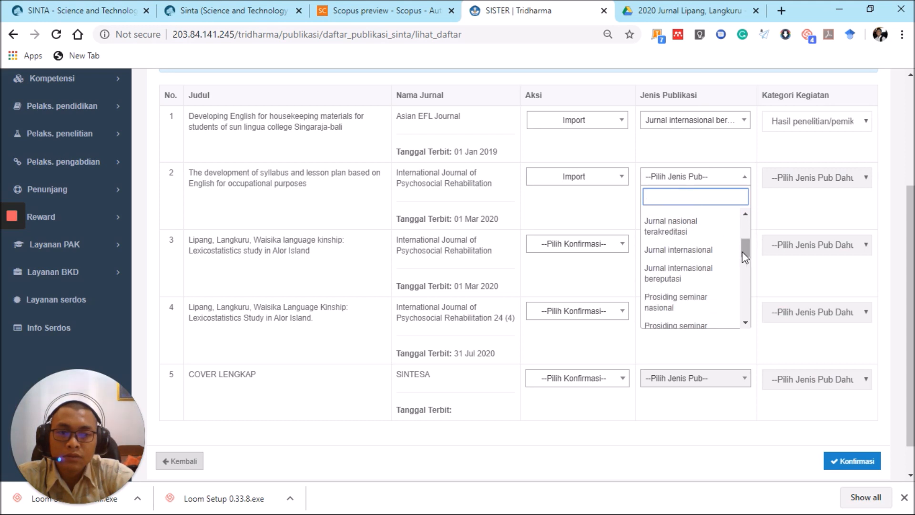
pyautogui.click(710, 275)
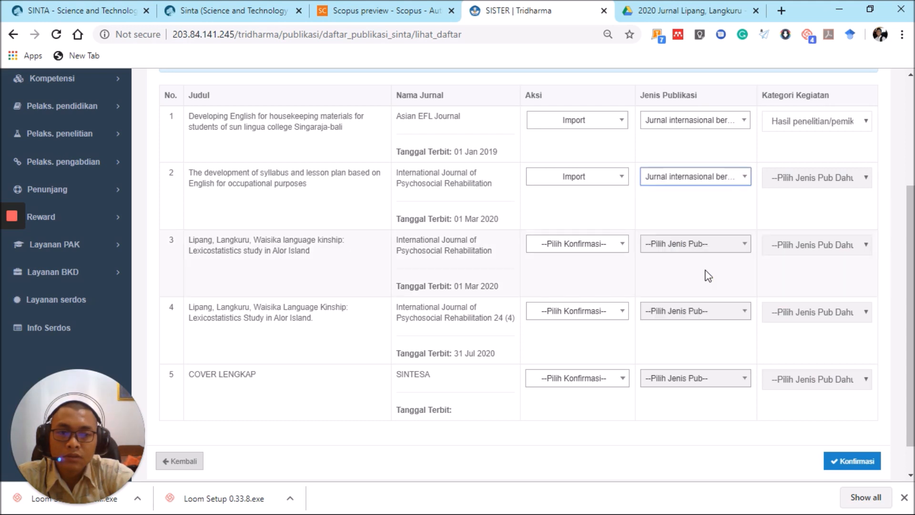
pyautogui.click(863, 178)
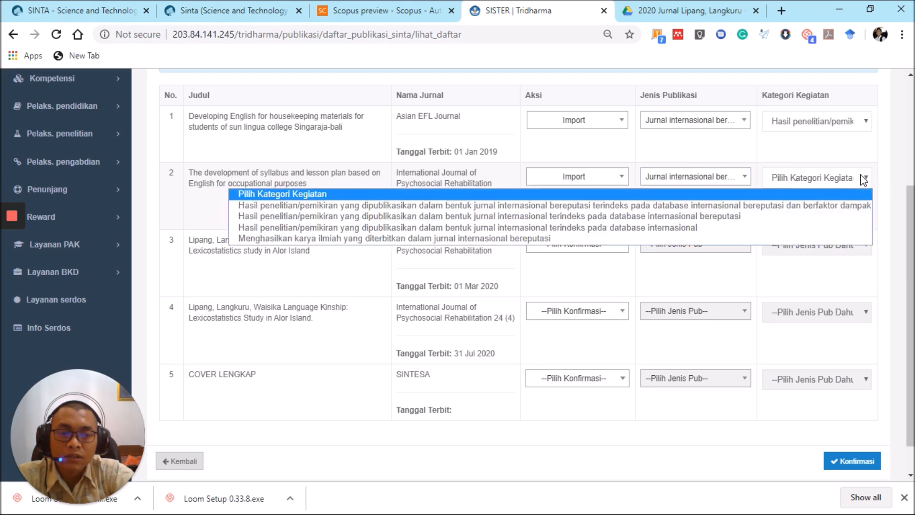
pyautogui.click(859, 205)
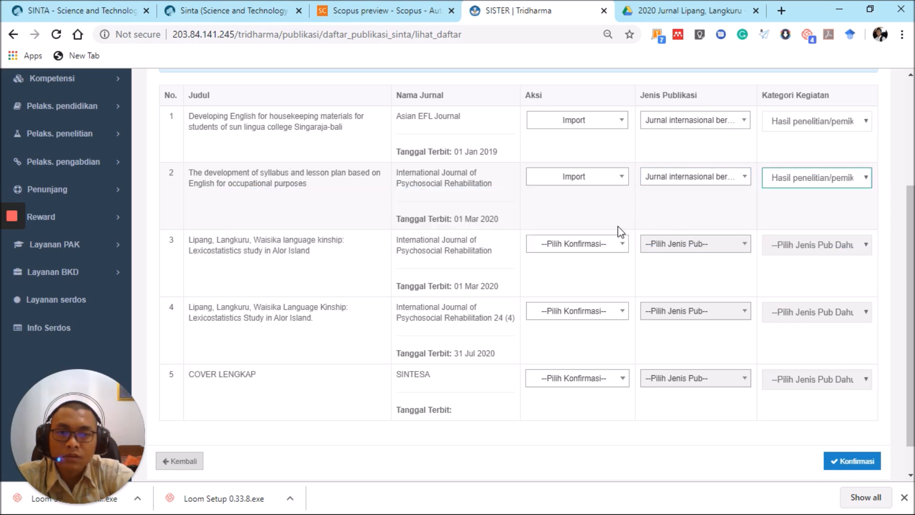
# - Set the 01 Mar 2020 Lipang, Langkuru, Waisika article to Import as Jurnal internasional bereputasi, with the reputable indexing category "dan berfaktor dampak"
pyautogui.click(599, 248)
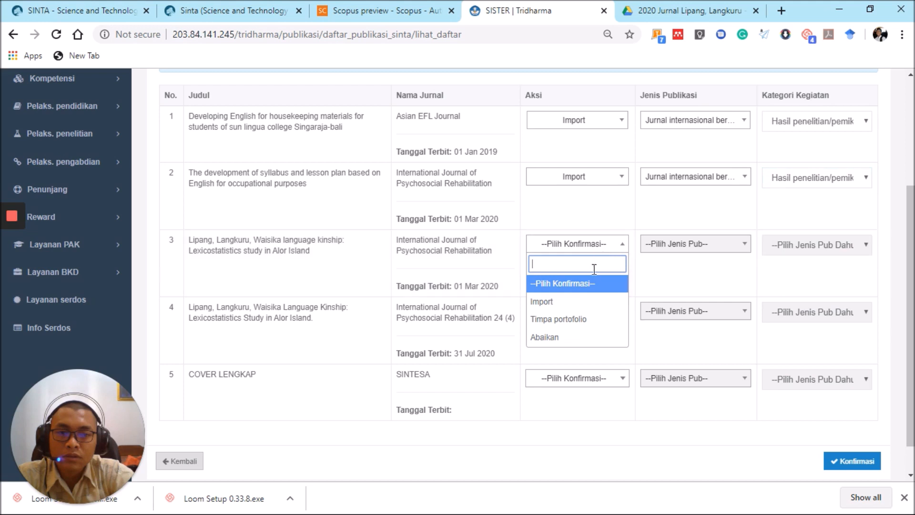
pyautogui.click(579, 301)
pyautogui.click(688, 247)
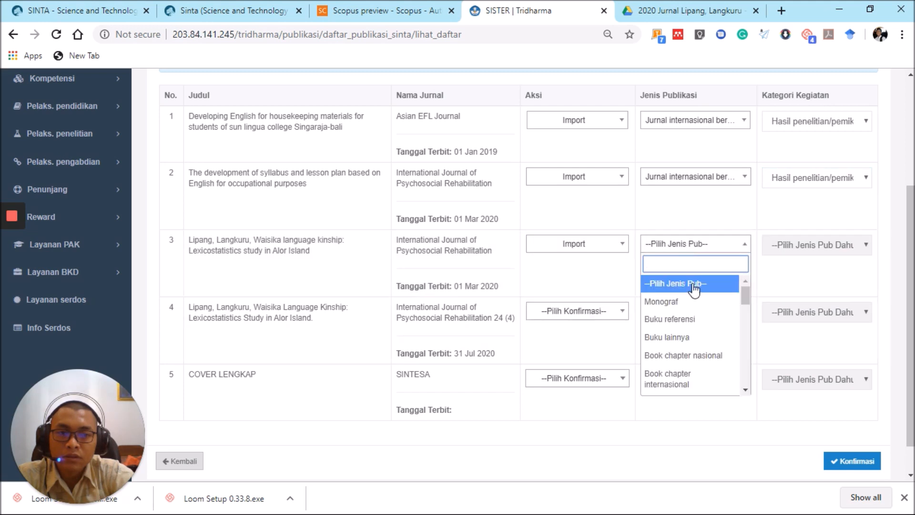
pyautogui.scroll(-2, 691, 341)
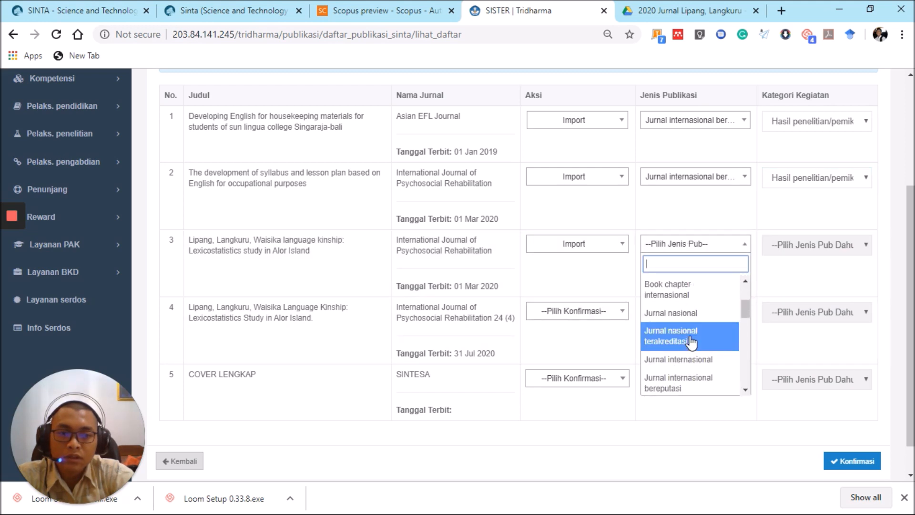
pyautogui.scroll(-3, 692, 341)
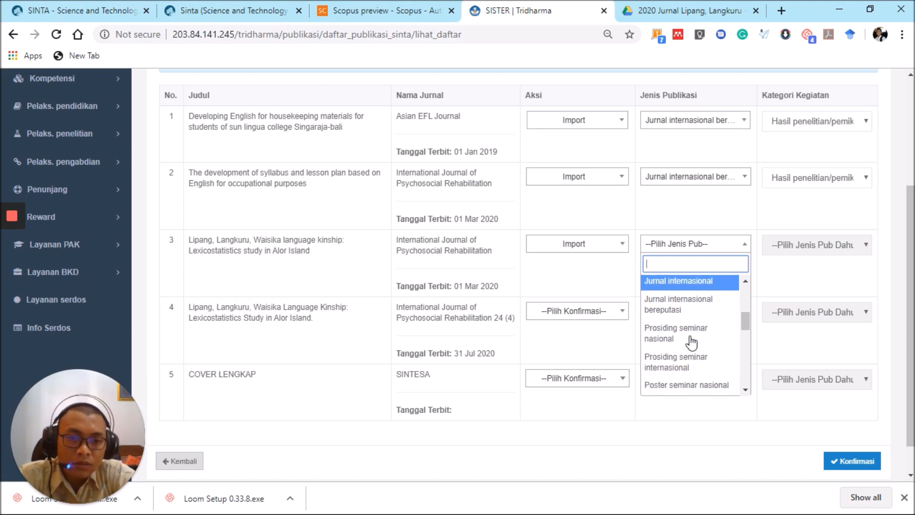
pyautogui.click(687, 306)
pyautogui.click(813, 243)
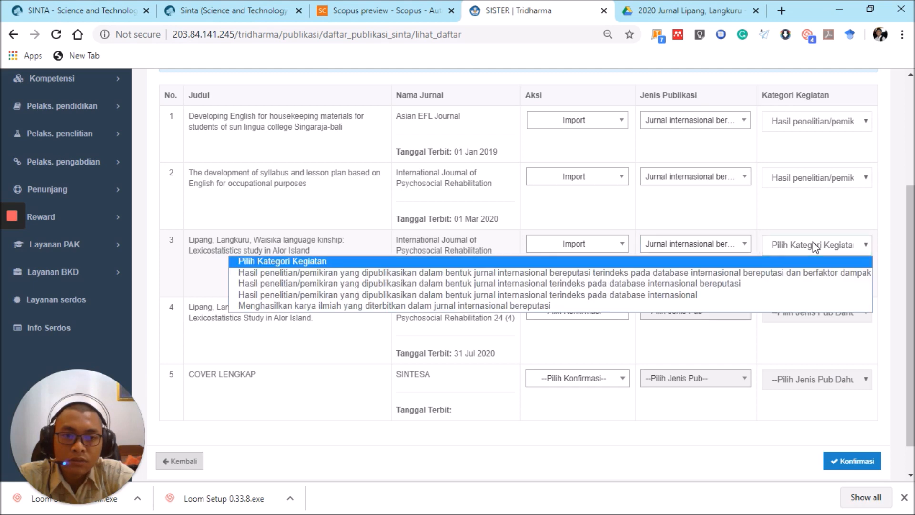
pyautogui.click(809, 274)
# - Set the 31 Jul 2020 Lipang, Langkuru article to Import as Jurnal internasional bereputasi, category "dan berfaktor dampak", and confirm the publications to SISTER
pyautogui.click(601, 316)
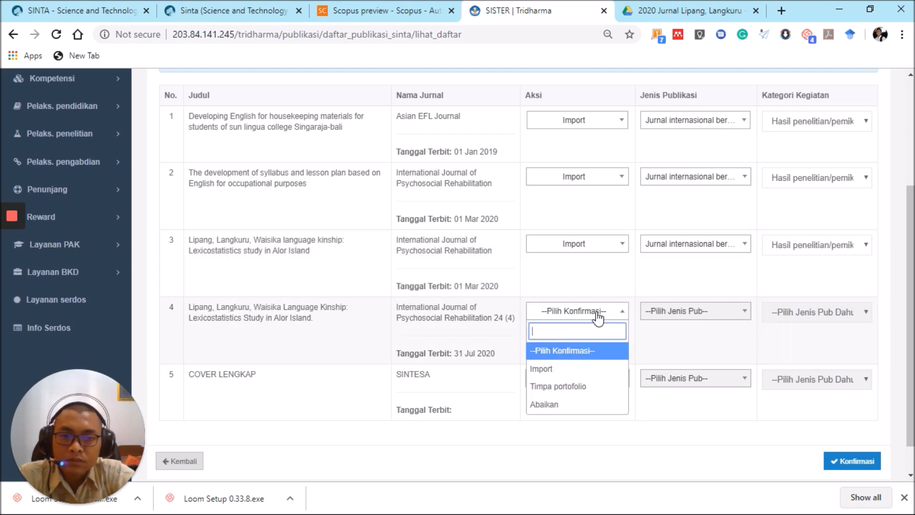
pyautogui.click(582, 369)
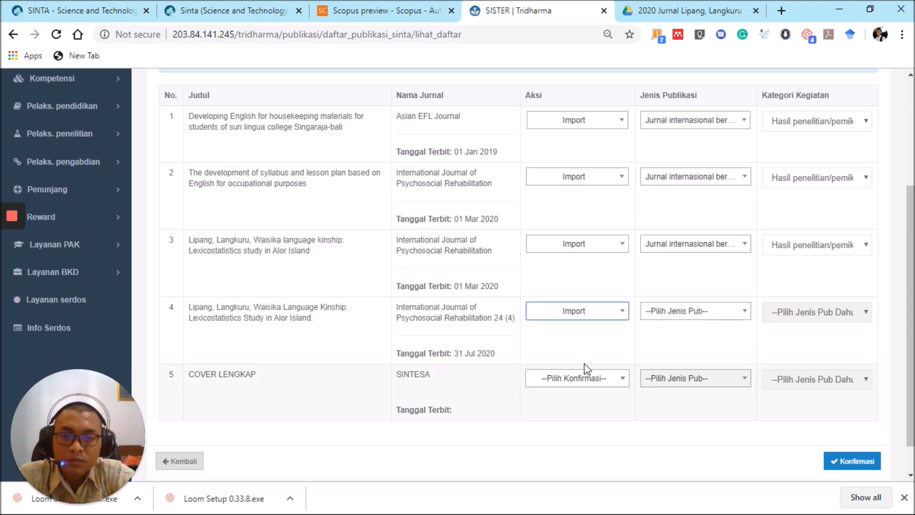
pyautogui.click(692, 314)
pyautogui.scroll(-5, 706, 387)
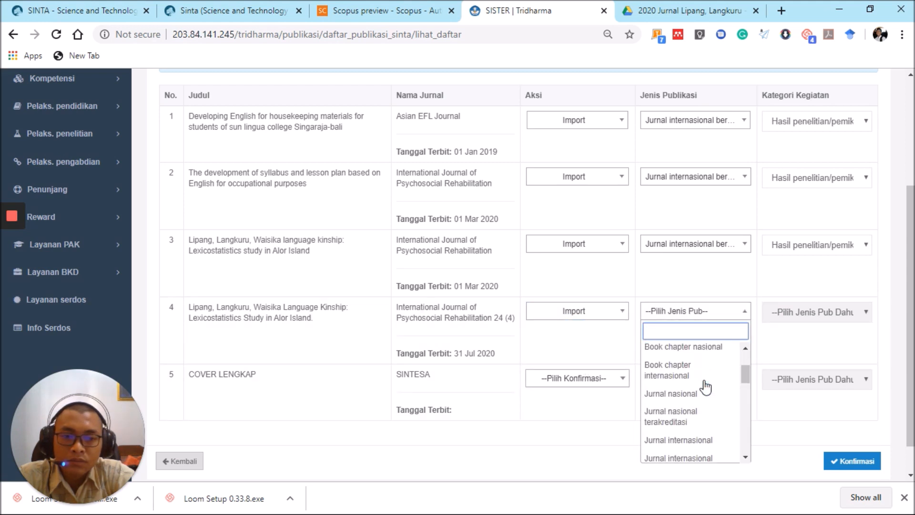
pyautogui.scroll(-1, 706, 387)
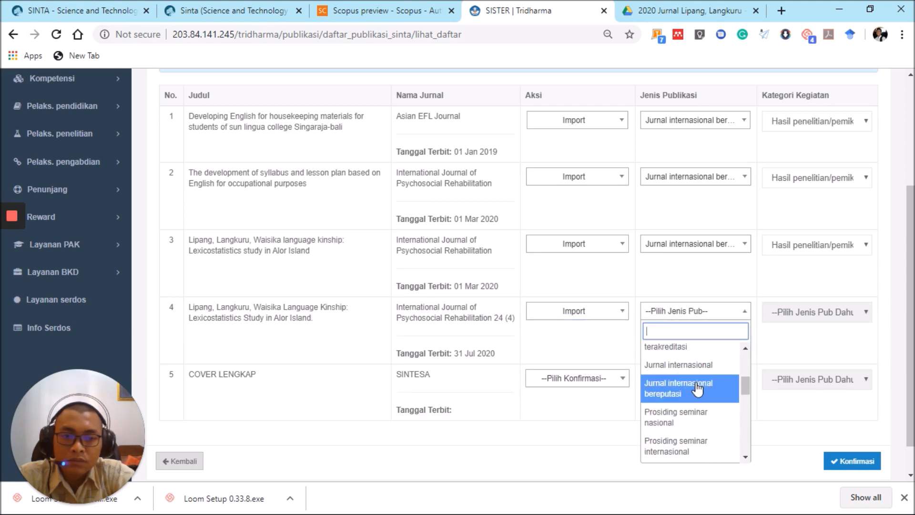
pyautogui.click(700, 388)
pyautogui.click(830, 323)
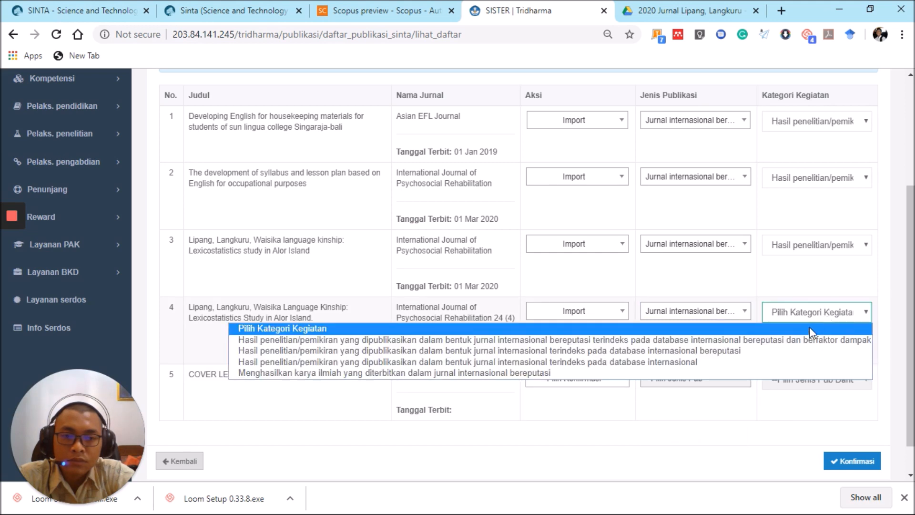
pyautogui.click(812, 346)
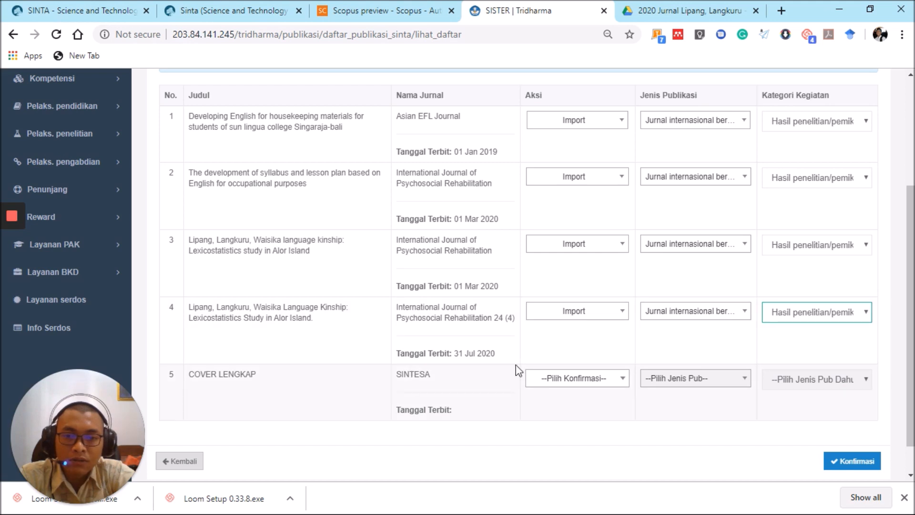
pyautogui.click(854, 462)
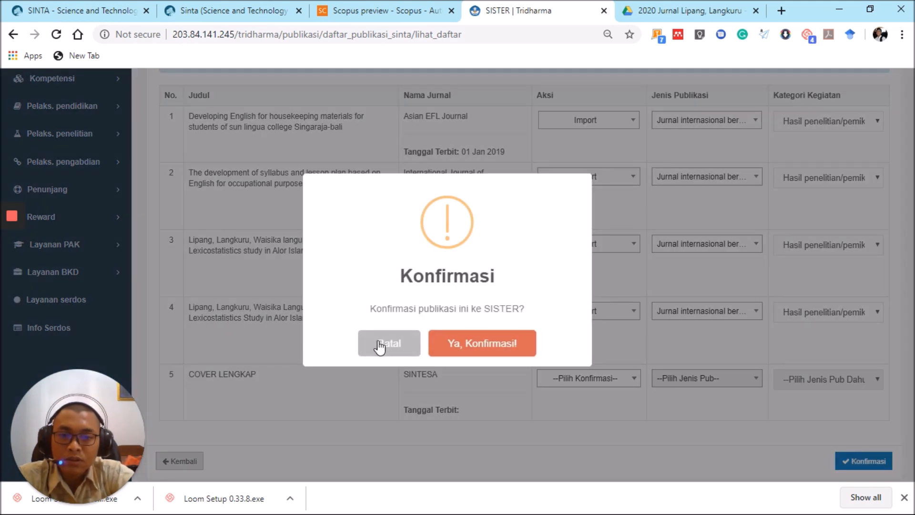
pyautogui.click(474, 339)
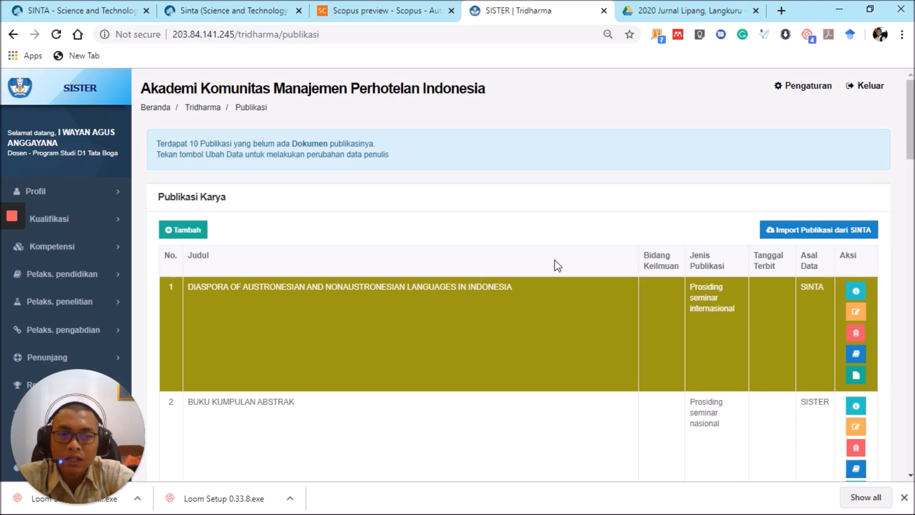
# - Look through the Publikasi Karya list for the newly imported SINTA articles, checking their titles, publication types, dates and data source
pyautogui.scroll(-6, 554, 263)
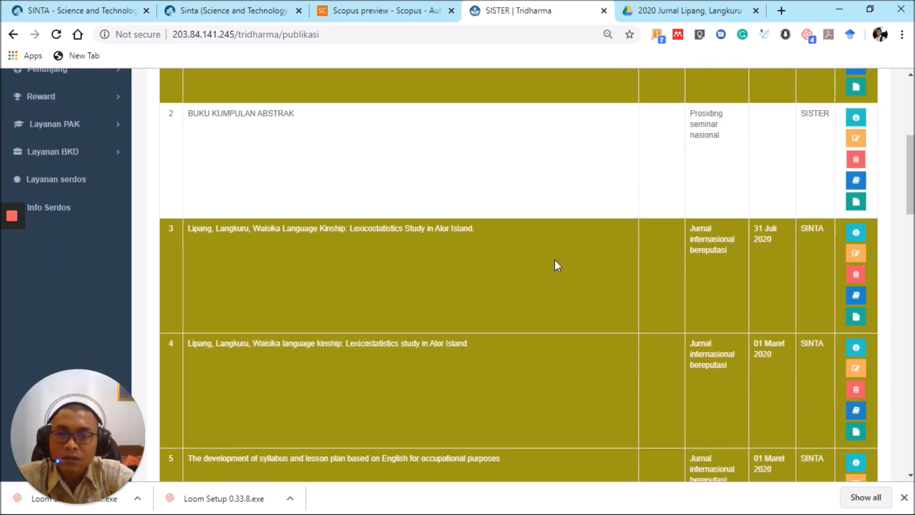
pyautogui.scroll(2, 555, 263)
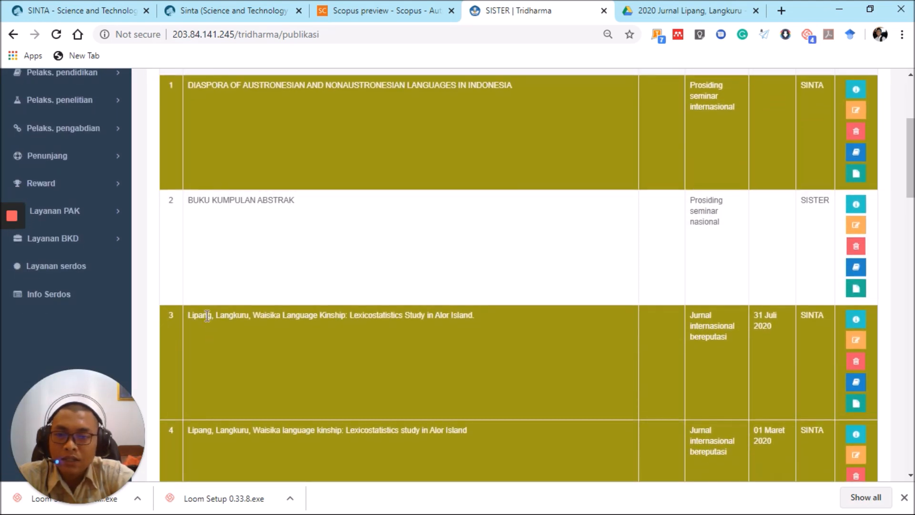
pyautogui.moveTo(260, 315); pyautogui.dragTo(395, 316)
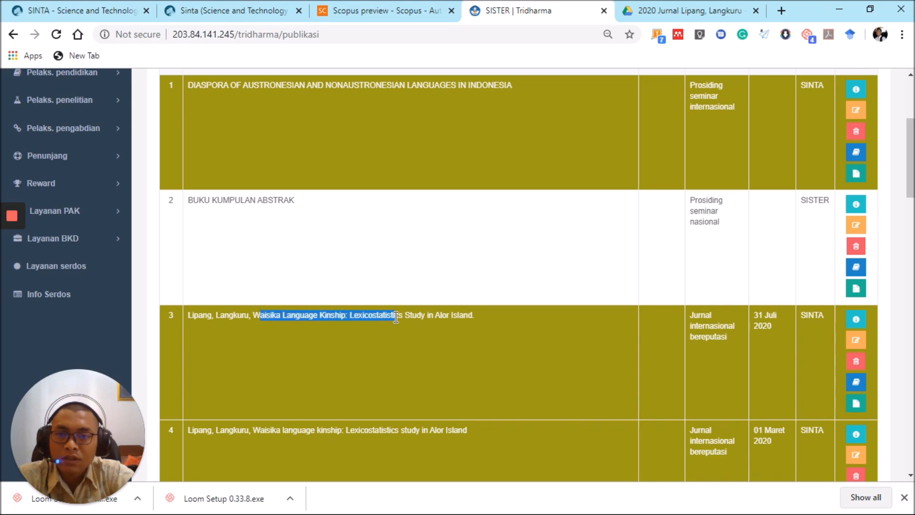
pyautogui.scroll(1, 397, 237)
pyautogui.scroll(1, 396, 233)
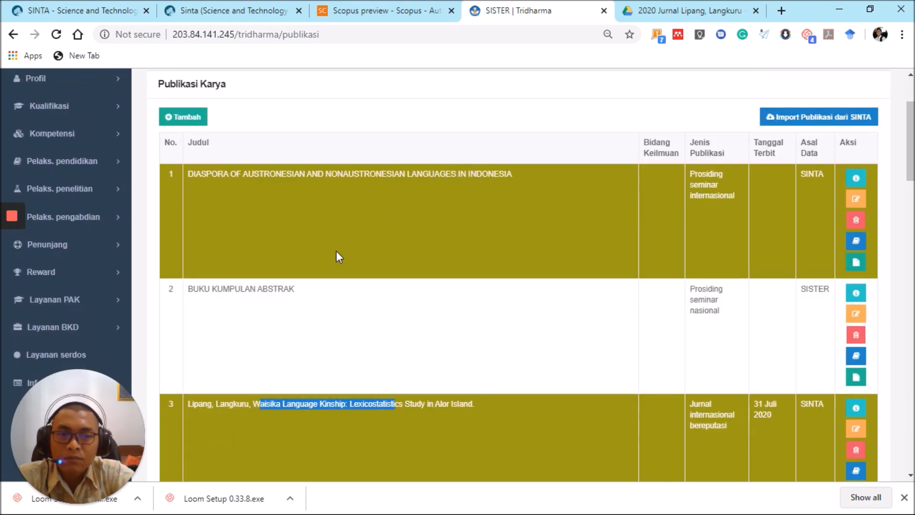
pyautogui.scroll(-5, 336, 251)
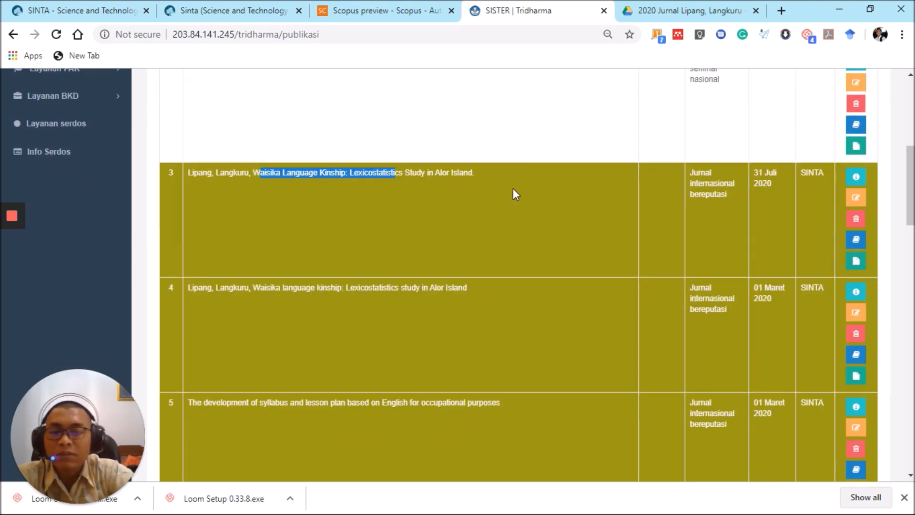
pyautogui.click(513, 190)
pyautogui.scroll(-1, 513, 190)
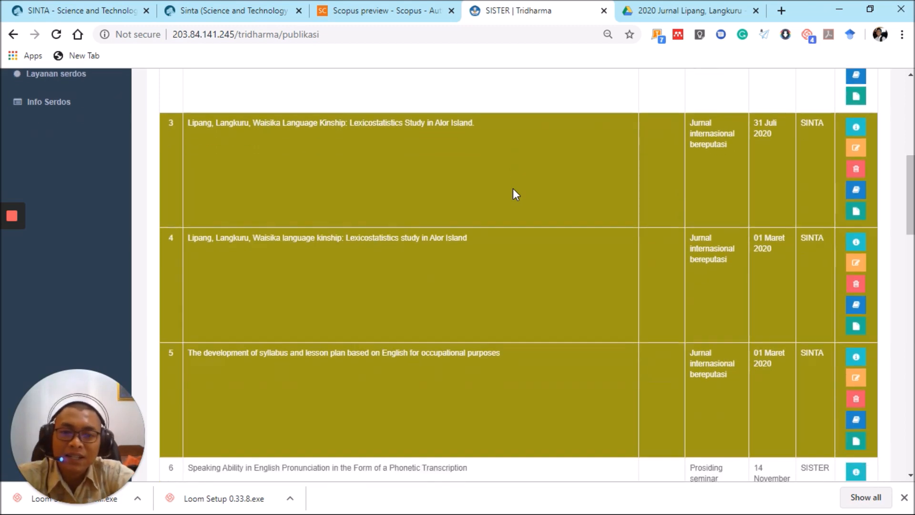
pyautogui.scroll(-4, 514, 190)
pyautogui.scroll(-5, 513, 189)
pyautogui.scroll(-14, 513, 190)
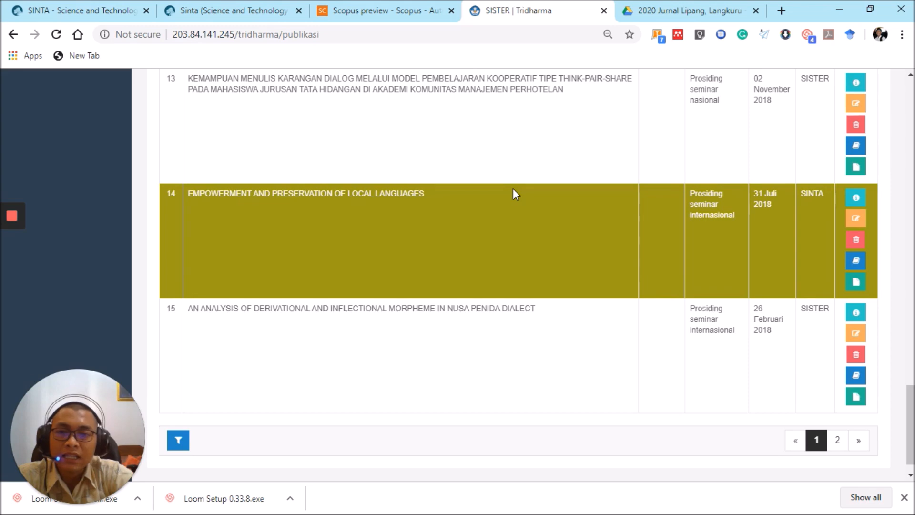
pyautogui.scroll(20, 513, 188)
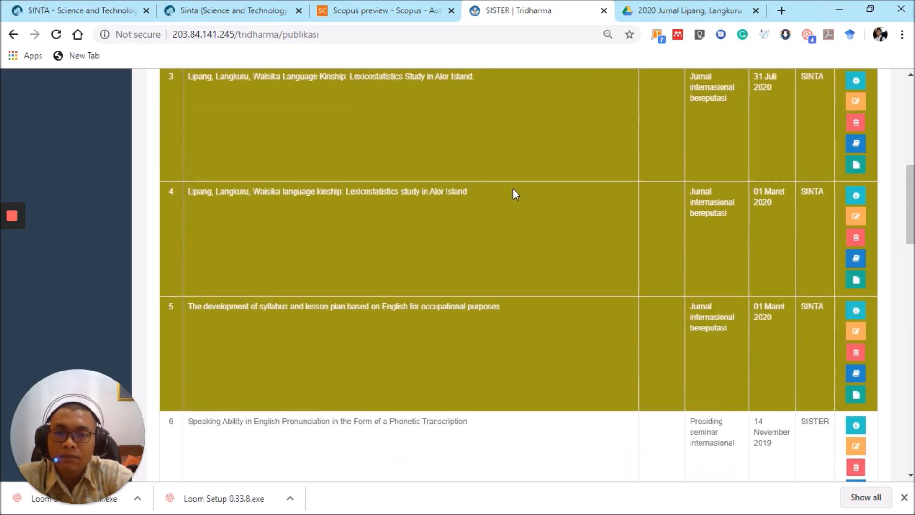
pyautogui.scroll(6, 513, 188)
pyautogui.scroll(-3, 513, 188)
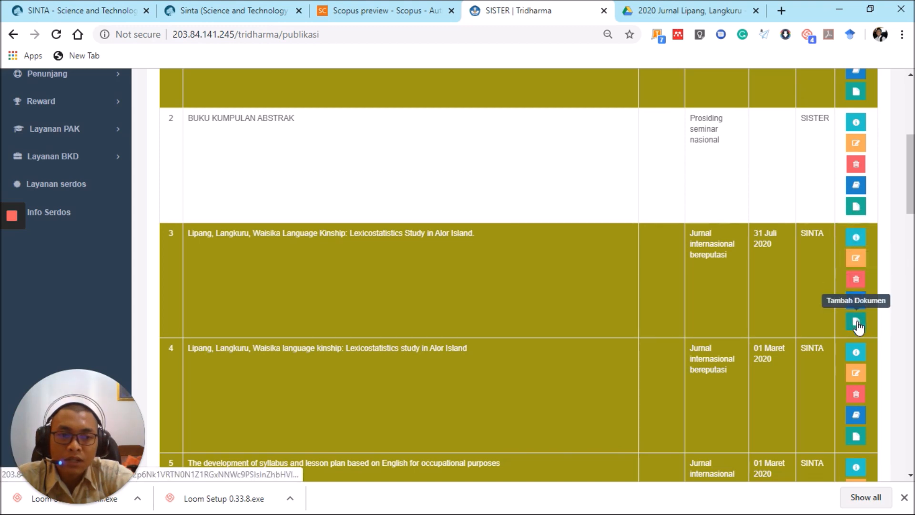
# - Open the 31 Juli 2020 Lipang, Langkuru, Waisika article for editing and set its Kategori Capaian to Publikasi
pyautogui.click(858, 260)
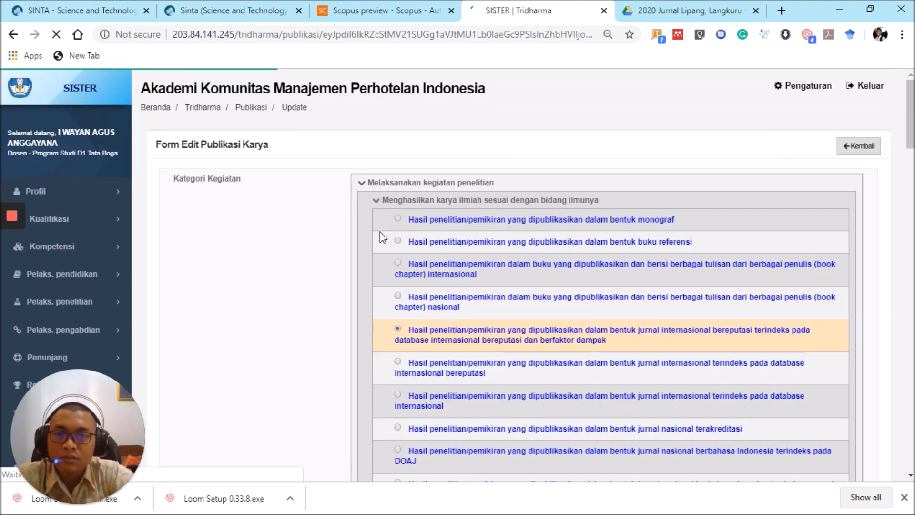
pyautogui.scroll(-8, 548, 313)
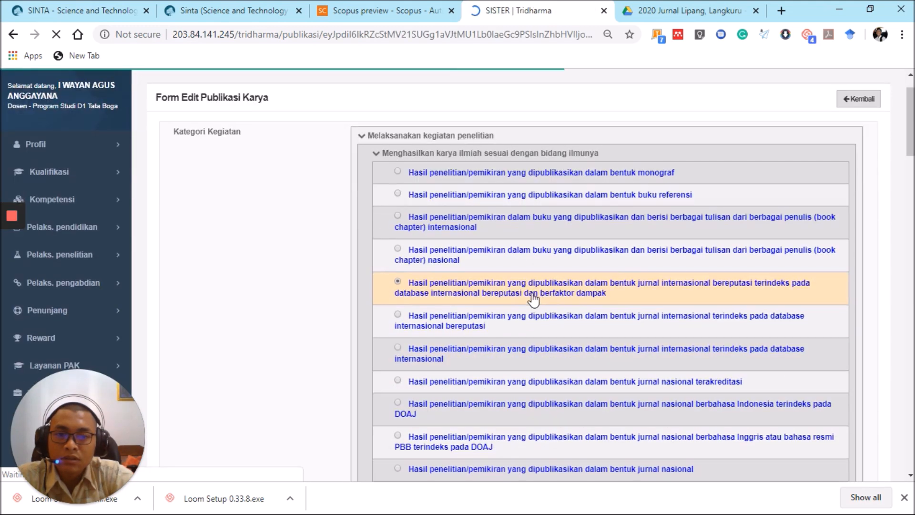
pyautogui.scroll(-9, 549, 314)
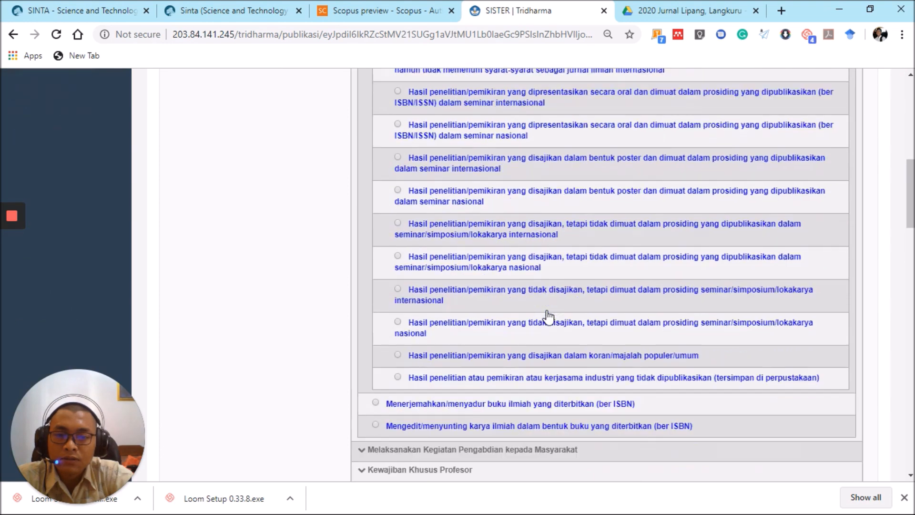
pyautogui.scroll(1, 548, 315)
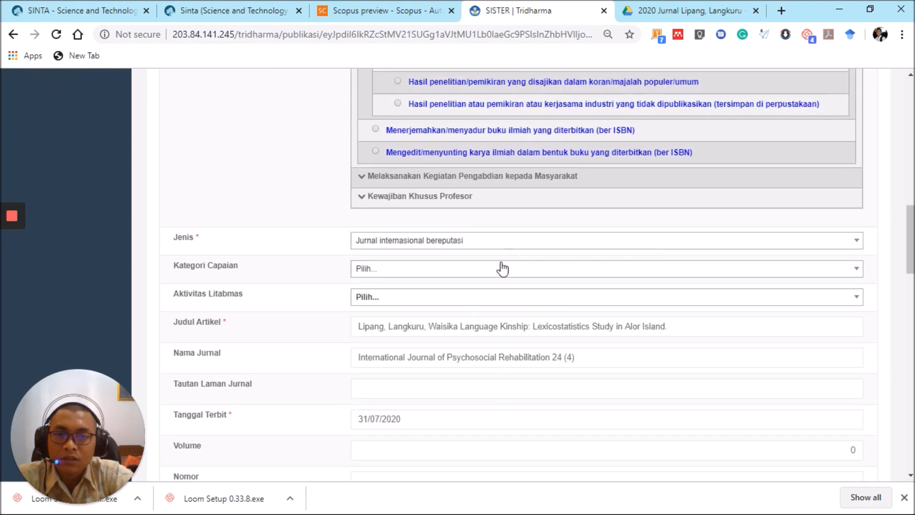
pyautogui.click(479, 276)
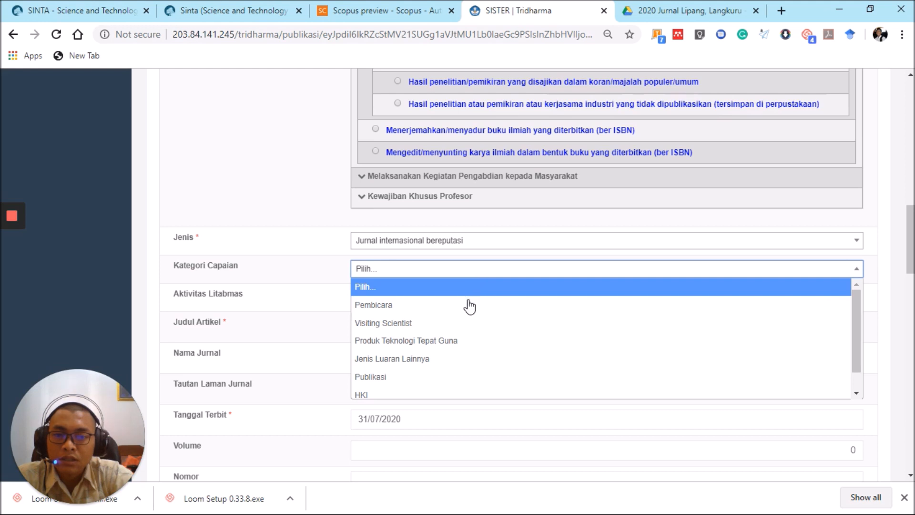
pyautogui.scroll(-1, 460, 334)
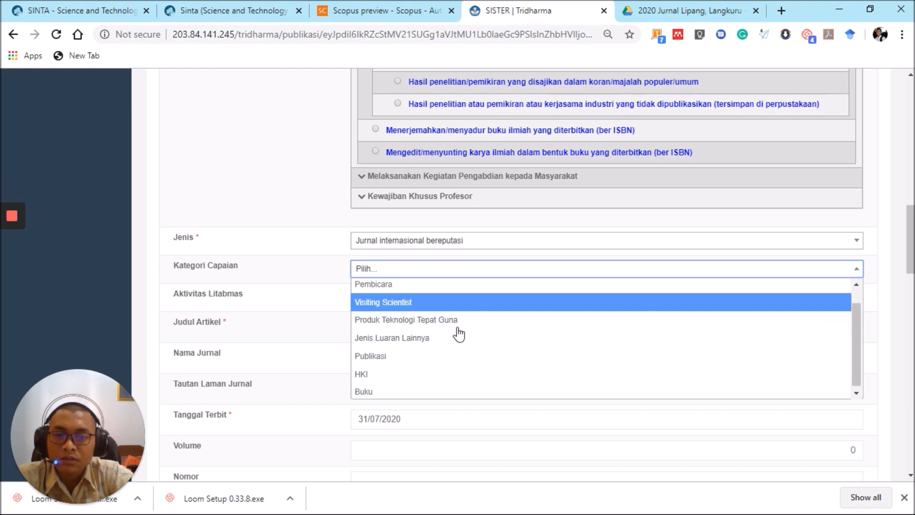
pyautogui.click(437, 354)
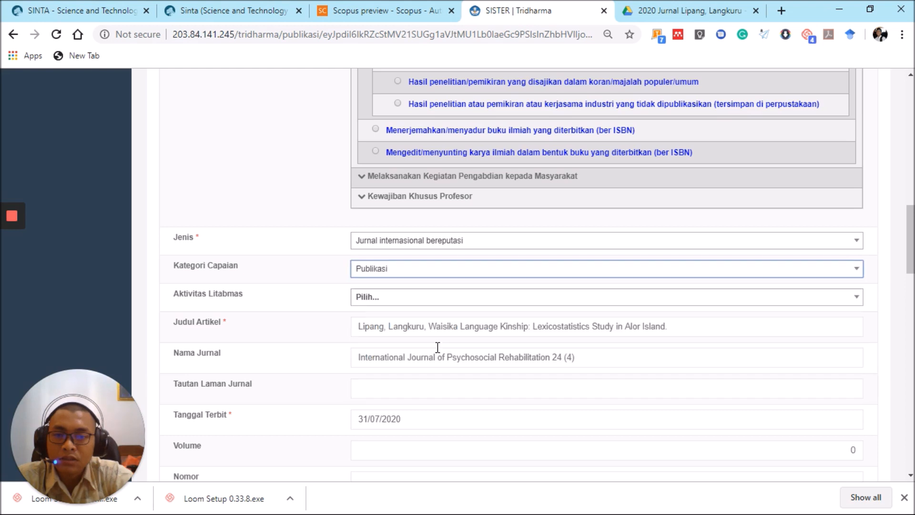
# - Check the activities offered for Aktivitas Litabmas without choosing one, and look over the article detail fields below
pyautogui.click(434, 303)
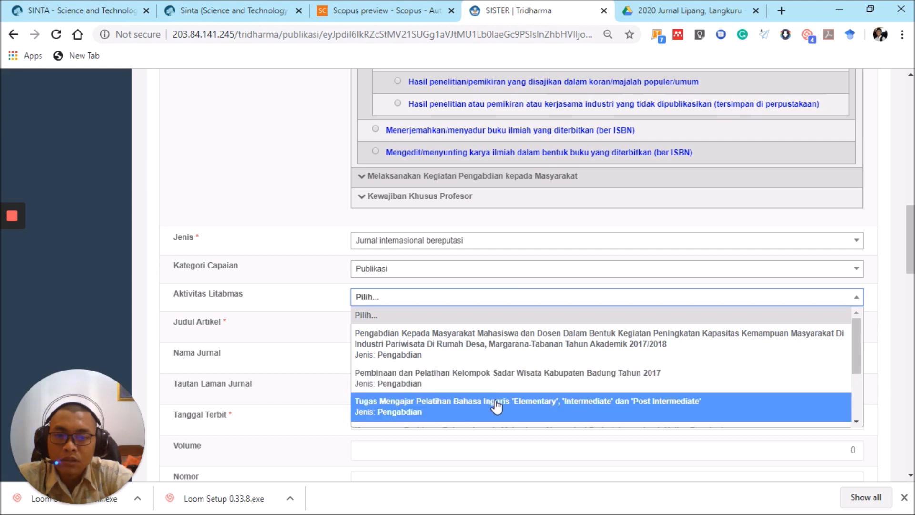
pyautogui.click(468, 292)
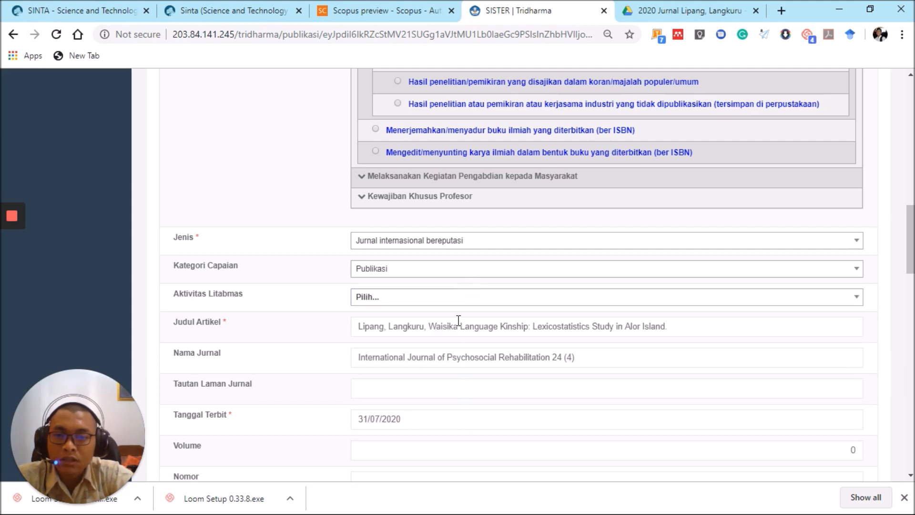
pyautogui.scroll(-1, 459, 320)
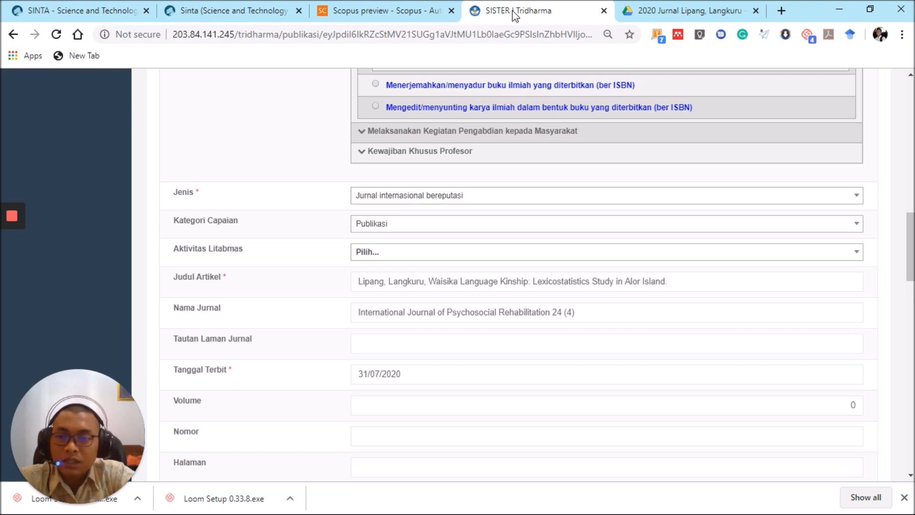
# - Arrange the Word document Informasi UMUM Publikasi beside the SISTER form's article fields and zoom the document out to 90%
pyautogui.press('super+Right')
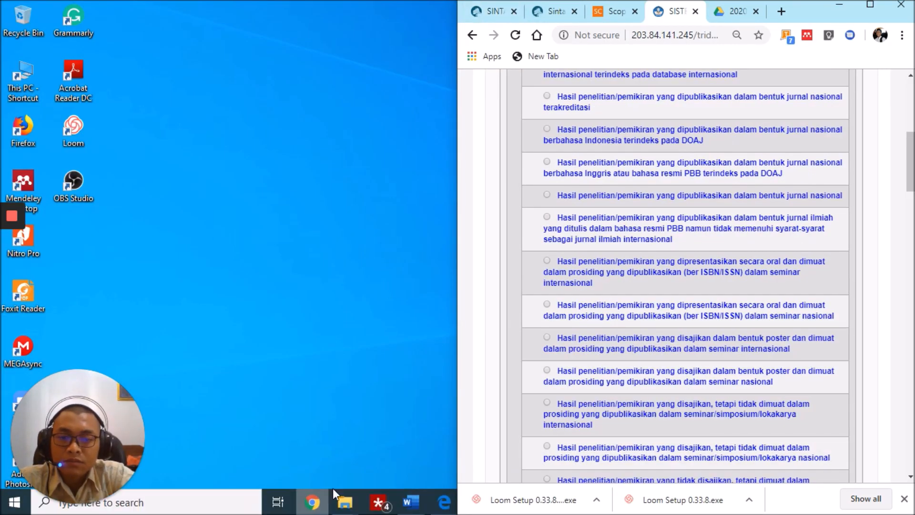
pyautogui.click(411, 502)
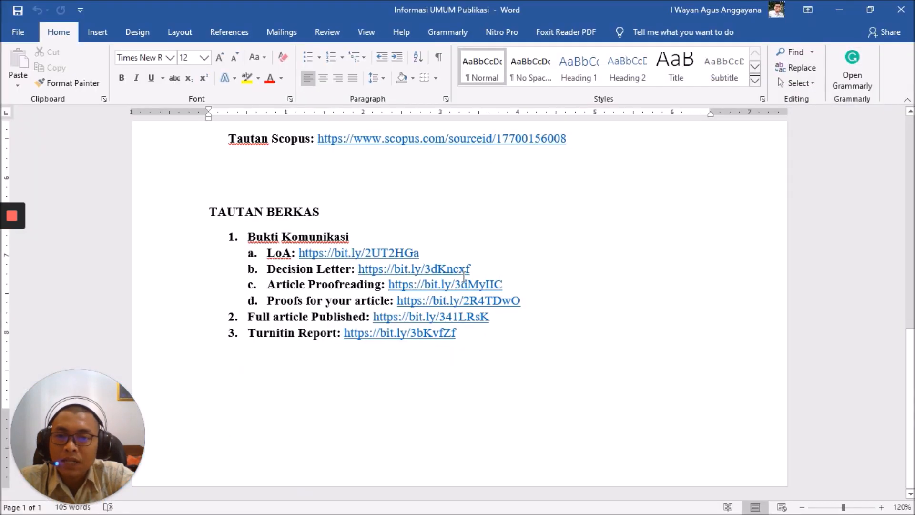
pyautogui.scroll(10, 464, 277)
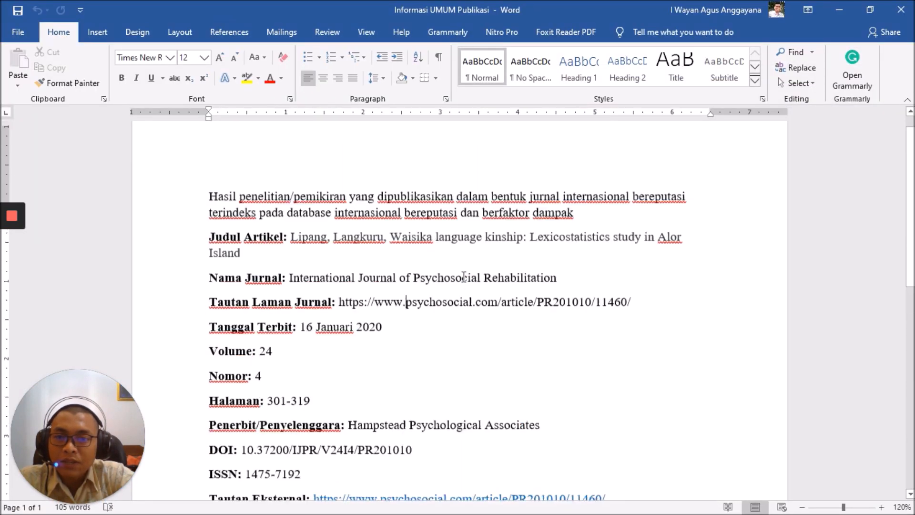
pyautogui.scroll(-3, 465, 274)
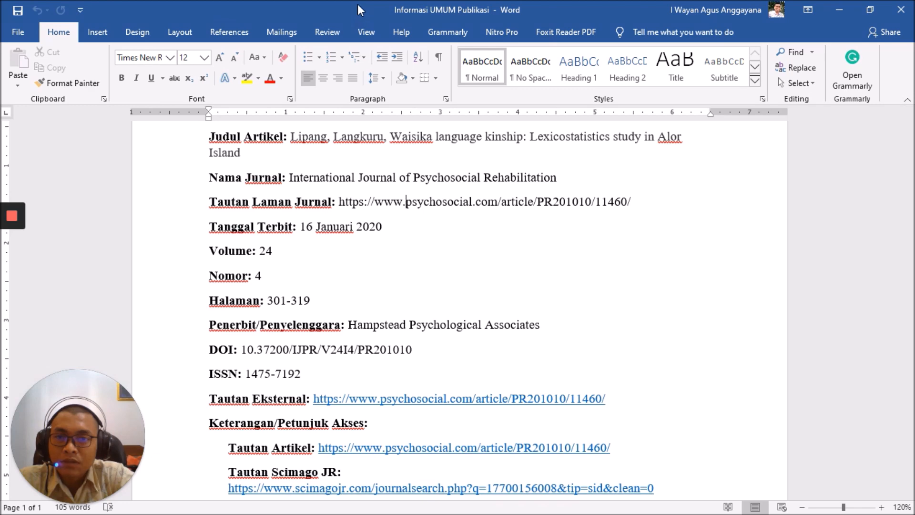
pyautogui.press('super+Left')
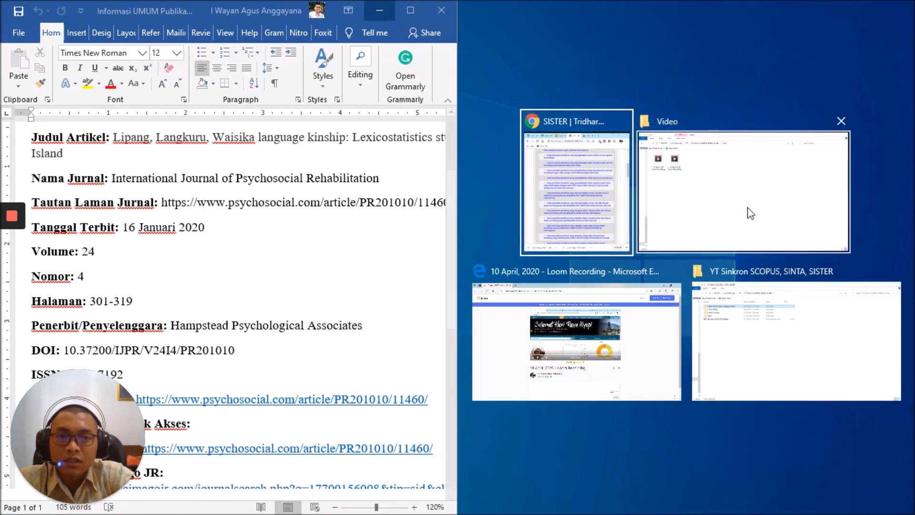
pyautogui.click(597, 179)
pyautogui.scroll(-5, 680, 265)
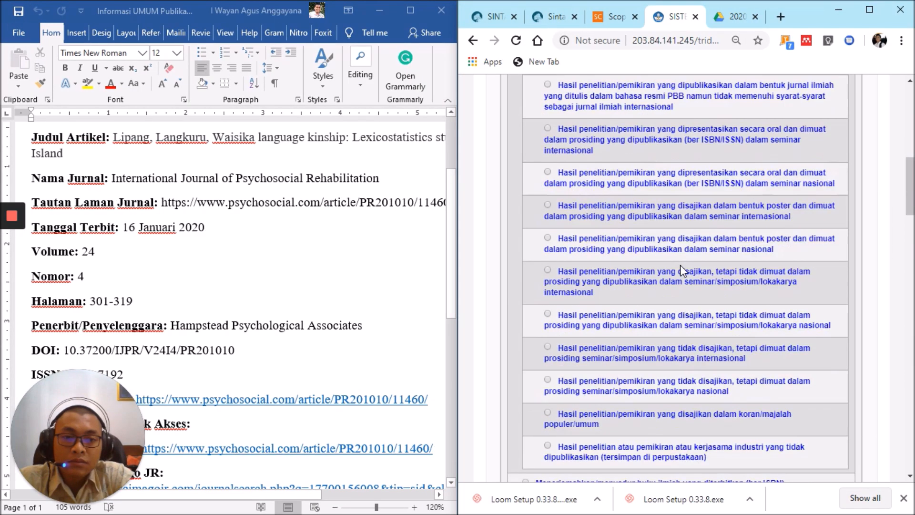
pyautogui.scroll(-6, 681, 266)
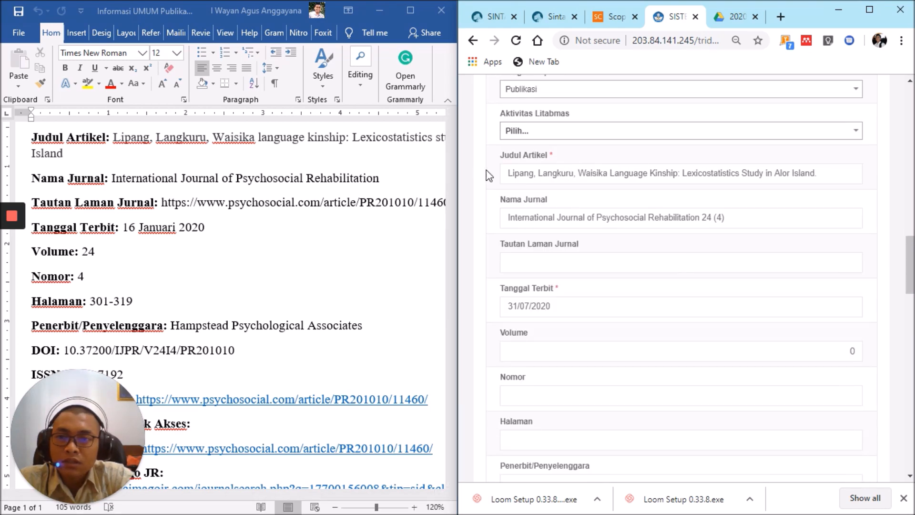
pyautogui.keyDown('ctrl'); pyautogui.scroll(-2, 358, 177); pyautogui.keyUp('ctrl')
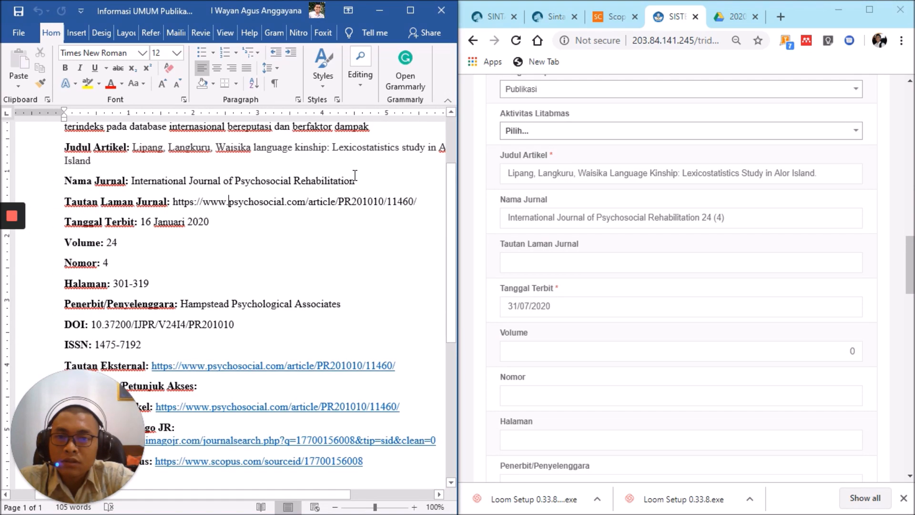
pyautogui.keyDown('ctrl'); pyautogui.scroll(-1, 355, 175); pyautogui.keyUp('ctrl')
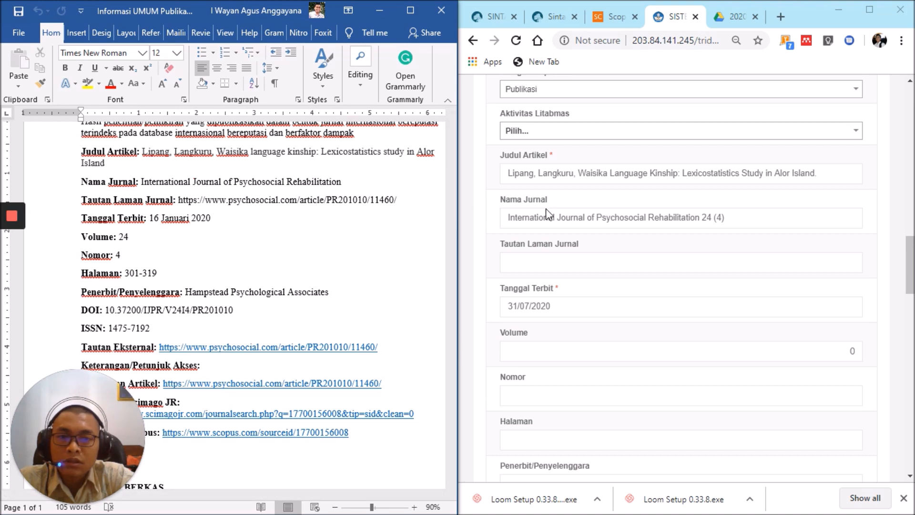
# - Remove the volume and issue suffix from Nama Jurnal so it reads International Journal of Psychosocial Rehabilitation
pyautogui.scroll(-1, 623, 220)
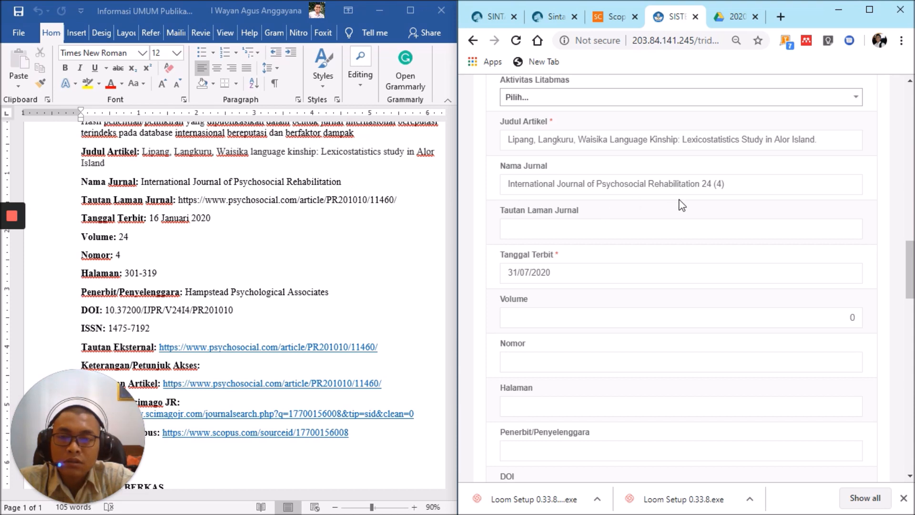
pyautogui.click(738, 188)
pyautogui.press('BackSpace')
pyautogui.press('BackSpace')
pyautogui.press('BackSpace')
pyautogui.press('BackSpace')
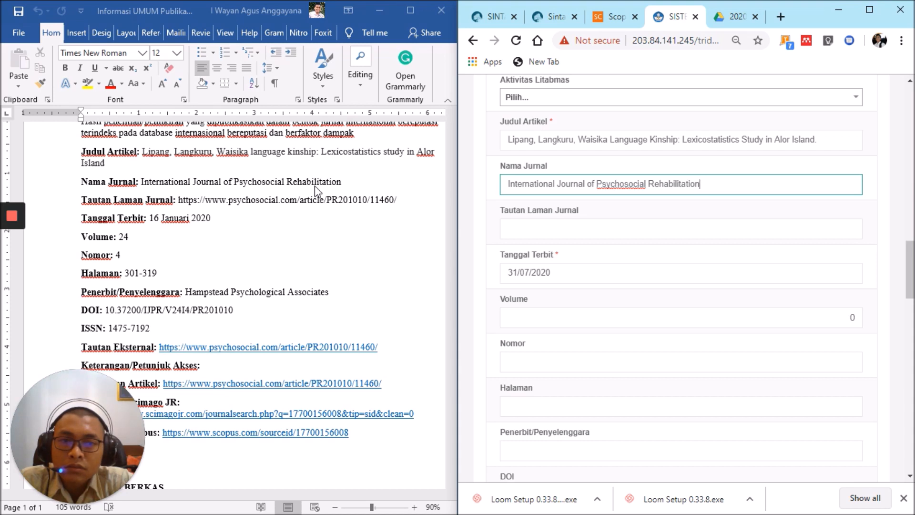
pyautogui.click(265, 199)
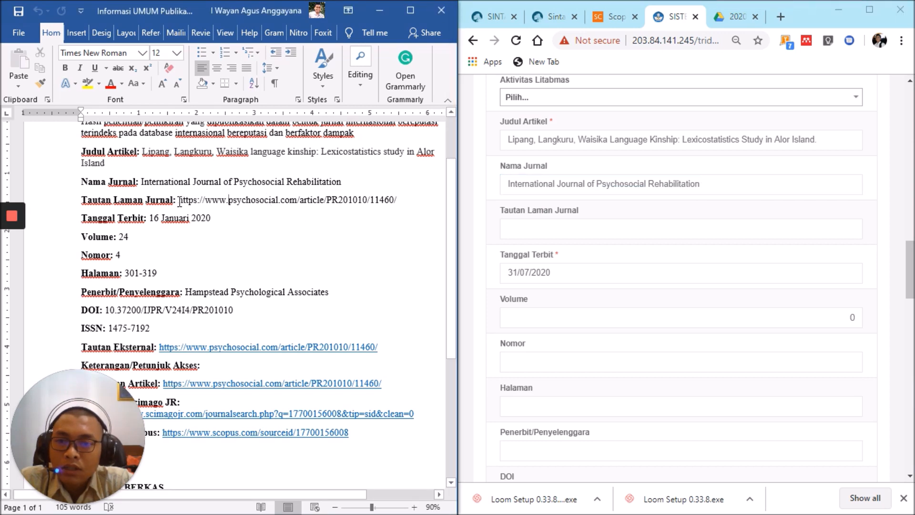
pyautogui.moveTo(179, 201); pyautogui.dragTo(400, 203)
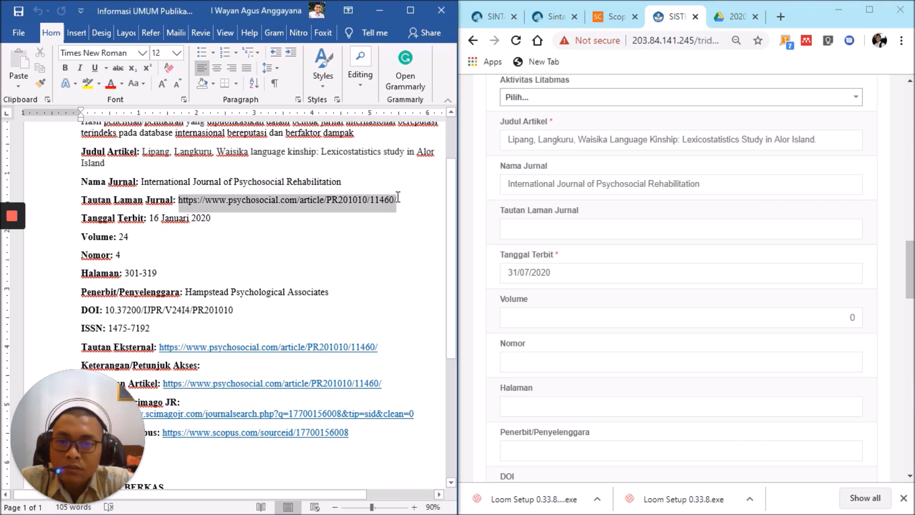
pyautogui.hotkey('ctrl', 'c')
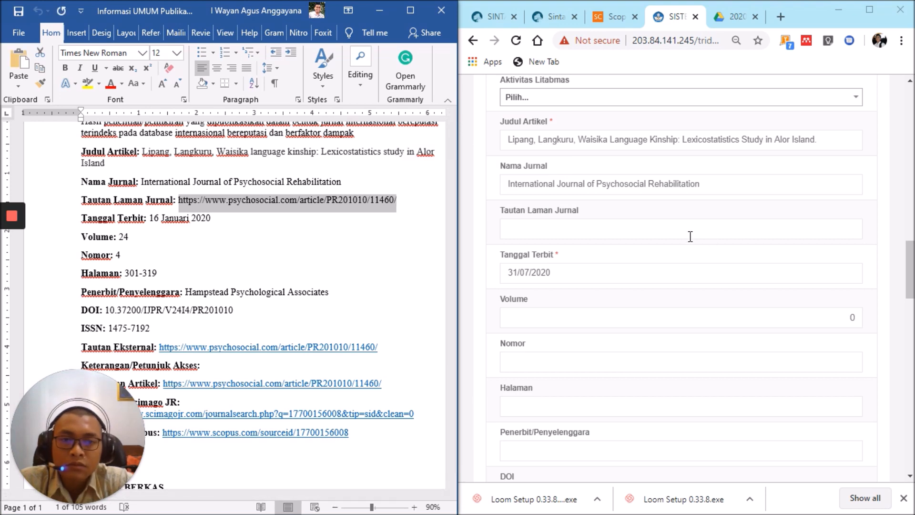
pyautogui.click(690, 236)
pyautogui.hotkey('ctrl', 'v')
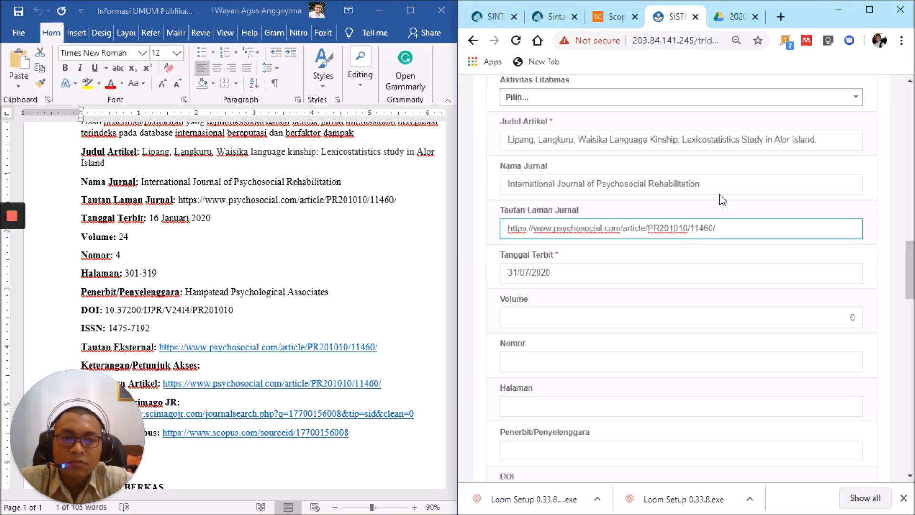
# - Open the copied journal link in a new browser tab, examine the article's paper details, and return to the SISTER form
pyautogui.click(781, 19)
pyautogui.hotkey('ctrl', 'v')
pyautogui.press('Return')
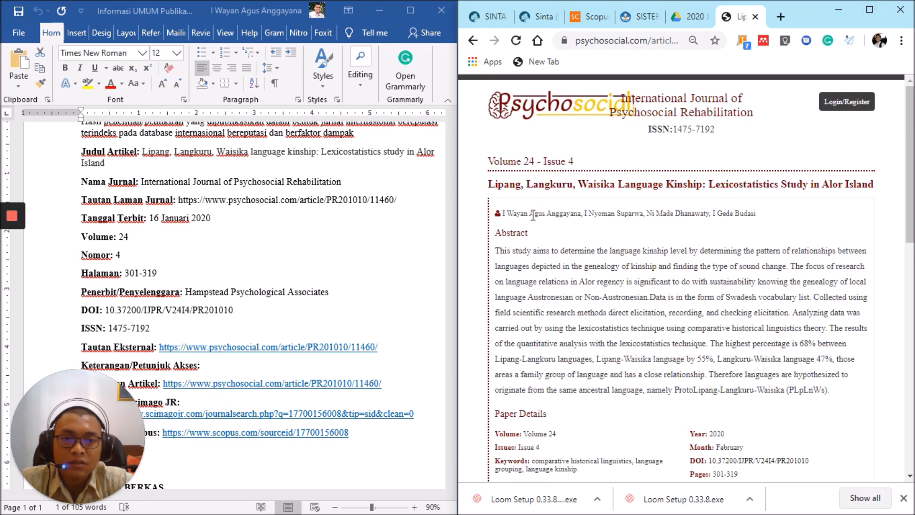
pyautogui.scroll(-3, 565, 226)
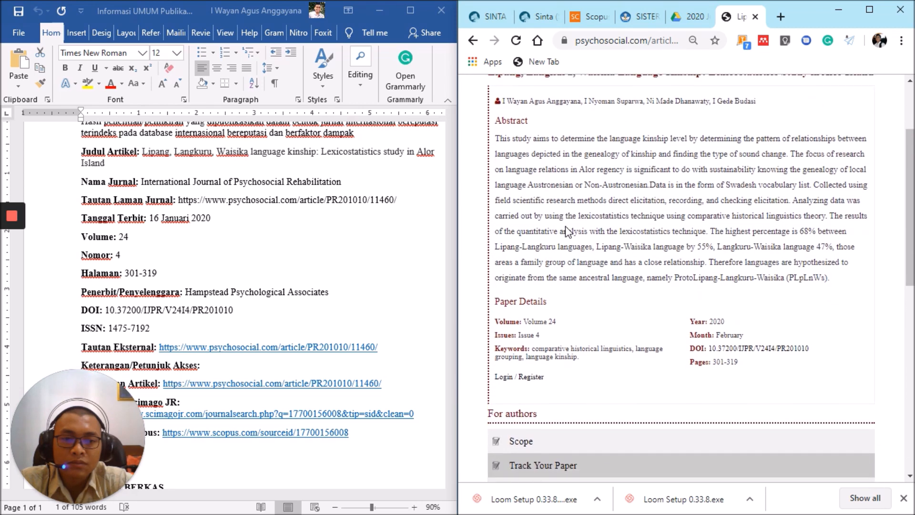
pyautogui.scroll(-1, 566, 232)
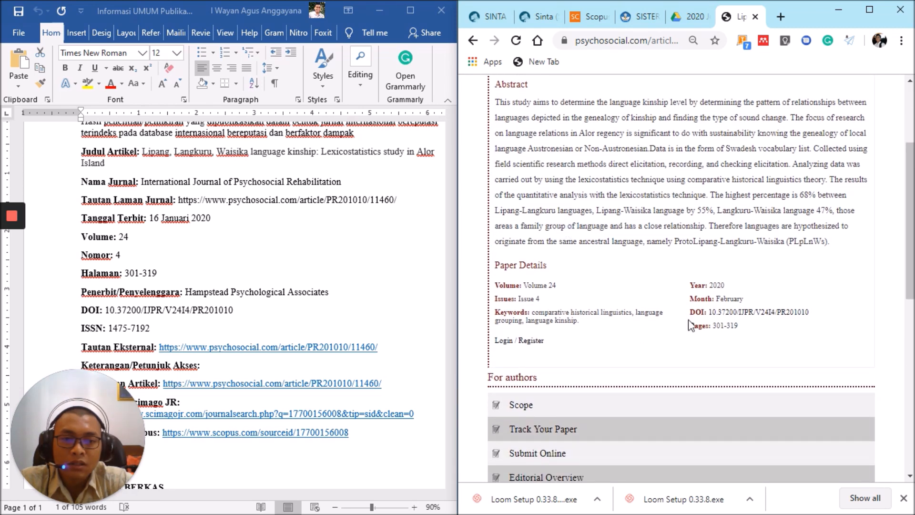
pyautogui.scroll(-10, 595, 335)
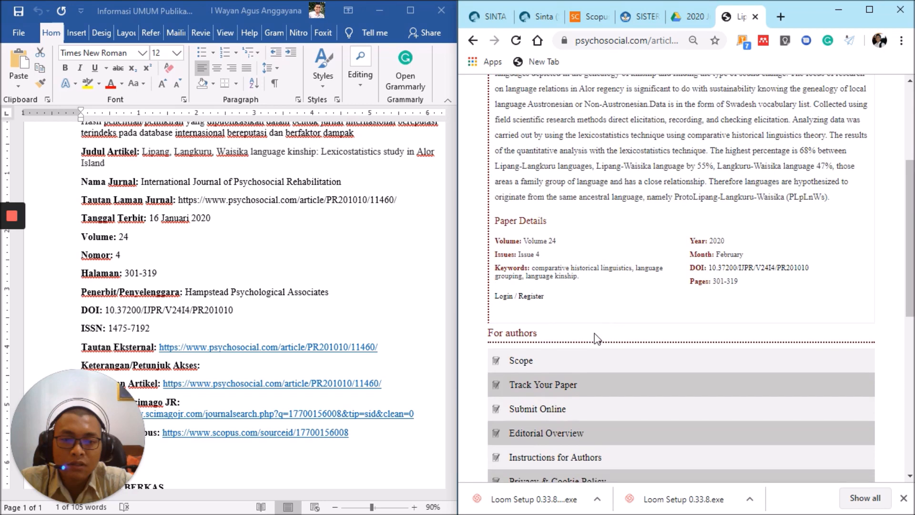
pyautogui.scroll(13, 594, 333)
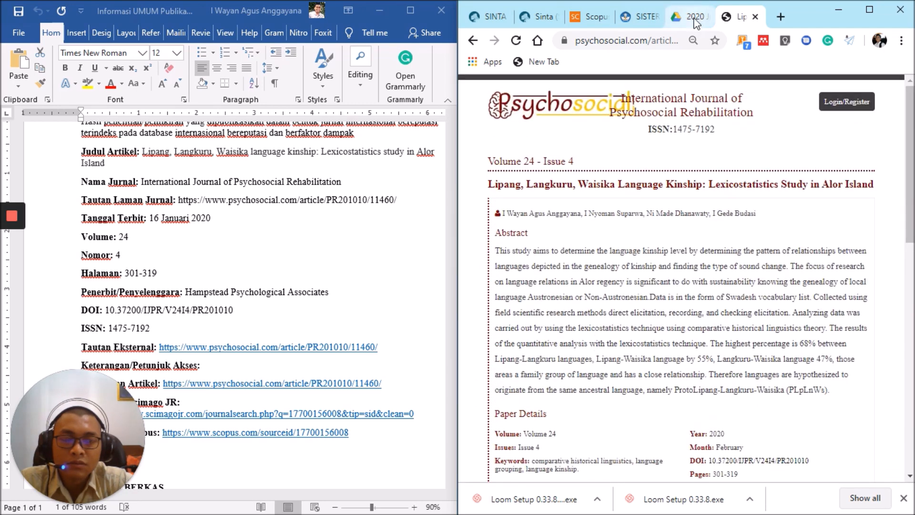
pyautogui.click(690, 17)
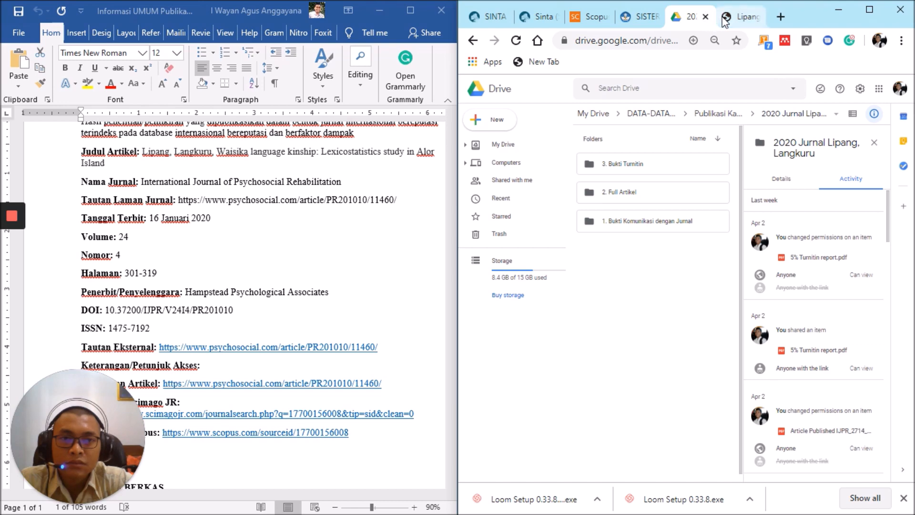
pyautogui.click(641, 18)
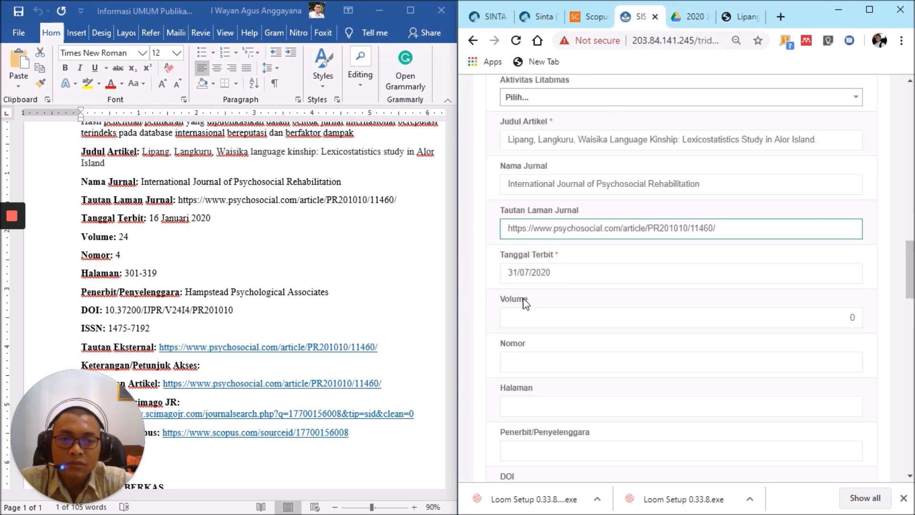
# - Set Tanggal Terbit to 16/01/2020 using the date picker
pyautogui.click(238, 280)
pyautogui.scroll(-1, 238, 279)
pyautogui.click(538, 273)
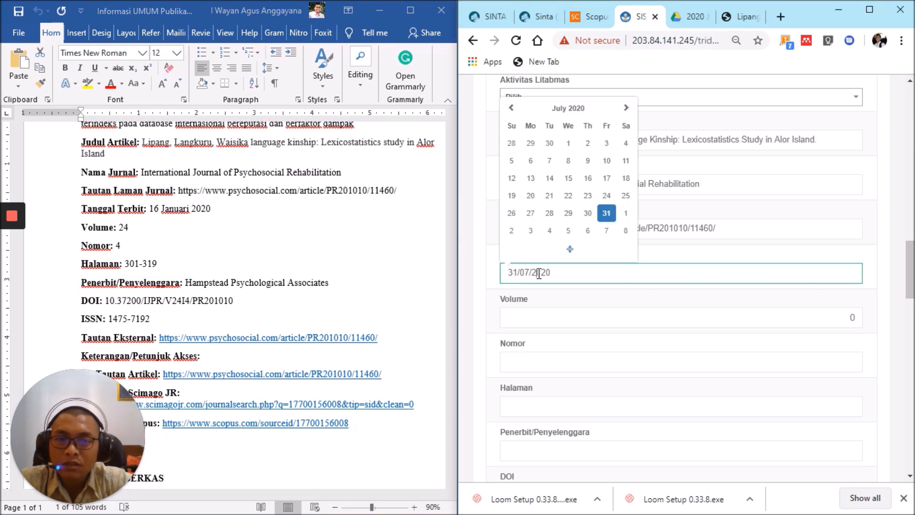
pyautogui.click(509, 110)
pyautogui.click(510, 110)
pyautogui.click(509, 110)
pyautogui.click(510, 110)
pyautogui.click(510, 110)
pyautogui.click(510, 110)
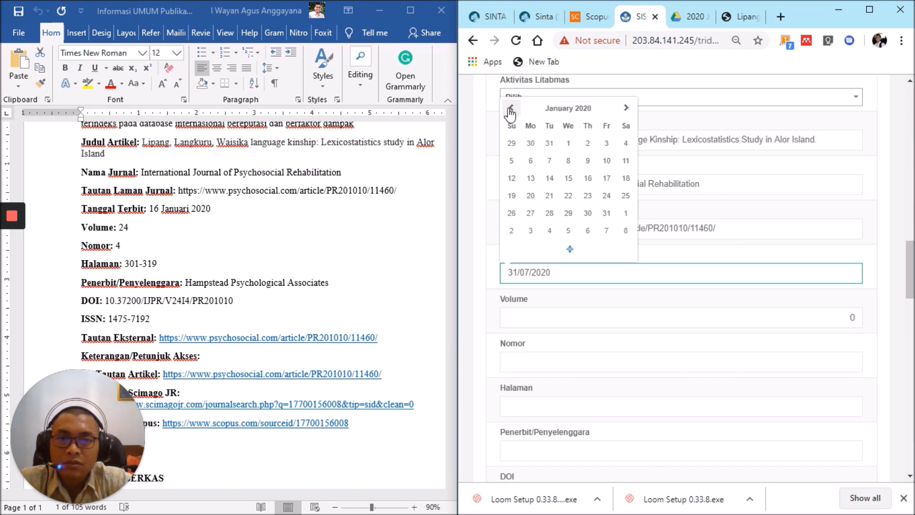
pyautogui.click(590, 179)
# - Fill in Volume with 24, Nomor with 4 and Halaman with 301-319
pyautogui.scroll(-1, 545, 313)
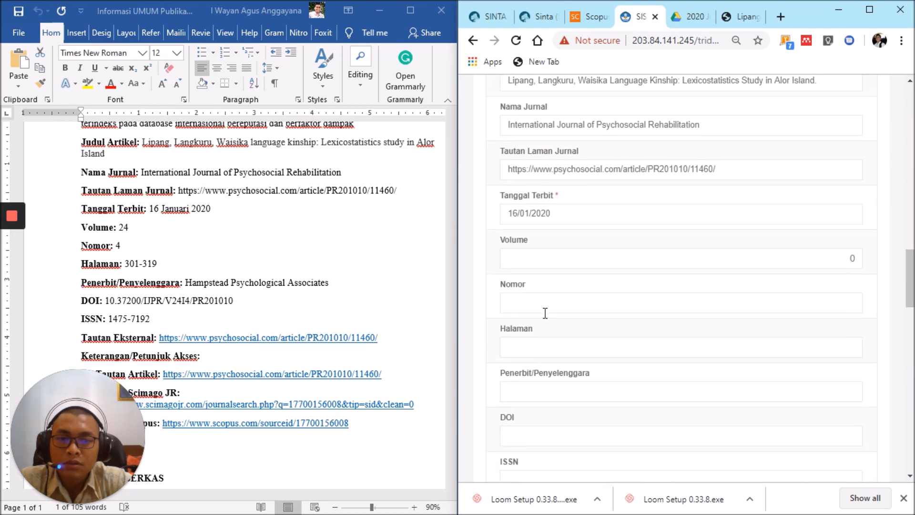
pyautogui.click(569, 260)
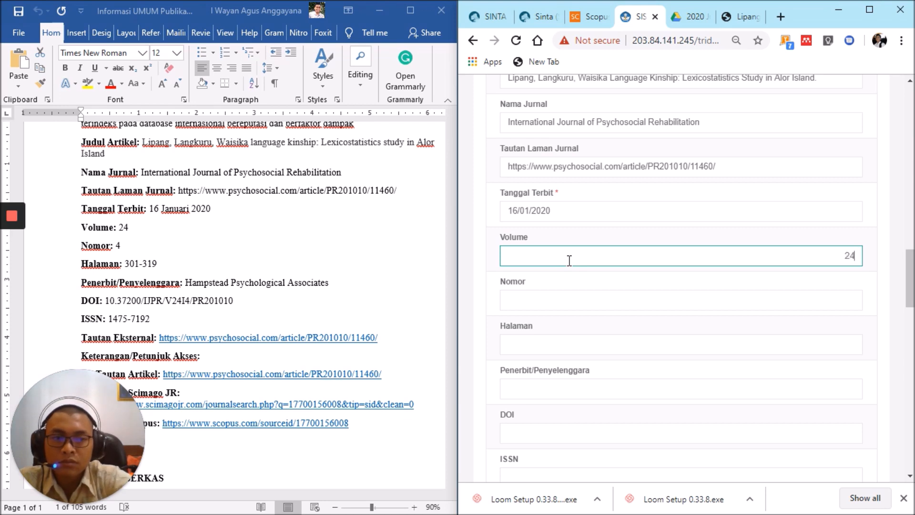
pyautogui.click(569, 303)
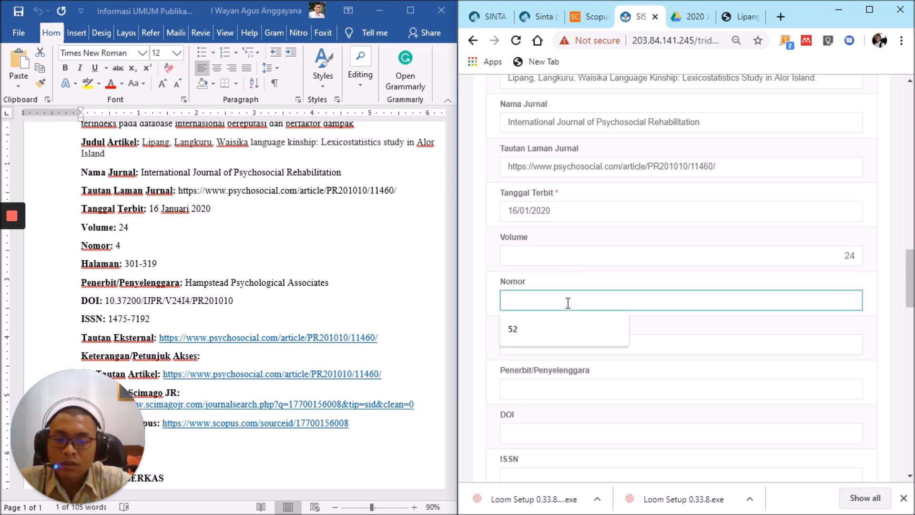
pyautogui.click(687, 333)
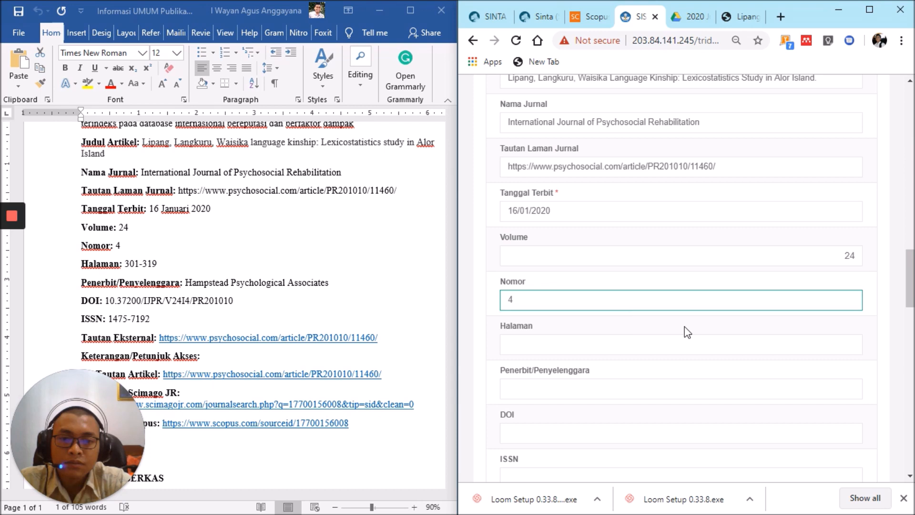
pyautogui.click(662, 344)
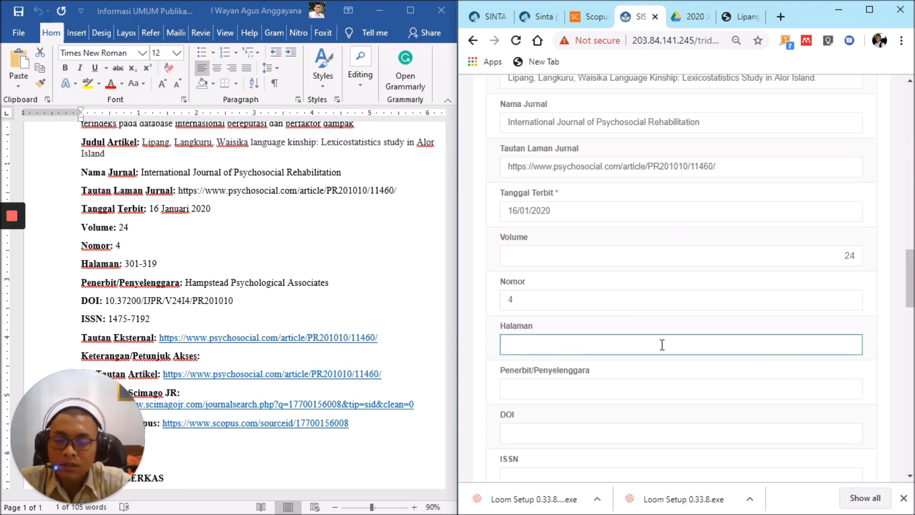
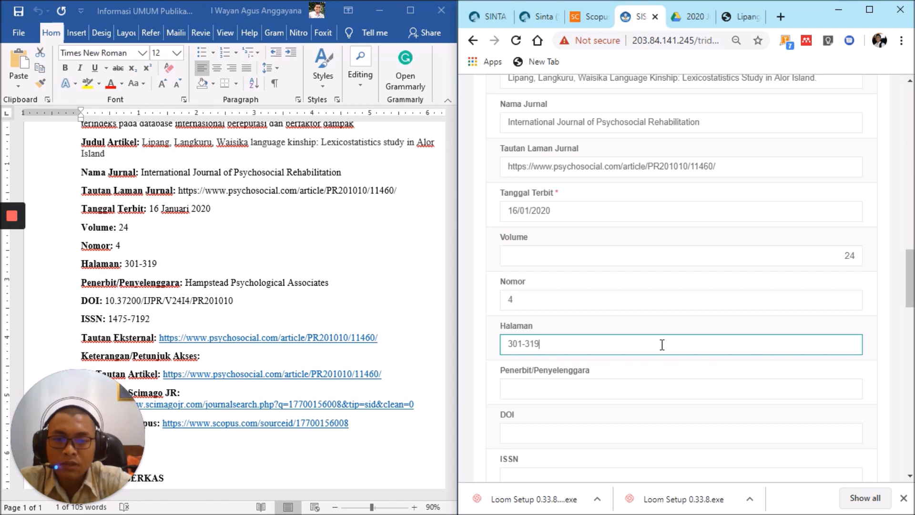
# - Copy the publisher name Hampstead Psychological Associates from the Word document into Penerbit/Penyelenggara
pyautogui.scroll(-2, 662, 344)
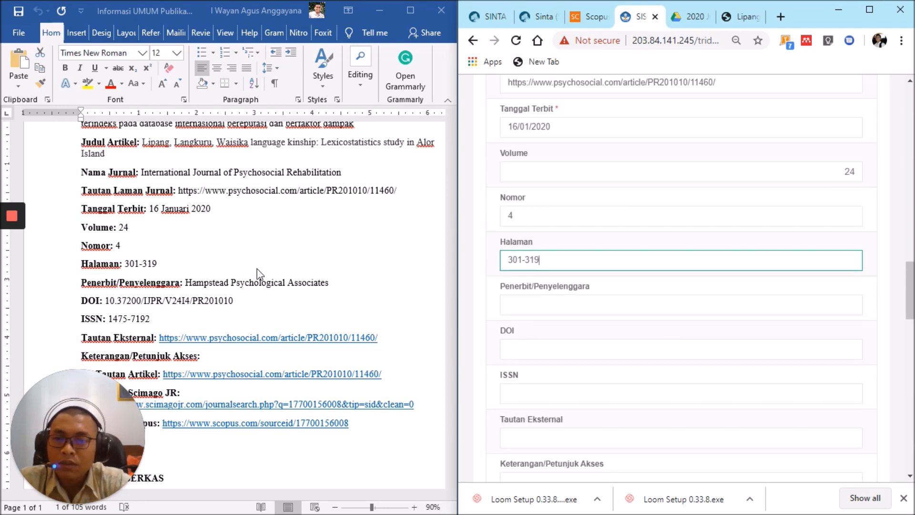
pyautogui.hotkey('alt', 'Tab')
pyautogui.moveTo(340, 283); pyautogui.dragTo(196, 282)
pyautogui.hotkey('ctrl', 'c')
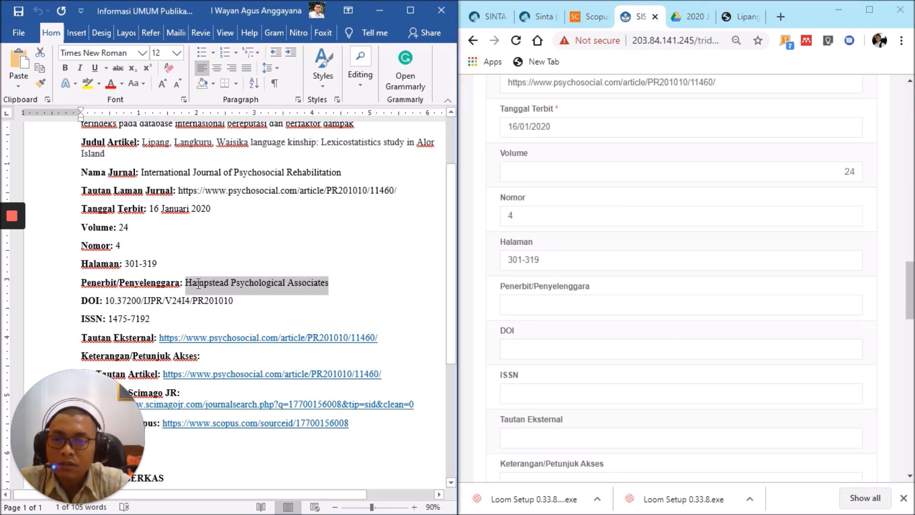
pyautogui.click(560, 312)
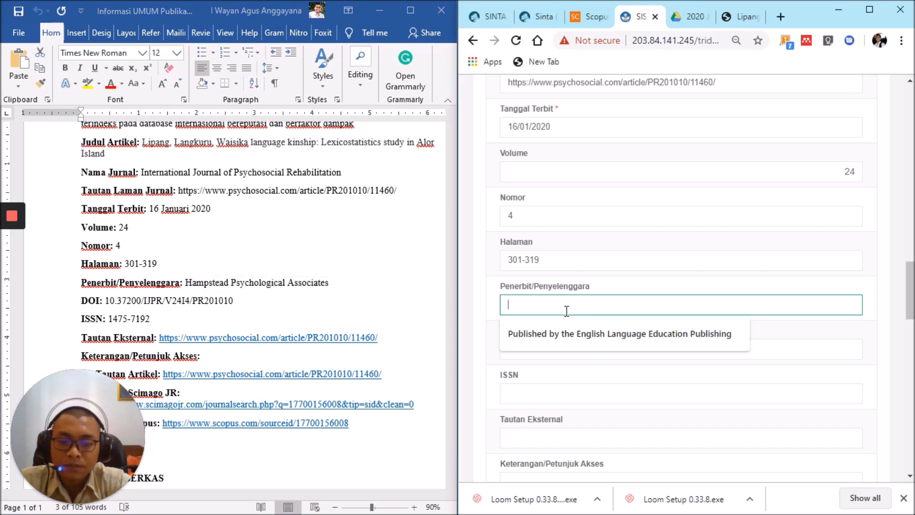
pyautogui.hotkey('ctrl', 'v')
# - Copy the DOI 10.37200/IJPR/V24I4/PR201010 from the Word document into the form's DOI field
pyautogui.hotkey('alt', 'Tab')
pyautogui.moveTo(106, 300); pyautogui.dragTo(232, 302)
pyautogui.hotkey('ctrl', 'c')
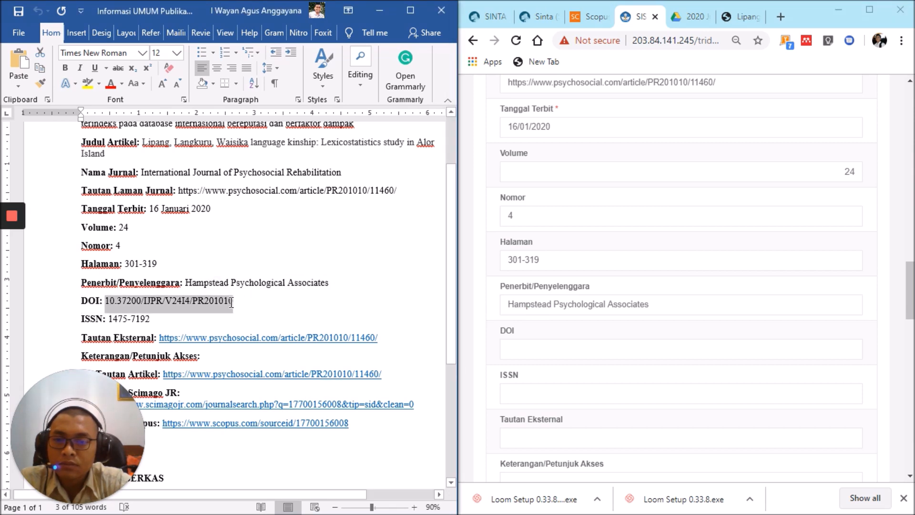
pyautogui.click(540, 348)
pyautogui.hotkey('ctrl', 'v')
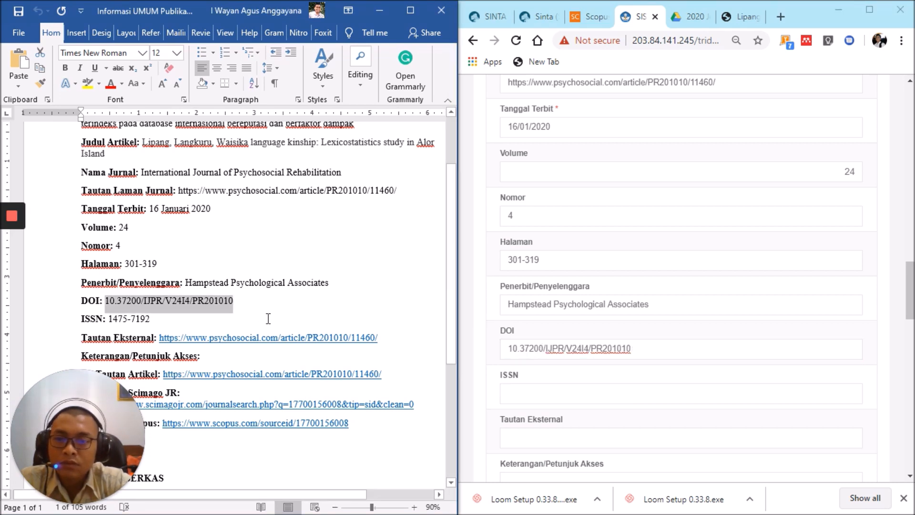
# - Copy the ISSN 1475-7192 from the Word document into the form's ISSN field
pyautogui.scroll(-2, 268, 318)
pyautogui.moveTo(155, 281); pyautogui.dragTo(108, 279)
pyautogui.hotkey('ctrl', 'c')
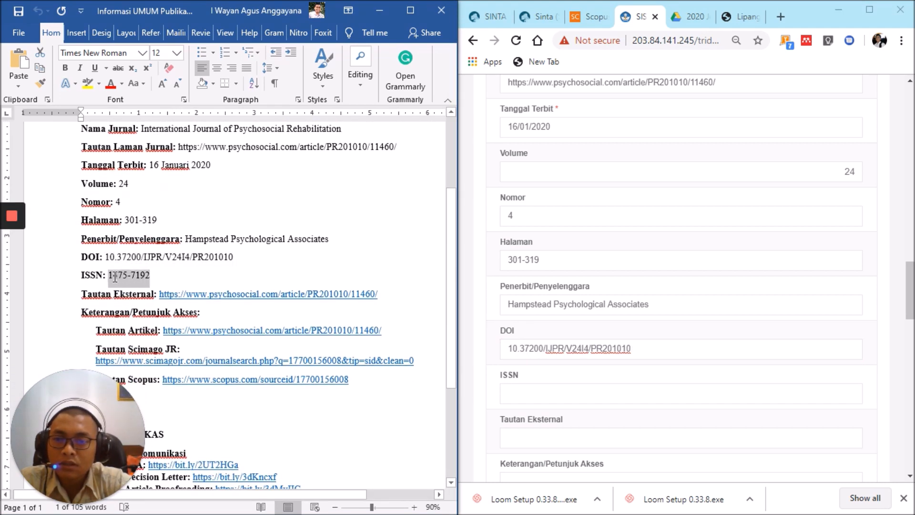
pyautogui.click(525, 391)
pyautogui.hotkey('ctrl', 'v')
pyautogui.scroll(-1, 311, 285)
pyautogui.scroll(-2, 311, 285)
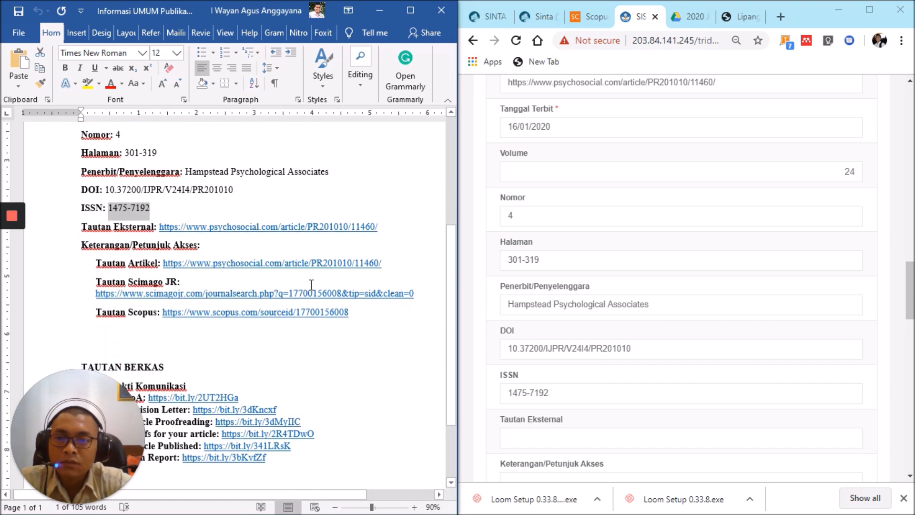
pyautogui.click(381, 211)
pyautogui.doubleClick(322, 213)
pyautogui.hotkey('ctrl', 'c')
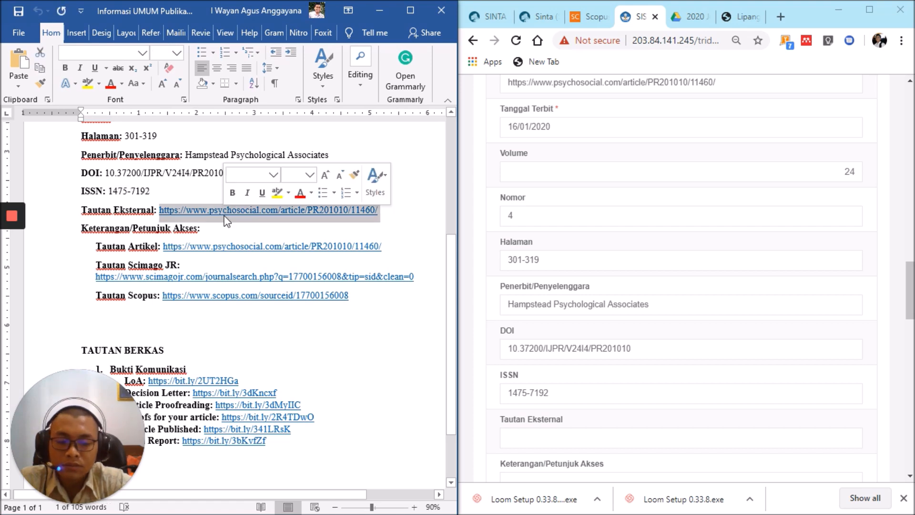
pyautogui.click(542, 437)
pyautogui.hotkey('ctrl', 'v')
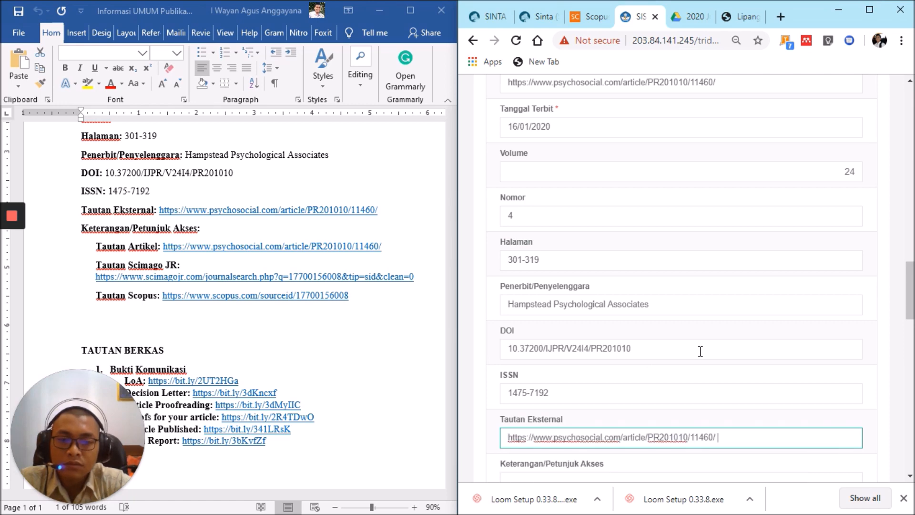
# - Copy the Tautan Artikel, Tautan Scimago JR and Tautan Scopus lines from the Word document into Keterangan/Petunjuk Akses
pyautogui.scroll(-6, 700, 351)
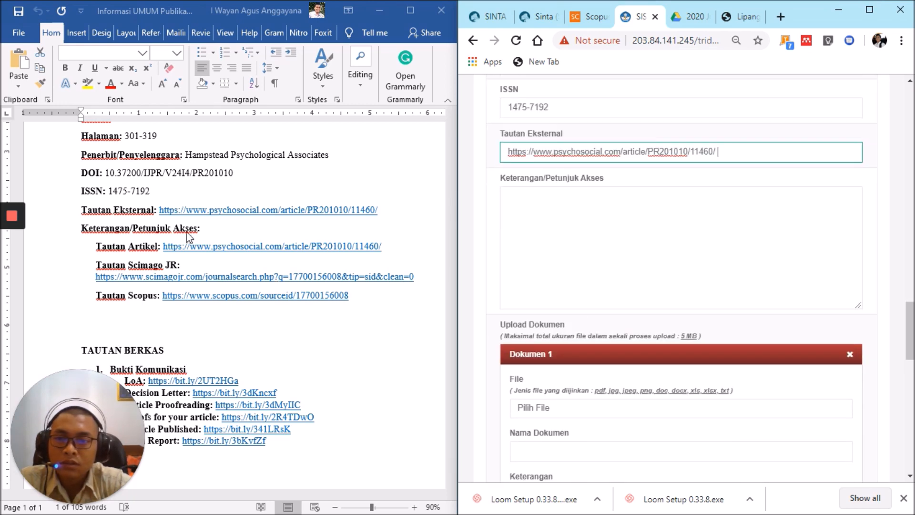
pyautogui.hotkey('alt', 'Tab')
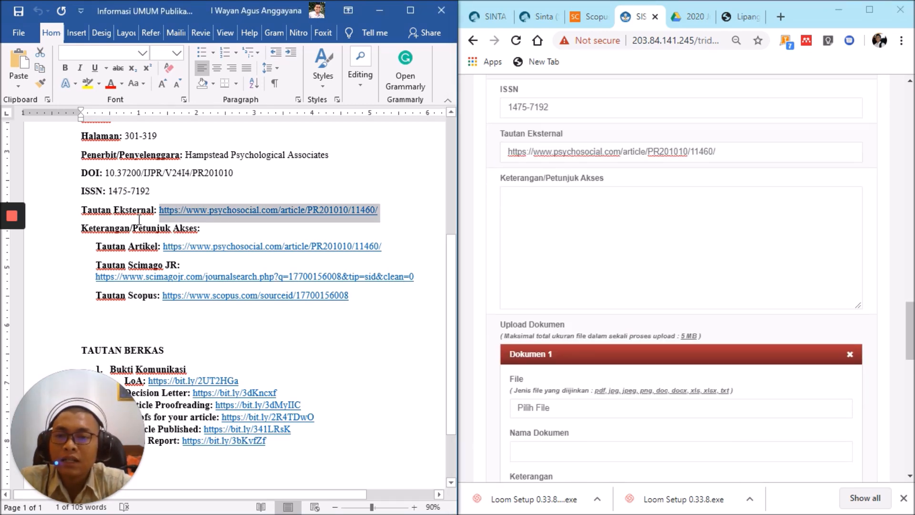
pyautogui.moveTo(97, 246); pyautogui.dragTo(352, 296)
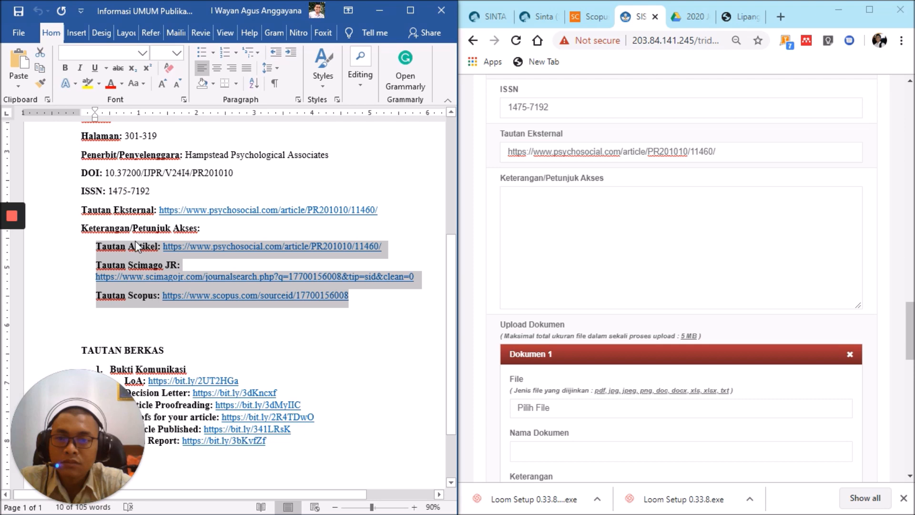
pyautogui.click(578, 218)
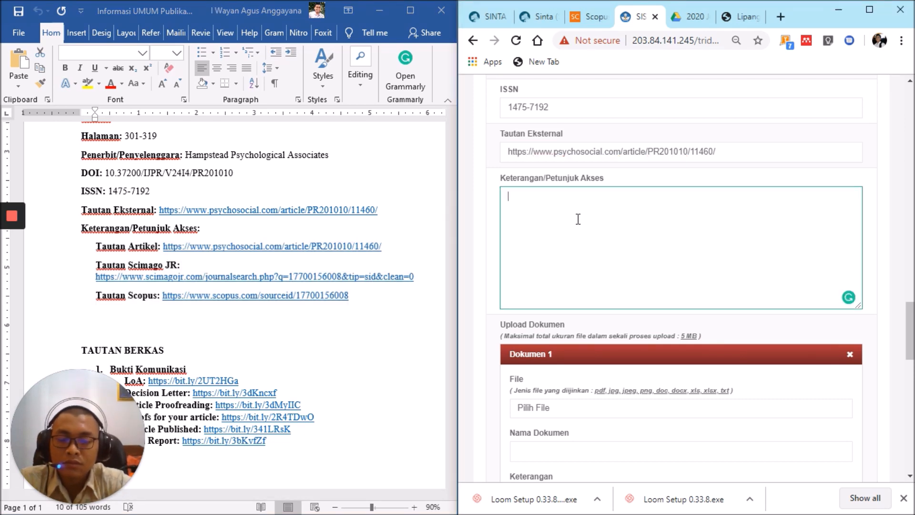
pyautogui.write('Tautan Artikel: https://www.psychosocial.com/article/PR201010/11460/ Tautan Scimago JR: https://www.scimagojr.com/journalsearch')
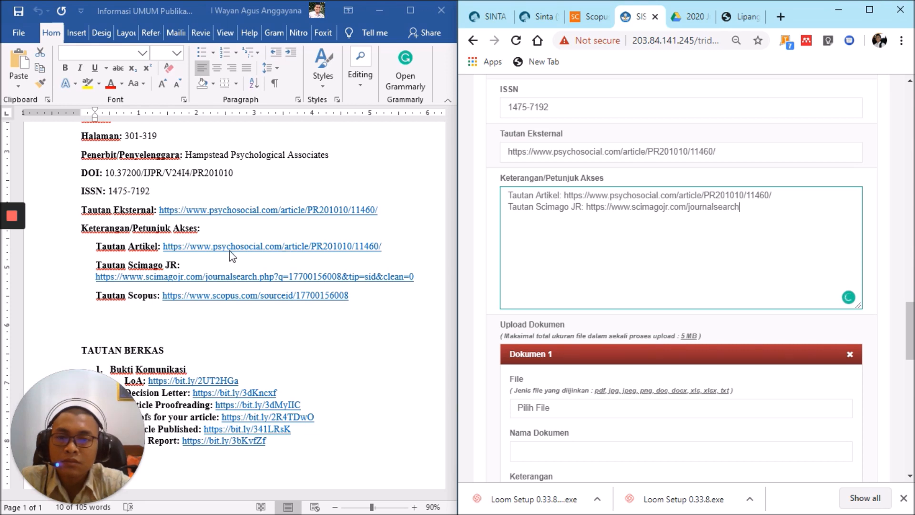
# - Try to replace the Keterangan/Petunjuk Akses text with a fresh copy of the three link lines from the Word document
pyautogui.click(138, 294)
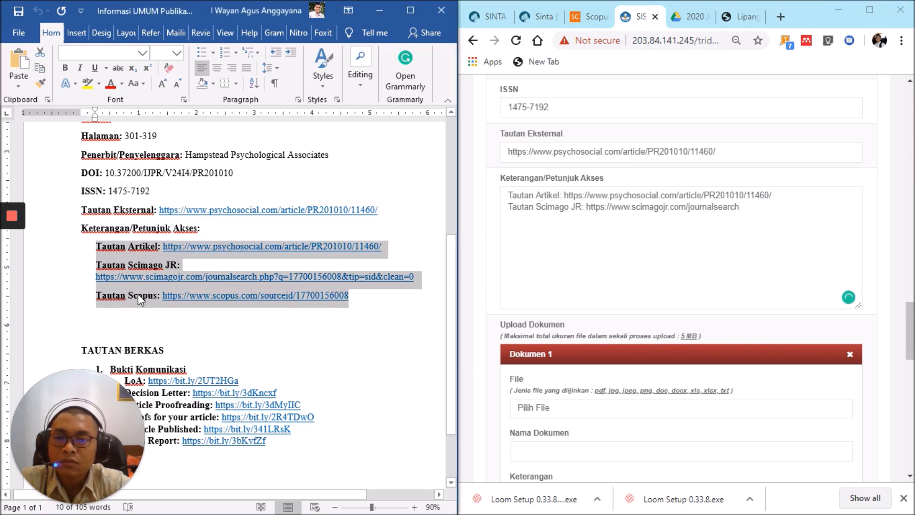
pyautogui.rightClick(123, 290)
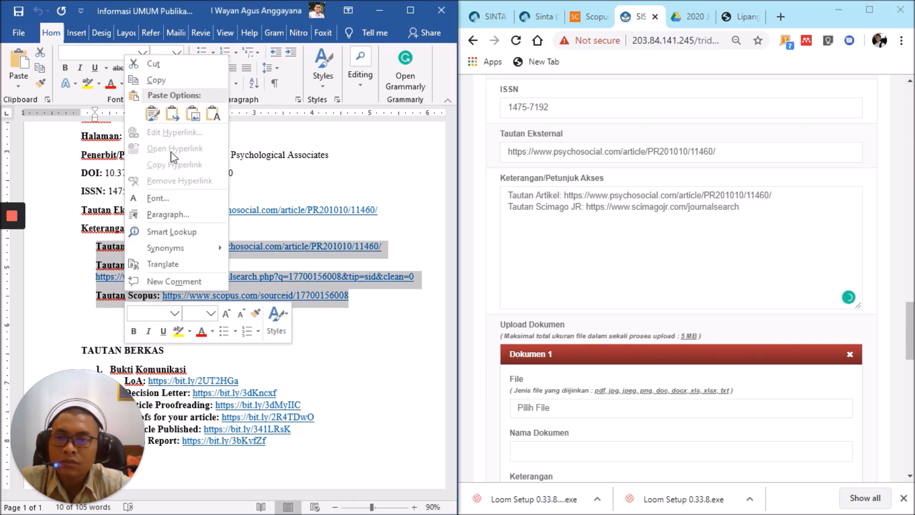
pyautogui.click(189, 82)
pyautogui.click(755, 206)
pyautogui.hotkey('ctrl', 'a')
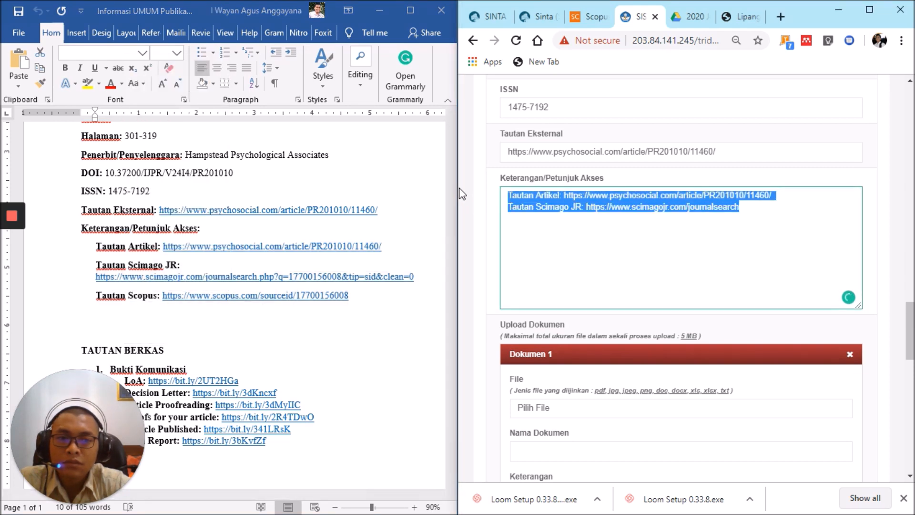
pyautogui.click(572, 238)
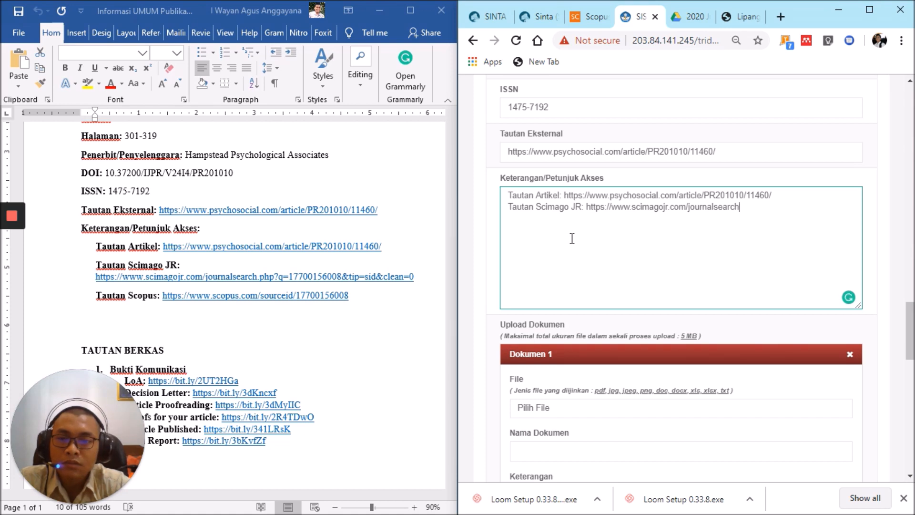
# - Compare the Keterangan/Petunjuk Akses text with the Word document's links and examine the Dokumen 1 upload fields
pyautogui.scroll(-2, 256, 263)
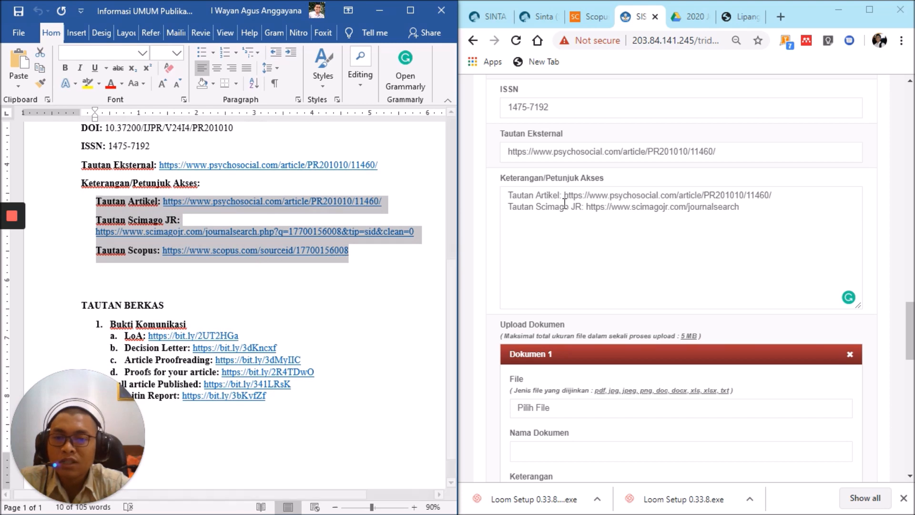
pyautogui.click(565, 202)
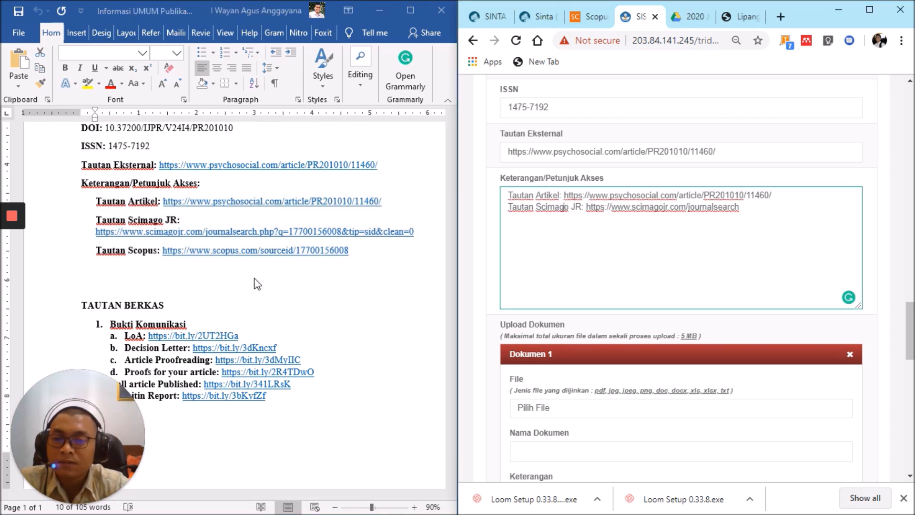
pyautogui.scroll(-1, 271, 312)
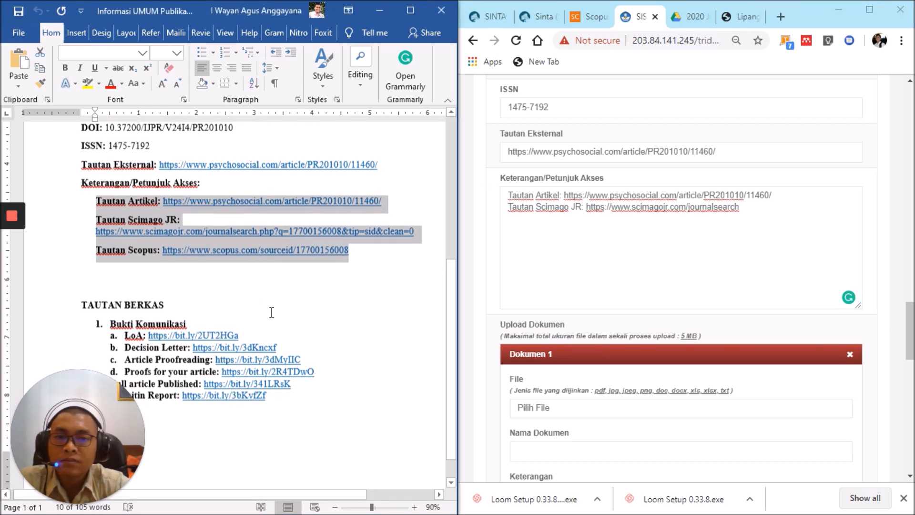
pyautogui.scroll(-5, 608, 360)
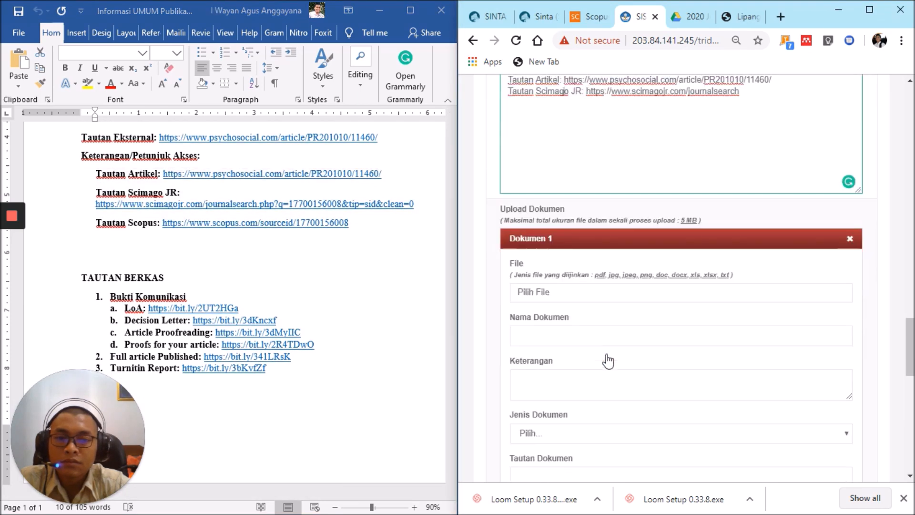
pyautogui.scroll(3, 609, 360)
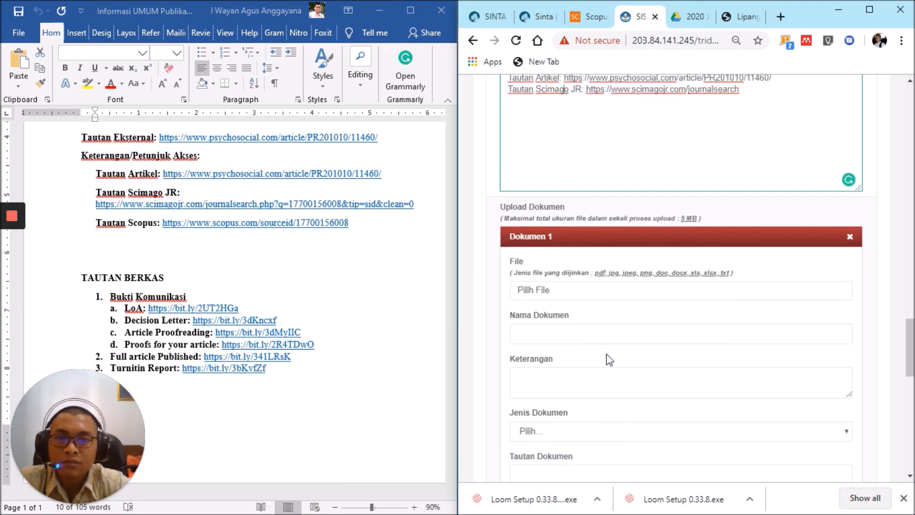
pyautogui.scroll(-1, 609, 360)
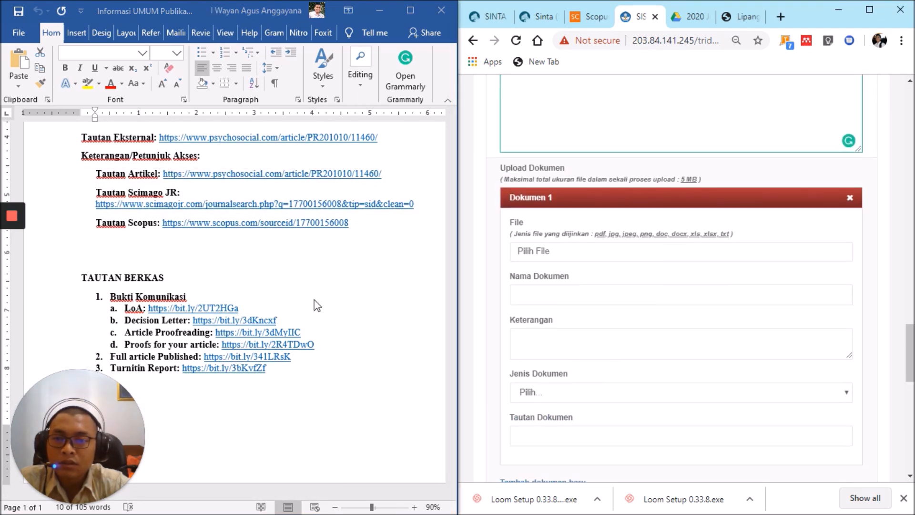
pyautogui.scroll(-1, 314, 300)
pyautogui.click(603, 176)
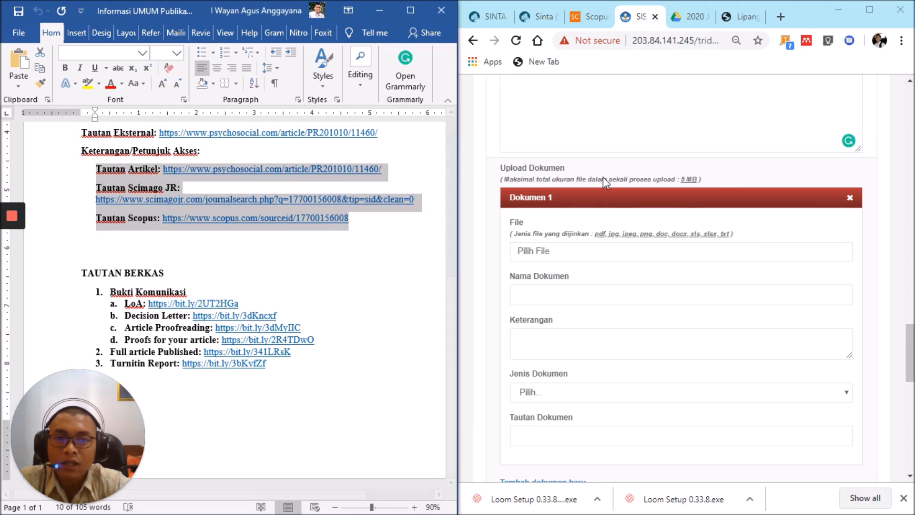
pyautogui.hotkey('ctrl', 'v')
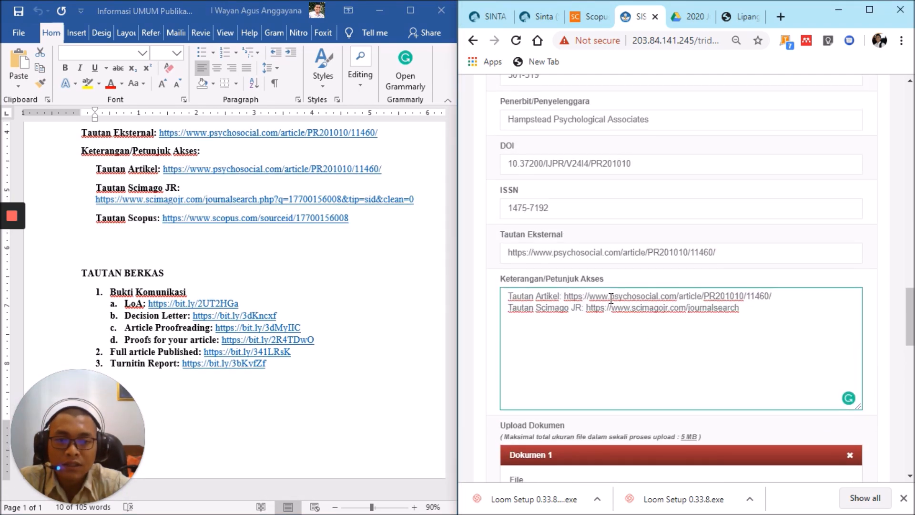
# - Start choosing the Dokumen 1 file and browse to YT > YT Sinkron SCOPUS, SINTA, SISTER > 1. Bukti Komunikasi dengan Jurnal on Local Disk (D:)
pyautogui.scroll(-1, 657, 324)
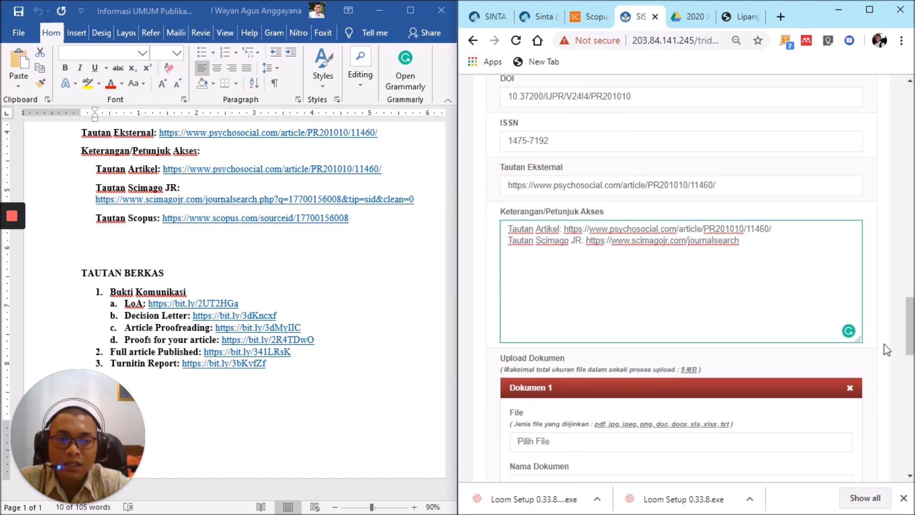
pyautogui.moveTo(911, 330); pyautogui.dragTo(911, 368)
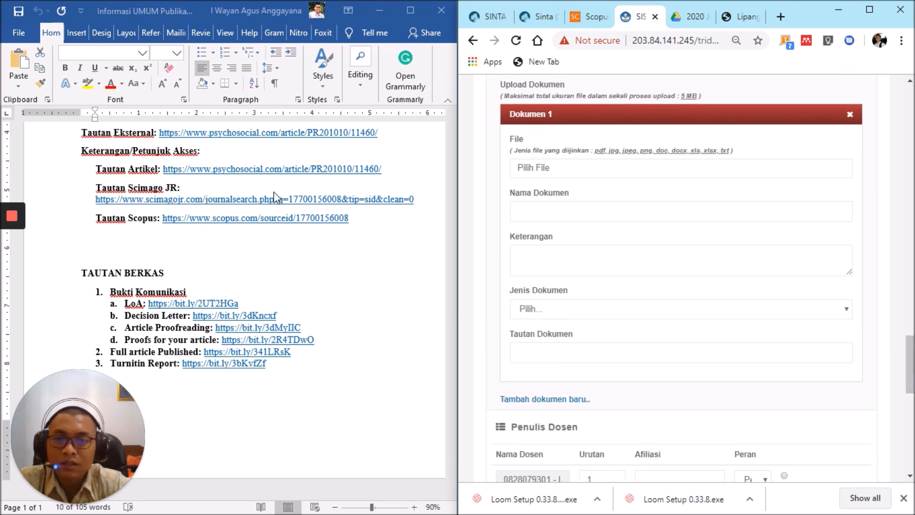
pyautogui.click(560, 170)
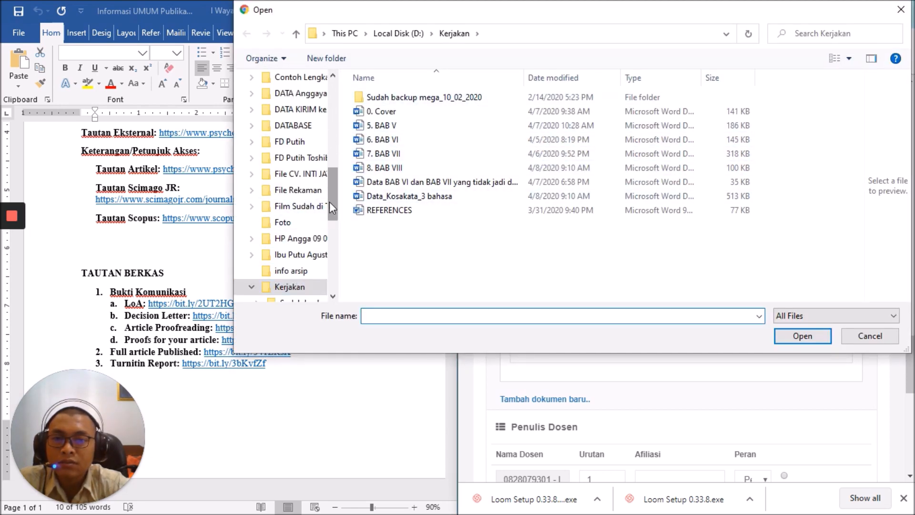
pyautogui.moveTo(330, 201); pyautogui.dragTo(327, 227)
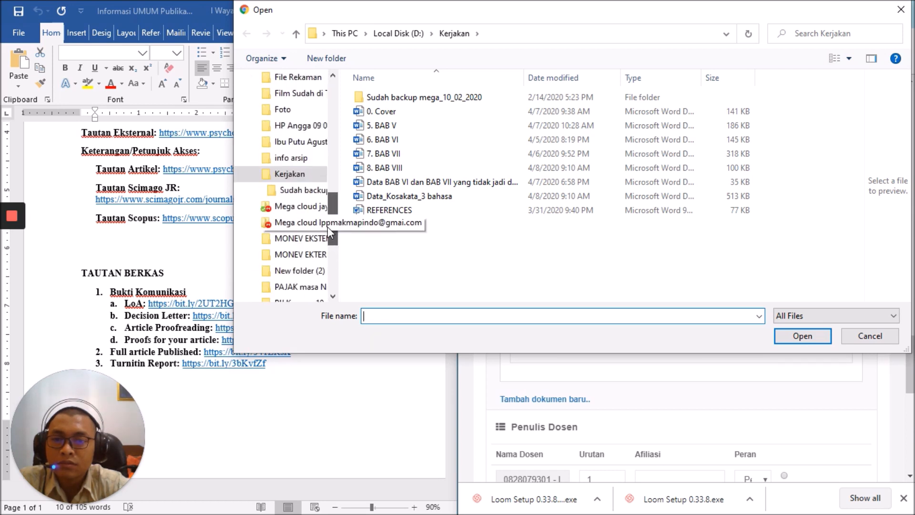
pyautogui.moveTo(329, 229); pyautogui.dragTo(328, 184)
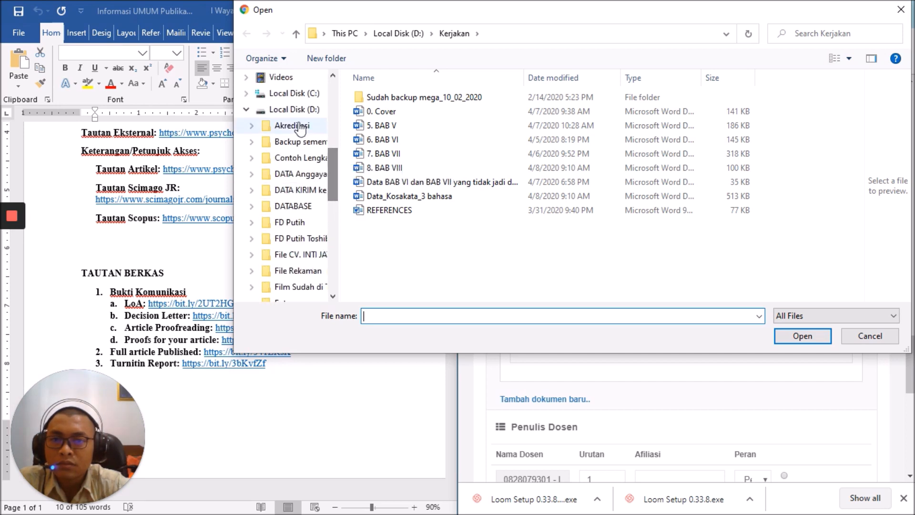
pyautogui.click(299, 110)
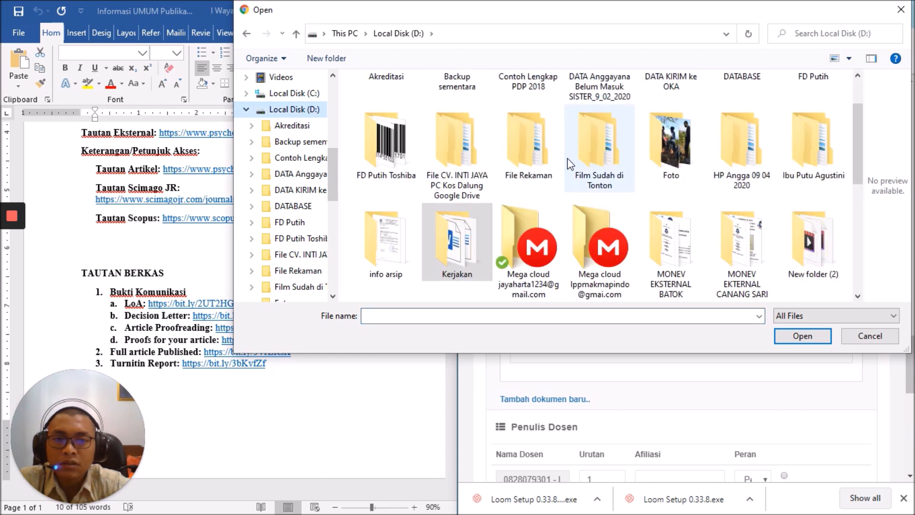
pyautogui.scroll(-2, 614, 186)
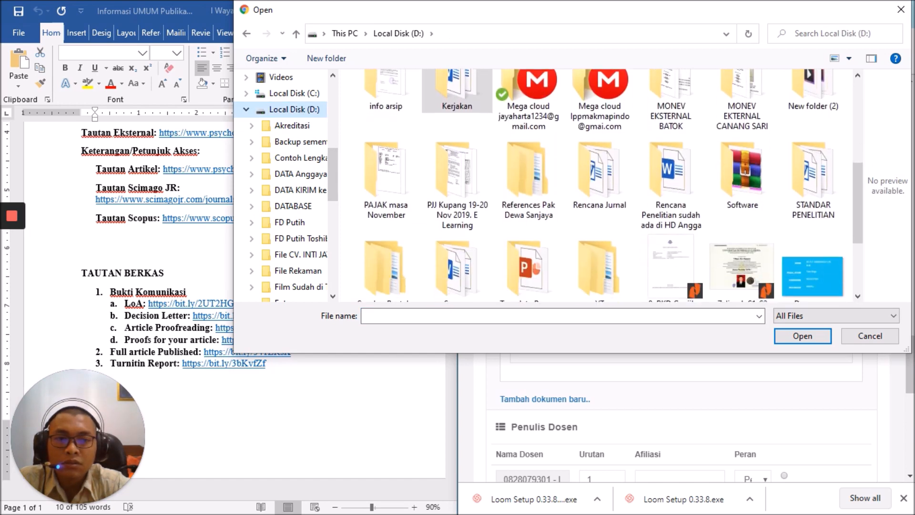
pyautogui.scroll(-2, 611, 199)
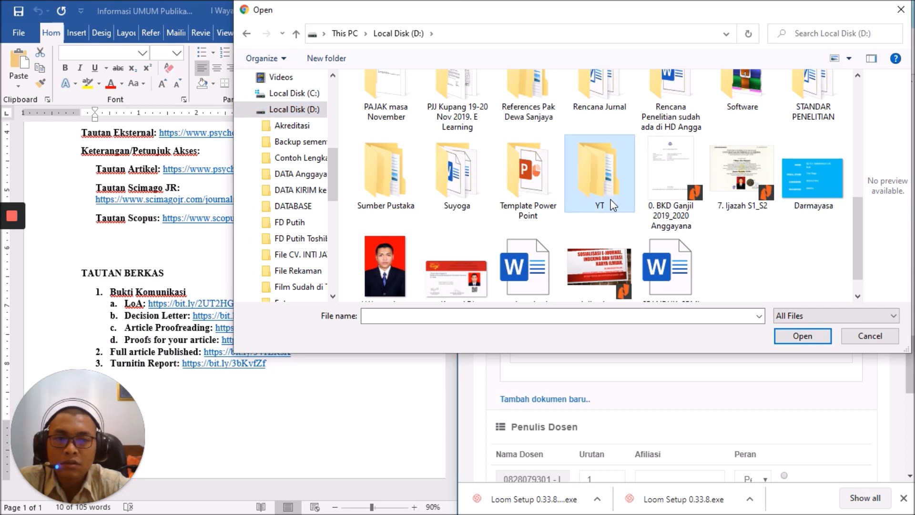
pyautogui.doubleClick(612, 203)
pyautogui.doubleClick(547, 111)
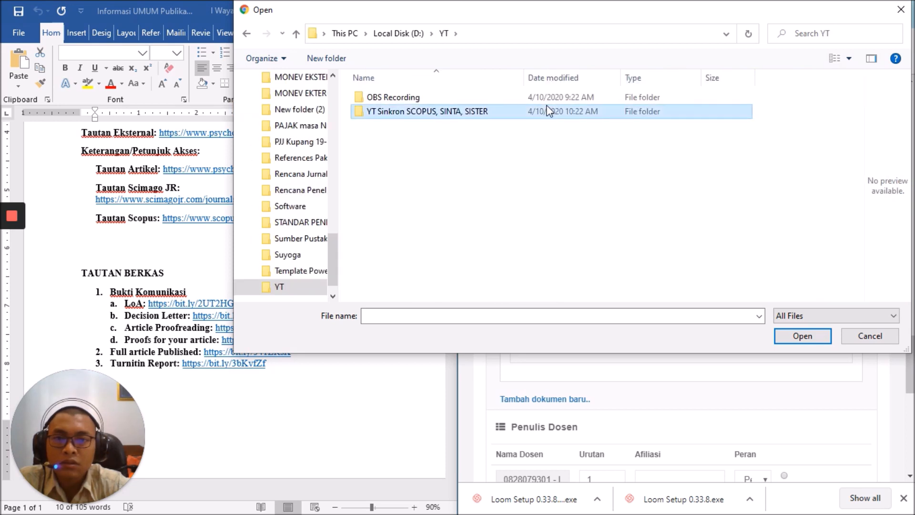
pyautogui.doubleClick(536, 97)
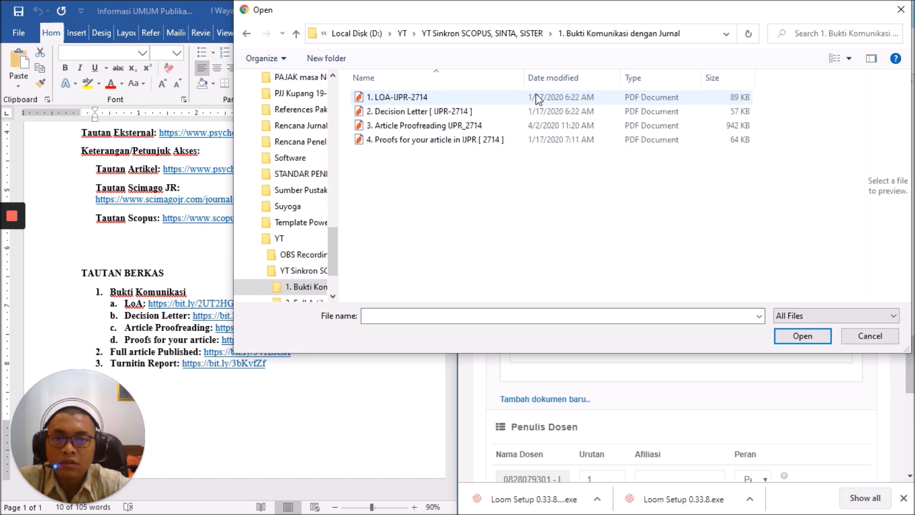
# - Attach 1. LOA-IJPR-2714.pdf as the Dokumen 1 file and enter LOA as its Nama Dokumen
pyautogui.click(536, 98)
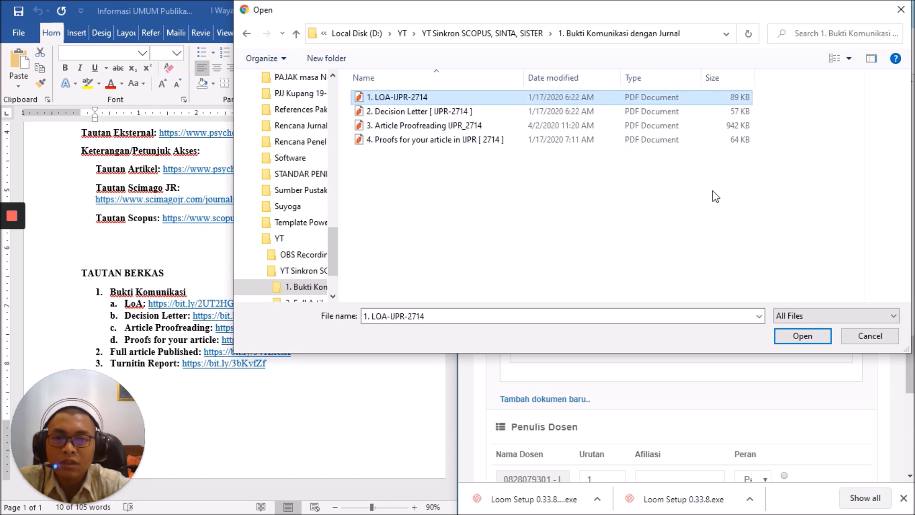
pyautogui.click(803, 336)
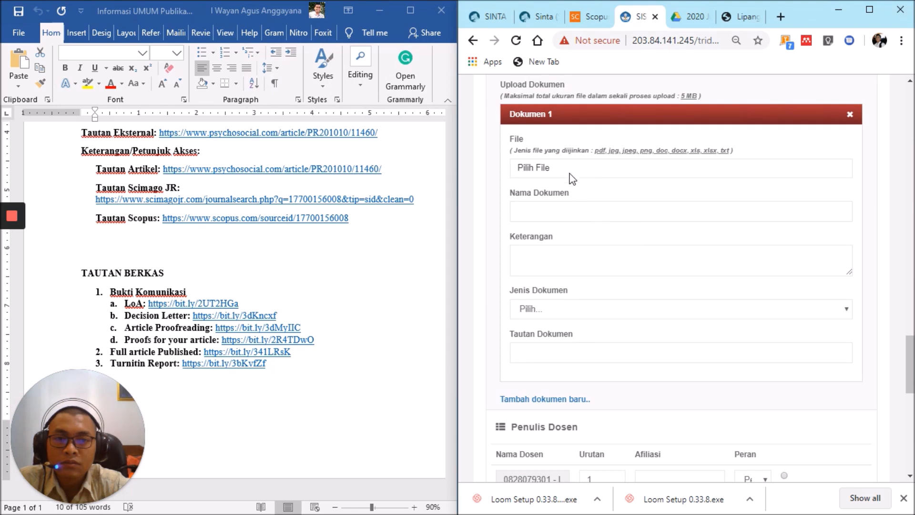
pyautogui.click(559, 212)
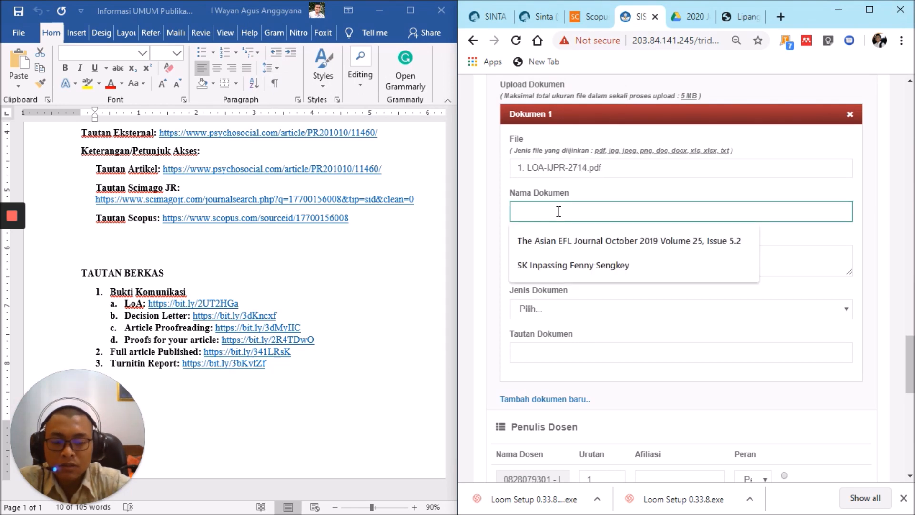
pyautogui.write('LOA')
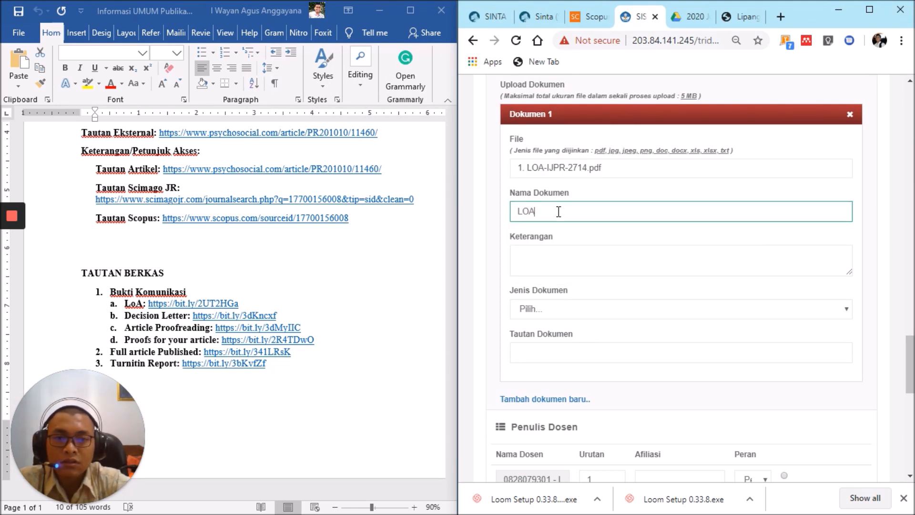
# - Correct the Dokumen 1 Nama Dokumen to LoA and enter LoA as its Keterangan
pyautogui.press('BackSpace')
pyautogui.press('BackSpace')
pyautogui.write('oA')
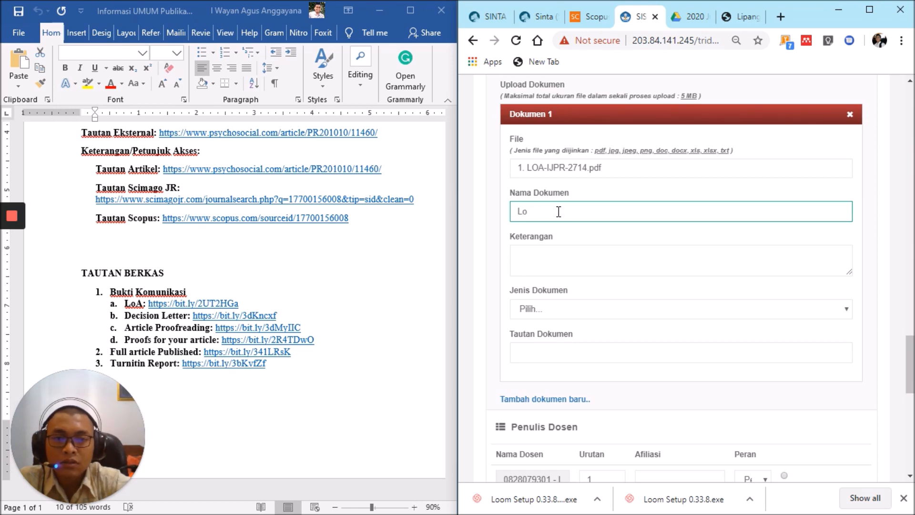
pyautogui.click(555, 259)
pyautogui.write('LoA')
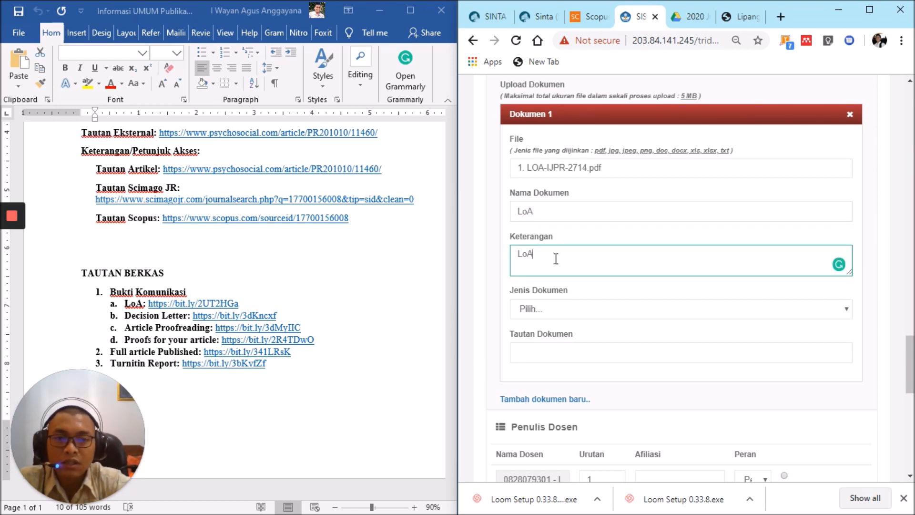
# - Set the Jenis Dokumen of Dokumen 1 to Publikasi
pyautogui.click(560, 312)
pyautogui.scroll(-1, 596, 181)
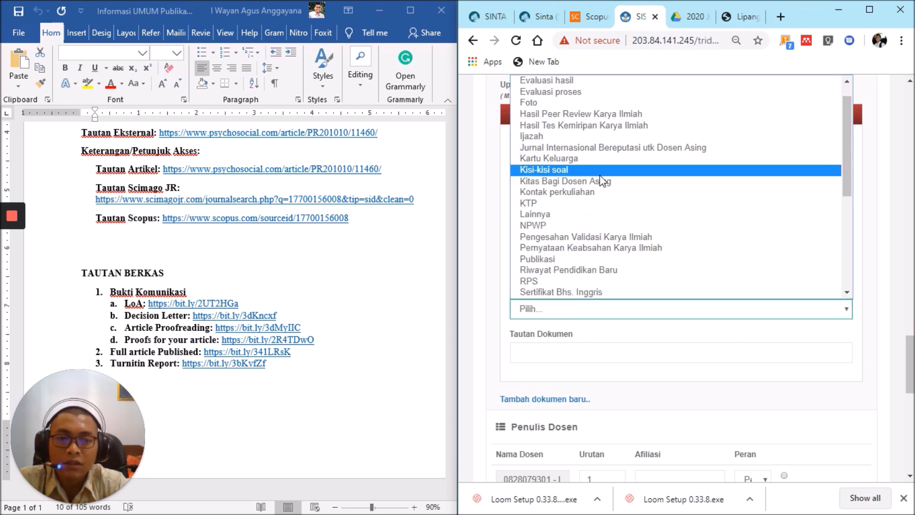
pyautogui.scroll(-1, 598, 180)
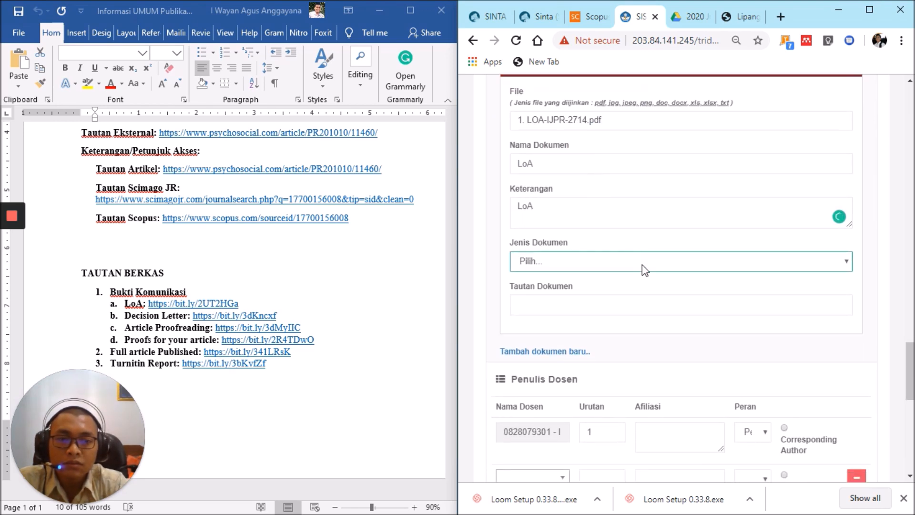
pyautogui.click(642, 265)
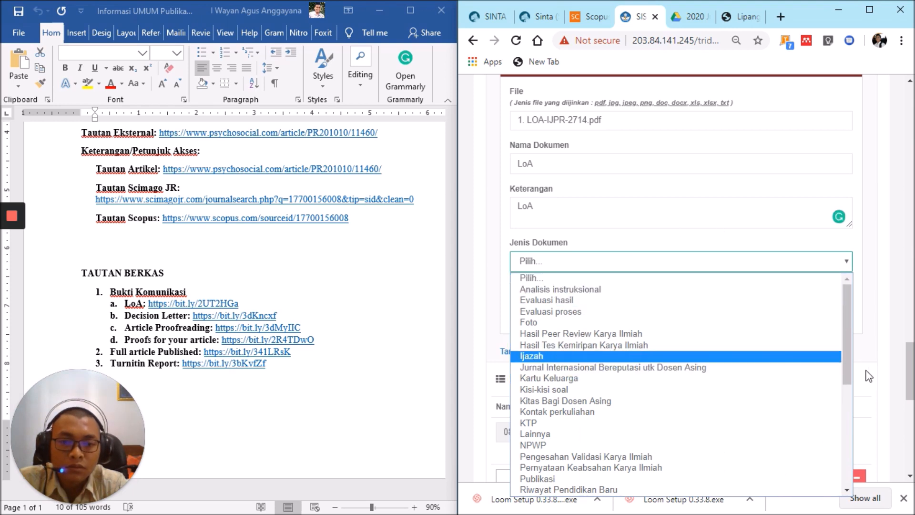
pyautogui.moveTo(847, 344); pyautogui.dragTo(836, 457)
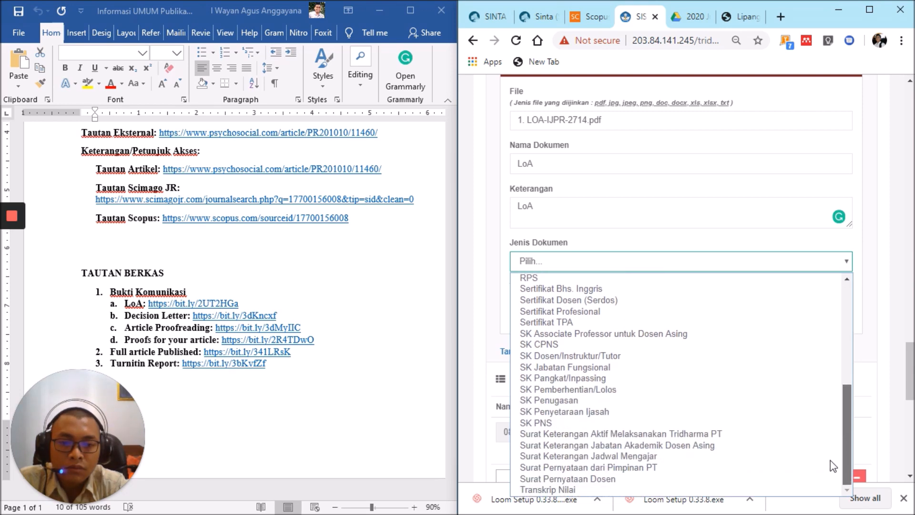
pyautogui.moveTo(829, 450); pyautogui.dragTo(826, 380)
pyautogui.scroll(3, 828, 382)
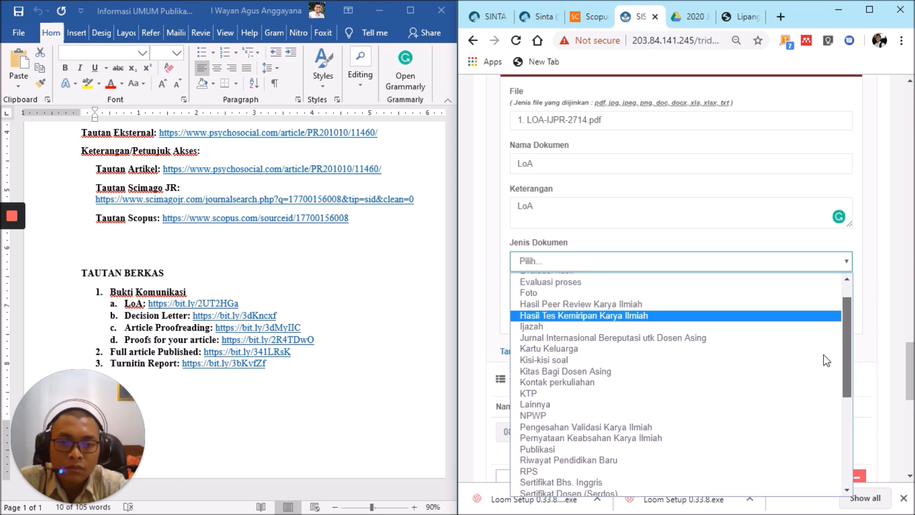
pyautogui.scroll(2, 827, 363)
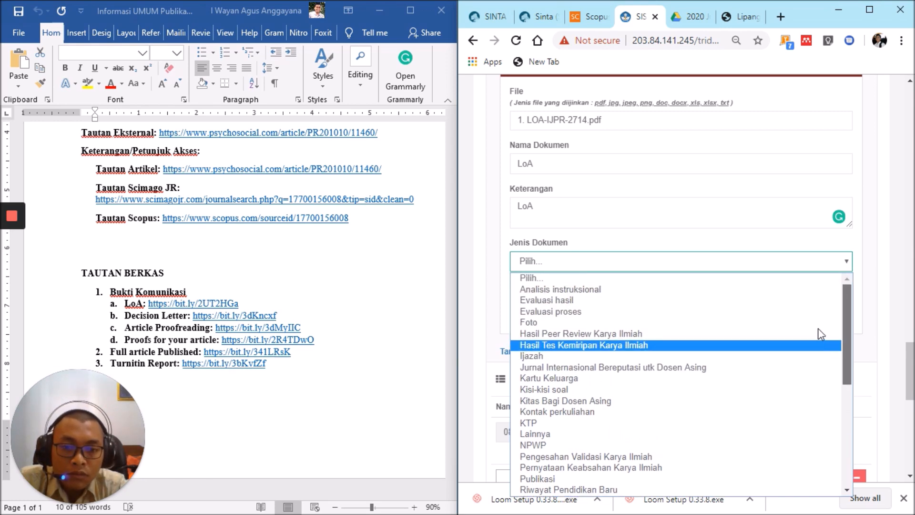
pyautogui.scroll(-2, 817, 334)
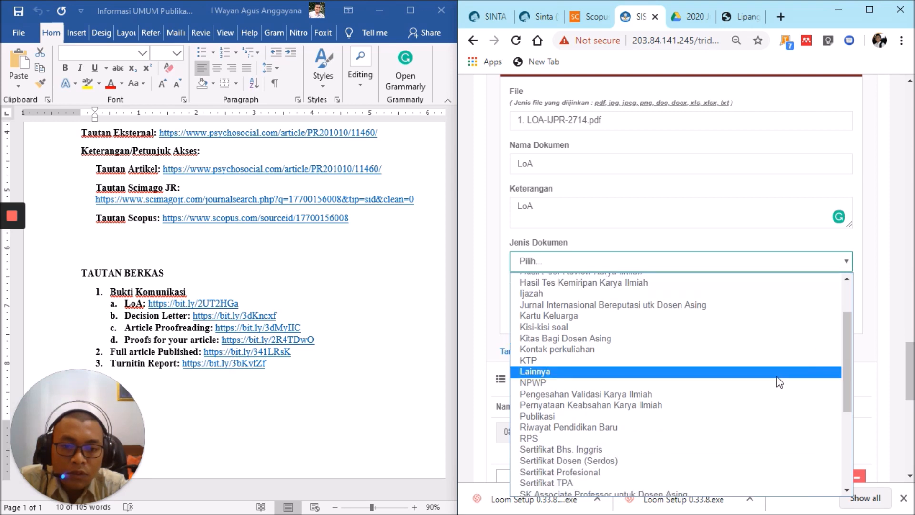
pyautogui.click(736, 425)
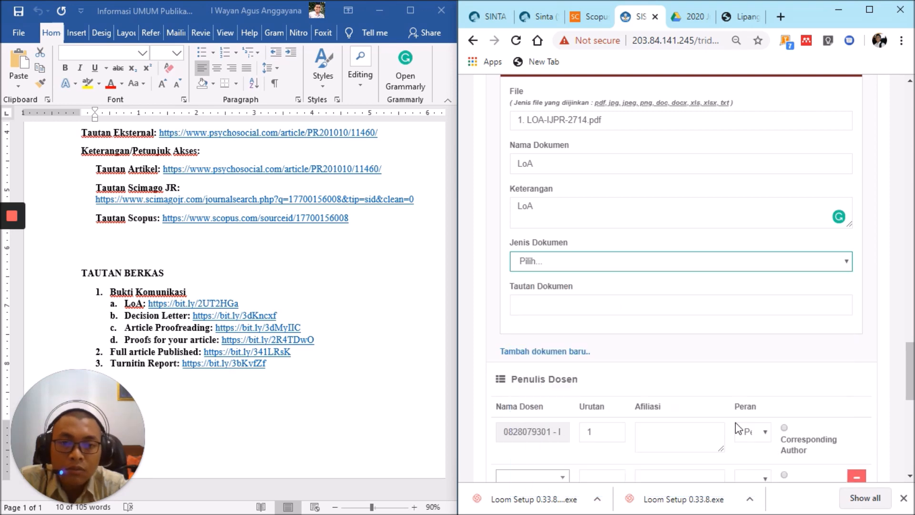
pyautogui.click(636, 262)
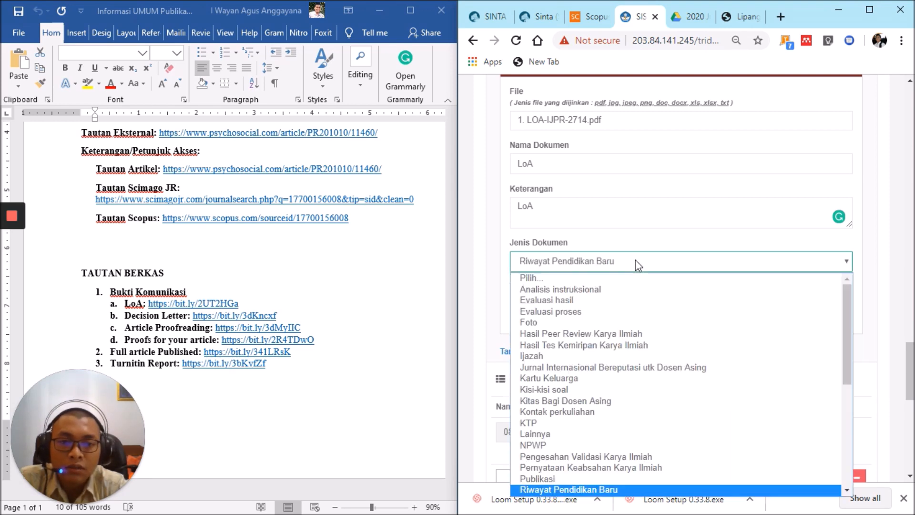
pyautogui.click(657, 480)
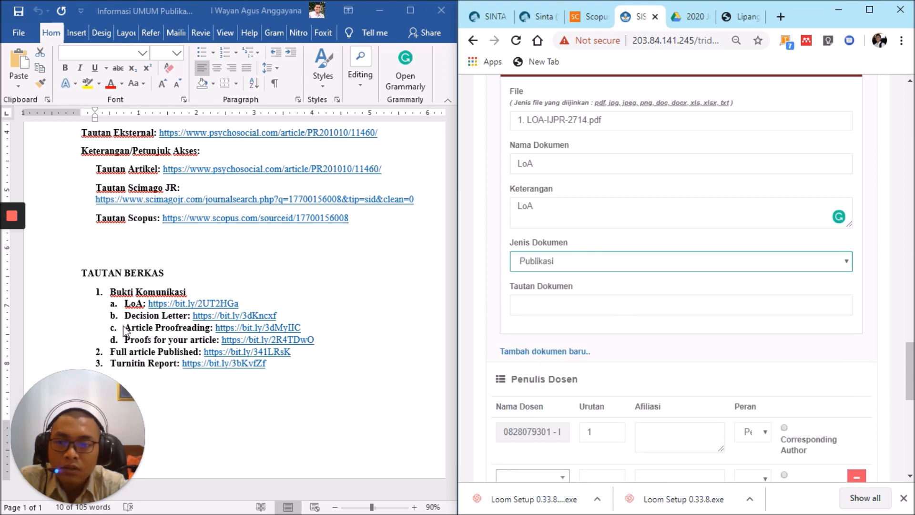
pyautogui.click(199, 304)
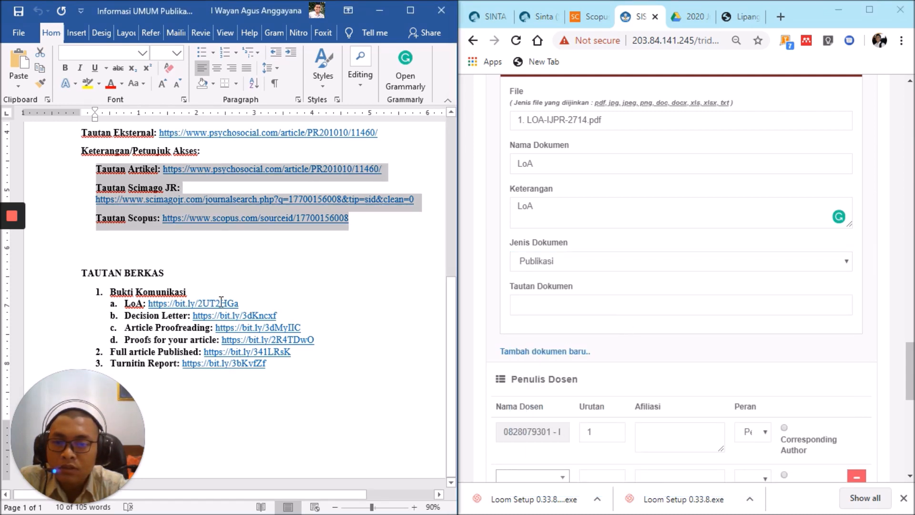
pyautogui.moveTo(242, 303); pyautogui.dragTo(190, 303)
pyautogui.hotkey('ctrl', 'c')
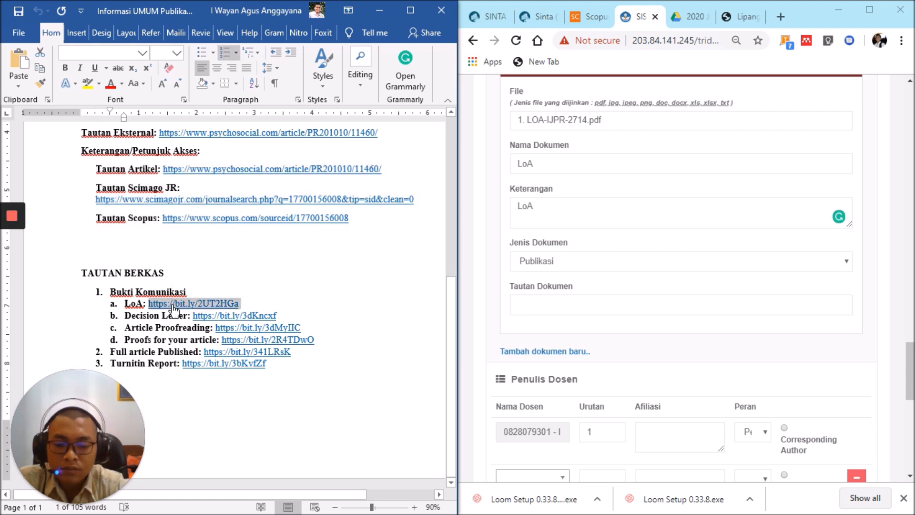
pyautogui.click(569, 301)
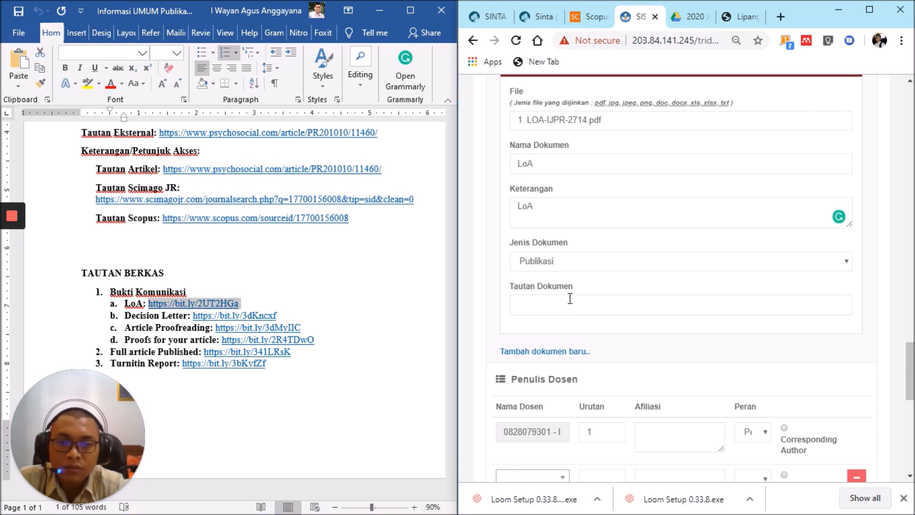
pyautogui.hotkey('ctrl', 'v')
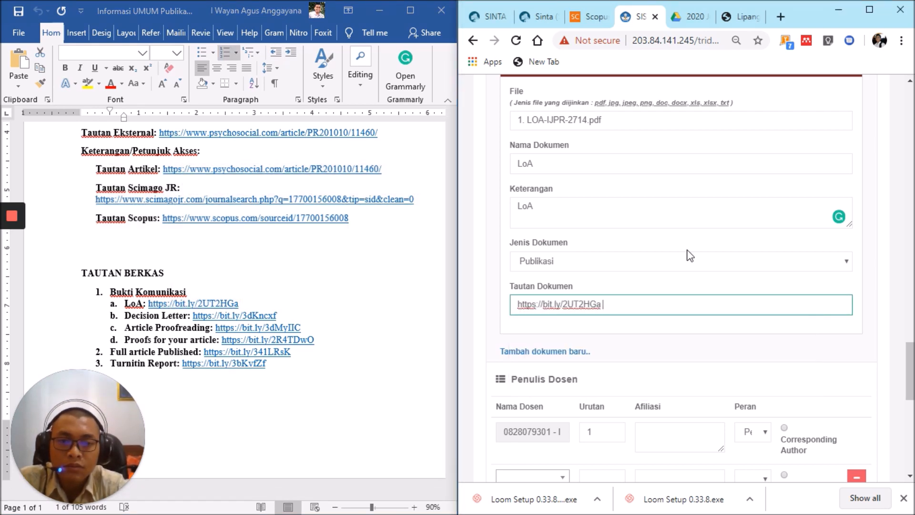
# - Enter Akademi Komunitas Manajemen Perhotelan Indonesia as the first Penulis Dosen's Afiliasi and check the available Peran options
pyautogui.scroll(-3, 689, 256)
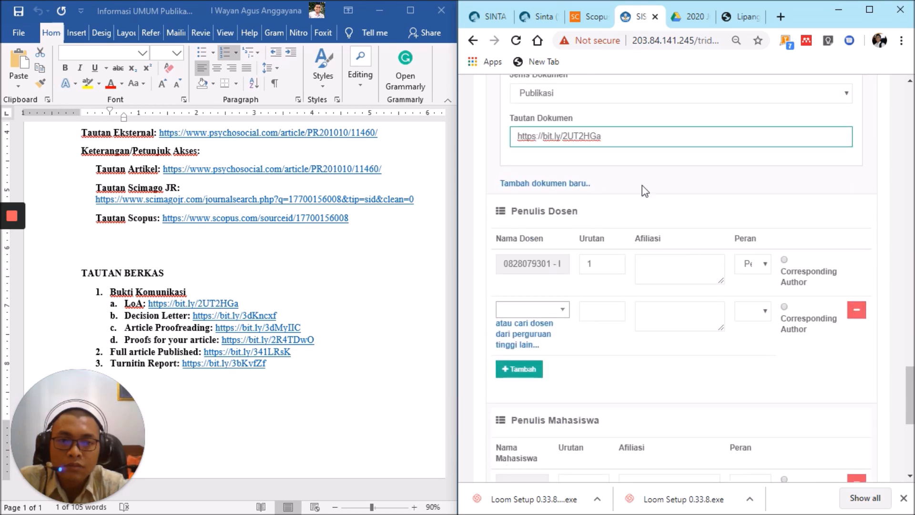
pyautogui.click(610, 260)
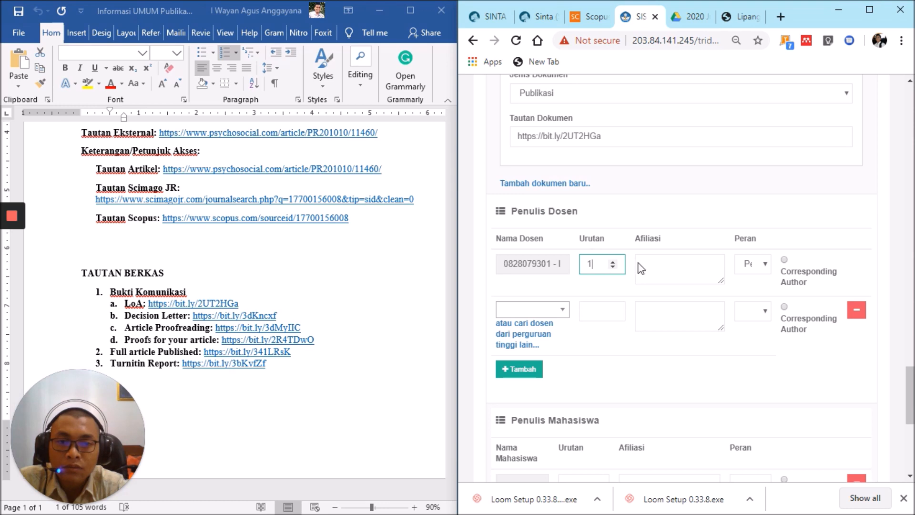
pyautogui.click(695, 280)
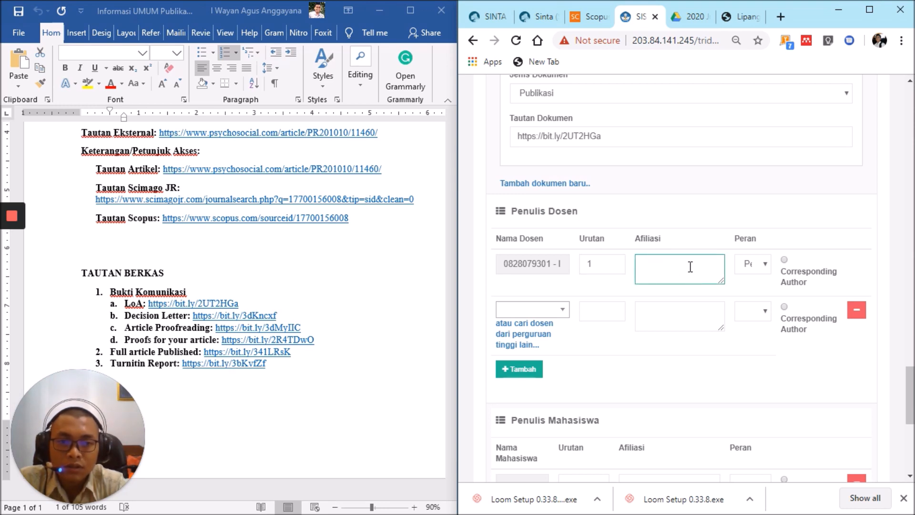
pyautogui.write('Akademi ')
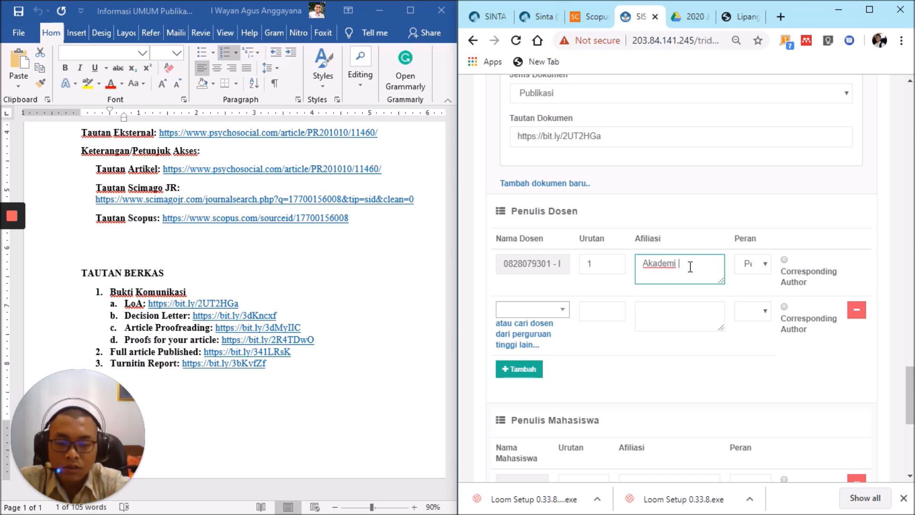
pyautogui.write('Komunitas ')
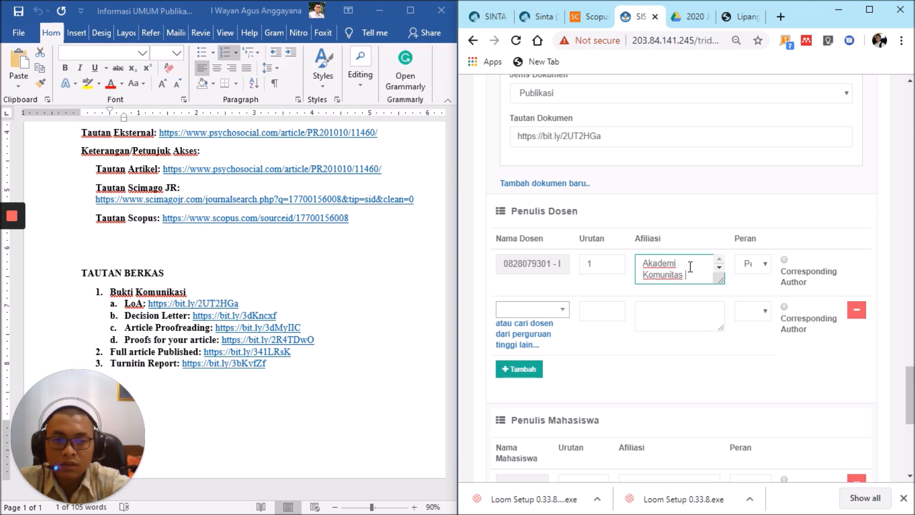
pyautogui.write('Manajemen Perh')
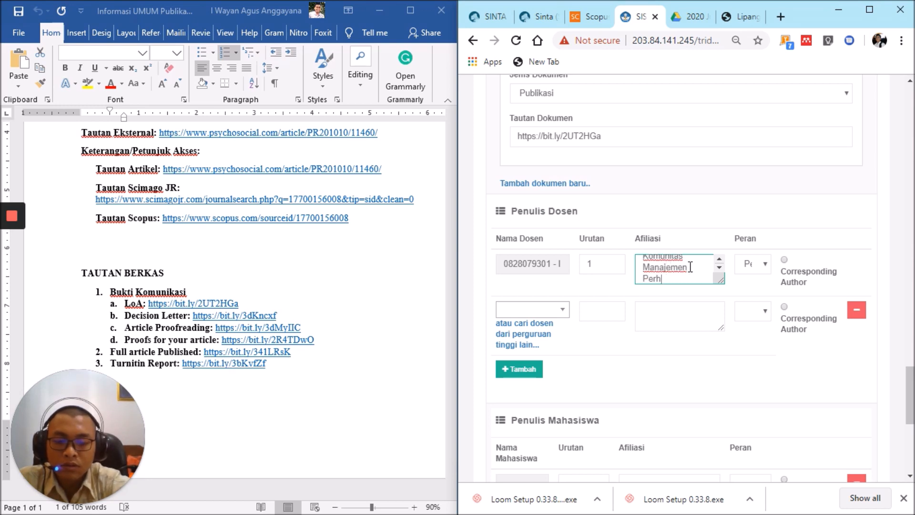
pyautogui.write('otelan Indonesia')
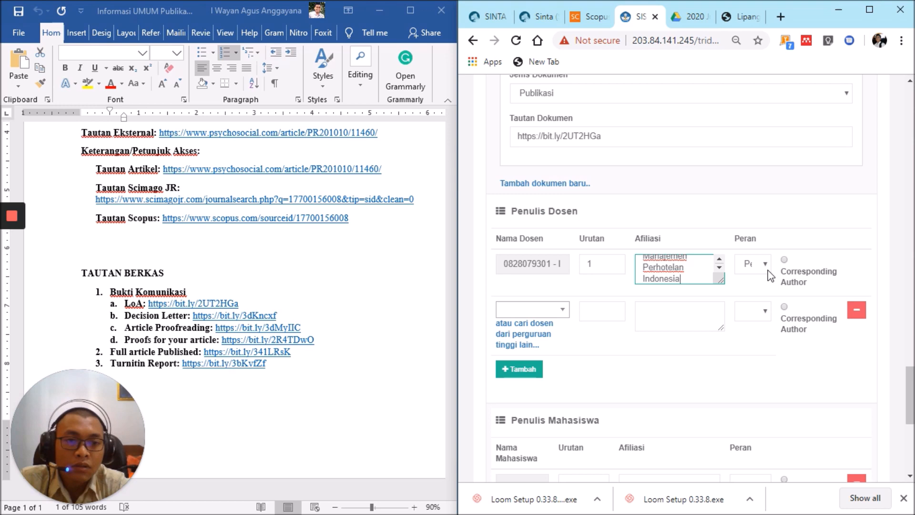
pyautogui.click(768, 271)
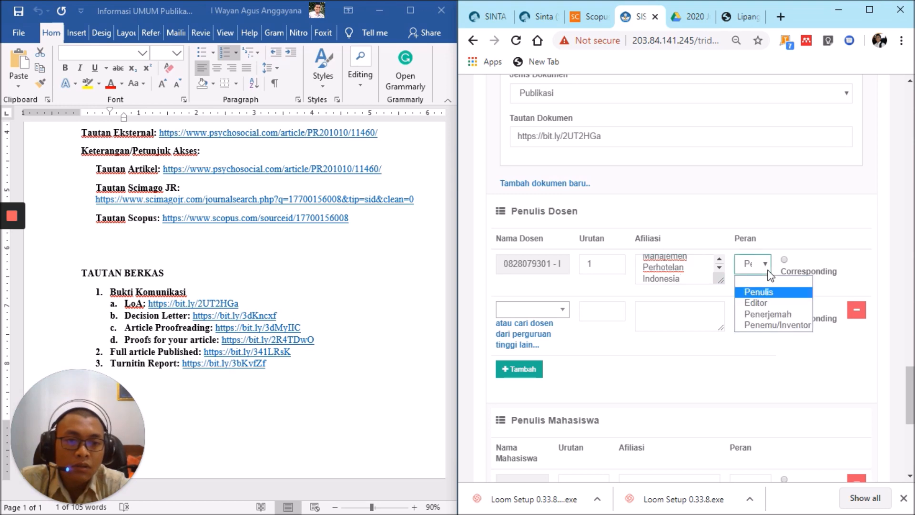
pyautogui.click(769, 271)
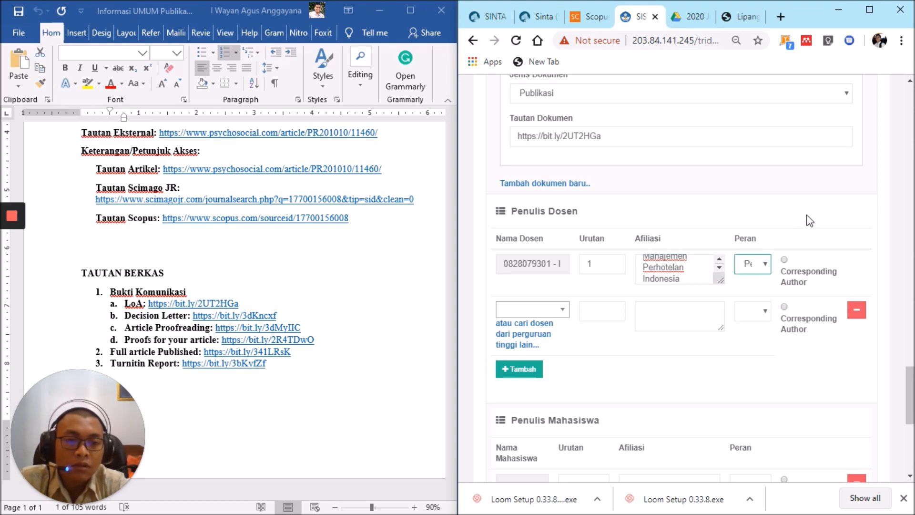
# - Open the search for lecturers from other universities for the second Penulis Dosen and search for Universitas Udayana as the Perguruan Tinggi
pyautogui.scroll(-1, 648, 207)
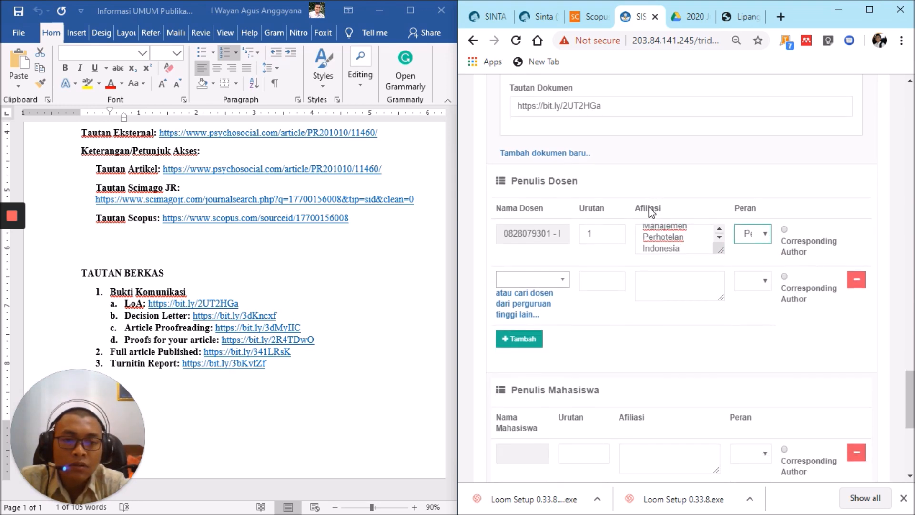
pyautogui.click(565, 277)
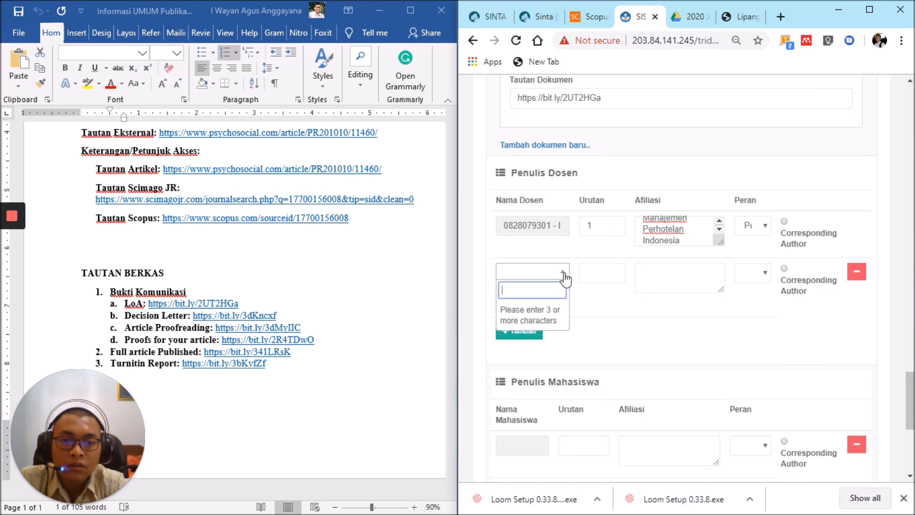
pyautogui.click(565, 276)
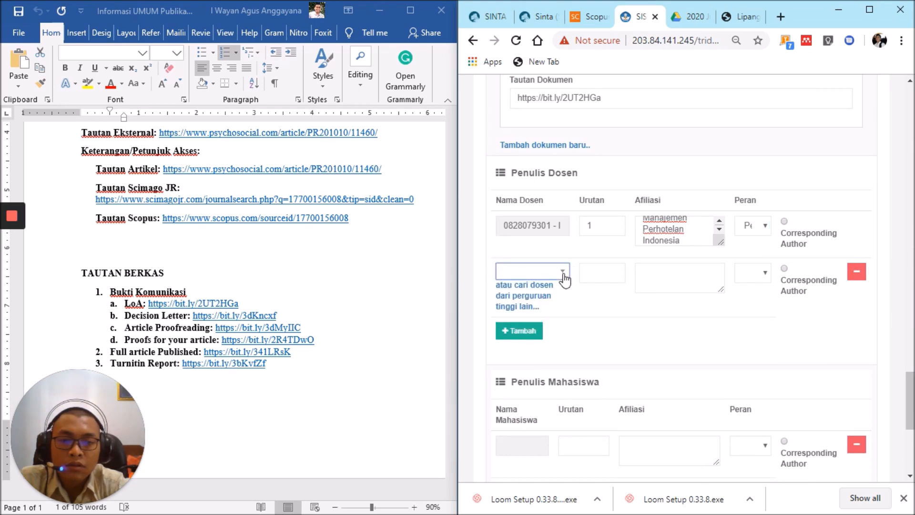
pyautogui.click(530, 300)
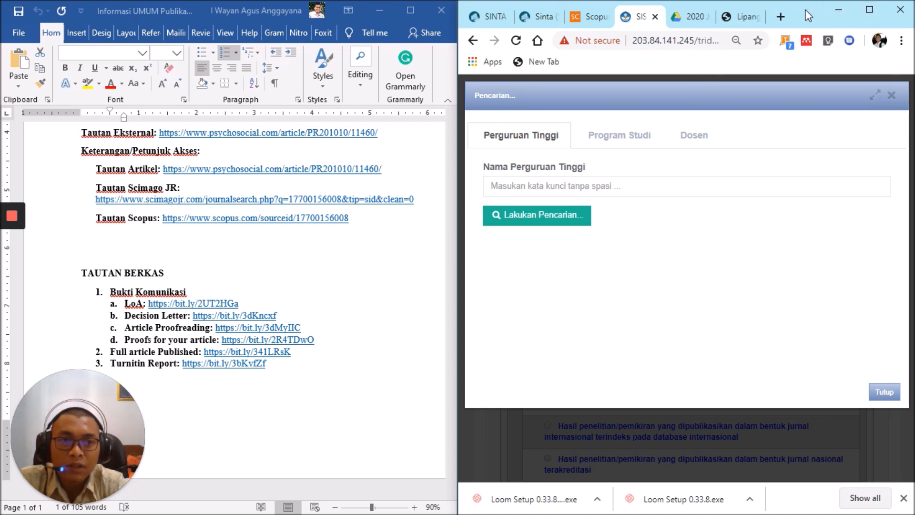
pyautogui.moveTo(805, 10); pyautogui.dragTo(574, 37)
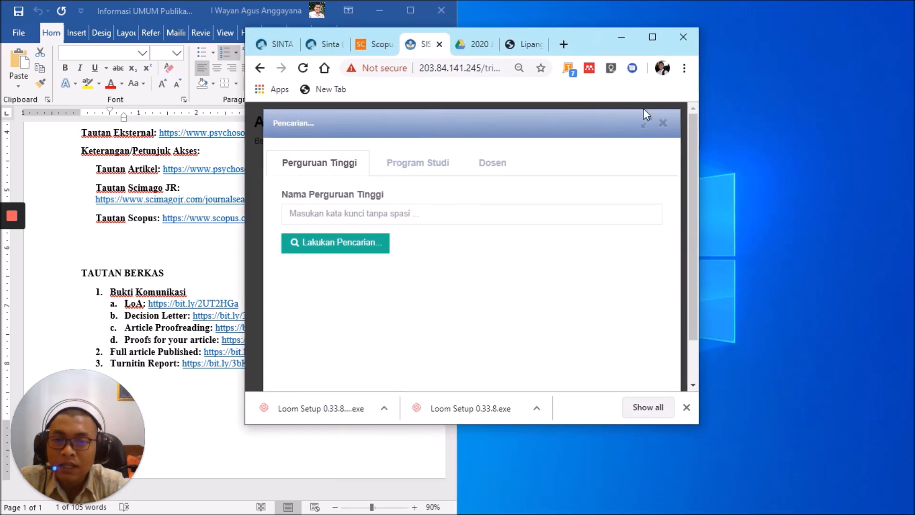
pyautogui.click(553, 217)
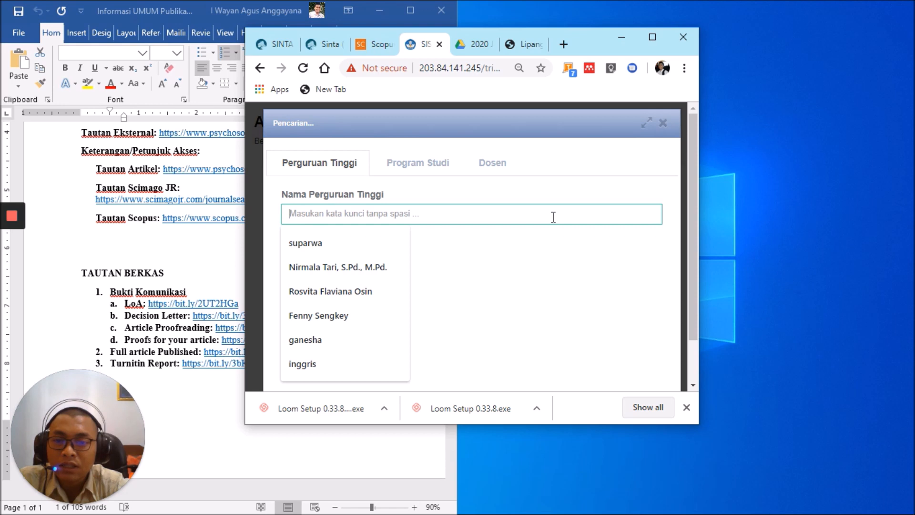
pyautogui.write('Un')
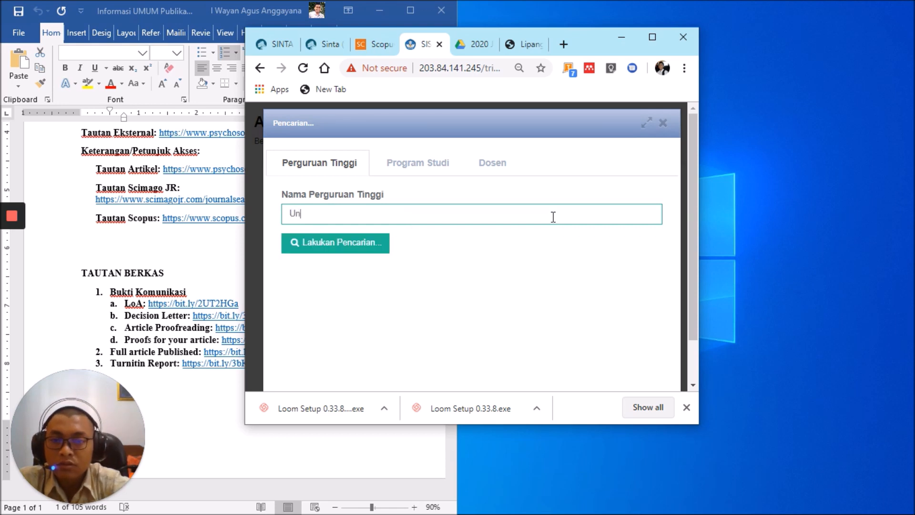
pyautogui.write('ui')
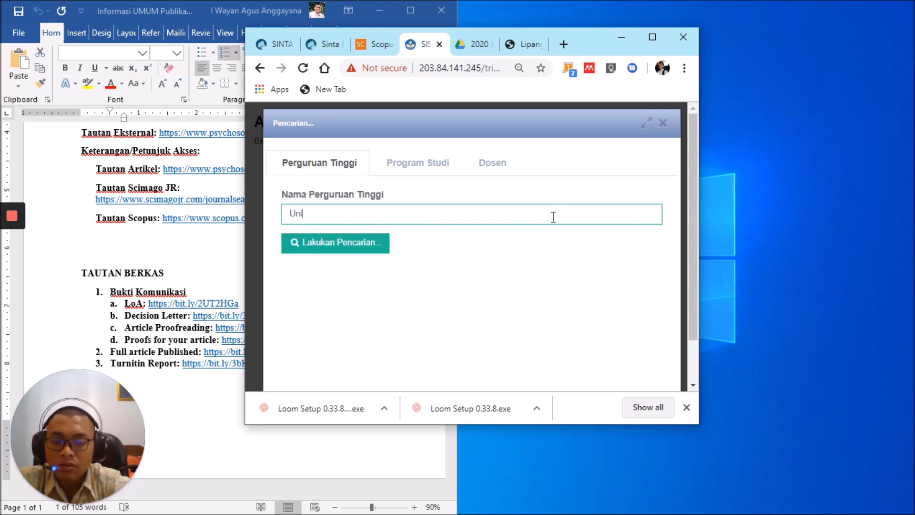
pyautogui.write('versitas Udayana')
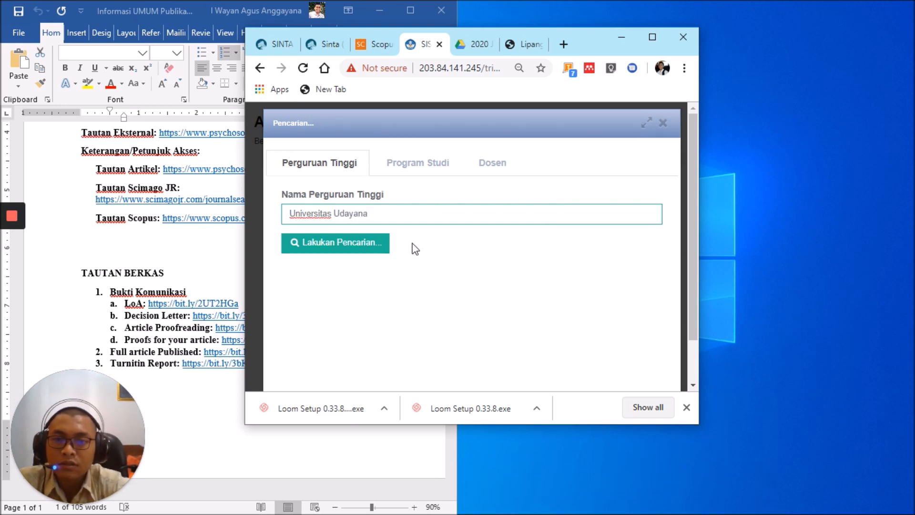
pyautogui.click(370, 245)
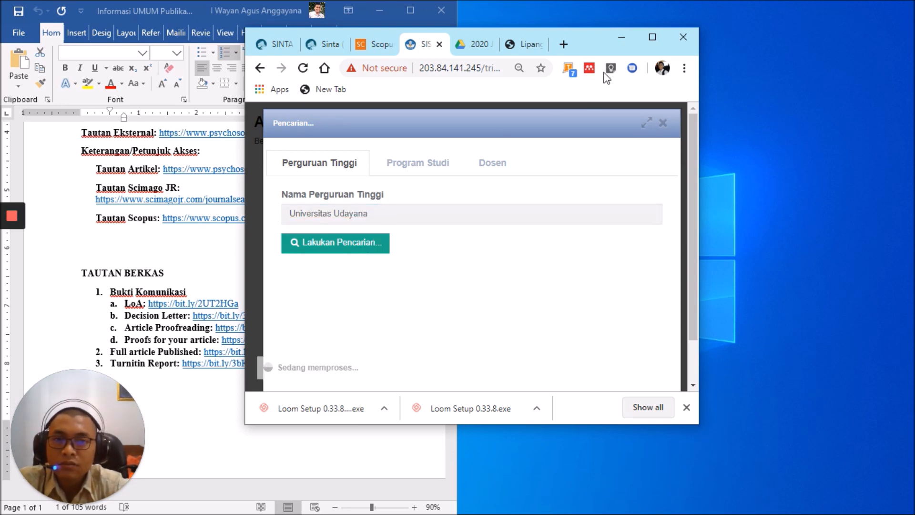
# - Search for Udayana as the Perguruan Tinggi and select Universitas Udayana
pyautogui.click(651, 37)
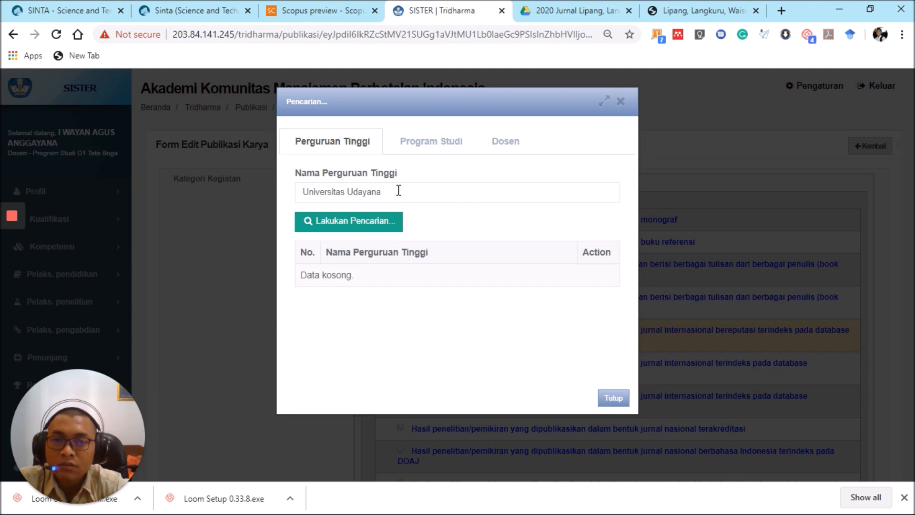
pyautogui.click(367, 223)
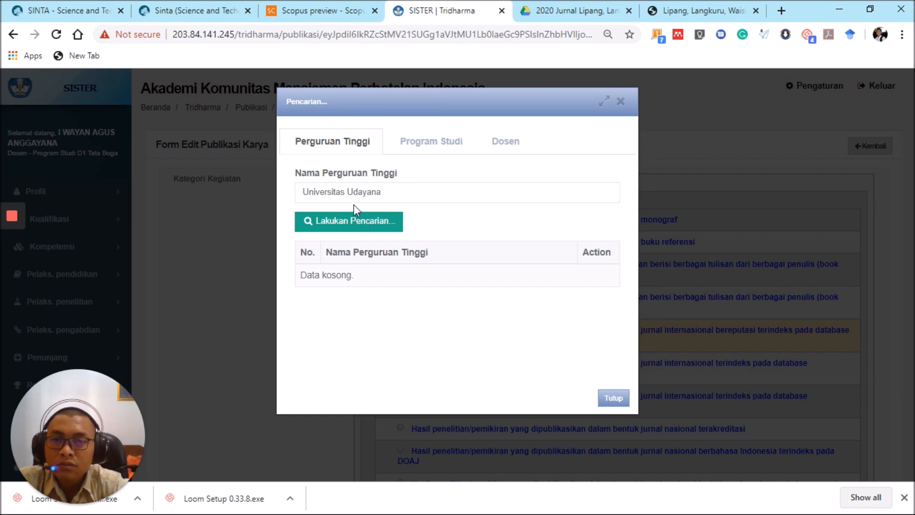
pyautogui.click(345, 192)
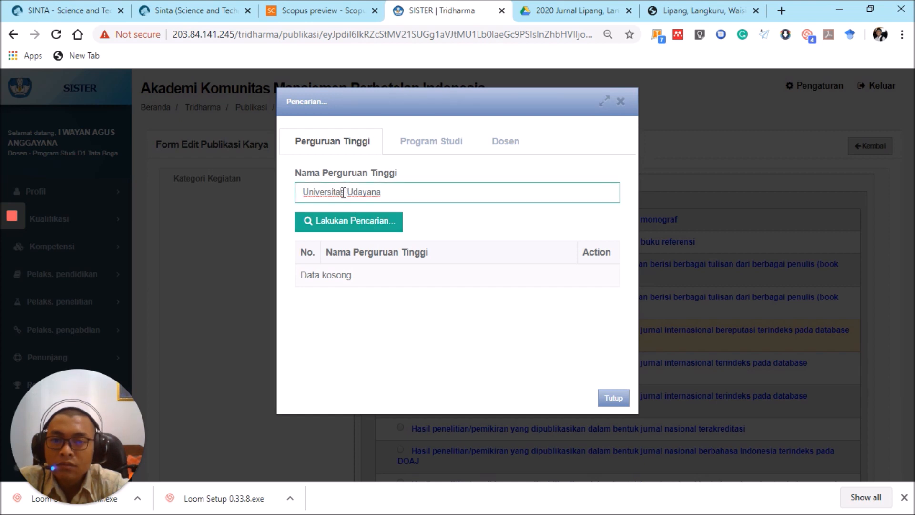
pyautogui.press('BackSpace')
pyautogui.press('BackSpace')
pyautogui.press('BackSpace')
pyautogui.press('BackSpace')
pyautogui.press('BackSpace')
pyautogui.press('BackSpace')
pyautogui.press('BackSpace')
pyautogui.press('BackSpace')
pyautogui.press('BackSpace')
pyautogui.press('BackSpace')
pyautogui.press('BackSpace')
pyautogui.press('BackSpace')
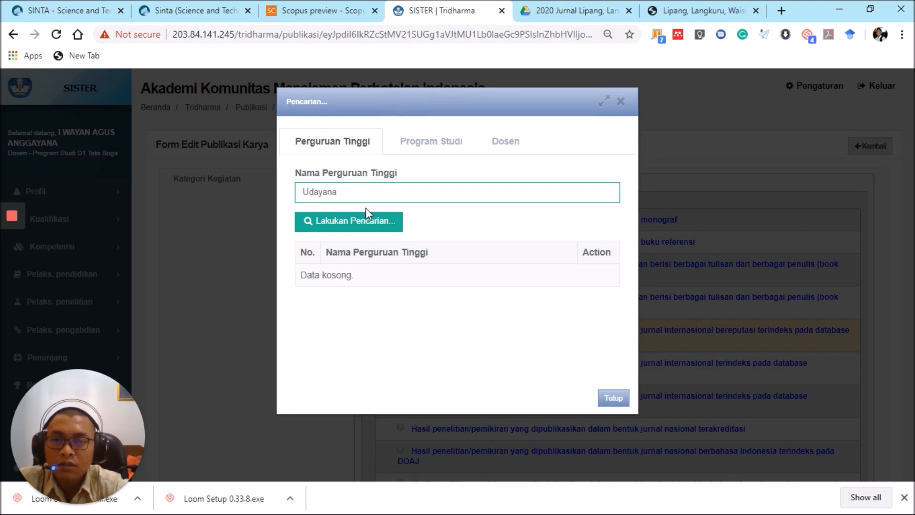
pyautogui.click(362, 225)
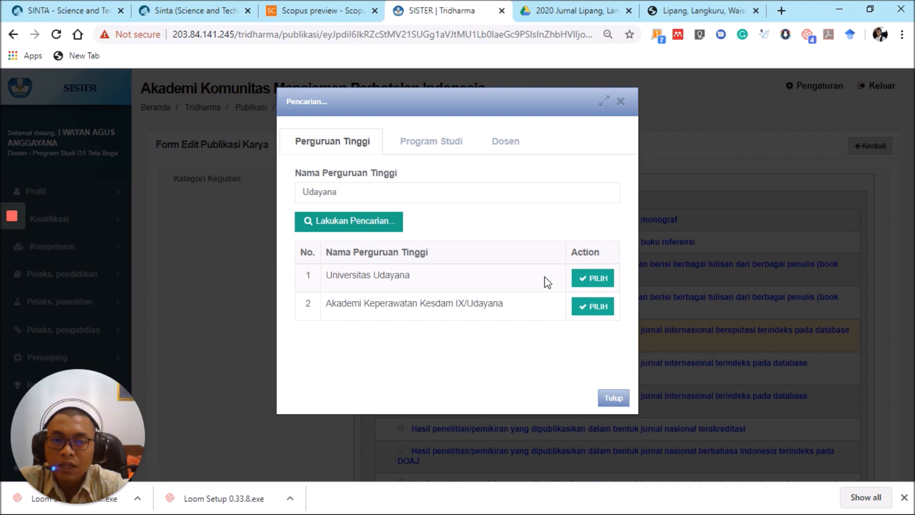
pyautogui.click(578, 277)
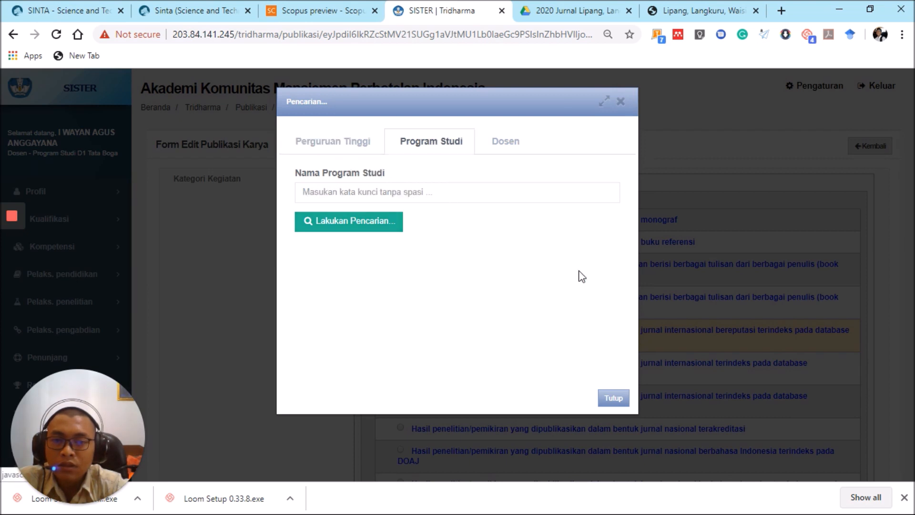
# - Search for linguistik as the Program Studi and select Ilmu Linguistik at S3 level for the lecturer search
pyautogui.click(346, 195)
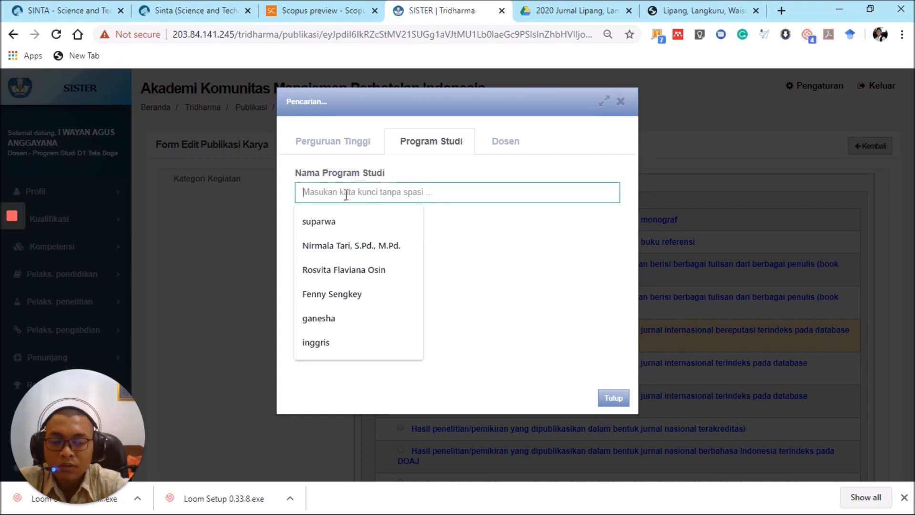
pyautogui.write('linguistik')
pyautogui.click(344, 221)
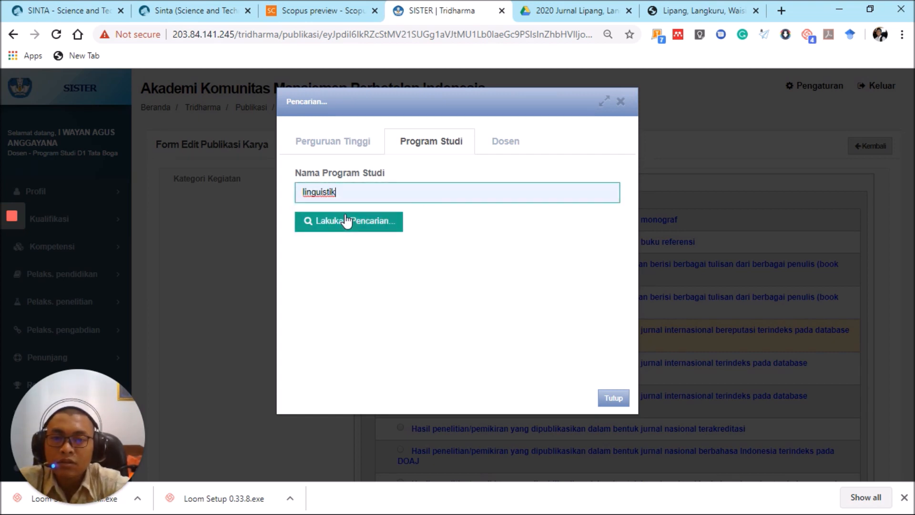
pyautogui.click(361, 229)
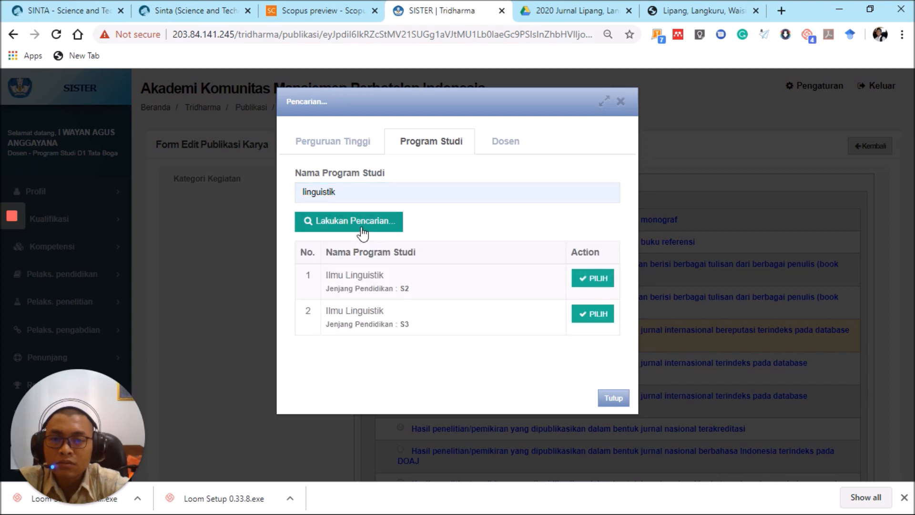
pyautogui.click(593, 318)
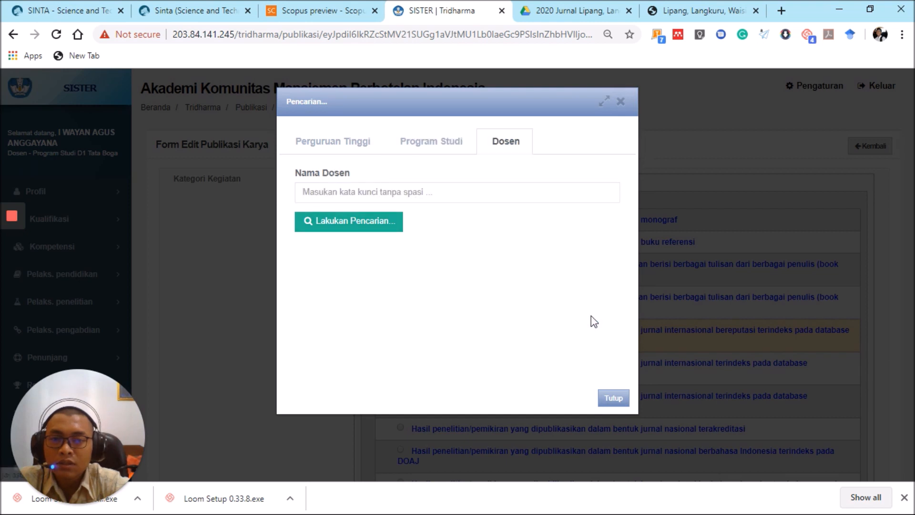
pyautogui.click(415, 202)
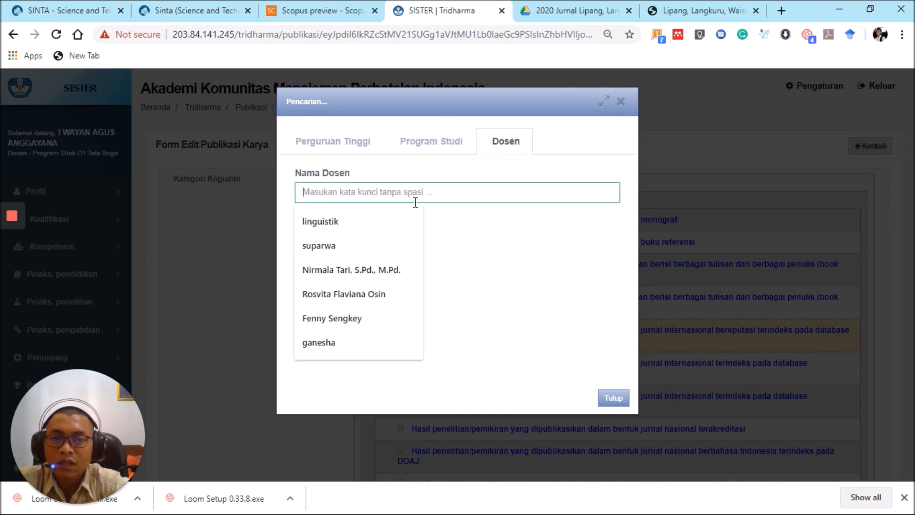
pyautogui.click(500, 233)
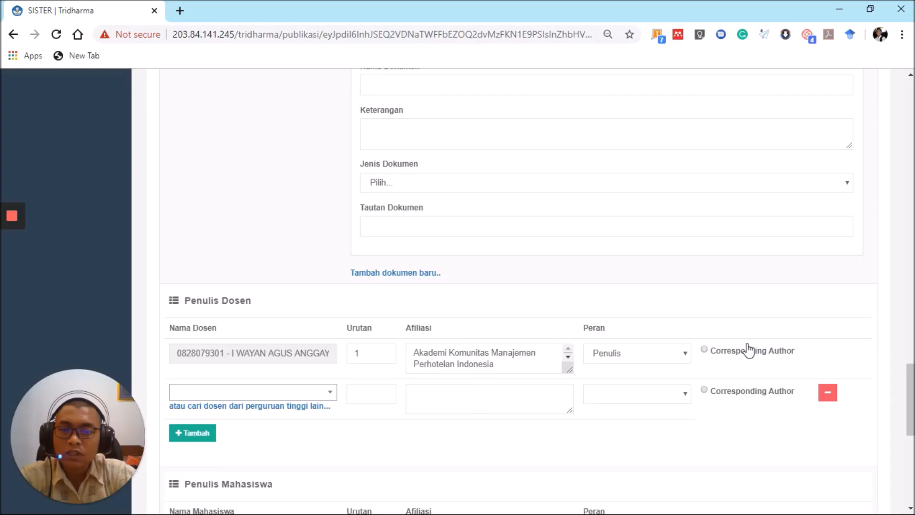
# - Review the Dokumen Tersimpan list and the Penulis Dosen, Penulis Mahasiswa and Penulis Lain sections of the publication form
pyautogui.scroll(-1, 749, 351)
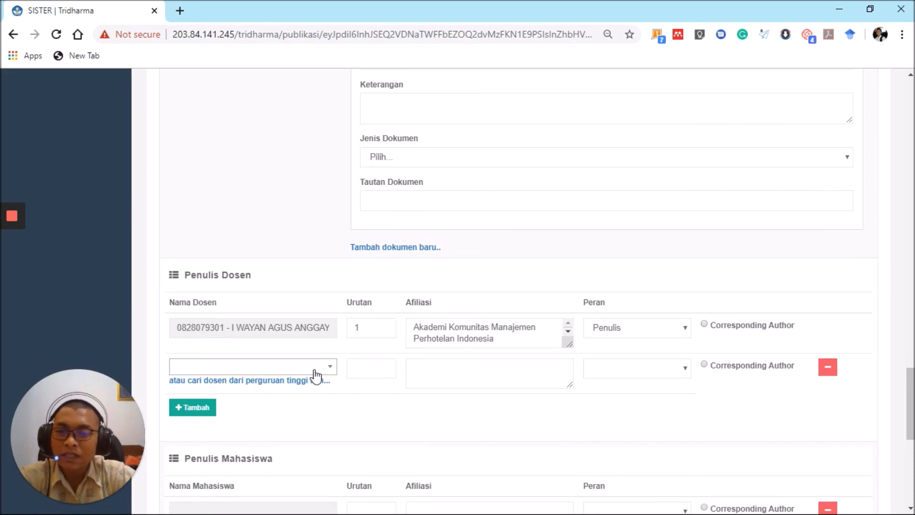
pyautogui.scroll(4, 475, 235)
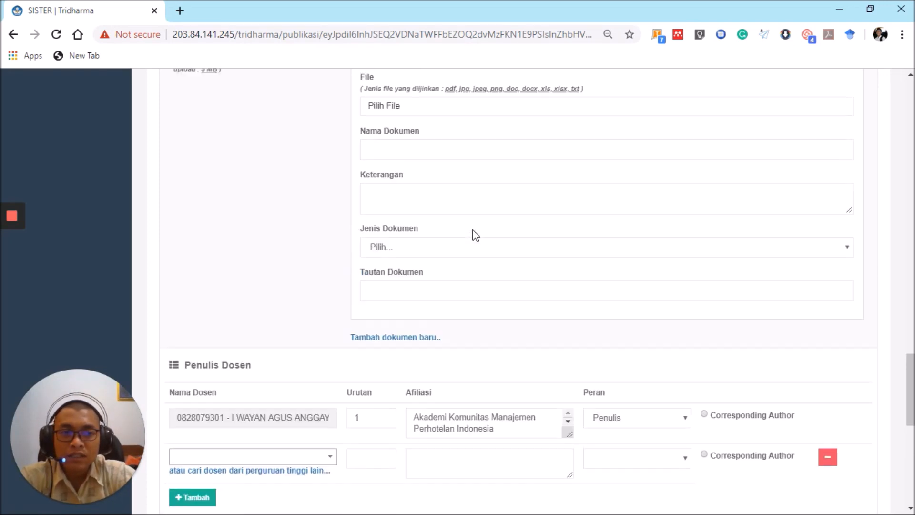
pyautogui.scroll(5, 476, 235)
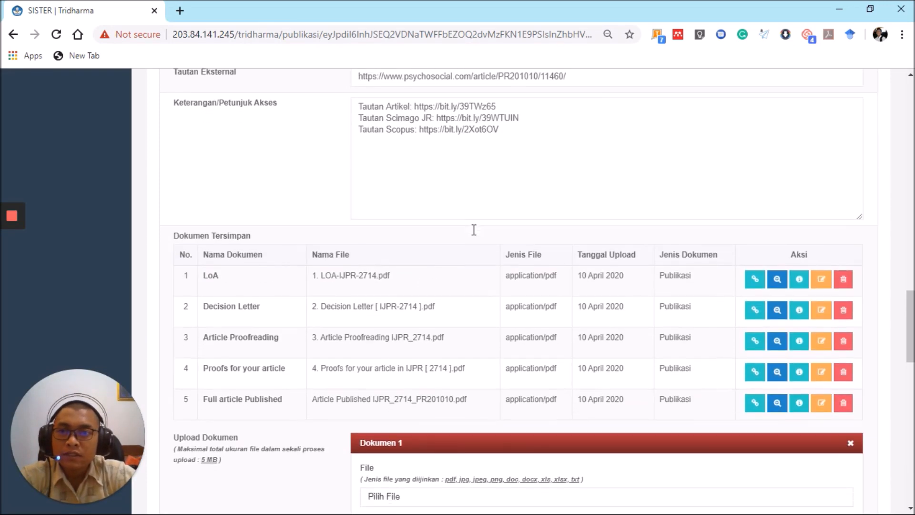
pyautogui.scroll(-1, 474, 230)
pyautogui.scroll(-10, 474, 230)
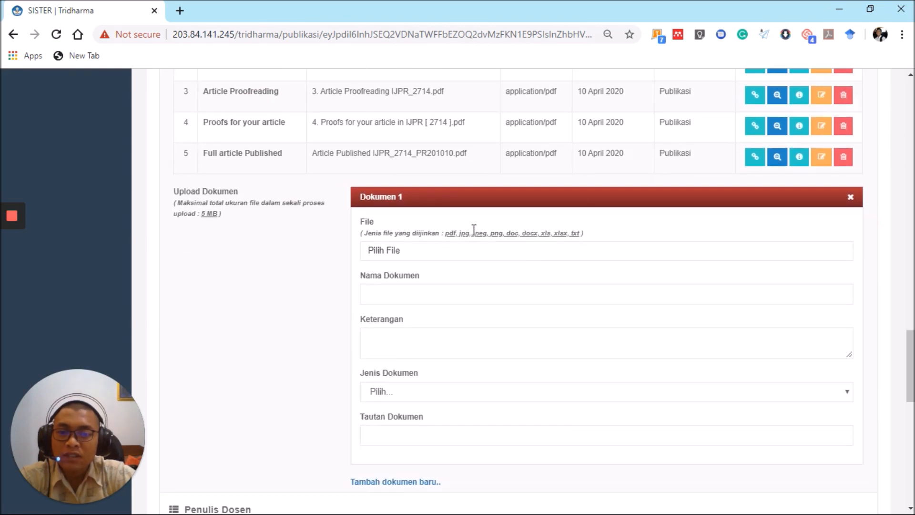
pyautogui.scroll(-2, 310, 157)
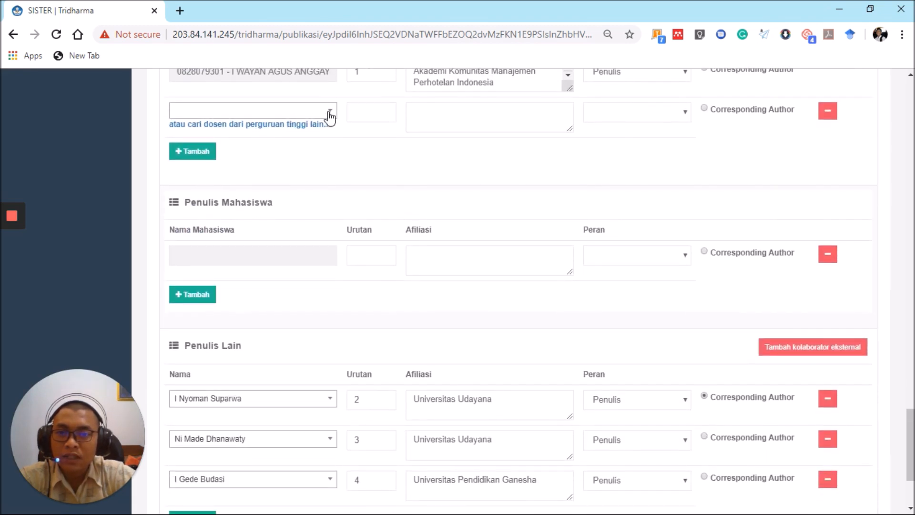
pyautogui.scroll(2, 354, 129)
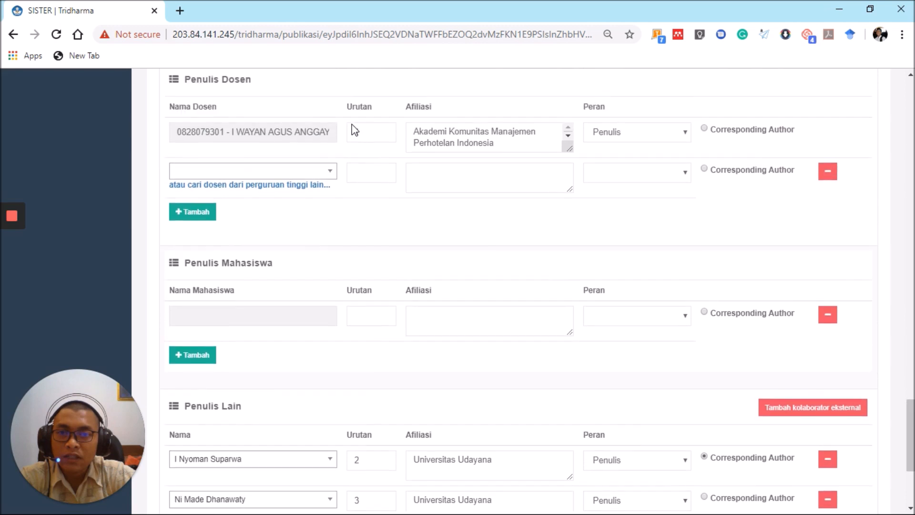
pyautogui.scroll(-4, 418, 205)
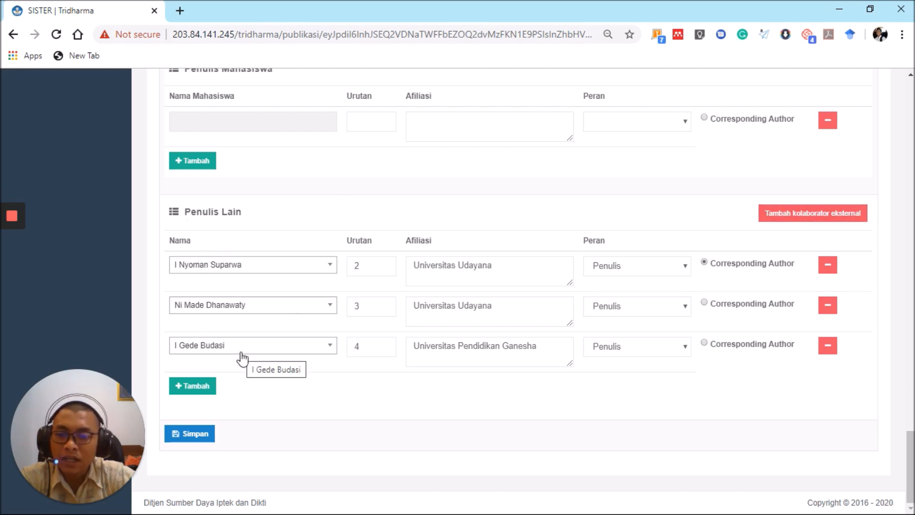
# - Add an empty row to Penulis Lain and look through the external collaborator entry form, closing it without entering data
pyautogui.click(193, 387)
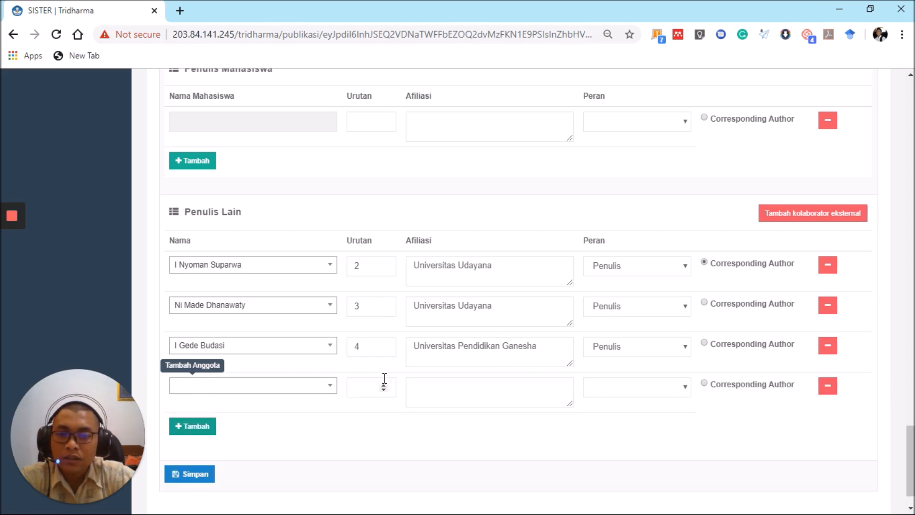
pyautogui.click(246, 387)
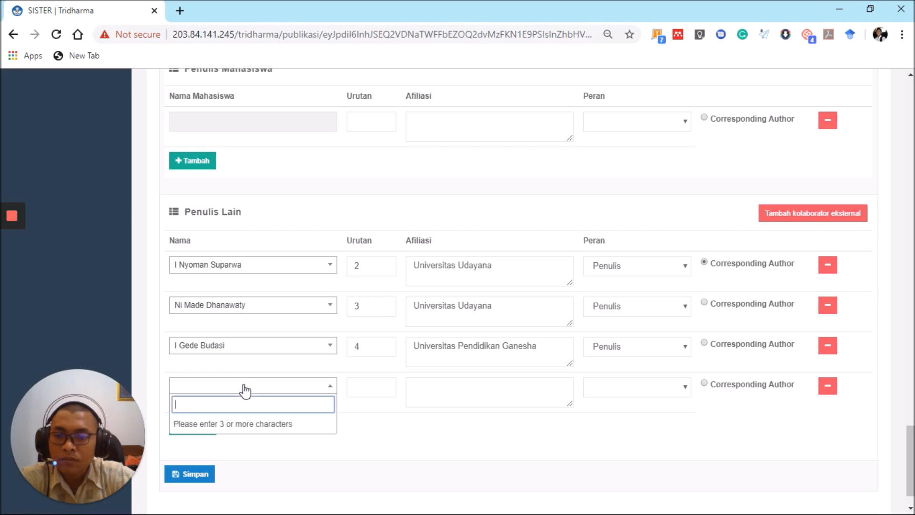
pyautogui.click(800, 222)
pyautogui.click(800, 213)
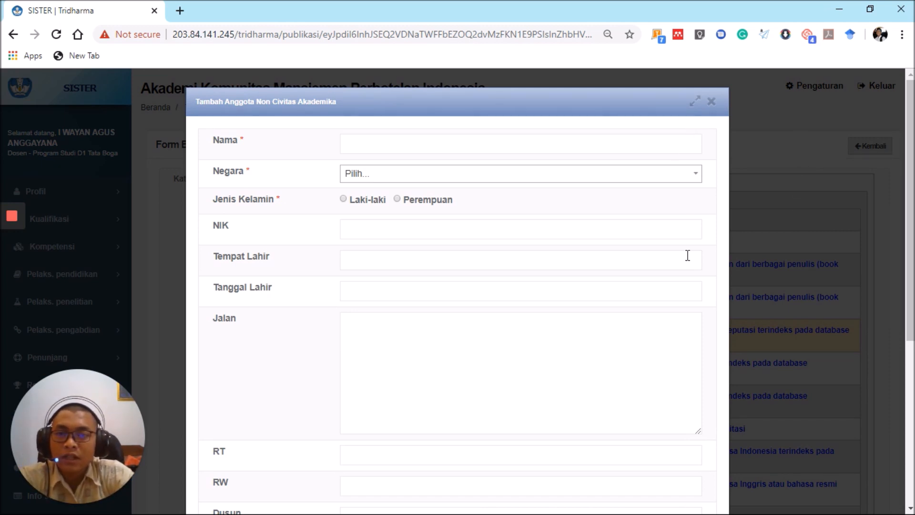
pyautogui.scroll(-5, 372, 220)
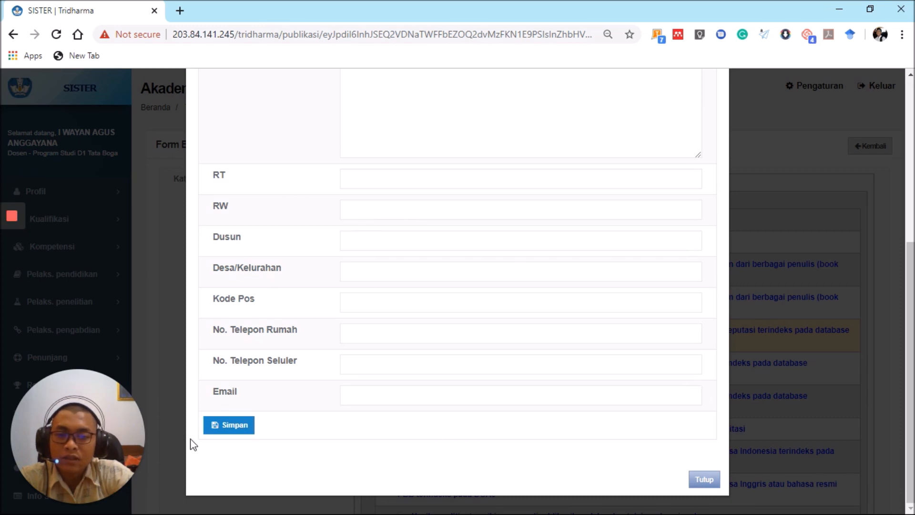
pyautogui.scroll(6, 710, 186)
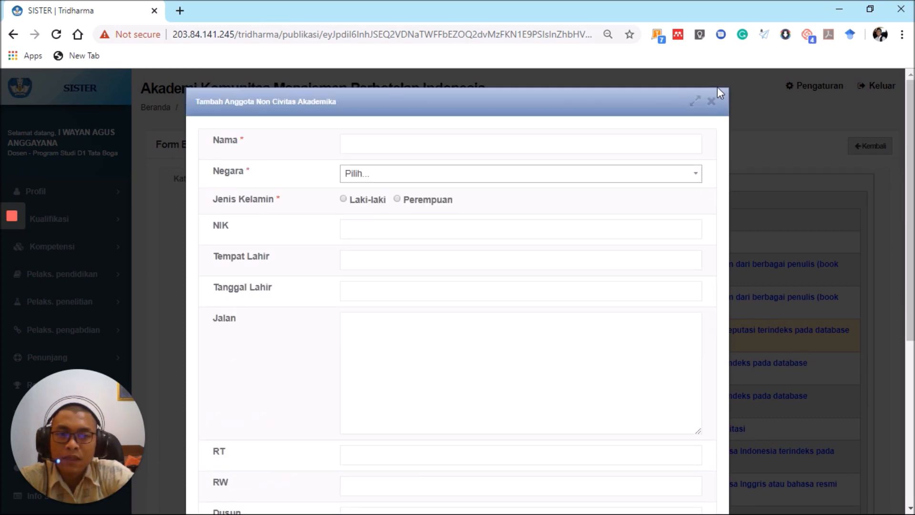
pyautogui.click(711, 103)
# - Look up a collaborator by name in the empty Penulis Lain row and clear the search without selecting anyone
pyautogui.scroll(-15, 336, 397)
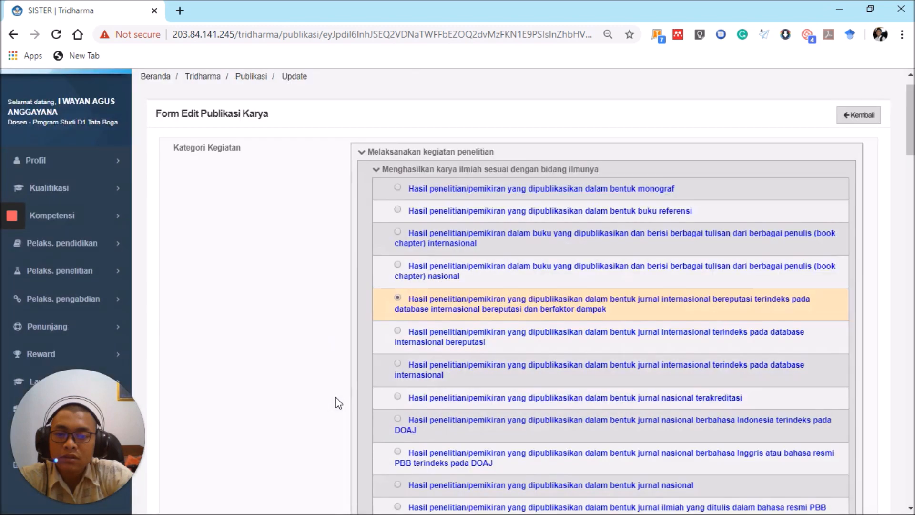
pyautogui.scroll(-7, 336, 396)
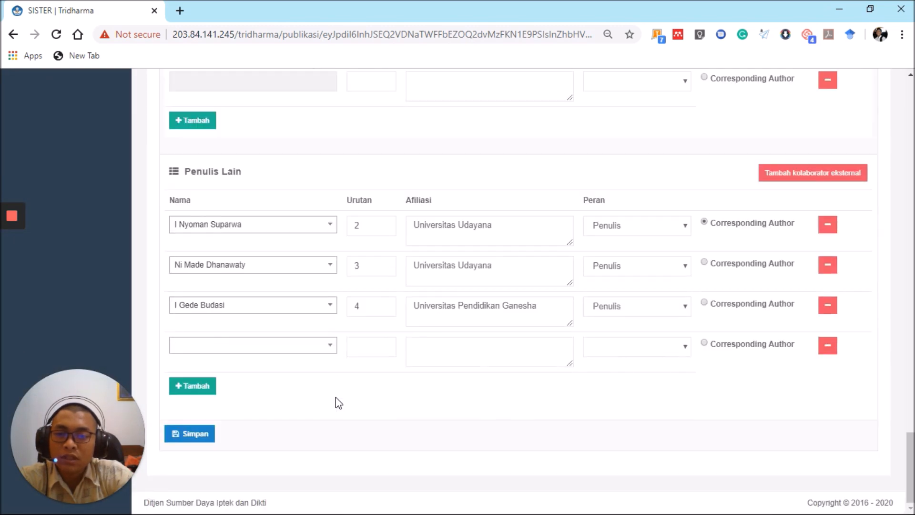
pyautogui.click(269, 355)
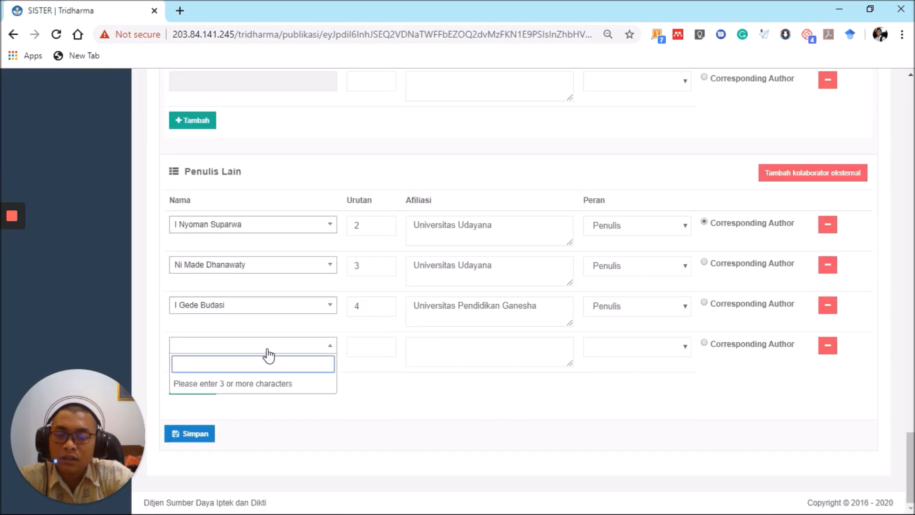
pyautogui.write('I Gede')
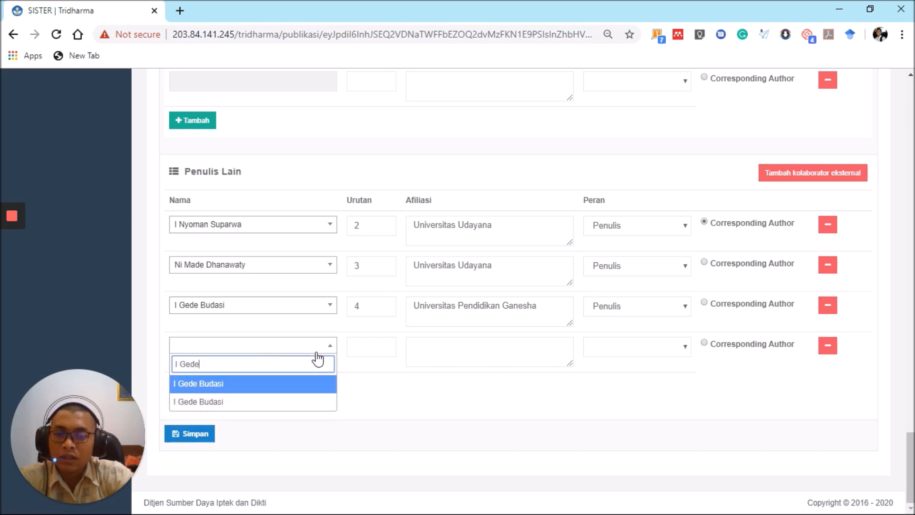
pyautogui.press('BackSpace')
pyautogui.press('BackSpace')
pyautogui.press('BackSpace')
pyautogui.press('BackSpace')
pyautogui.press('BackSpace')
pyautogui.press('BackSpace')
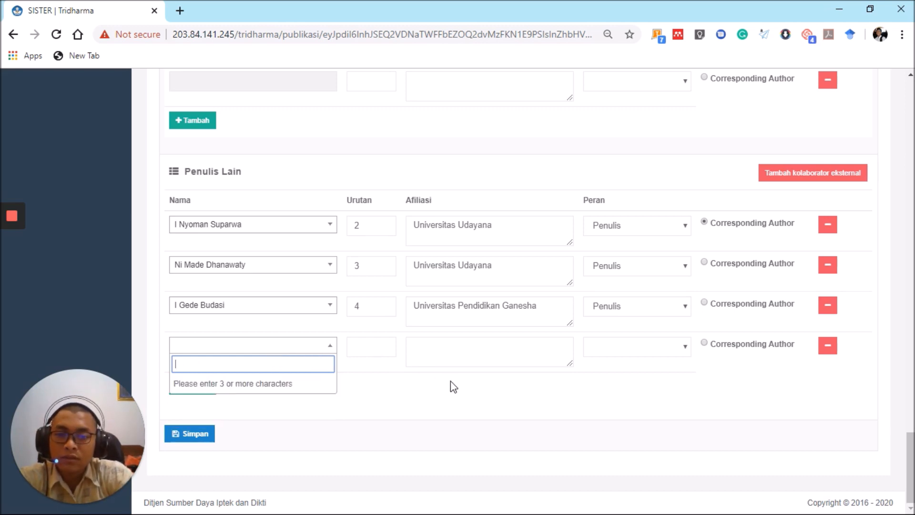
pyautogui.click(485, 419)
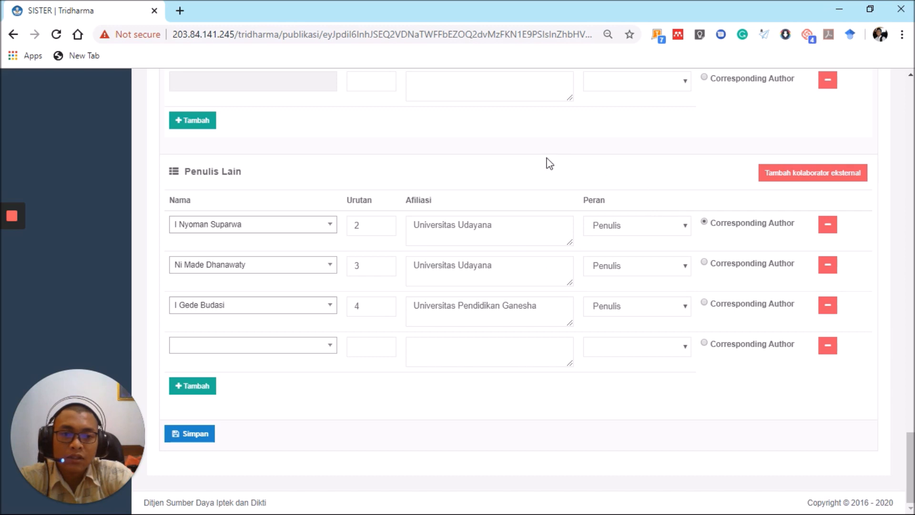
# - Place the SISTER form beside the Word document and bring the document's TAUTAN BERKAS links into view
pyautogui.scroll(9, 548, 162)
pyautogui.scroll(-4, 547, 162)
pyautogui.scroll(1, 545, 158)
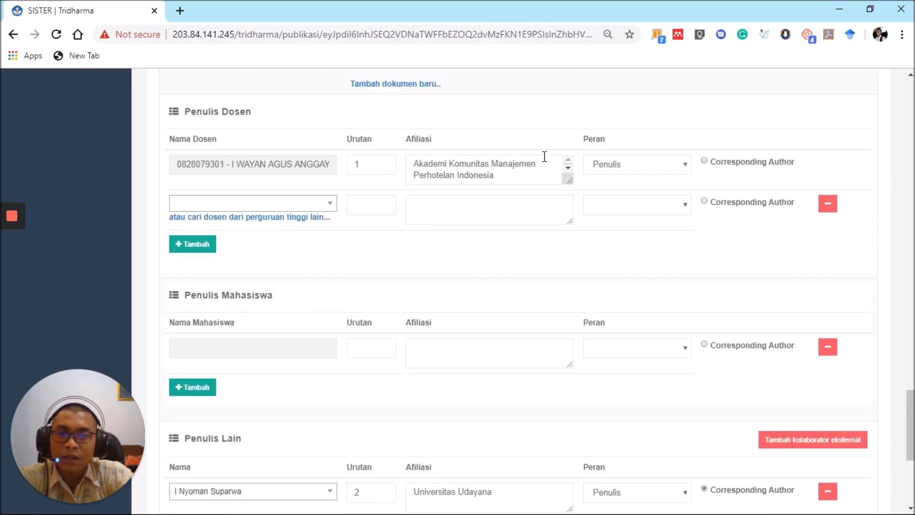
pyautogui.scroll(7, 546, 160)
pyautogui.scroll(5, 546, 164)
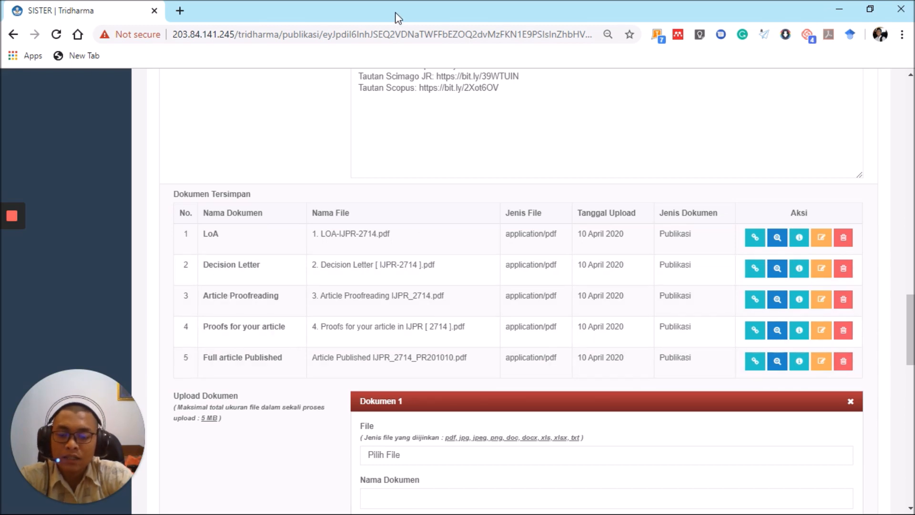
pyautogui.press('super+Right')
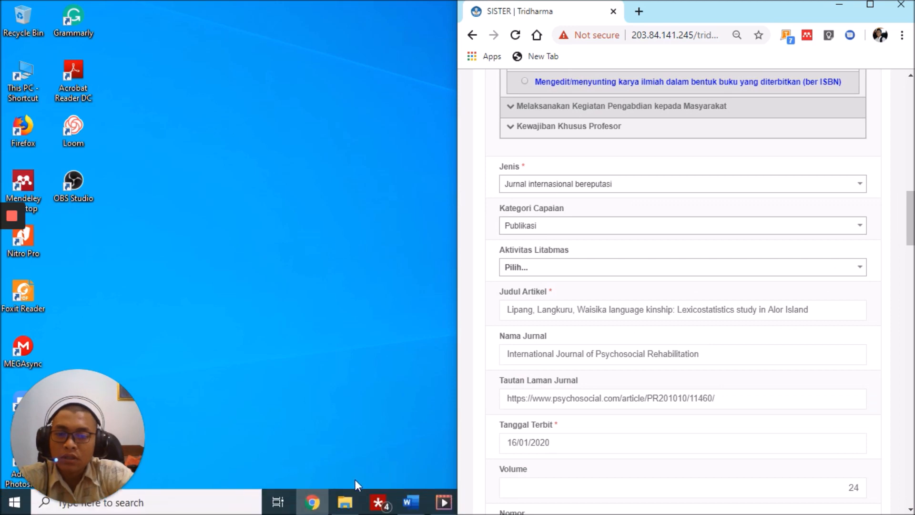
pyautogui.click(409, 506)
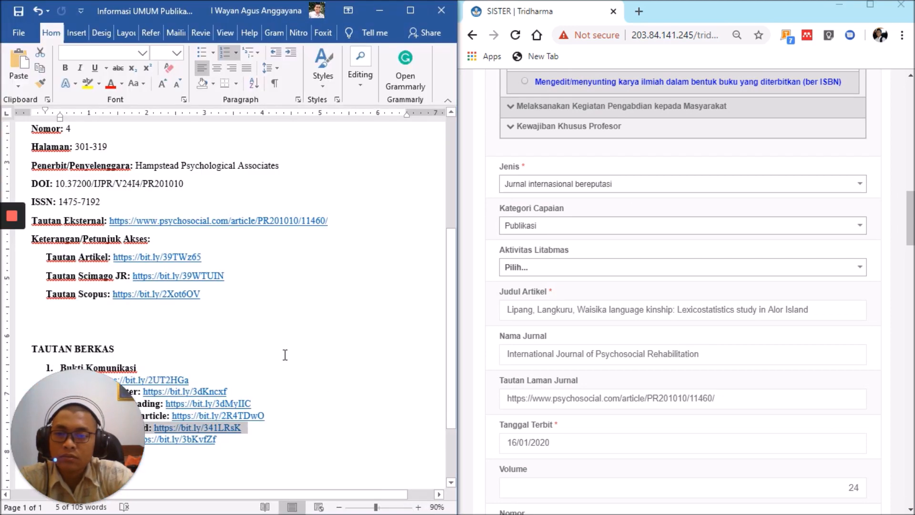
pyautogui.scroll(-3, 283, 348)
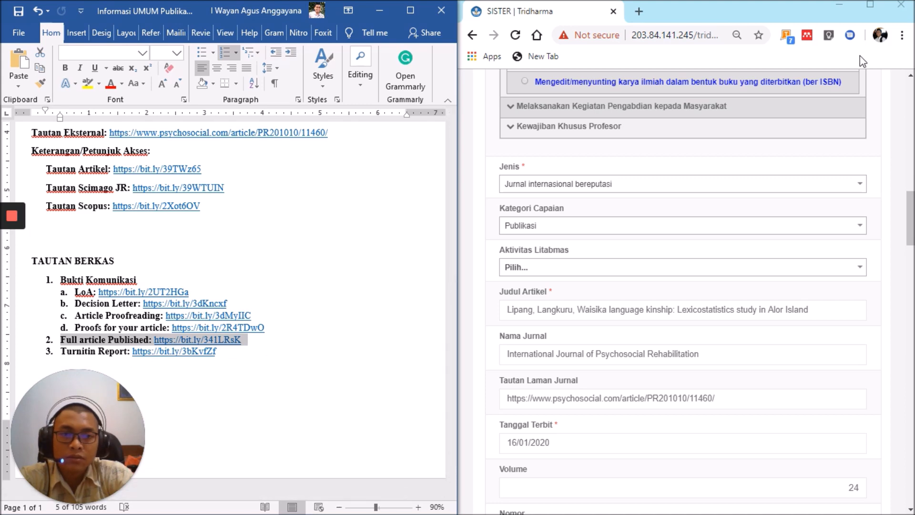
# - Attach the 5% Turnitin report PDF from the 3. Bukti Turnitin folder as the file for Dokumen 1 in the SISTER form
pyautogui.click(873, 7)
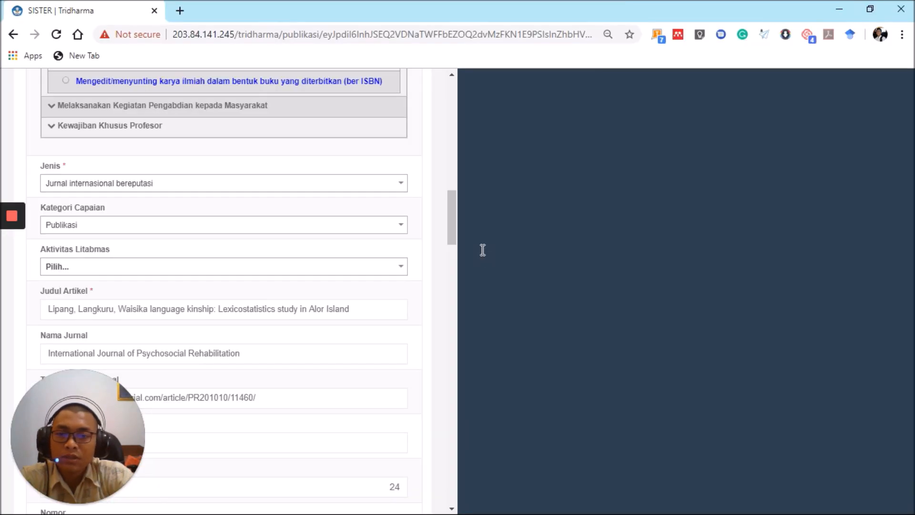
pyautogui.scroll(-12, 544, 243)
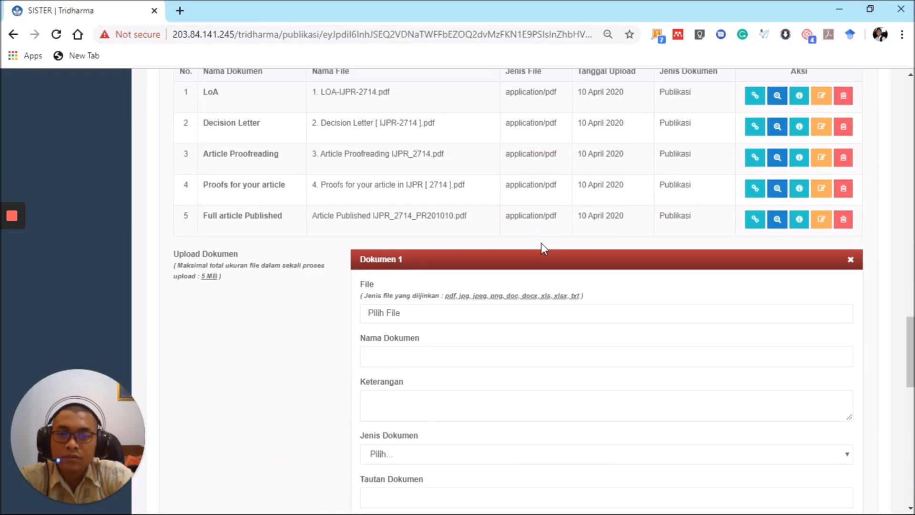
pyautogui.click(545, 320)
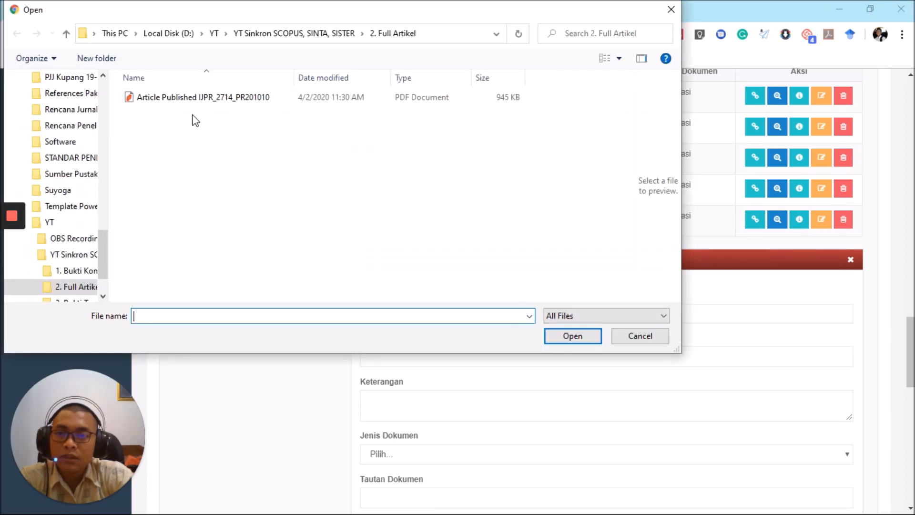
pyautogui.click(273, 32)
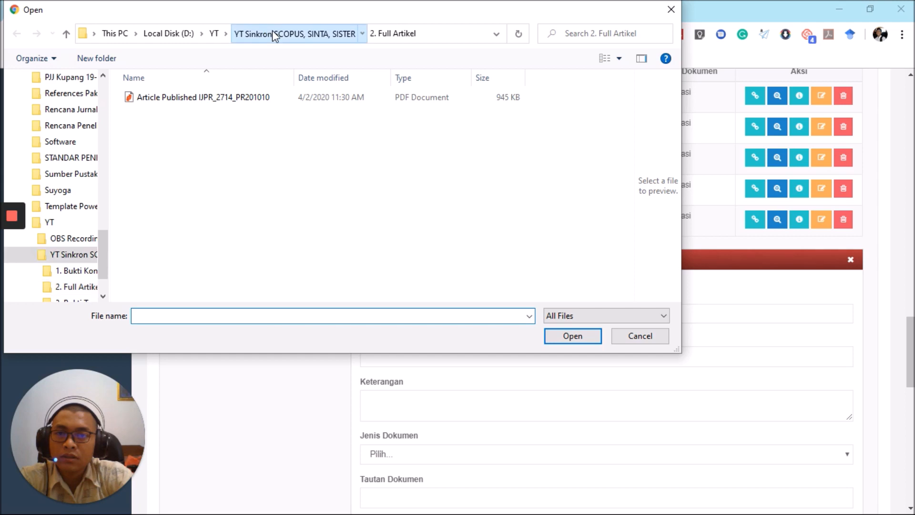
pyautogui.doubleClick(189, 126)
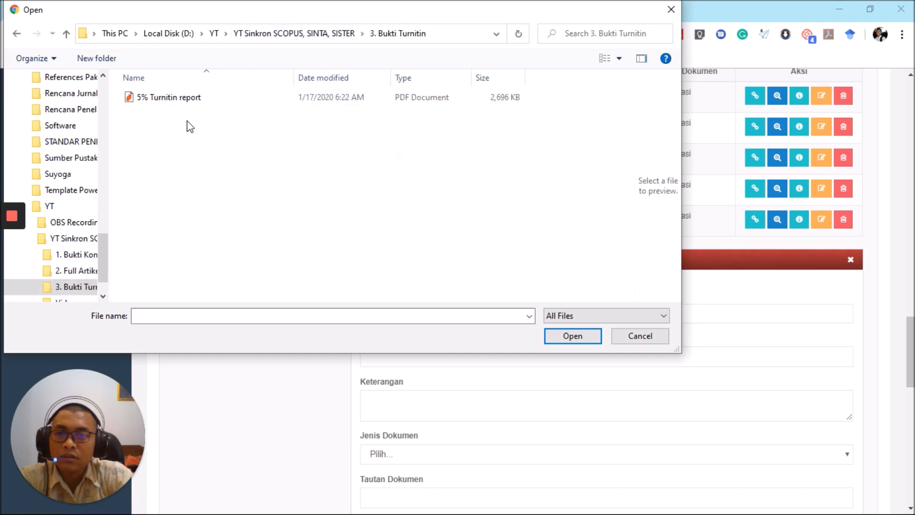
pyautogui.click(189, 98)
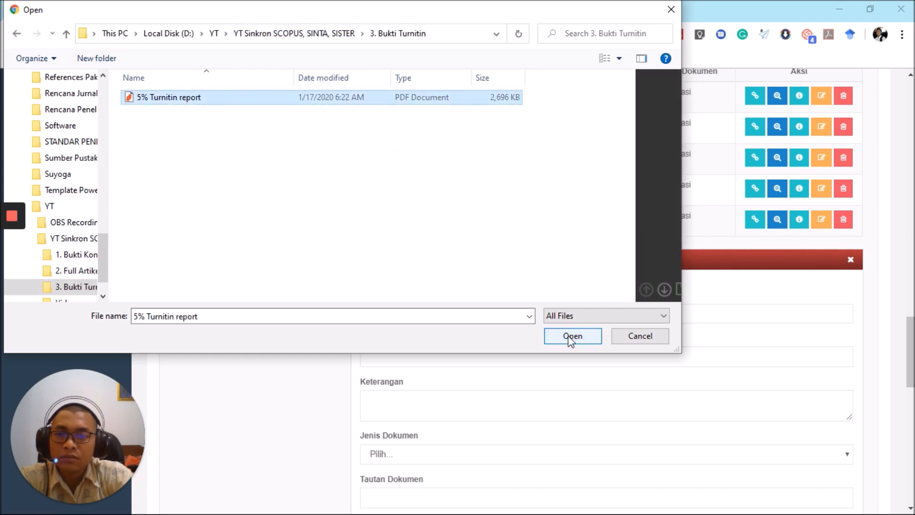
pyautogui.click(571, 336)
# - Enter "%5 Turnitin report" as the Nama Dokumen of Dokumen 1
pyautogui.scroll(-3, 506, 310)
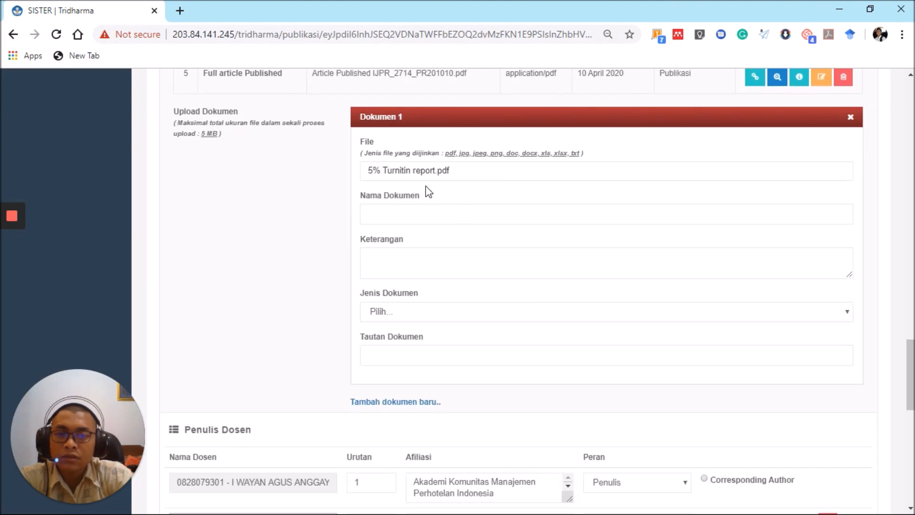
pyautogui.click(421, 217)
pyautogui.write('%%')
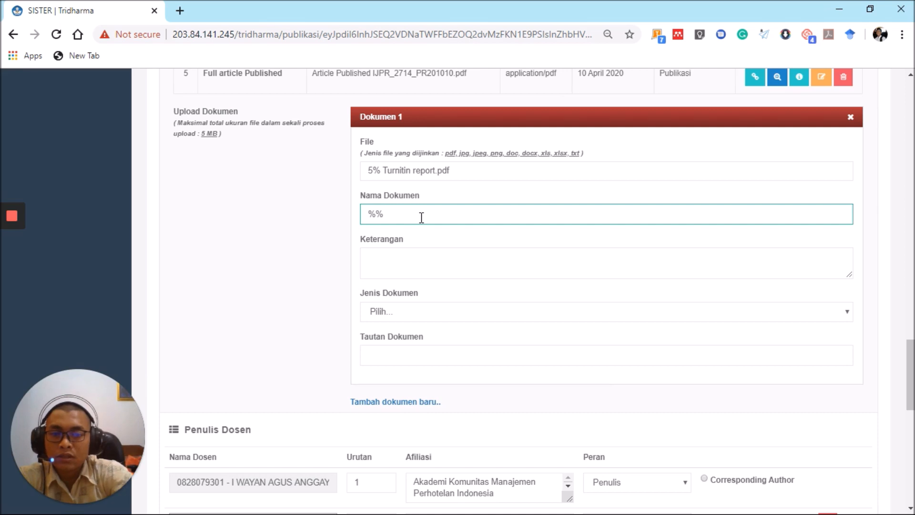
pyautogui.press('BackSpace')
pyautogui.write('5 ')
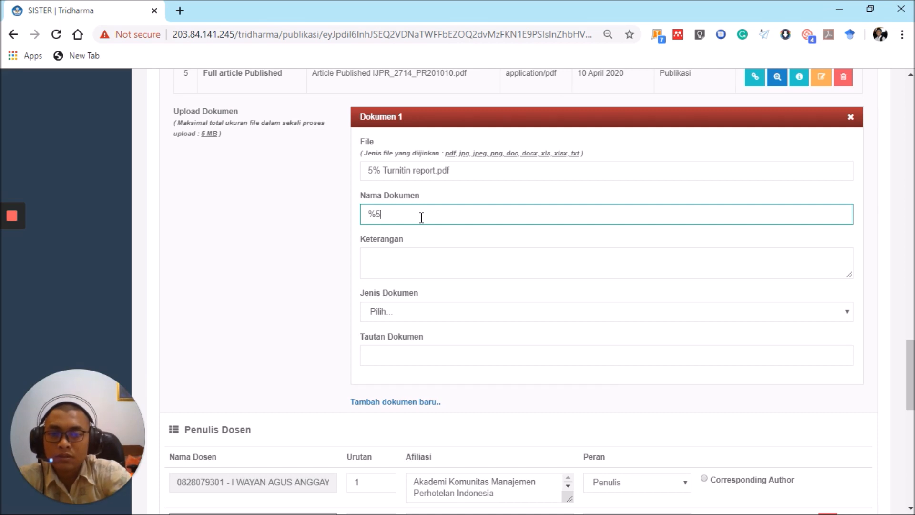
pyautogui.write('Turni')
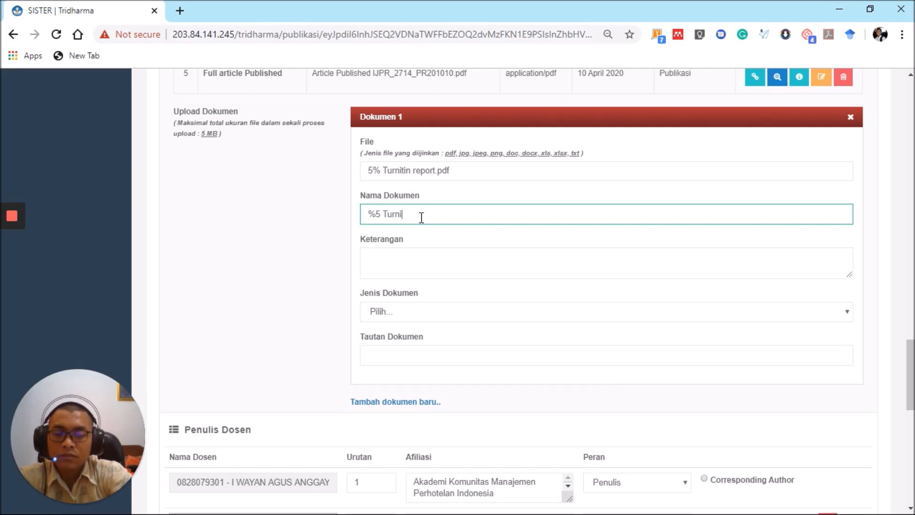
pyautogui.write('tin report')
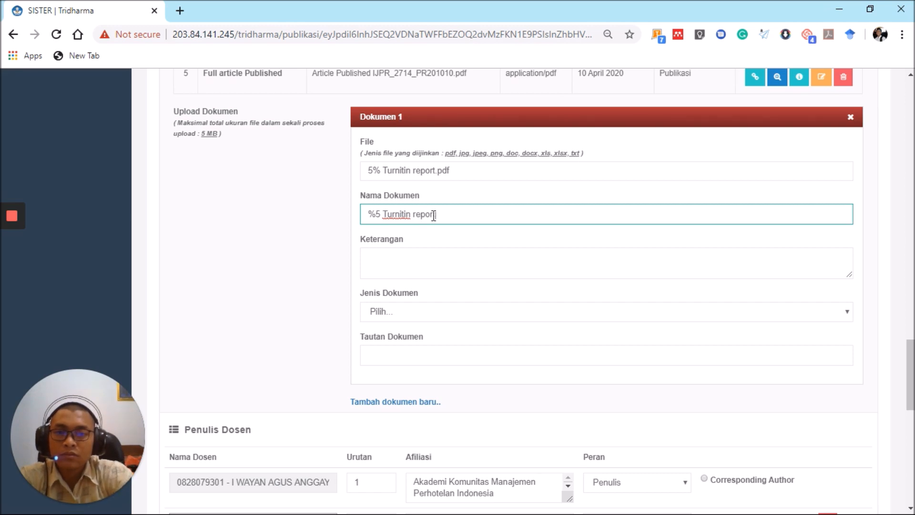
# - Reuse the document name "%5 Turnitin report" as its Keterangan and set Jenis Dokumen to Hasil Tes Kemiripan Karya Ilmiah
pyautogui.moveTo(436, 214); pyautogui.dragTo(307, 215)
pyautogui.hotkey('ctrl', 'c')
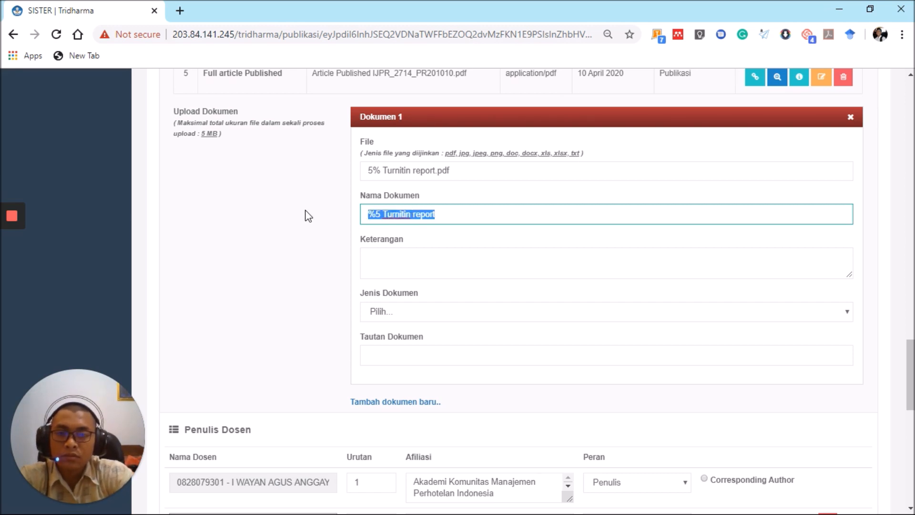
pyautogui.click(379, 263)
pyautogui.hotkey('ctrl', 'v')
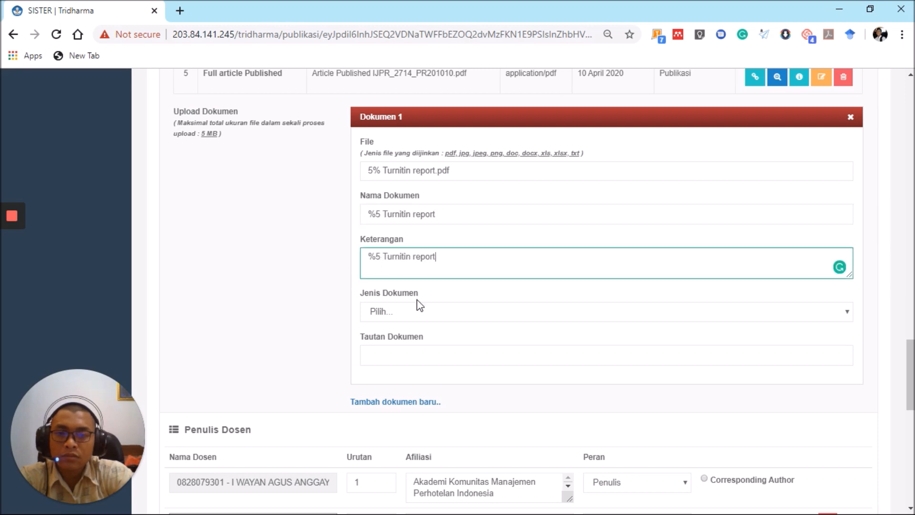
pyautogui.click(420, 310)
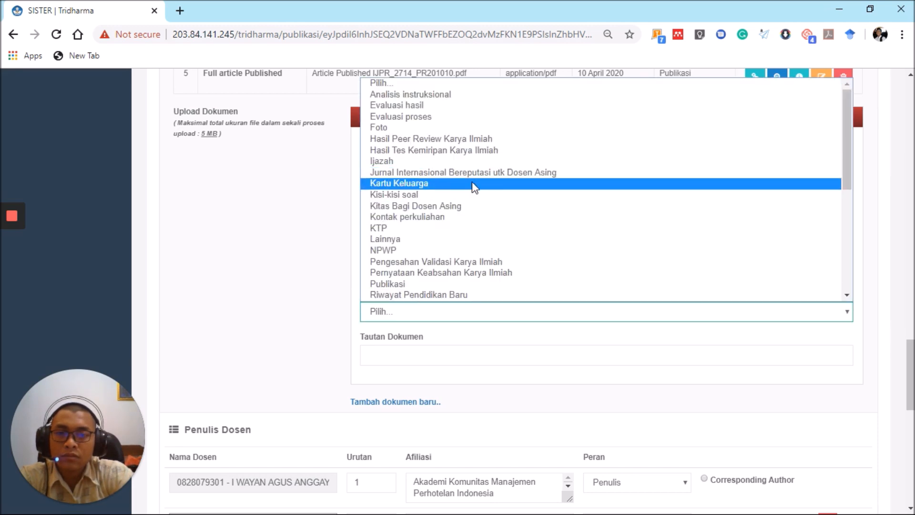
pyautogui.click(481, 150)
pyautogui.scroll(-2, 391, 311)
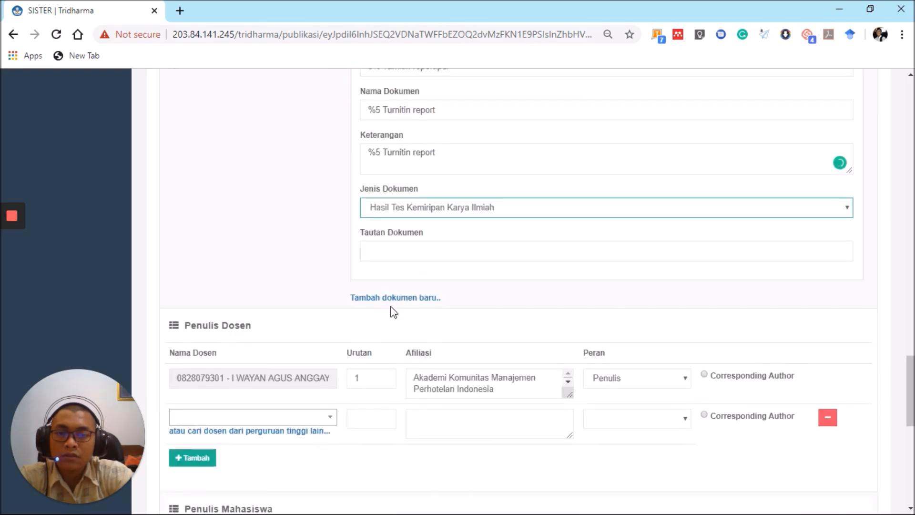
pyautogui.doubleClick(378, 5)
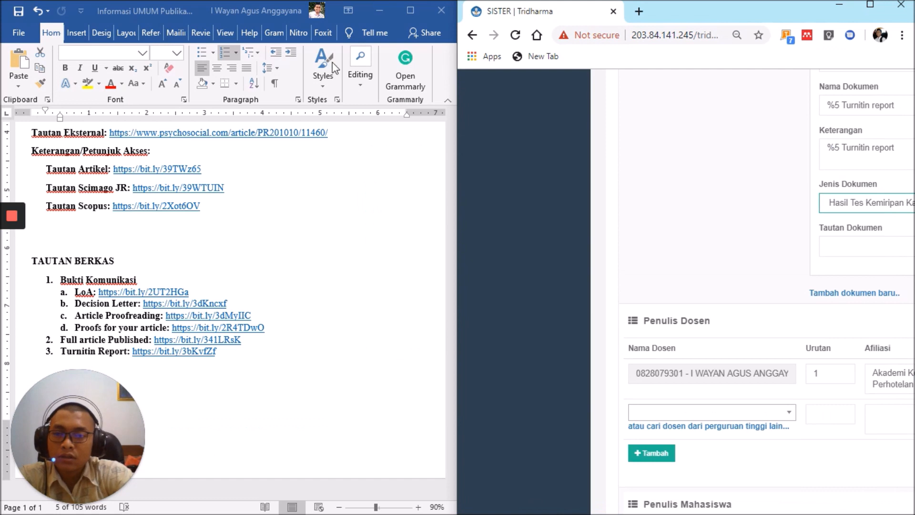
pyautogui.click(181, 191)
pyautogui.scroll(1, 128, 163)
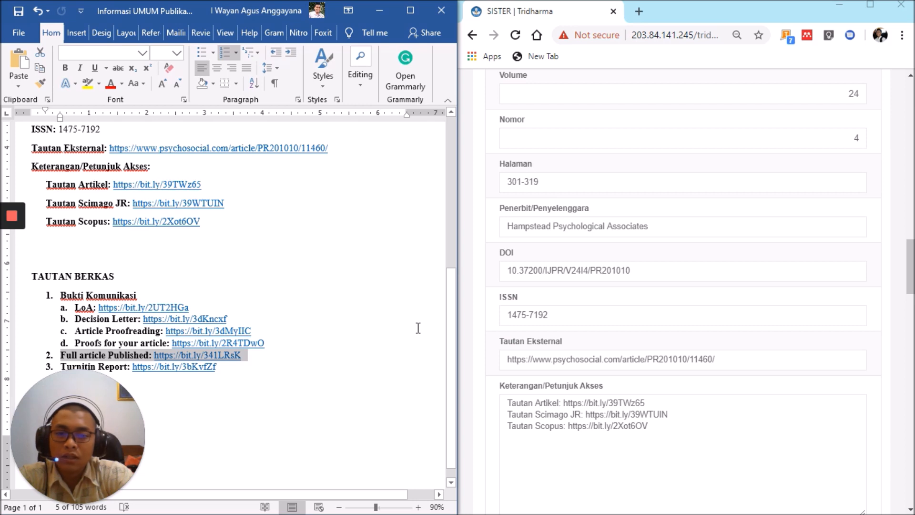
pyautogui.scroll(-1, 262, 315)
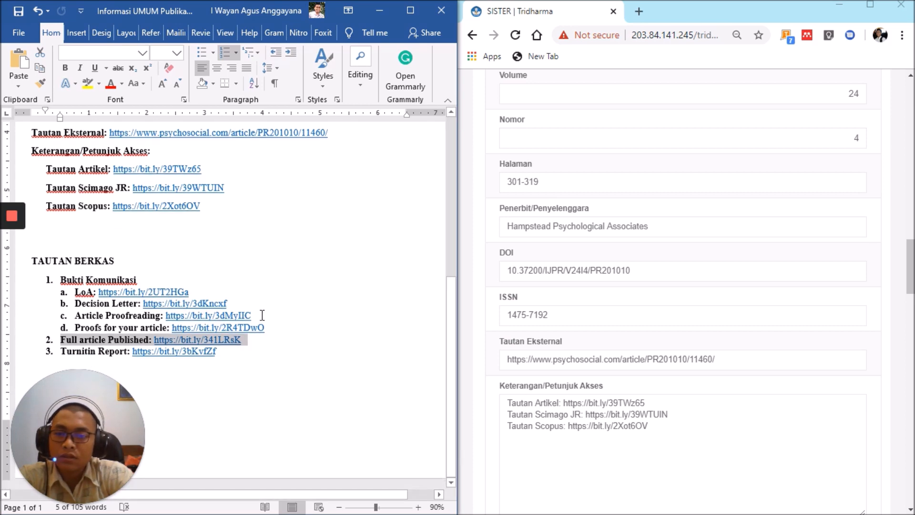
pyautogui.click(224, 351)
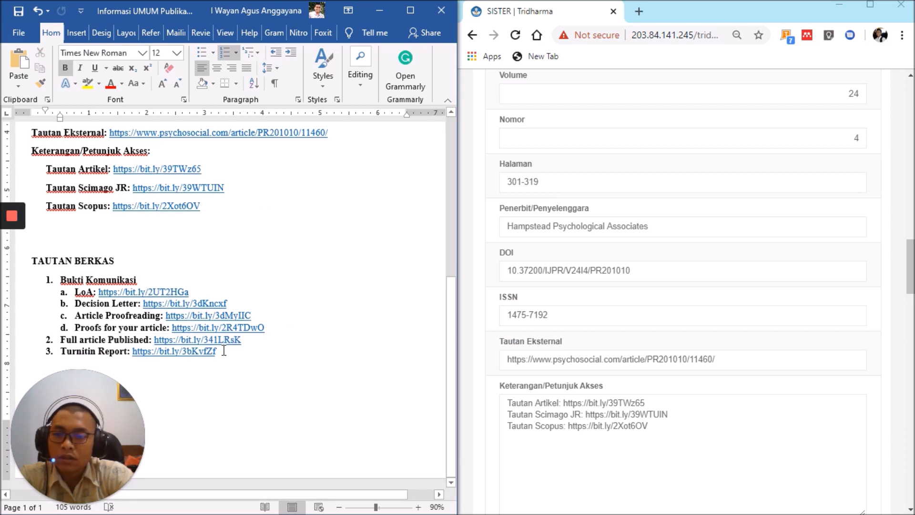
pyautogui.moveTo(224, 351); pyautogui.dragTo(133, 352)
pyautogui.hotkey('ctrl', 'c')
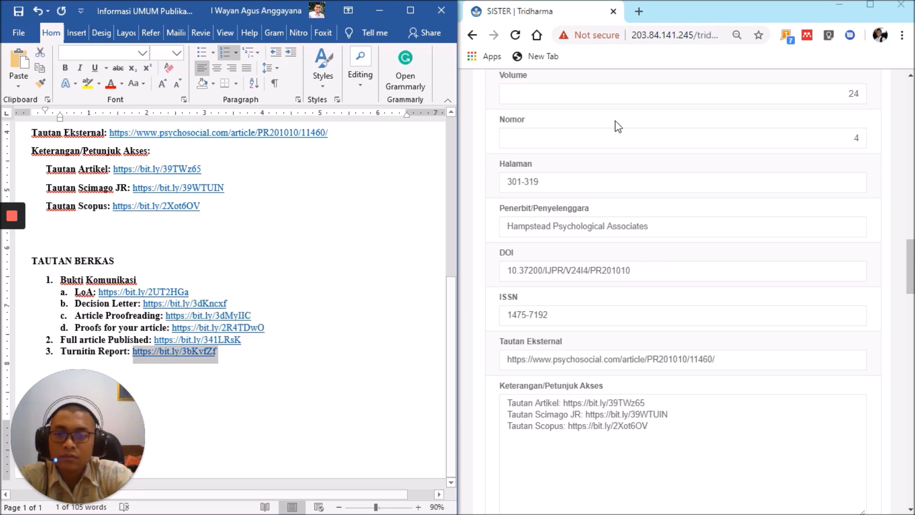
pyautogui.click(871, 5)
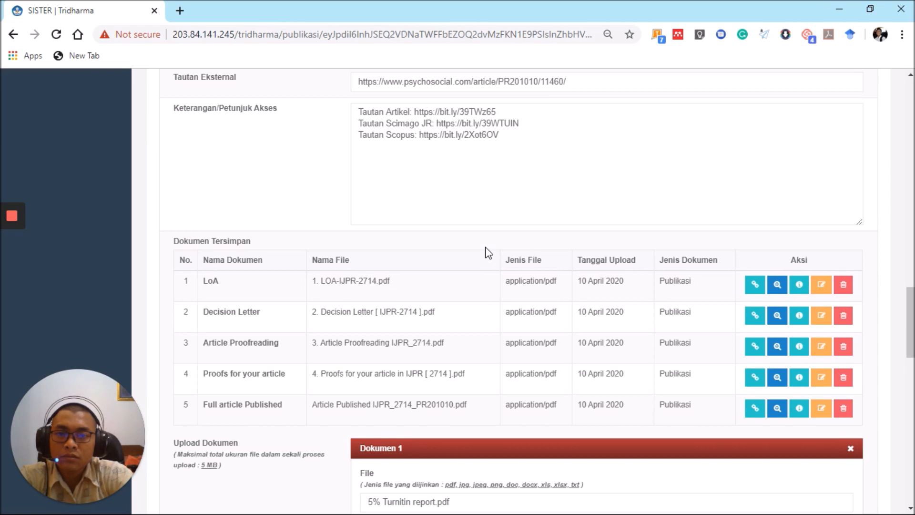
pyautogui.scroll(-9, 488, 252)
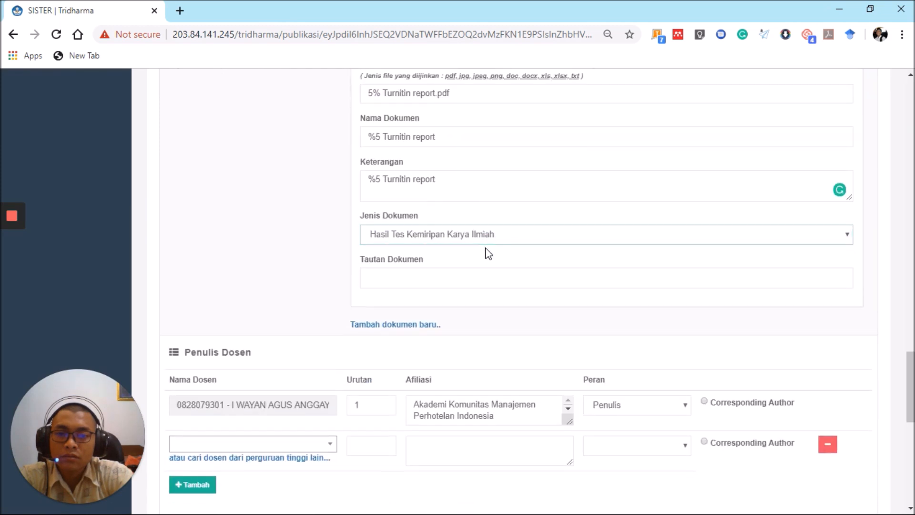
pyautogui.click(483, 279)
pyautogui.hotkey('ctrl', 'v')
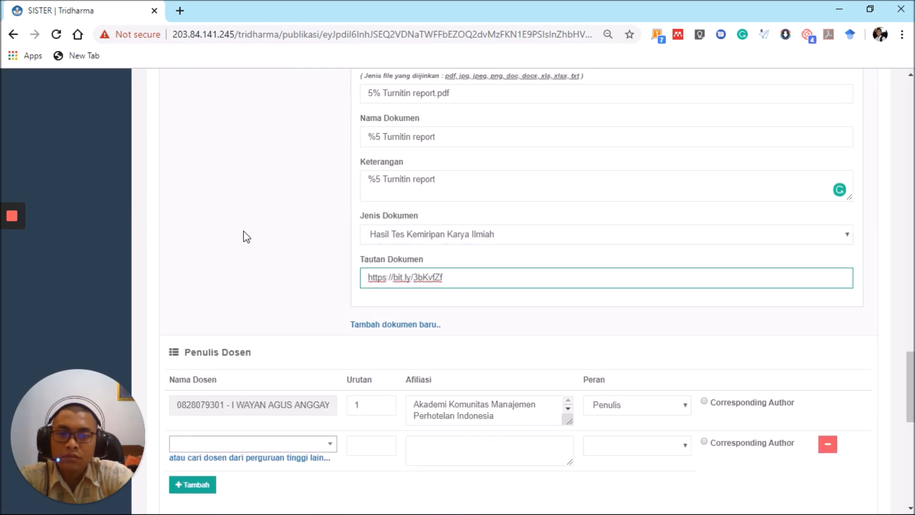
# - Check the Turnitin document's details and save the publication form
pyautogui.scroll(2, 247, 237)
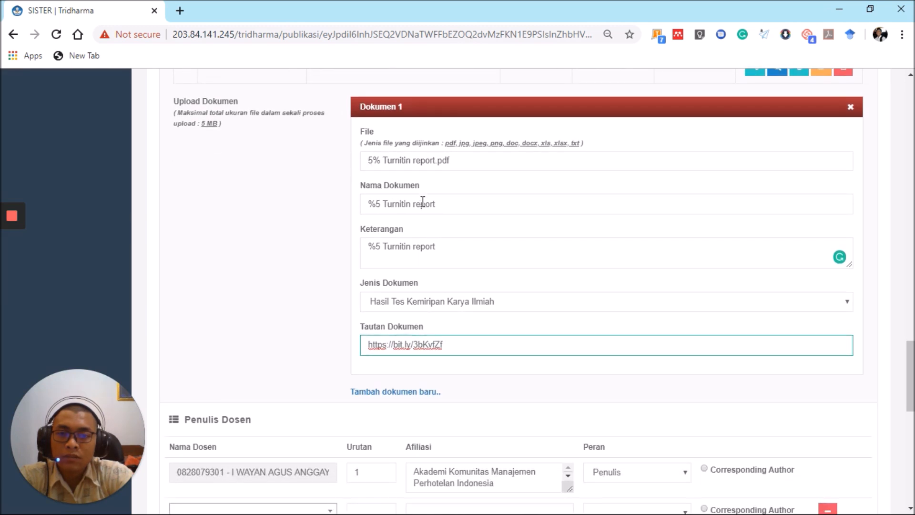
pyautogui.scroll(-12, 439, 342)
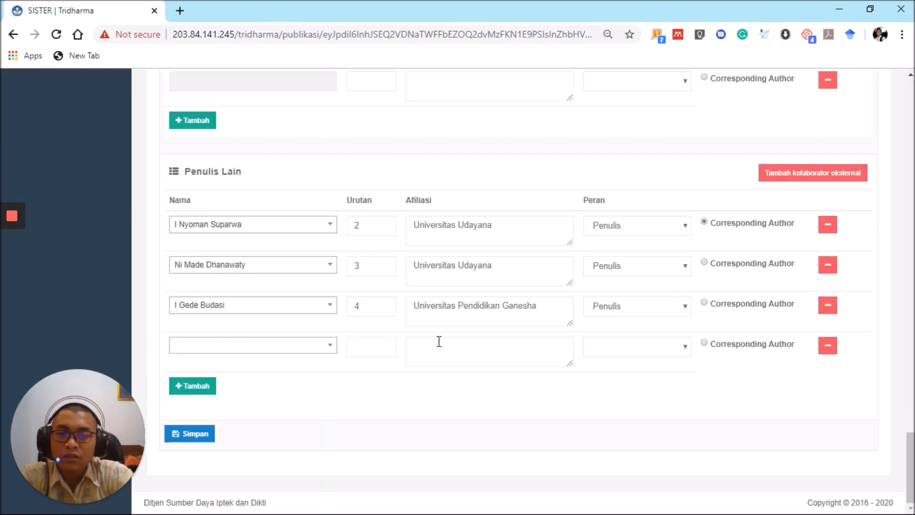
pyautogui.click(198, 435)
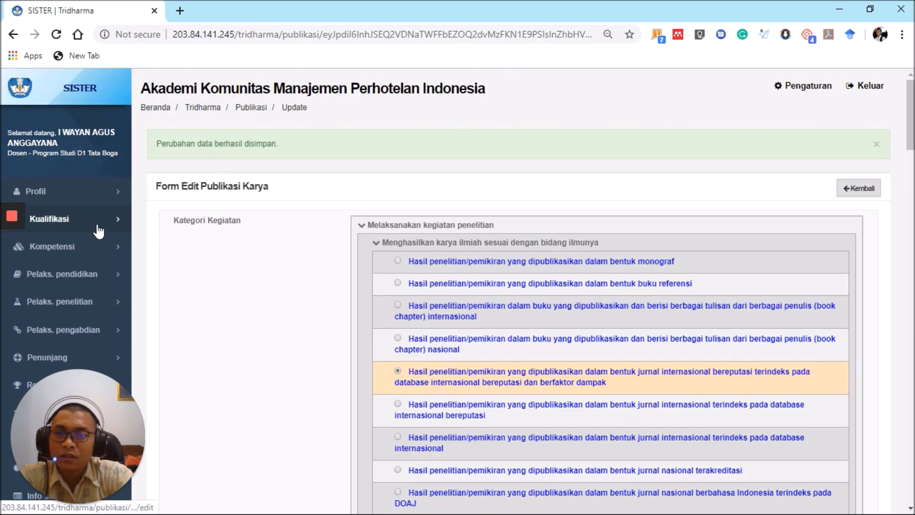
# - Open the Publikasi Karya list and examine its entries, including the Lipang, Langkuru, Waisika article
pyautogui.click(107, 301)
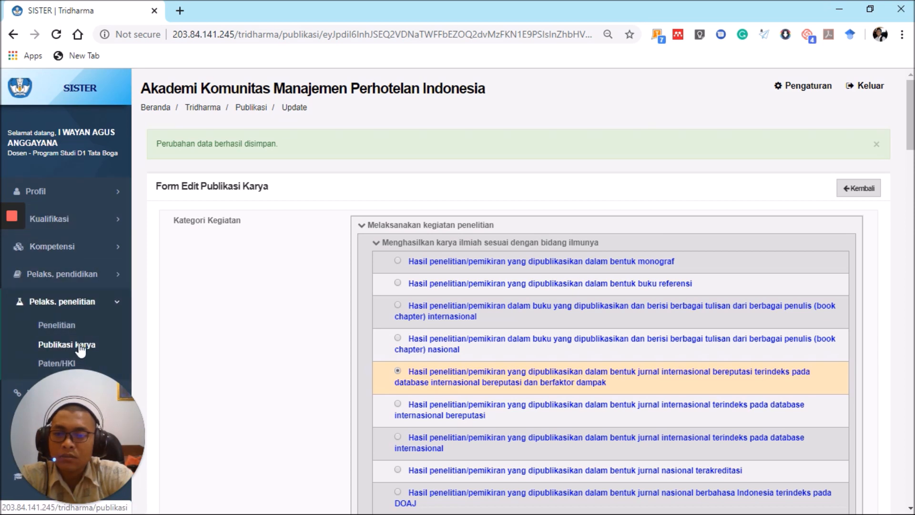
pyautogui.click(81, 350)
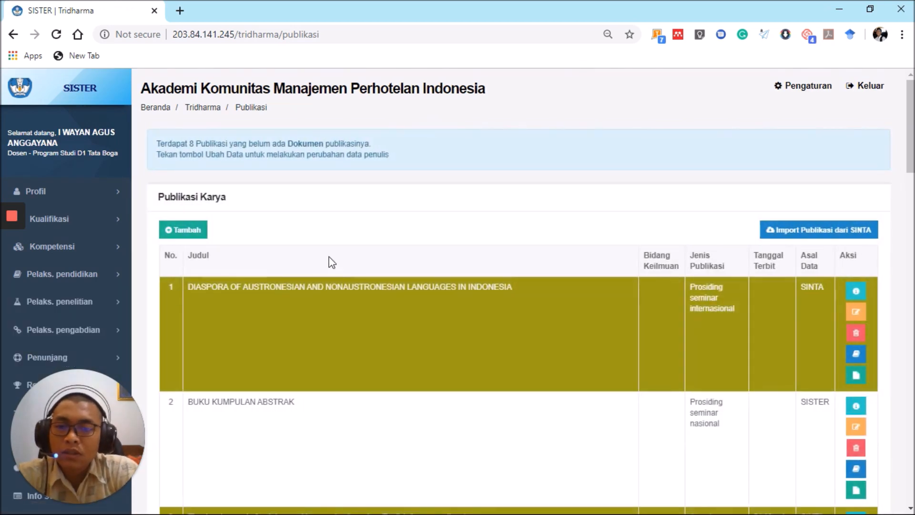
pyautogui.scroll(-1, 331, 258)
pyautogui.scroll(-8, 329, 258)
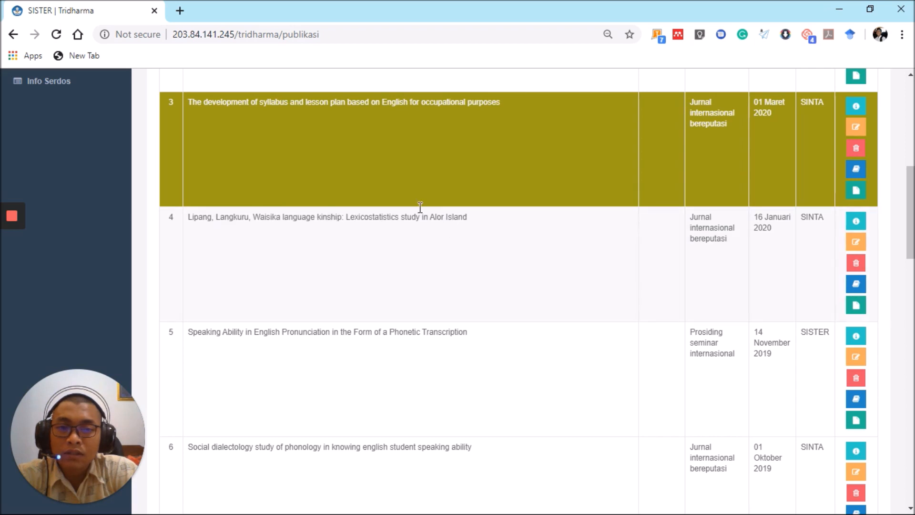
pyautogui.scroll(1, 413, 257)
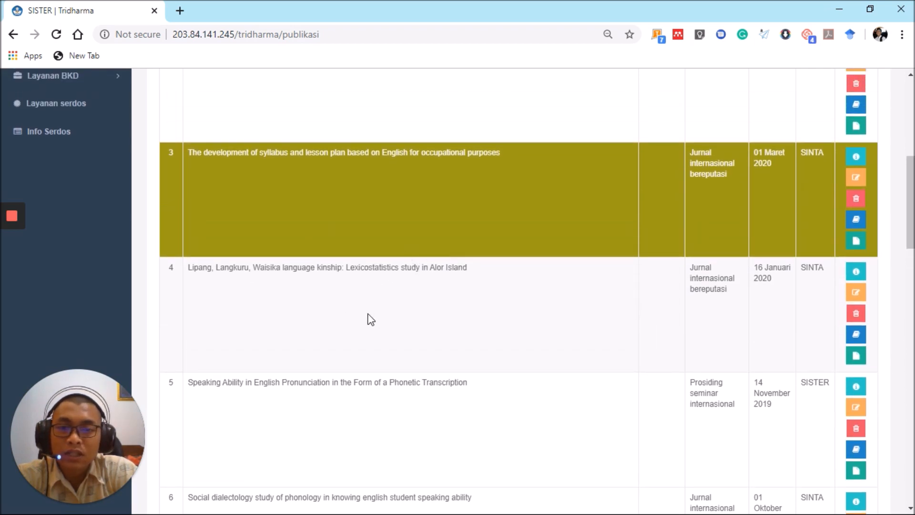
pyautogui.scroll(-1, 506, 315)
pyautogui.scroll(2, 438, 271)
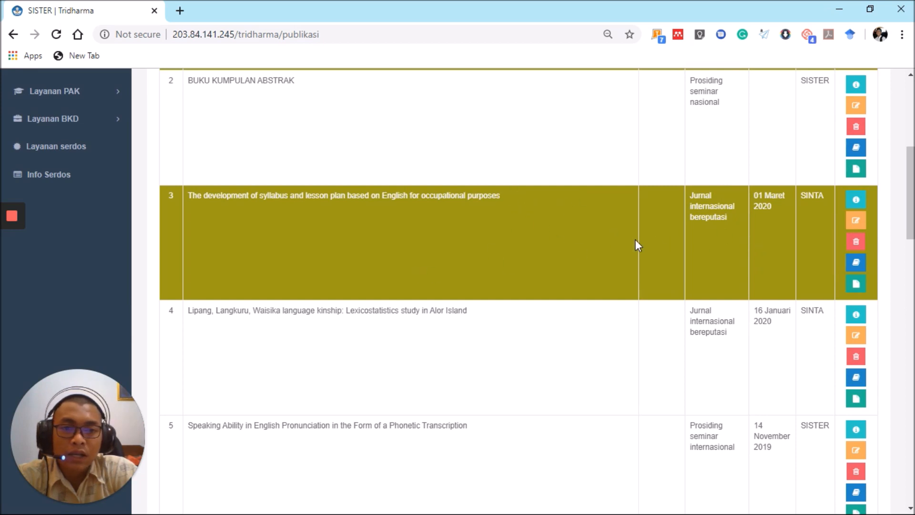
pyautogui.scroll(4, 563, 213)
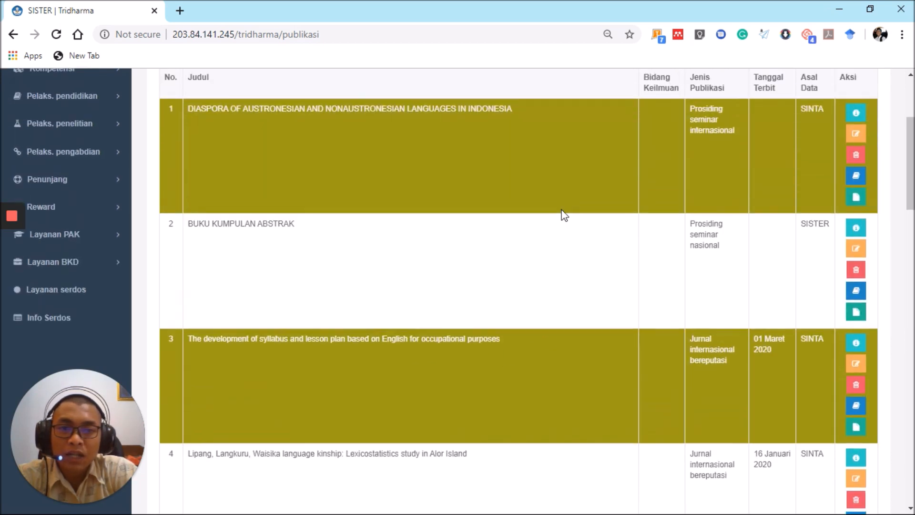
pyautogui.scroll(-6, 513, 175)
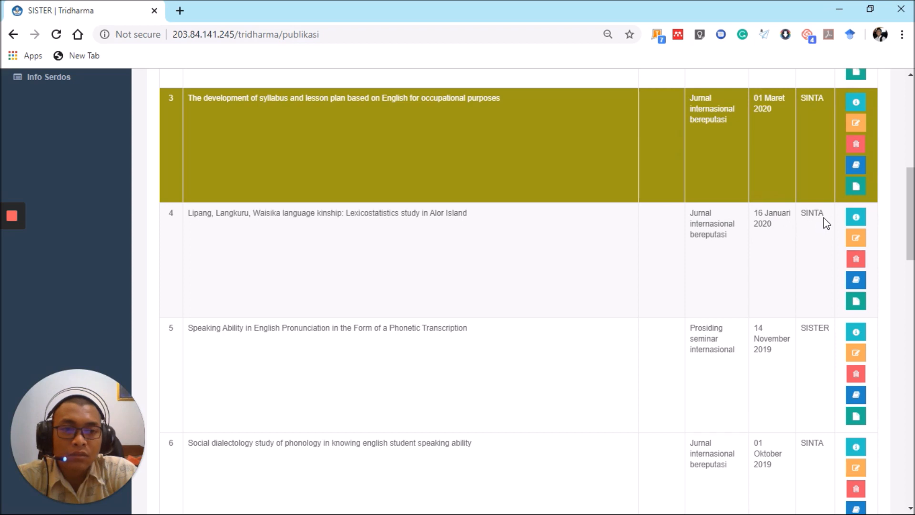
# - Open the details of the Lipang, Langkuru, Waisika publication and review its journal name, date, volume, pages, DOI and ISSN
pyautogui.click(856, 219)
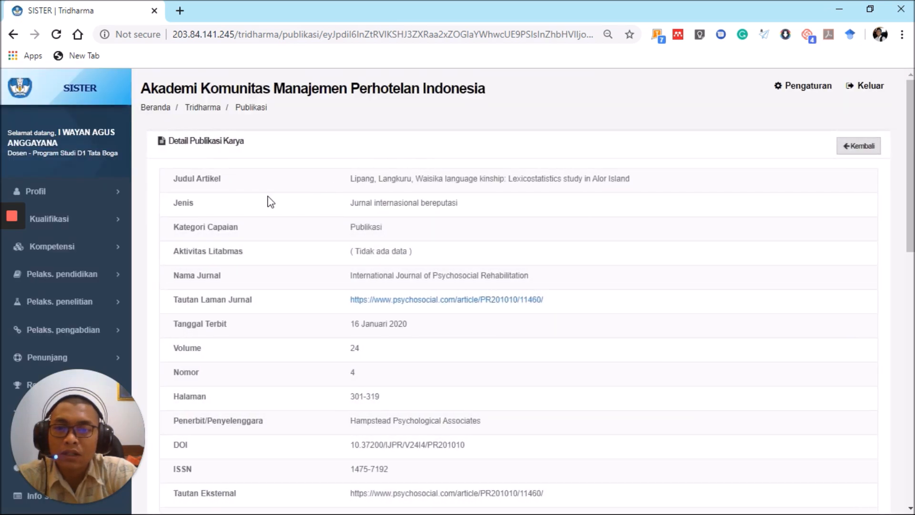
pyautogui.scroll(-3, 370, 206)
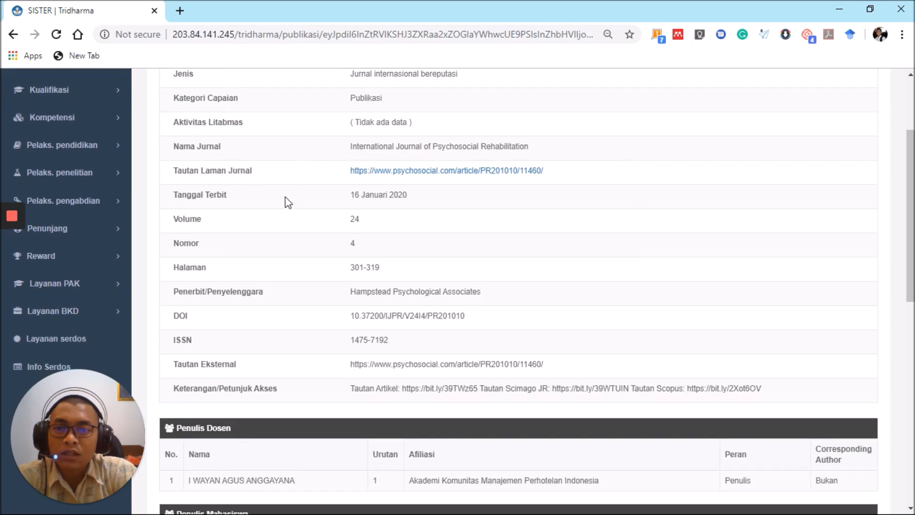
pyautogui.scroll(-1, 289, 204)
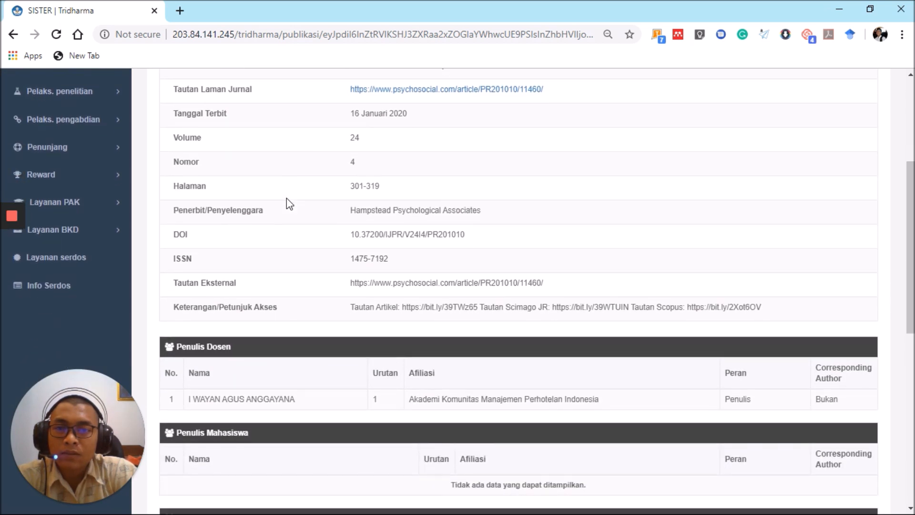
# - Open the article's Tautan Laman Jurnal link, check the paper details on the journal site, and close that page
pyautogui.click(458, 91)
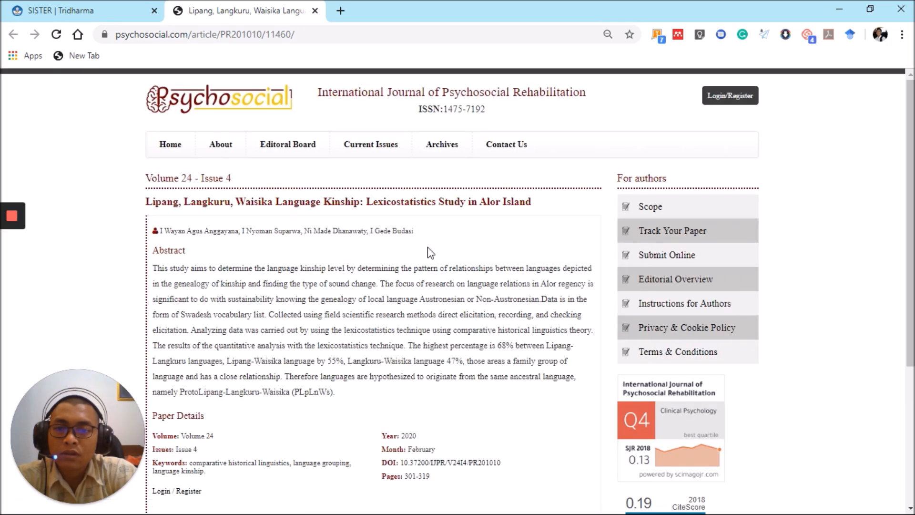
pyautogui.scroll(-2, 427, 247)
pyautogui.scroll(-3, 428, 246)
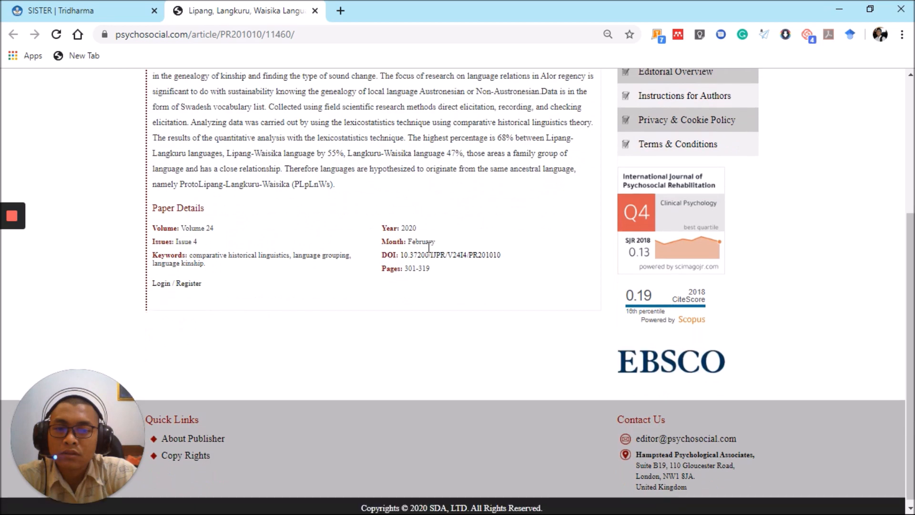
pyautogui.click(315, 10)
# - Examine the publication record's access links, Penulis Dosen, Penulis Mahasiswa and Penulis Lain lists, and the attached Dokumen table
pyautogui.scroll(-1, 402, 187)
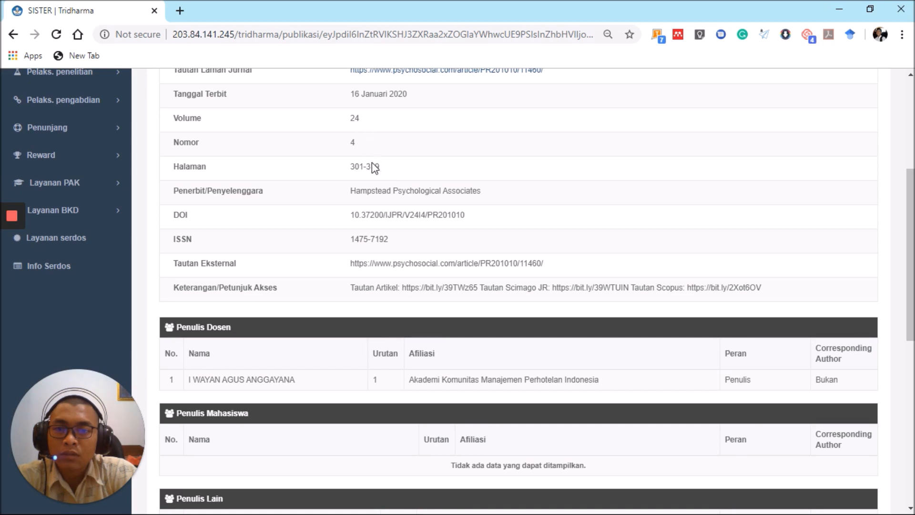
pyautogui.scroll(-3, 387, 208)
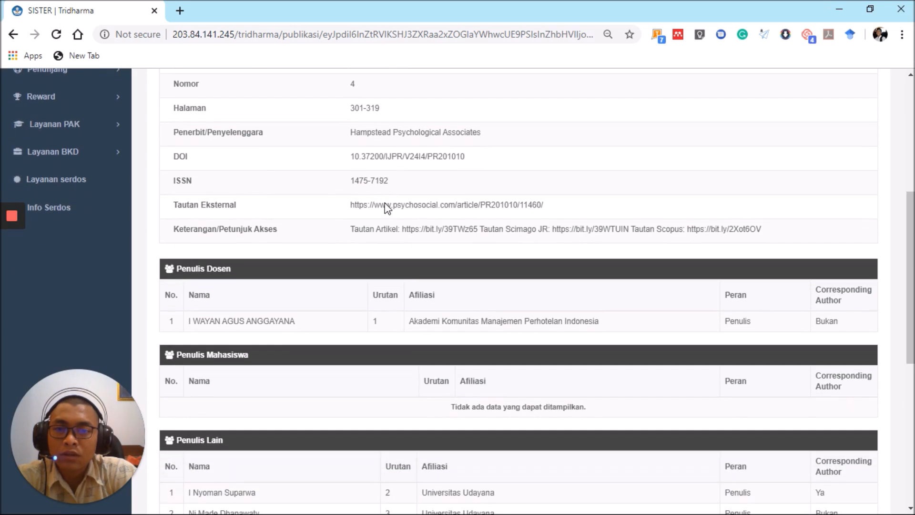
pyautogui.scroll(-7, 388, 219)
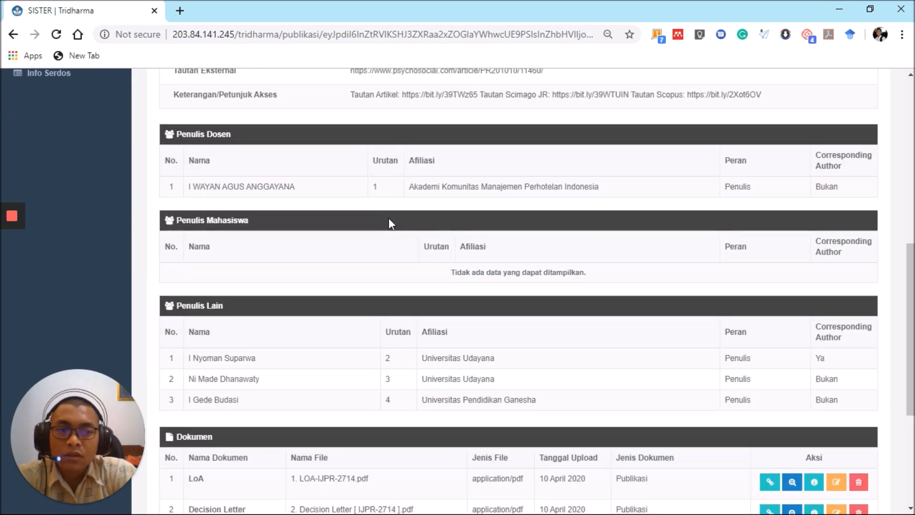
pyautogui.scroll(-2, 388, 218)
pyautogui.scroll(-5, 388, 219)
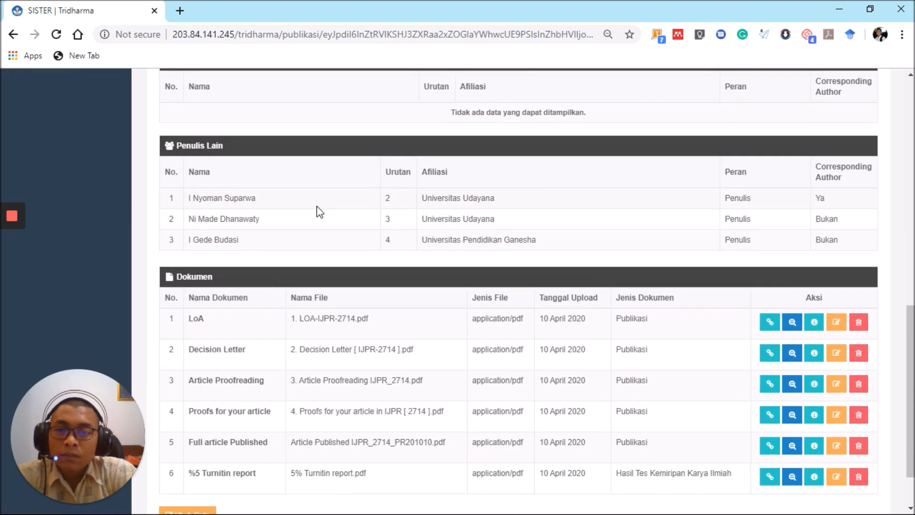
pyautogui.scroll(5, 287, 170)
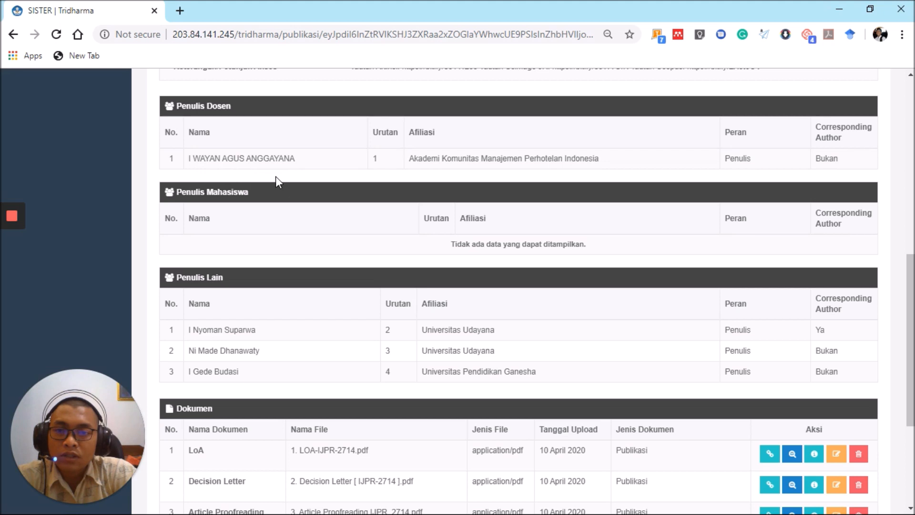
pyautogui.scroll(-3, 276, 299)
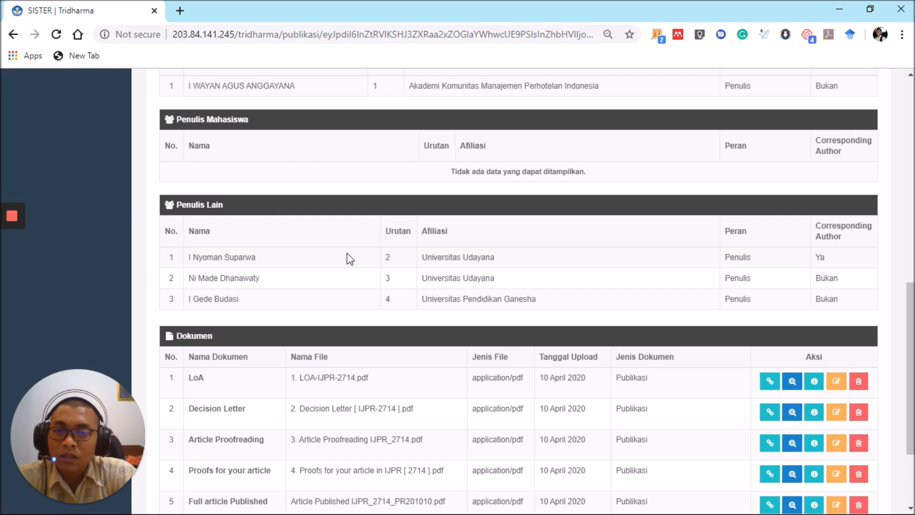
pyautogui.scroll(-1, 347, 253)
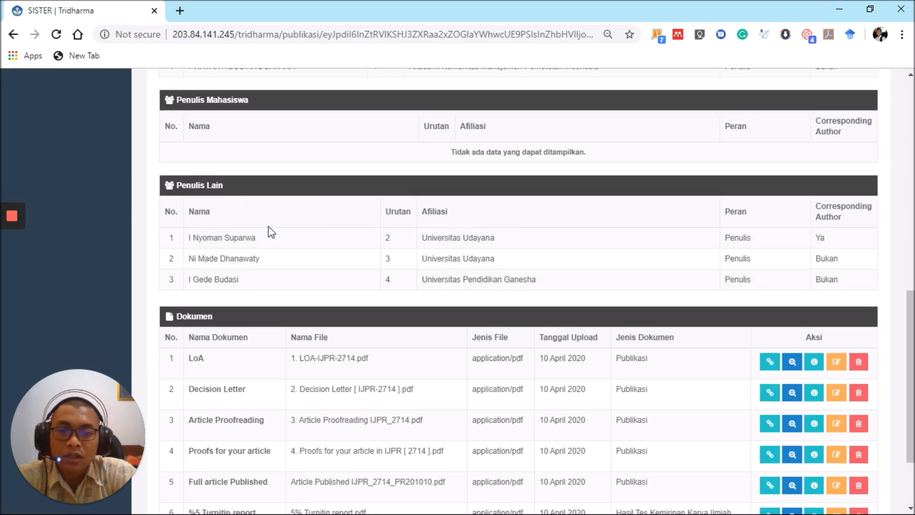
pyautogui.scroll(-2, 271, 232)
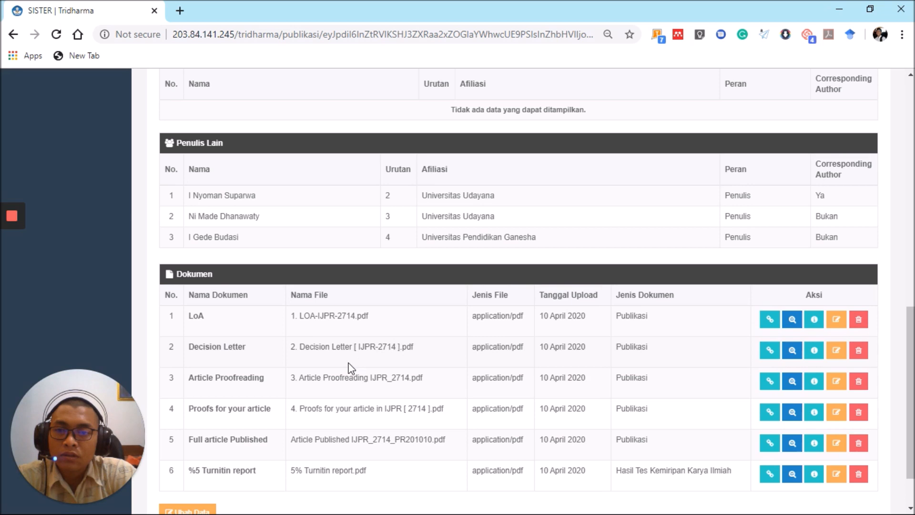
pyautogui.scroll(-2, 350, 369)
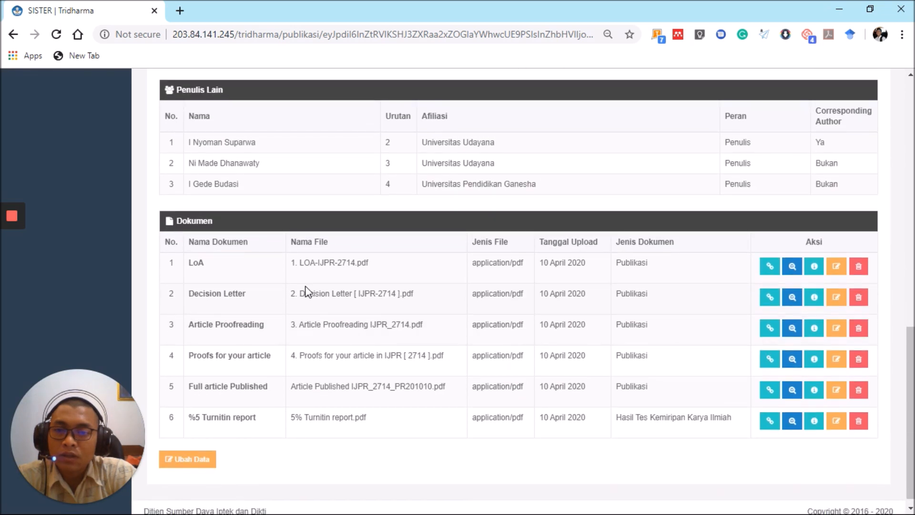
pyautogui.scroll(-1, 307, 291)
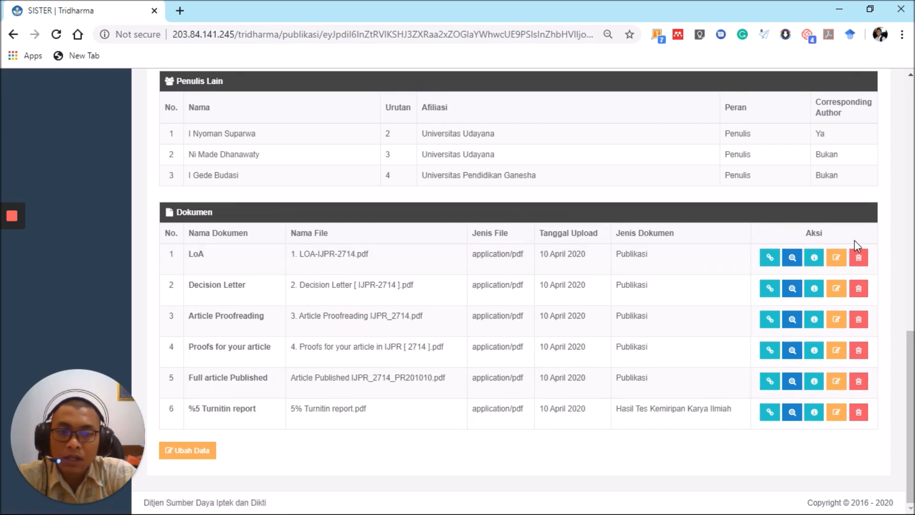
# - Open the LoA document's external link, read the letter in Google Drive, and return to the SISTER record
pyautogui.click(770, 259)
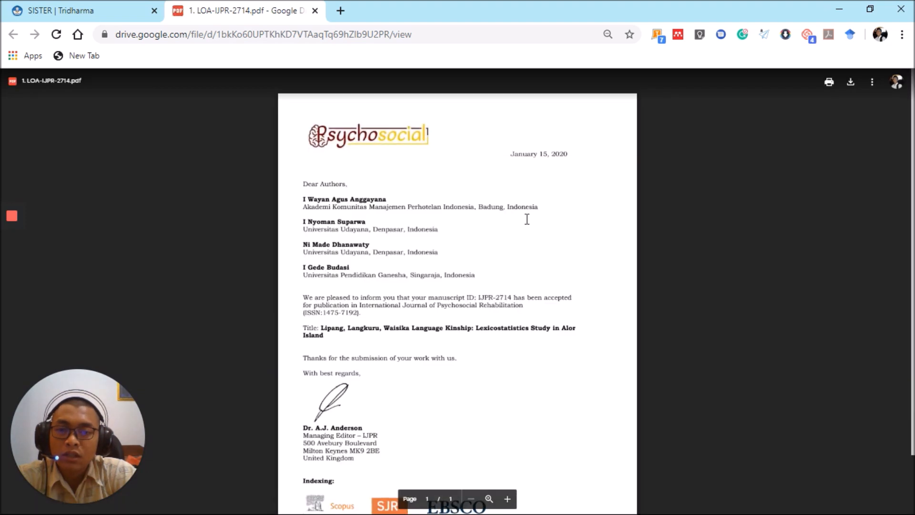
pyautogui.scroll(-2, 535, 224)
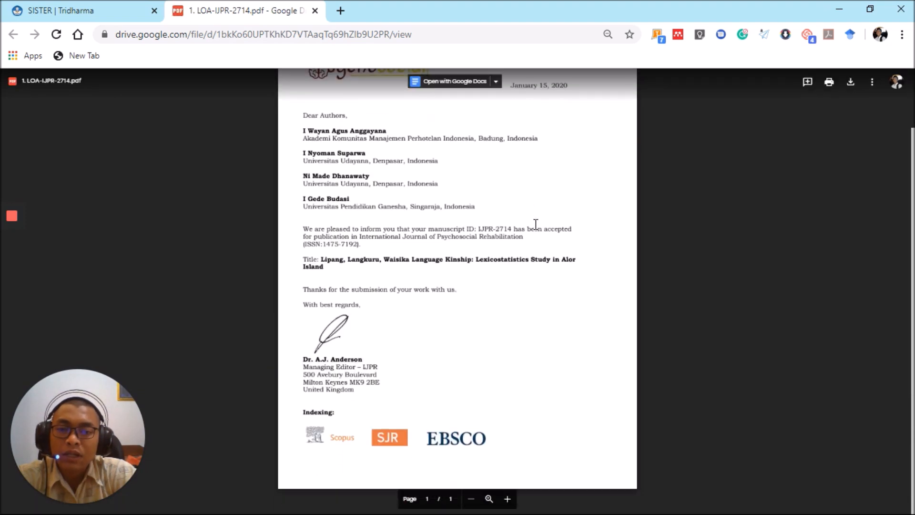
pyautogui.click(113, 7)
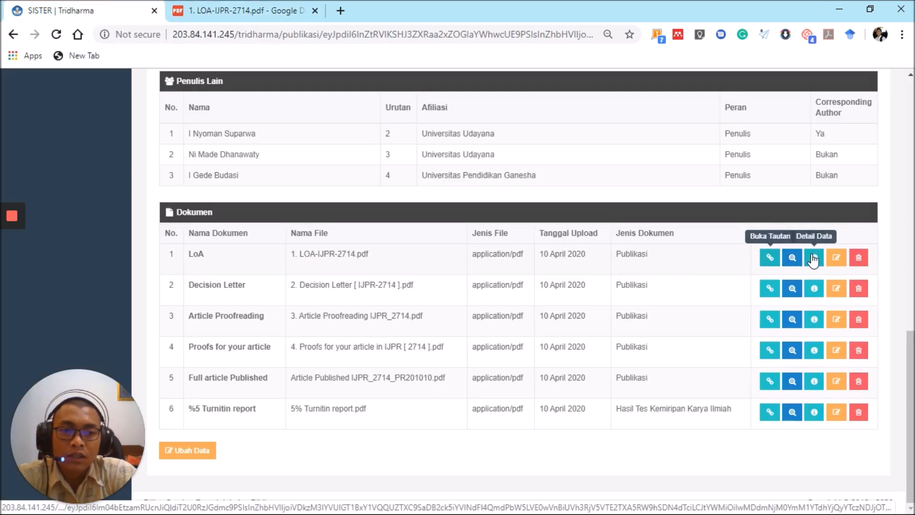
# - Preview the uploaded LoA file and open its Detail Dokumen page from the publication record
pyautogui.click(793, 259)
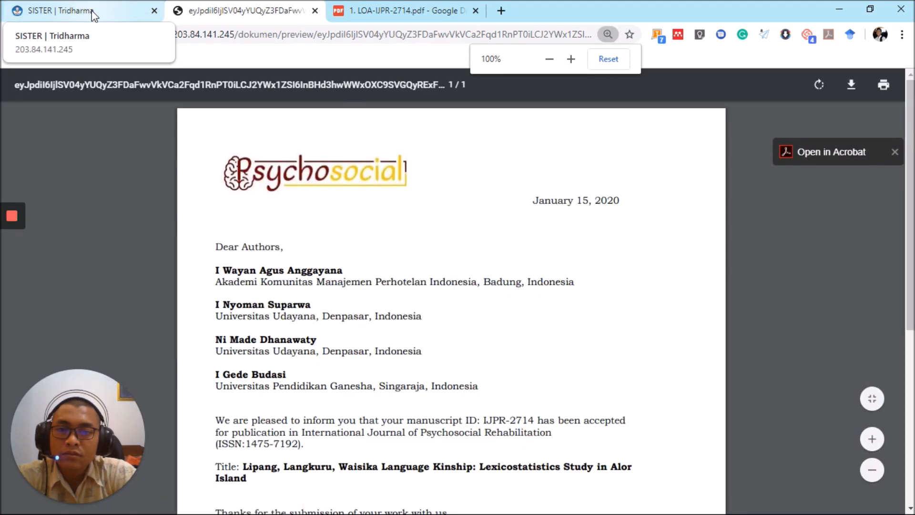
pyautogui.click(94, 11)
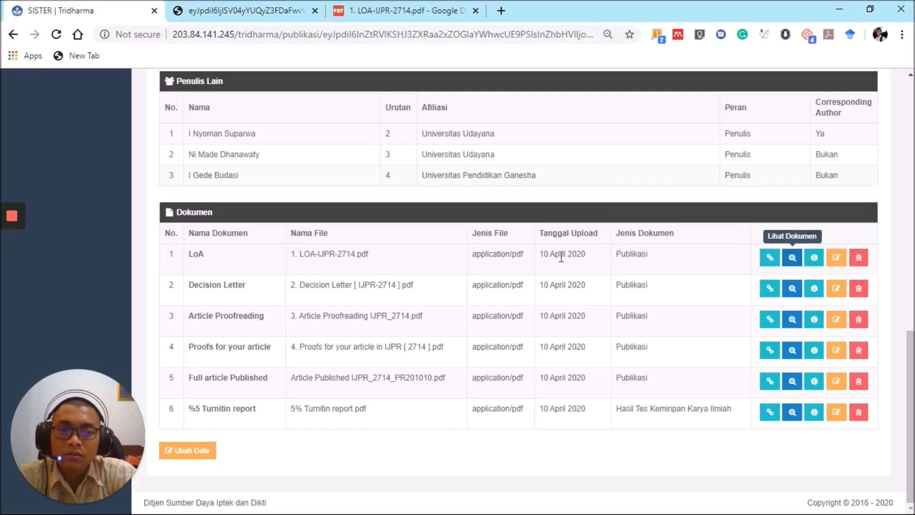
pyautogui.click(815, 262)
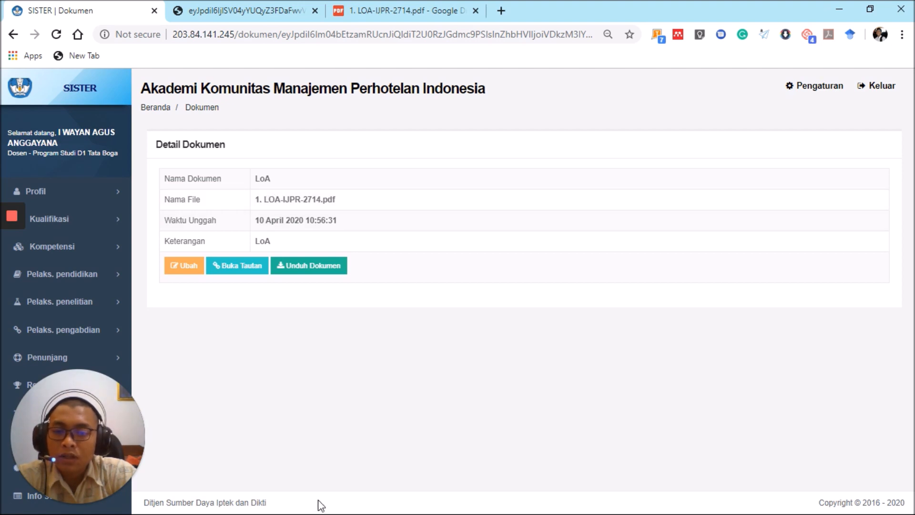
# - Switch to File Explorer, open the 1. Bukti Komunikasi dengan Jurnal folder in YT Sinkron SCOPUS, SINTA, SISTER, and return to the browser
pyautogui.press('super')
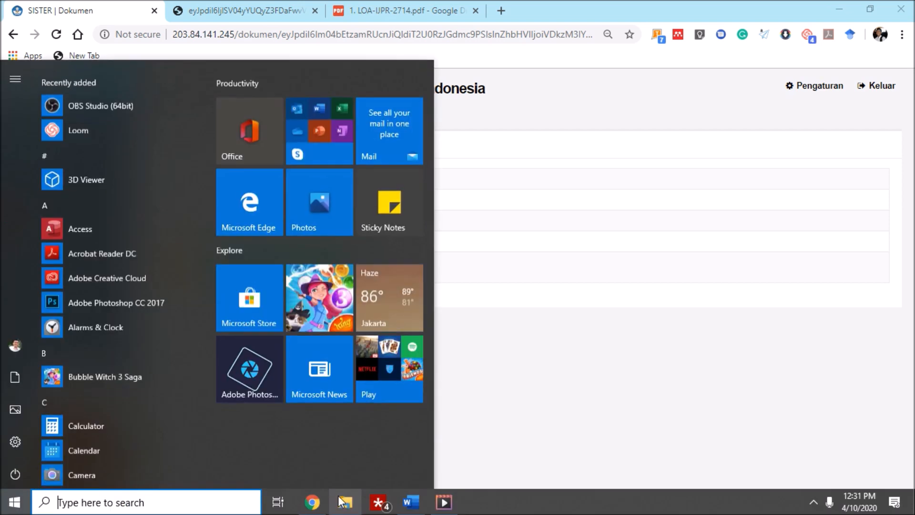
pyautogui.click(349, 501)
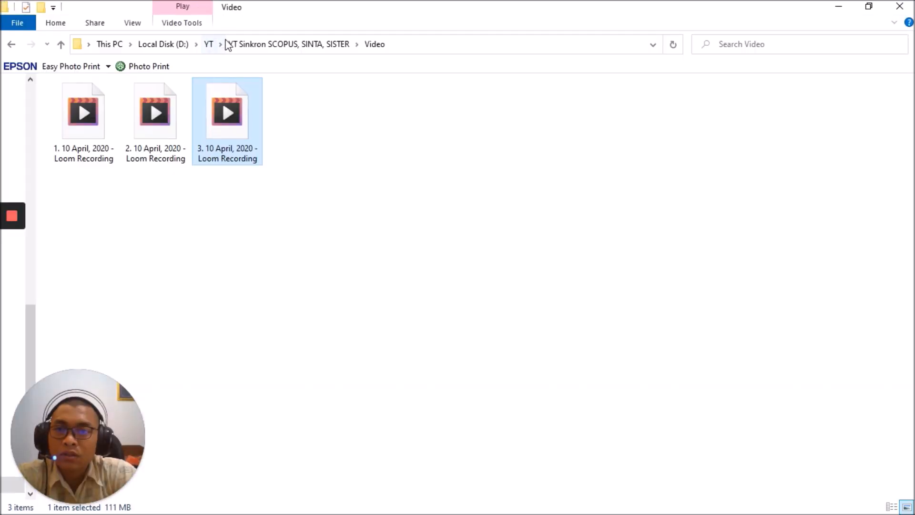
pyautogui.click(247, 44)
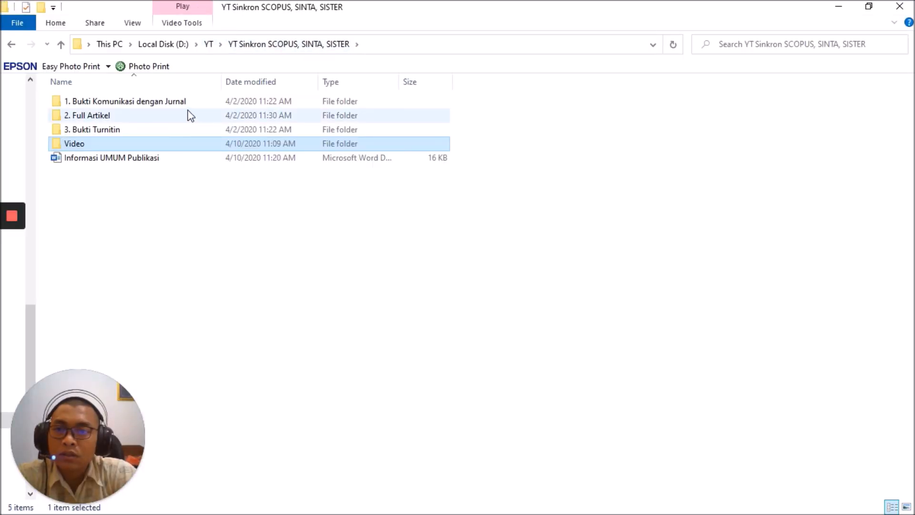
pyautogui.doubleClick(188, 103)
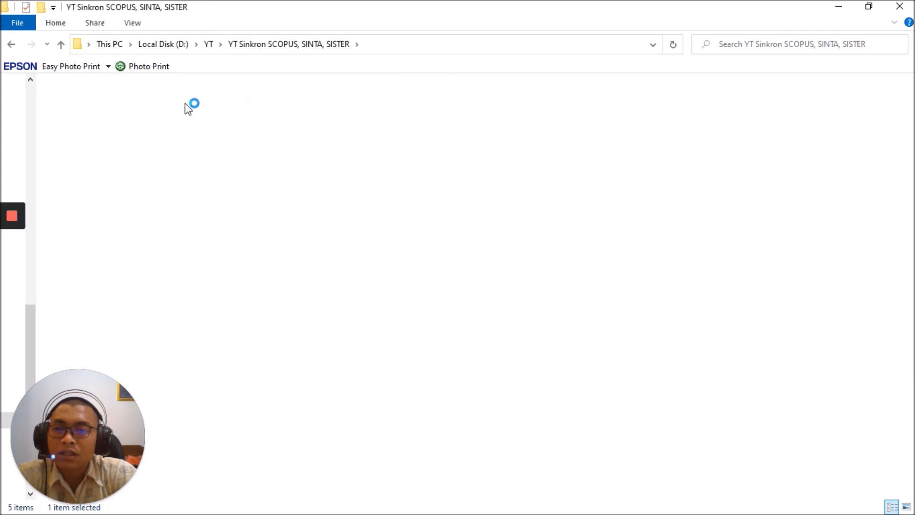
pyautogui.click(839, 7)
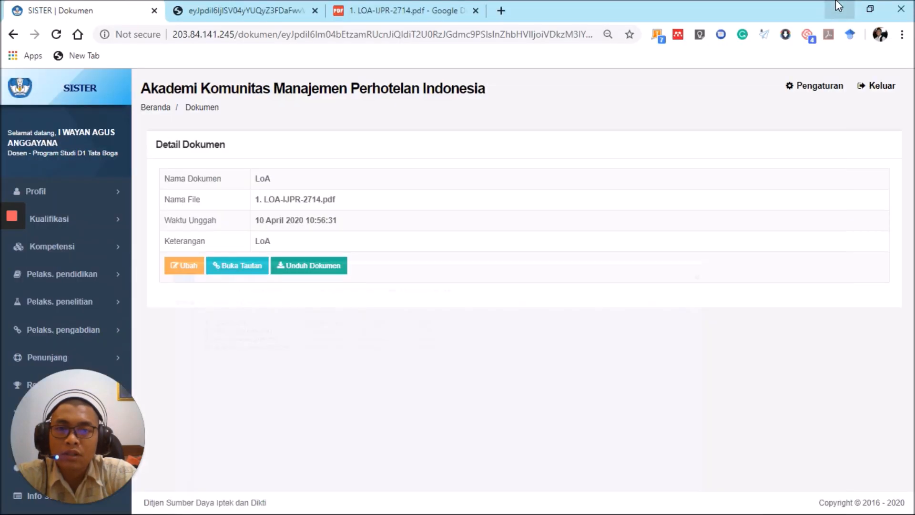
# - Compare the SISTER preview of the LoA with its Google Drive copy and return to the Detail Dokumen page
pyautogui.click(239, 9)
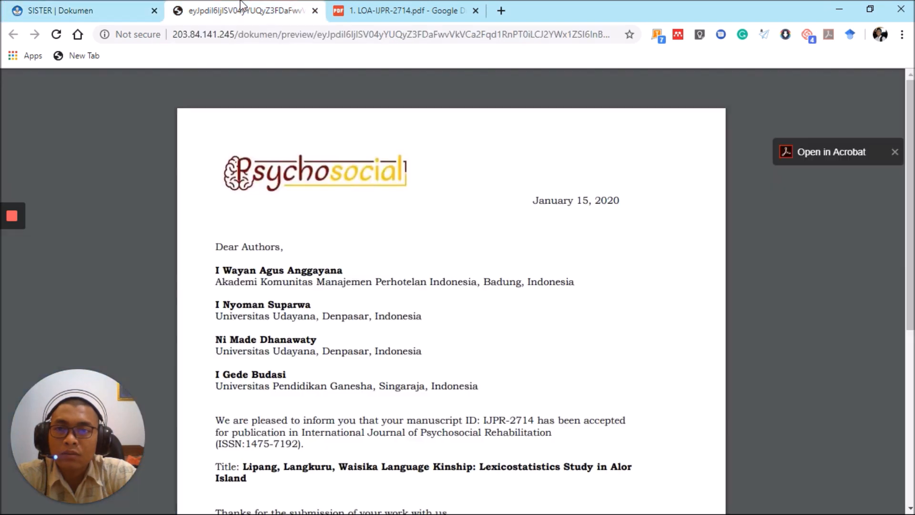
pyautogui.click(379, 6)
pyautogui.click(231, 7)
pyautogui.click(146, 7)
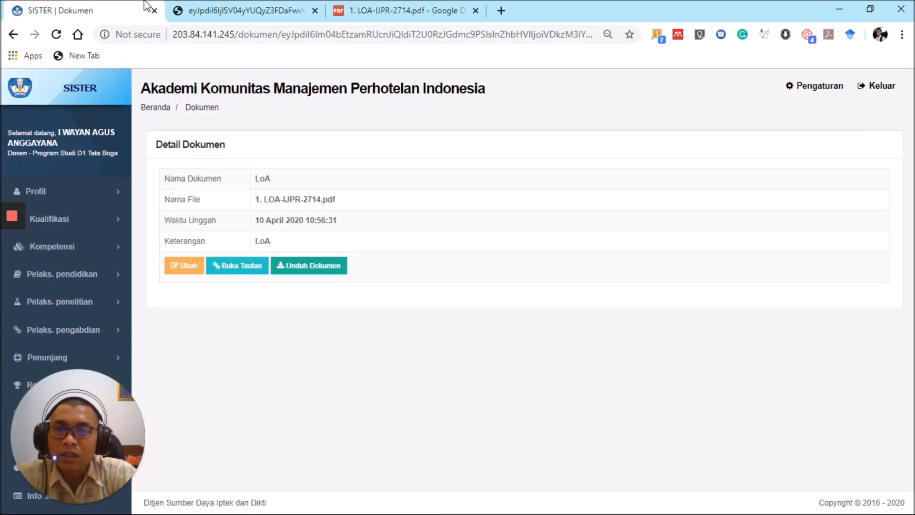
# - Download the LoA document from its detail page and open the downloaded 1. LOA-IJPR-2714.pdf in the browser
pyautogui.click(311, 267)
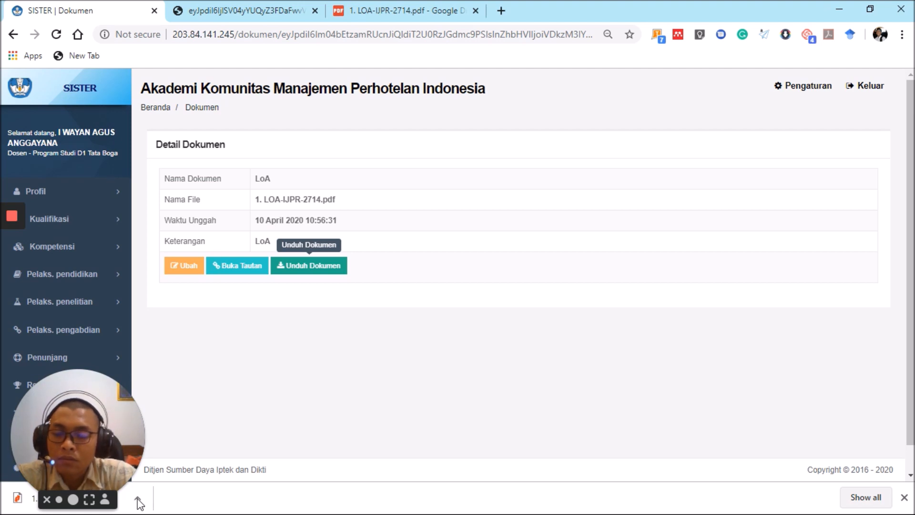
pyautogui.moveTo(119, 484); pyautogui.dragTo(135, 400)
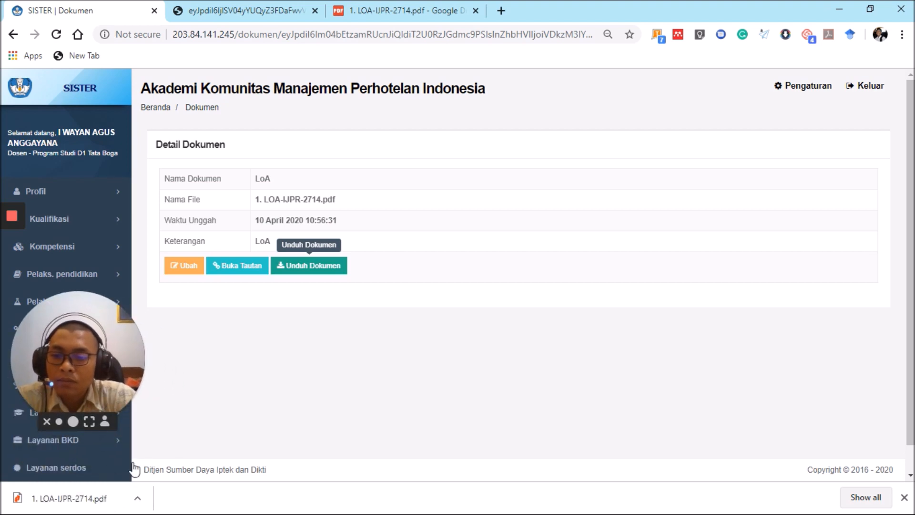
pyautogui.click(138, 500)
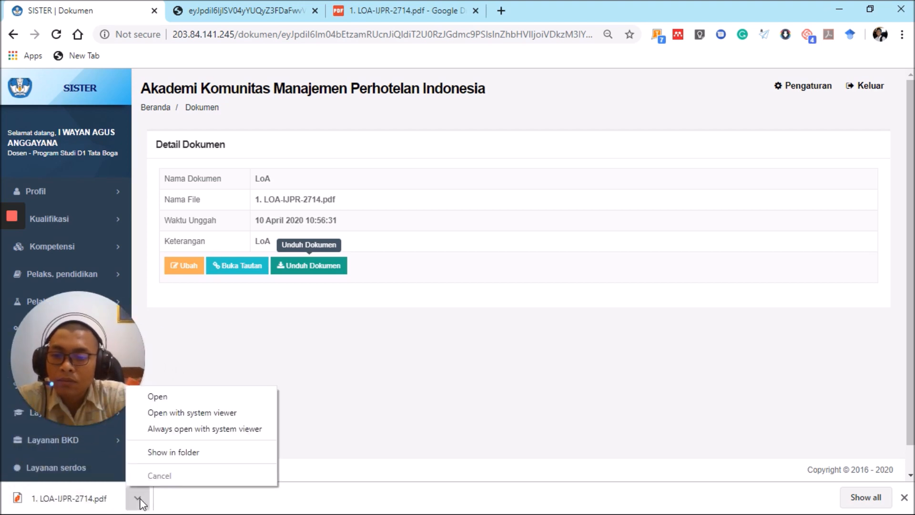
pyautogui.click(181, 398)
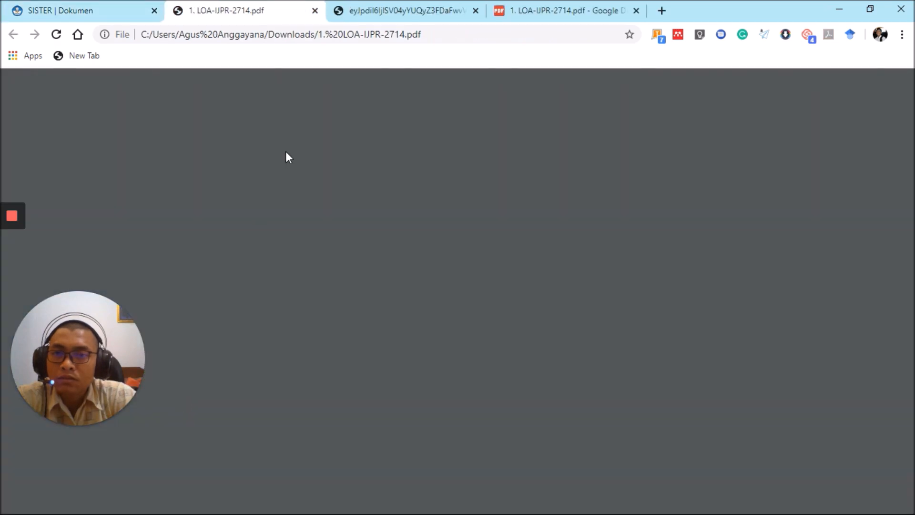
# - Read through the downloaded acceptance letter and return to the SISTER document details
pyautogui.scroll(-5, 382, 241)
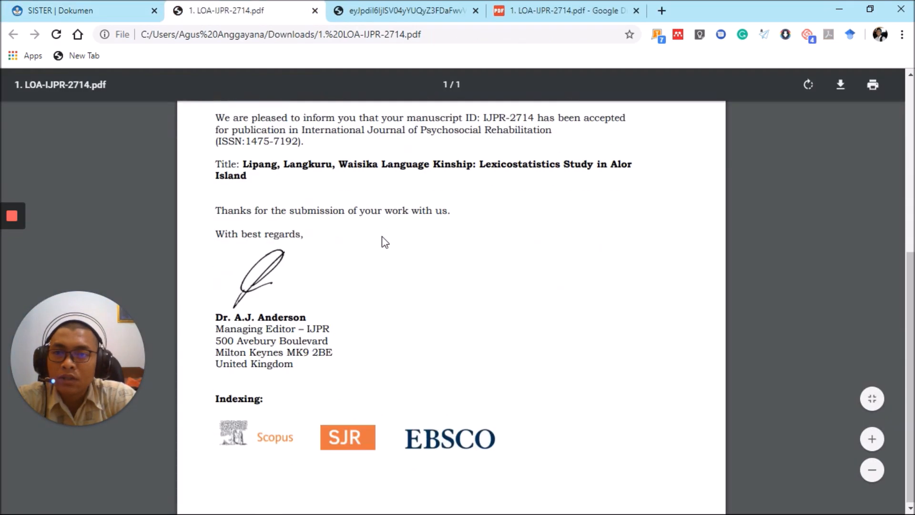
pyautogui.scroll(7, 382, 238)
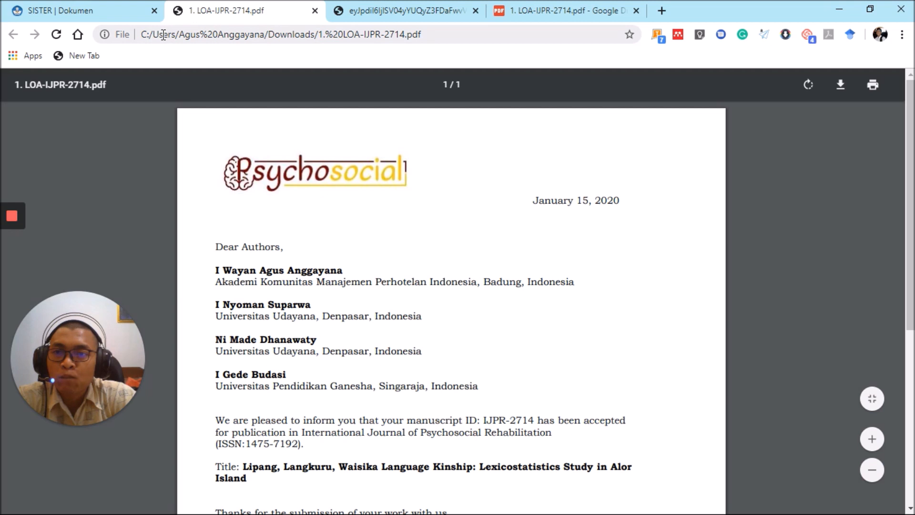
pyautogui.click(72, 10)
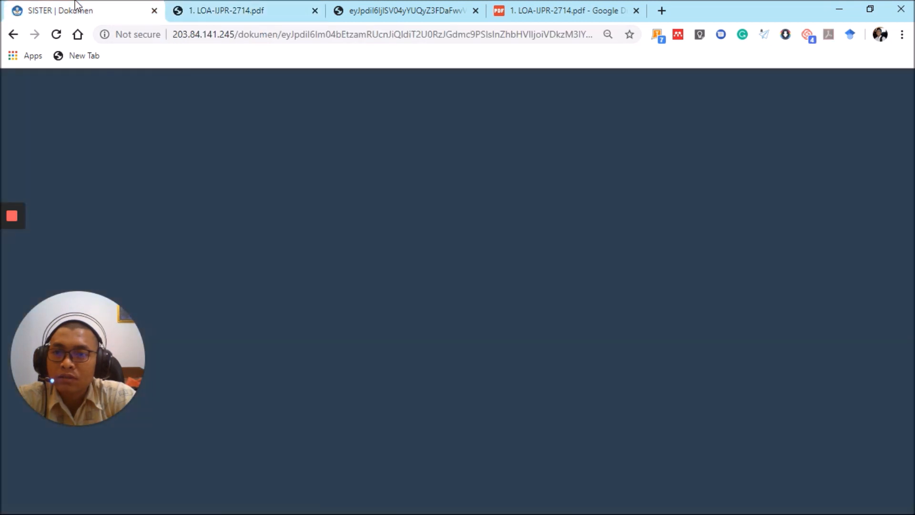